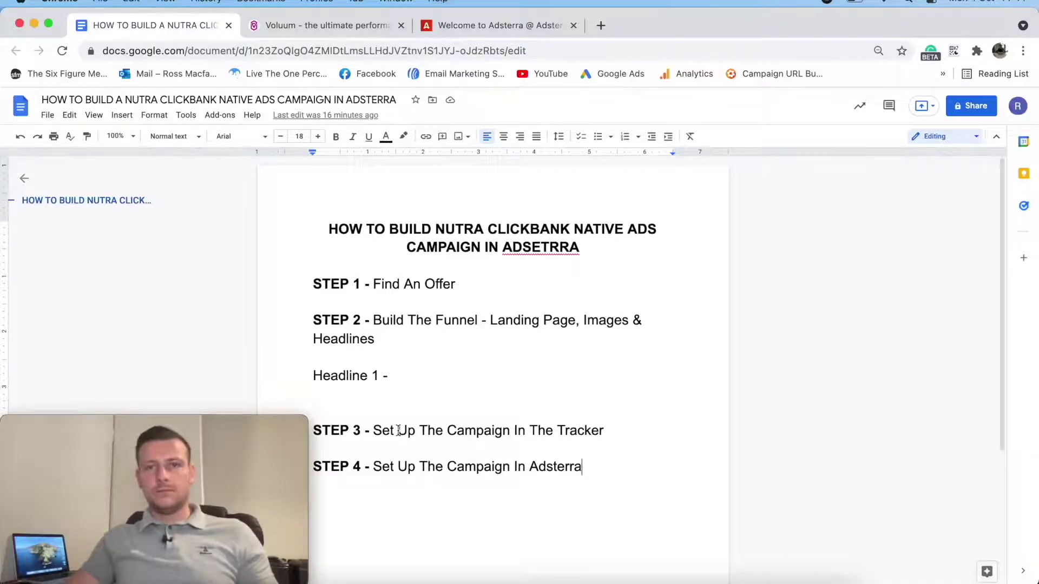
Switch to the ClickBank browser window and open the marketplace's Health & Fitness category.
key(super+grave)
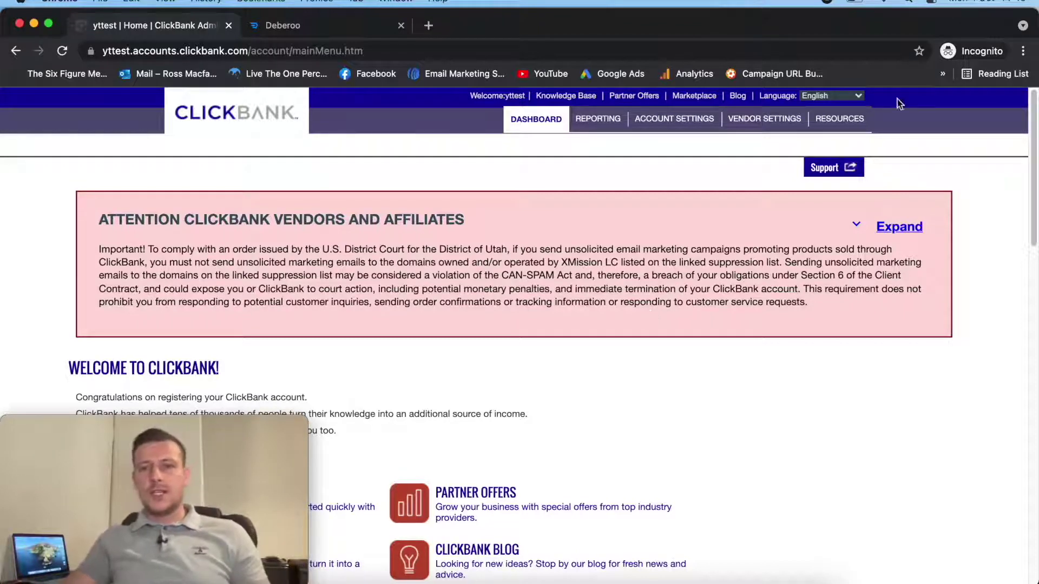
click(694, 95)
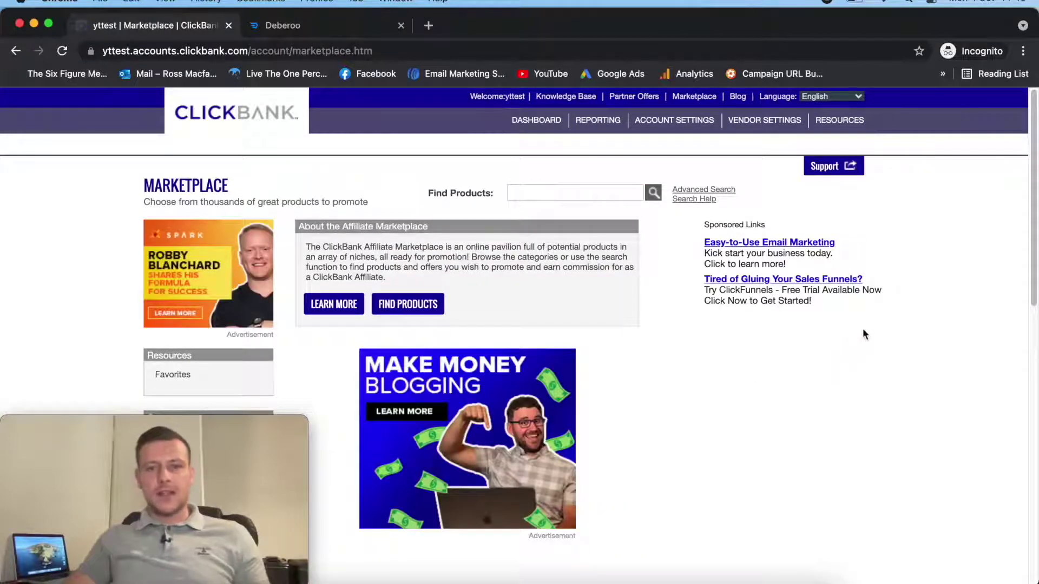
scroll(832, 339, down, 7)
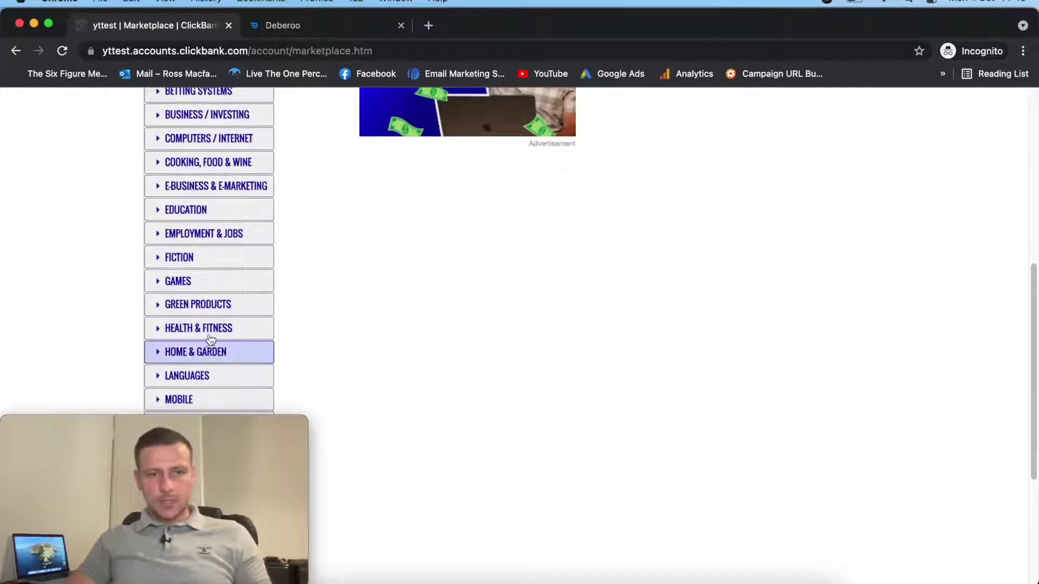
click(201, 330)
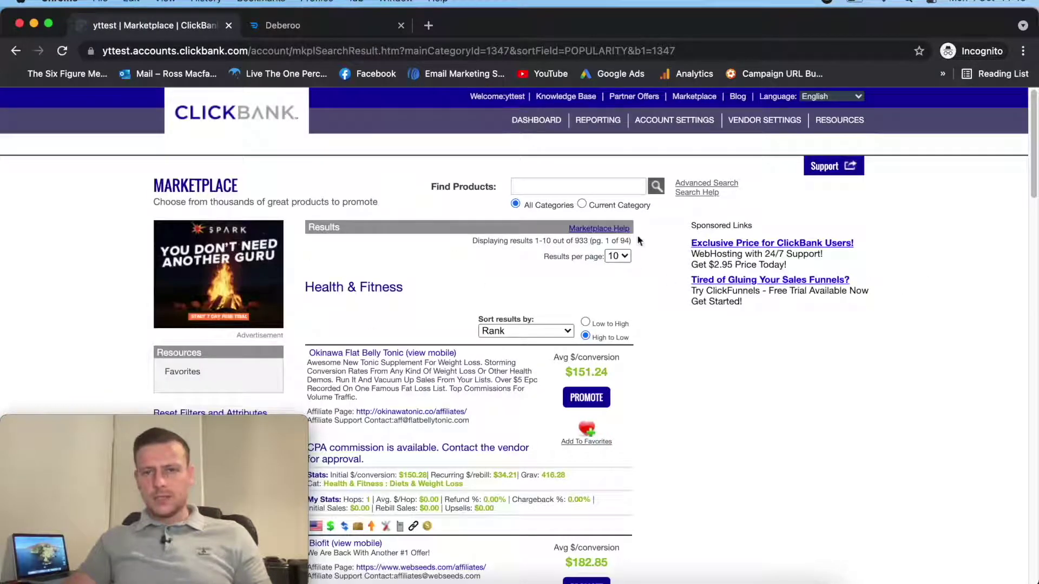
Show 50 results per page and sort the Health & Fitness offers by Gravity.
click(618, 255)
click(616, 320)
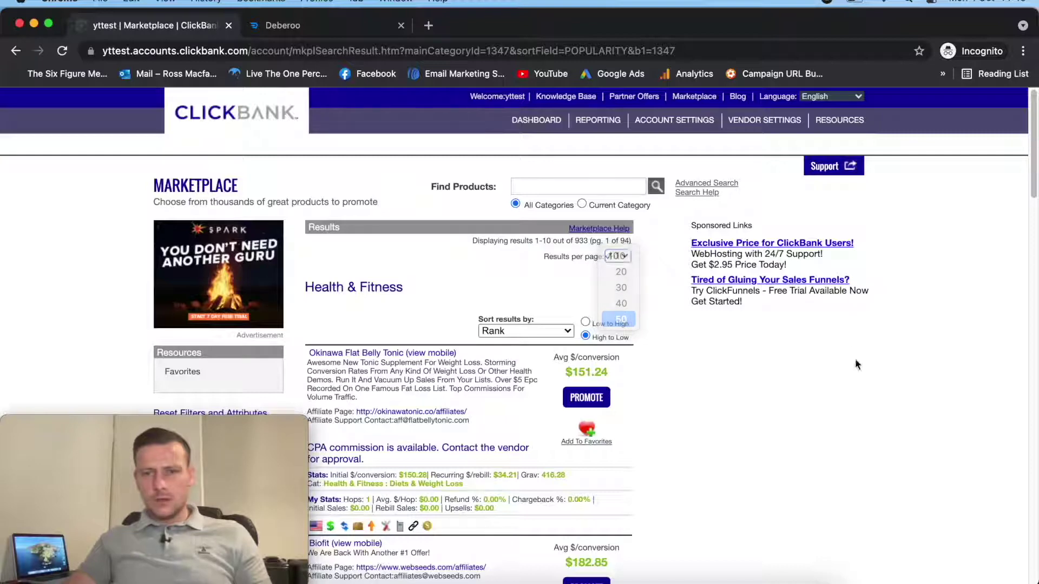
click(545, 332)
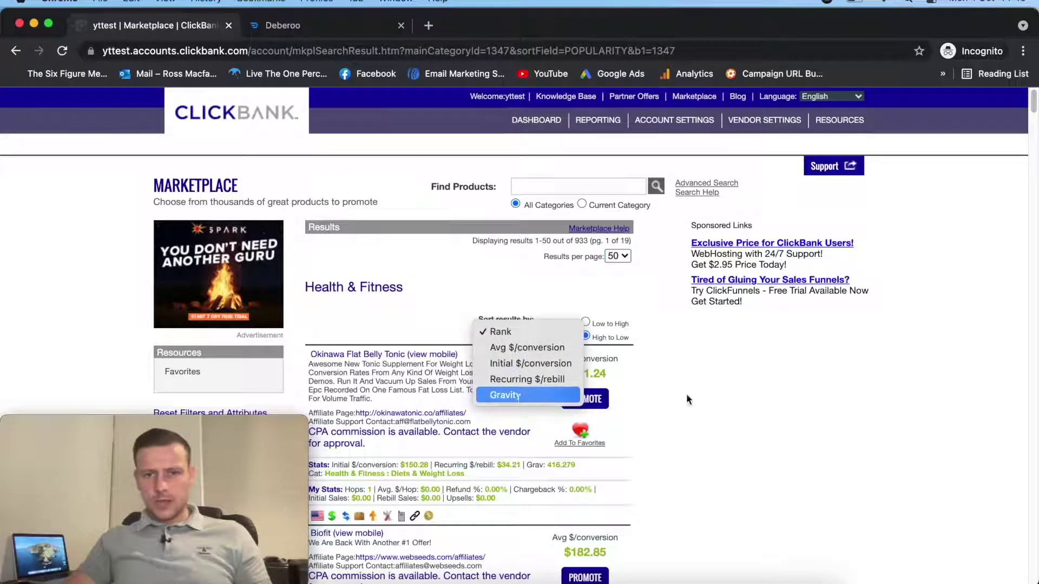
click(521, 400)
Look through the top-ranked offers and open the sales page of Dentitox - Unique Dental Drops Offer.
scroll(952, 299, down, 3)
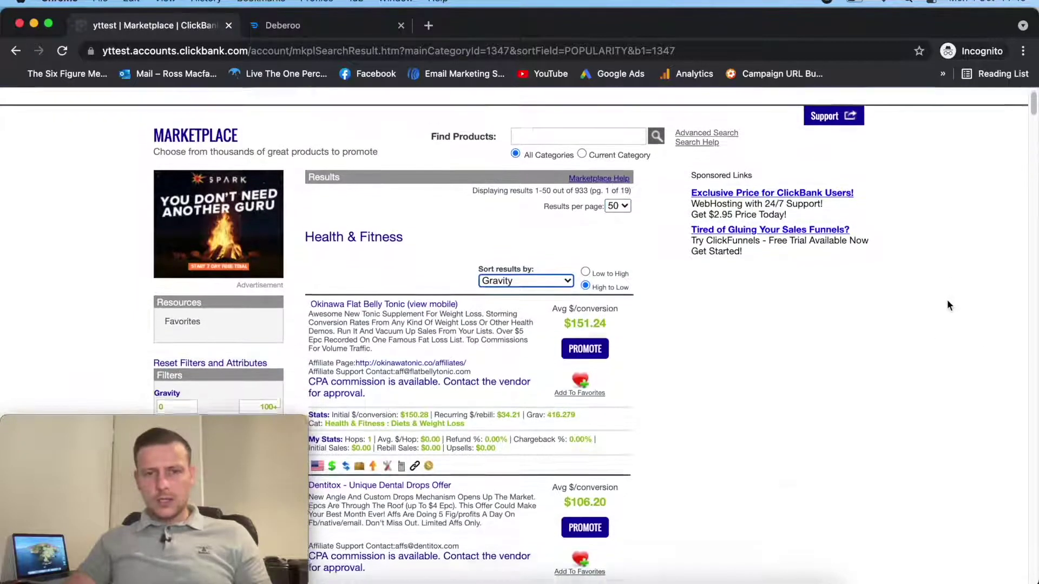
scroll(946, 302, down, 2)
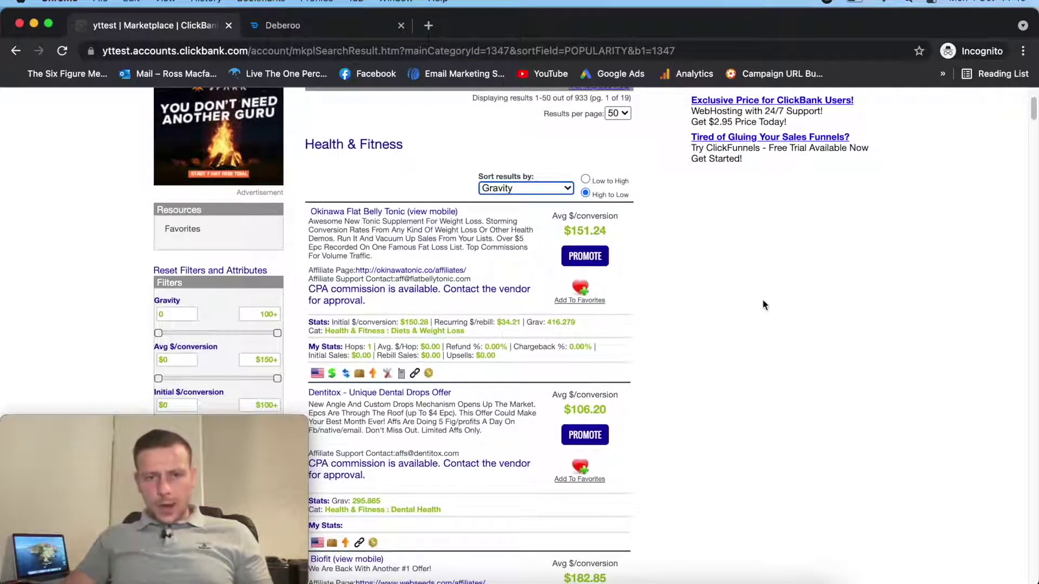
scroll(754, 298, down, 4)
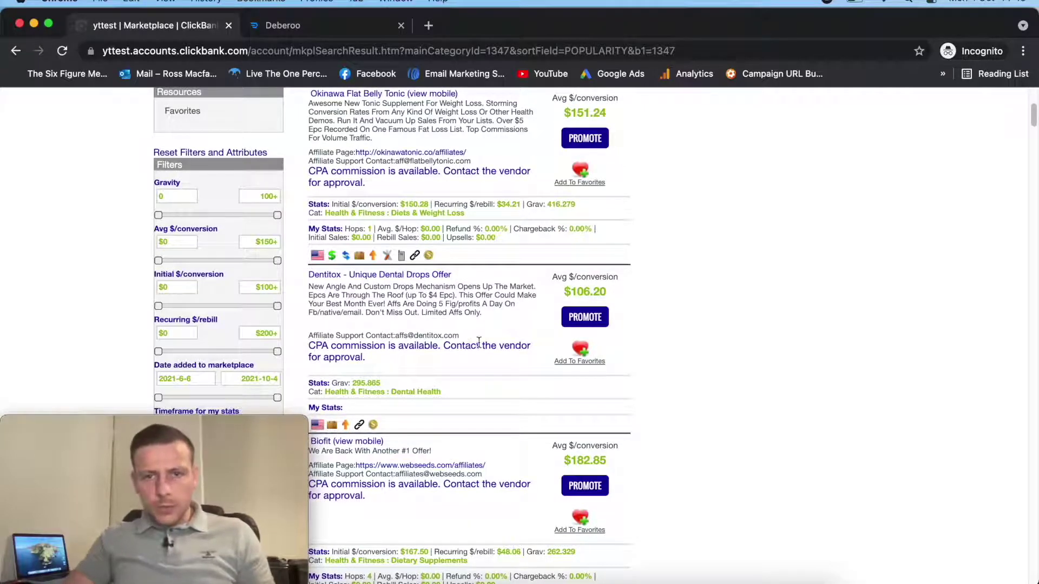
scroll(457, 324, down, 7)
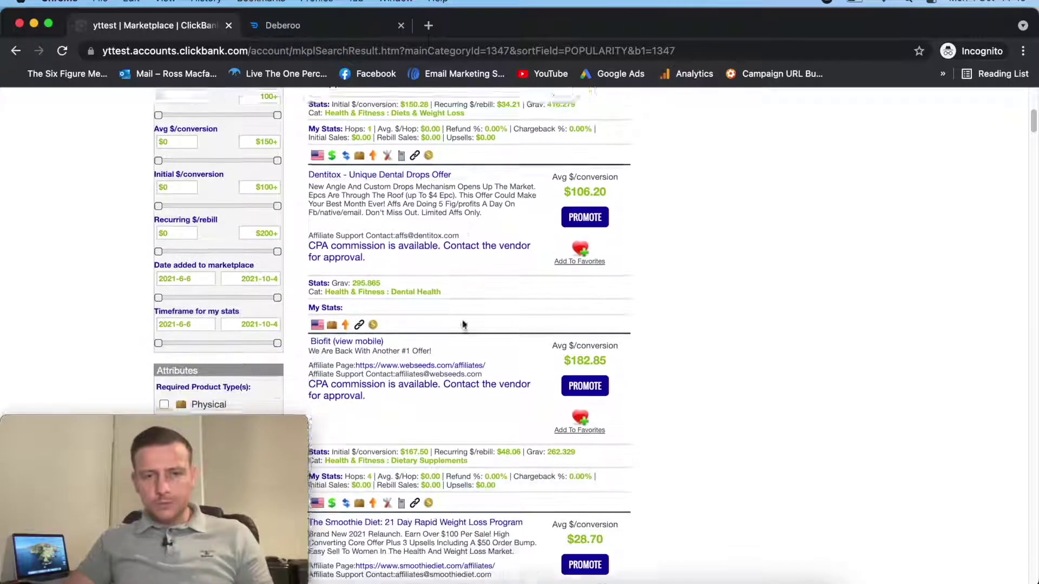
scroll(464, 308, up, 6)
click(336, 253)
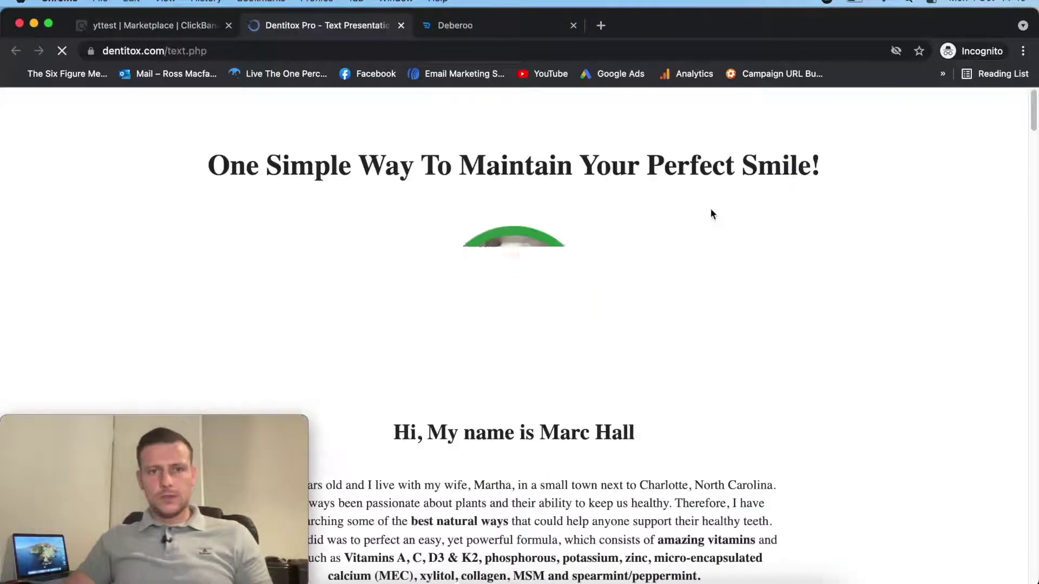
Review the Dentitox Pro text presentation page, including its headline, and close the page.
scroll(606, 264, down, 15)
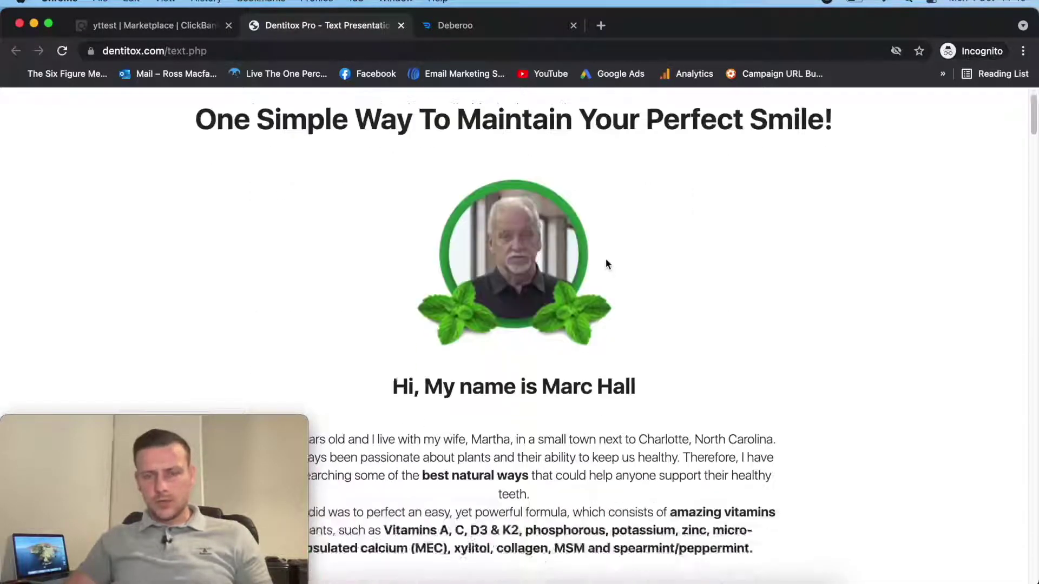
scroll(606, 265, down, 15)
scroll(606, 265, up, 12)
scroll(607, 264, down, 10)
scroll(608, 263, down, 5)
scroll(595, 268, up, 20)
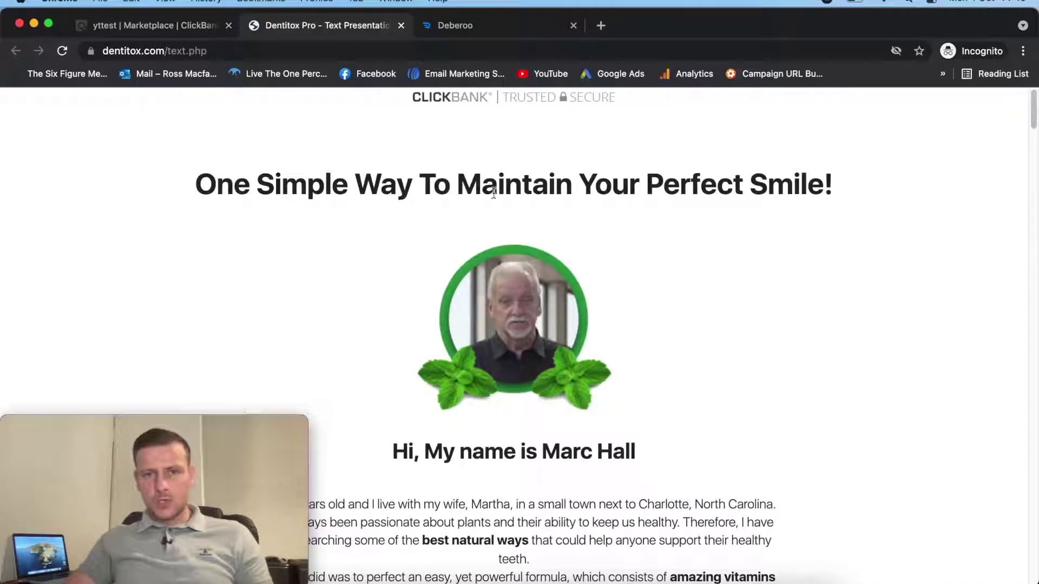
click(401, 25)
Browse the further Health & Fitness offers, including Java Burn and Synogut, and open the Diabetes Freedom sales page.
scroll(773, 299, down, 4)
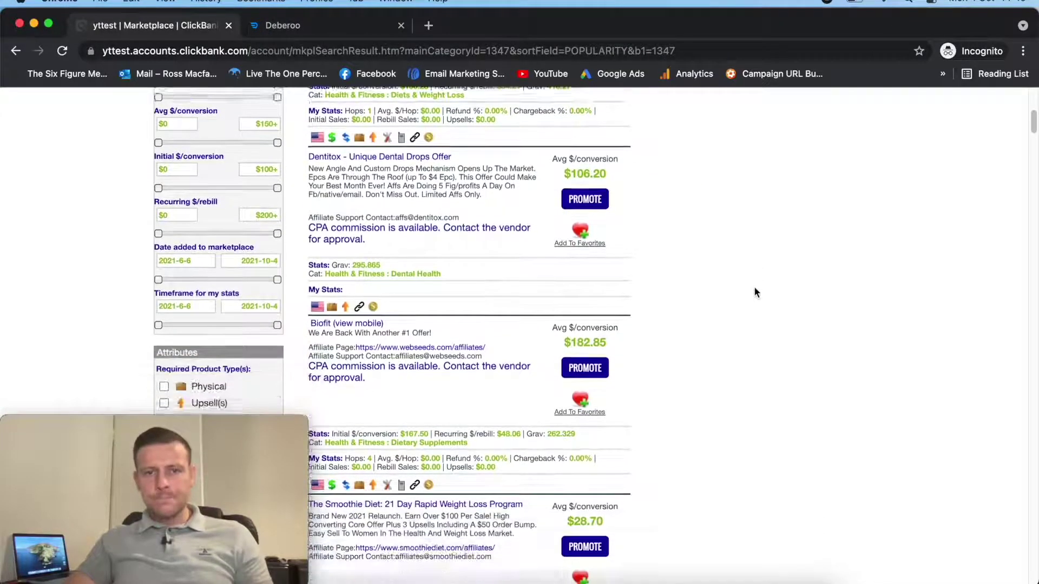
scroll(752, 291, down, 4)
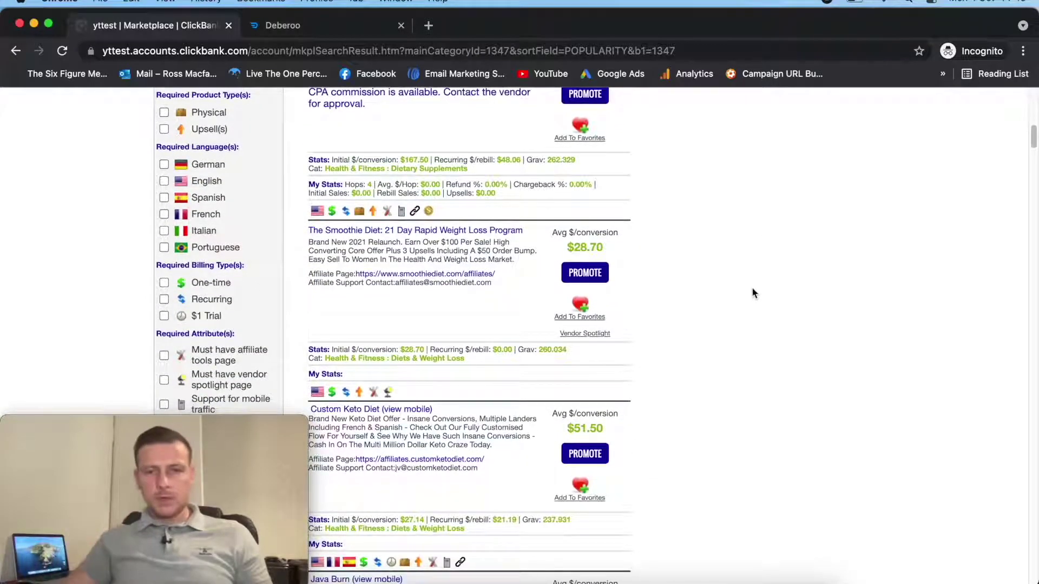
scroll(768, 284, down, 2)
scroll(782, 281, down, 6)
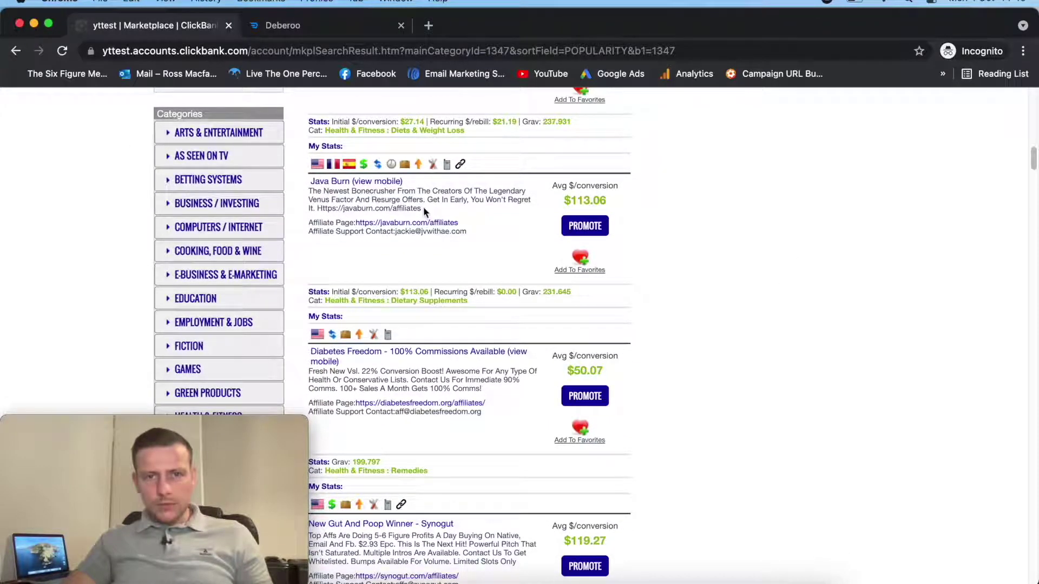
drag(371, 199, 460, 205)
click(773, 185)
scroll(778, 249, down, 5)
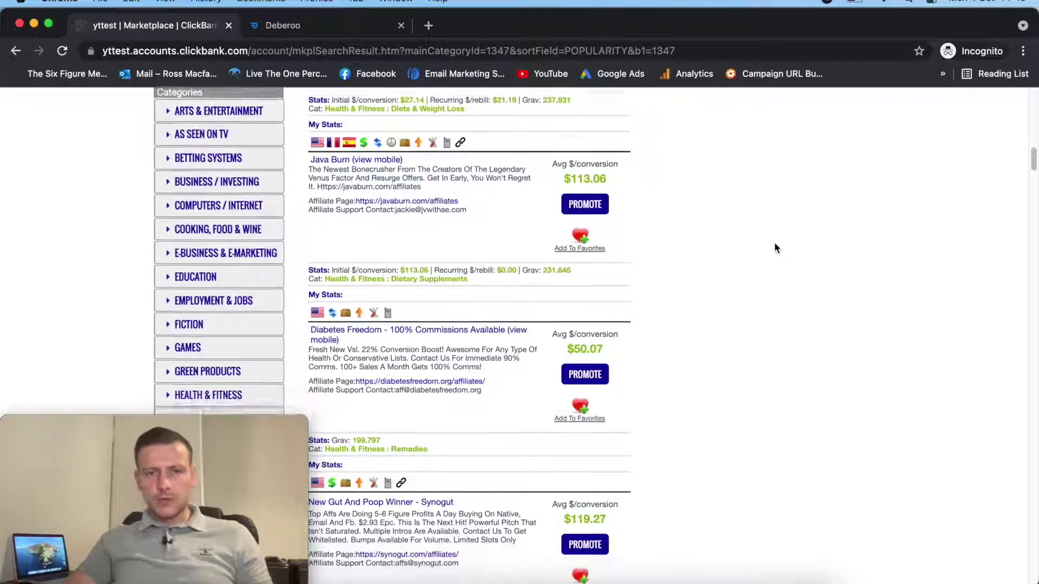
scroll(859, 233, down, 3)
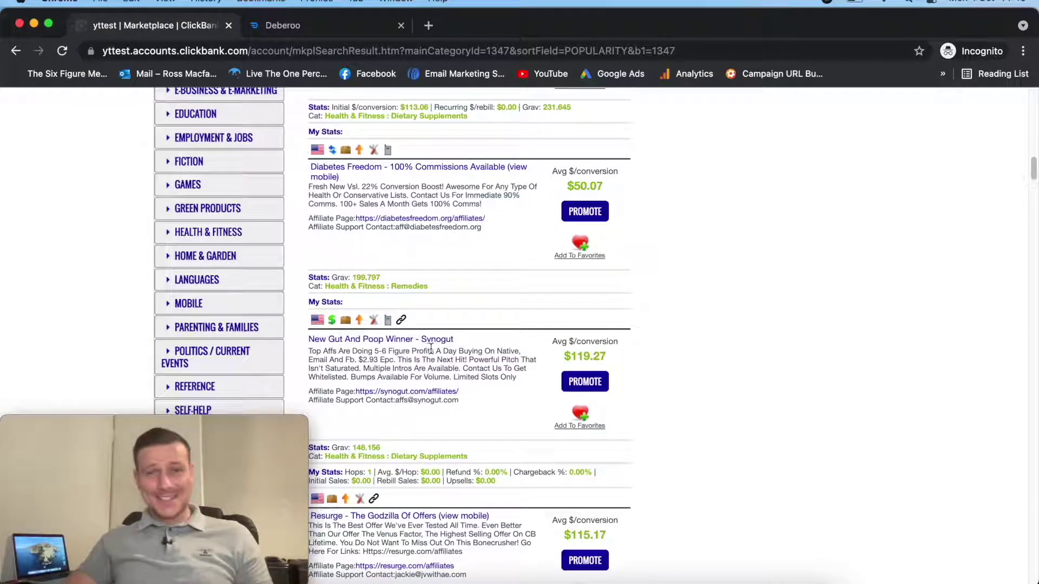
scroll(383, 196, up, 2)
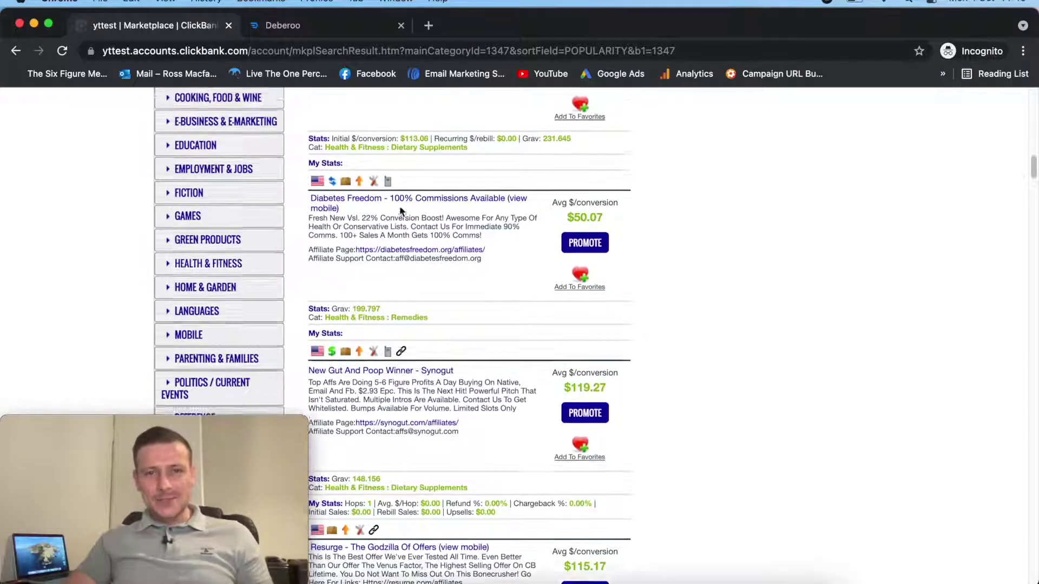
click(340, 227)
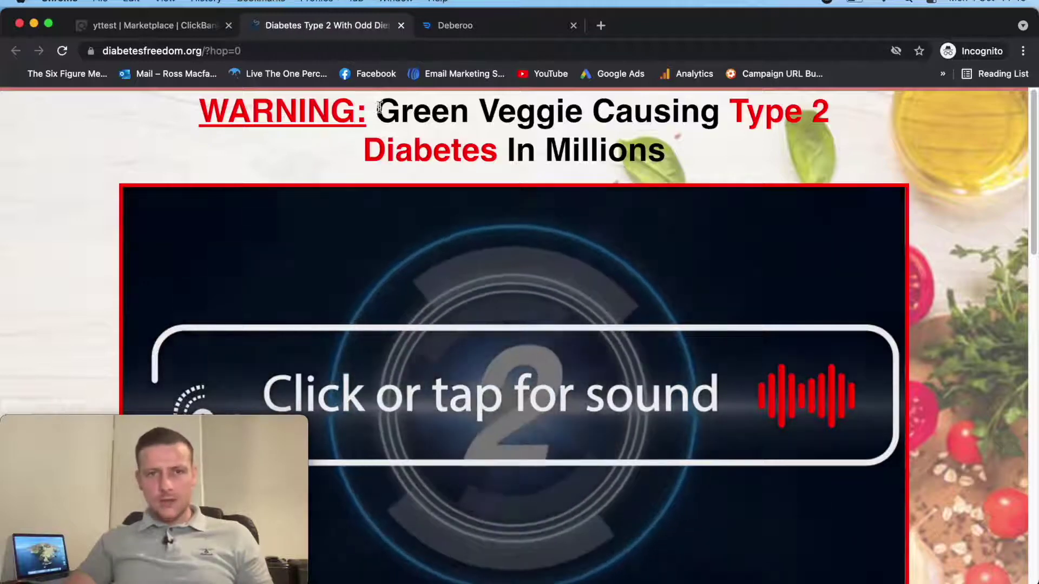
Highlight the green veggie headline on the Diabetes Freedom sales page, look over the page and dismiss its exit pop-up.
drag(375, 112, 817, 156)
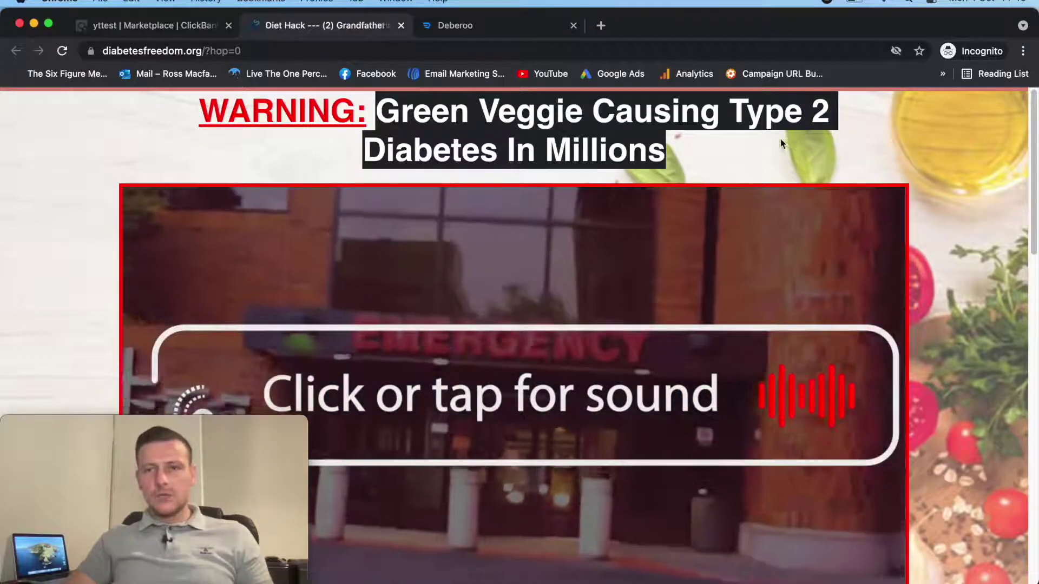
scroll(800, 160, down, 4)
scroll(800, 162, up, 4)
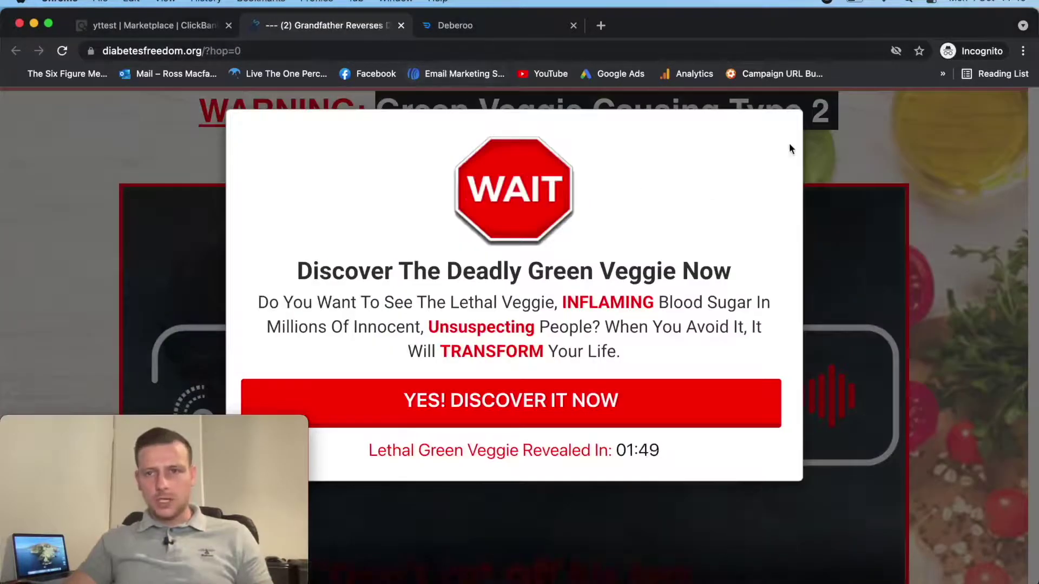
click(855, 125)
Return to the marketplace results and open the Diabetes Freedom affiliate page in a new tab.
click(138, 24)
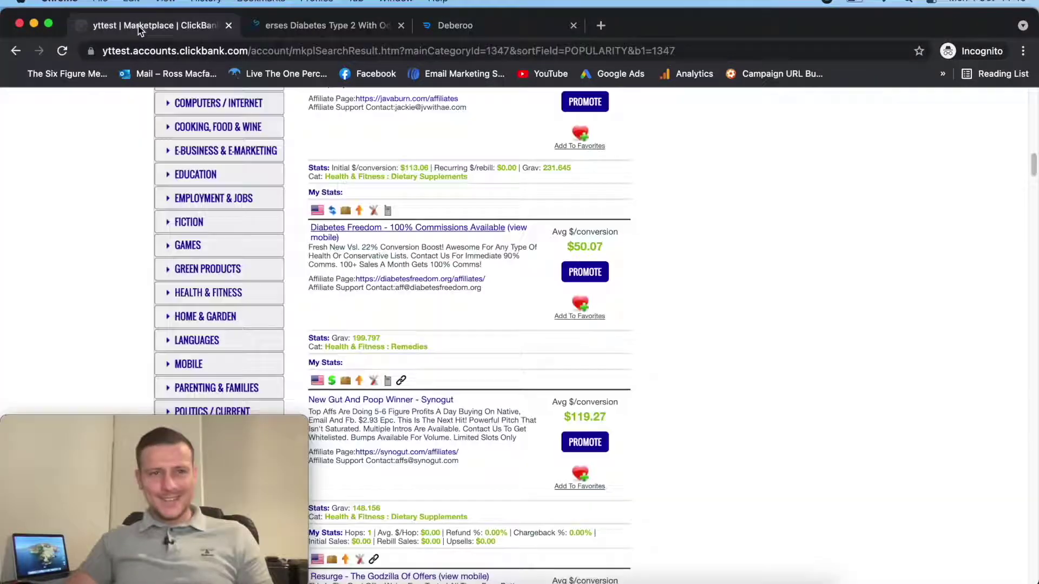
right_click(417, 280)
click(456, 287)
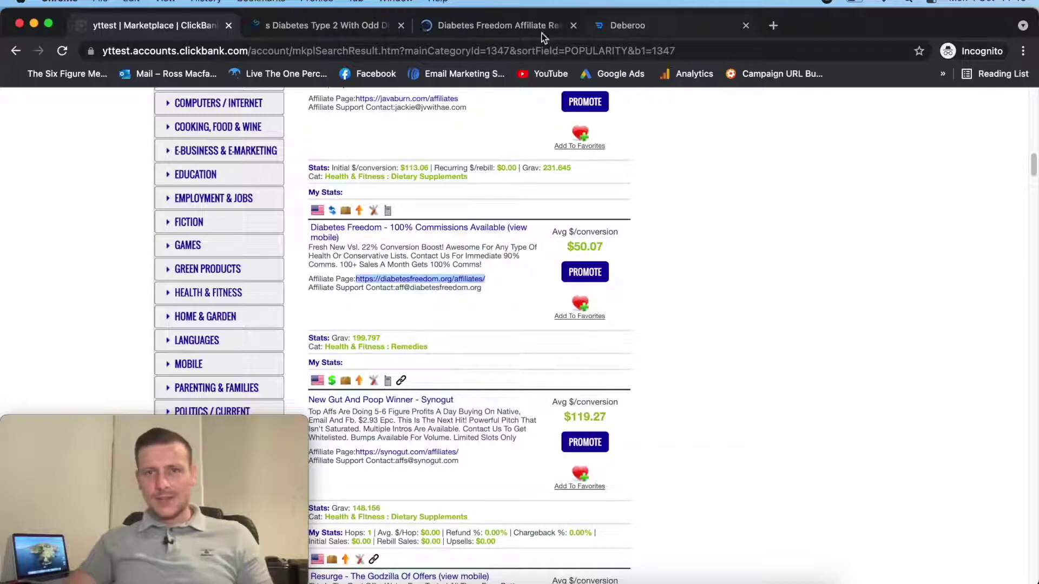
click(478, 28)
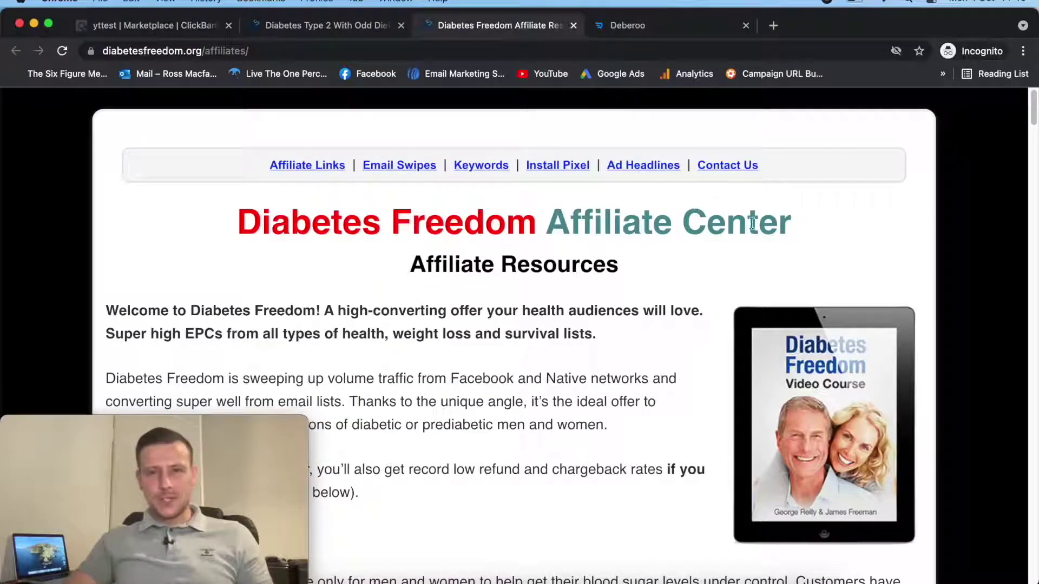
Go to the Ad Headlines section of the affiliate center and read the advertising guidelines and suggested headlines.
click(648, 170)
scroll(608, 263, down, 15)
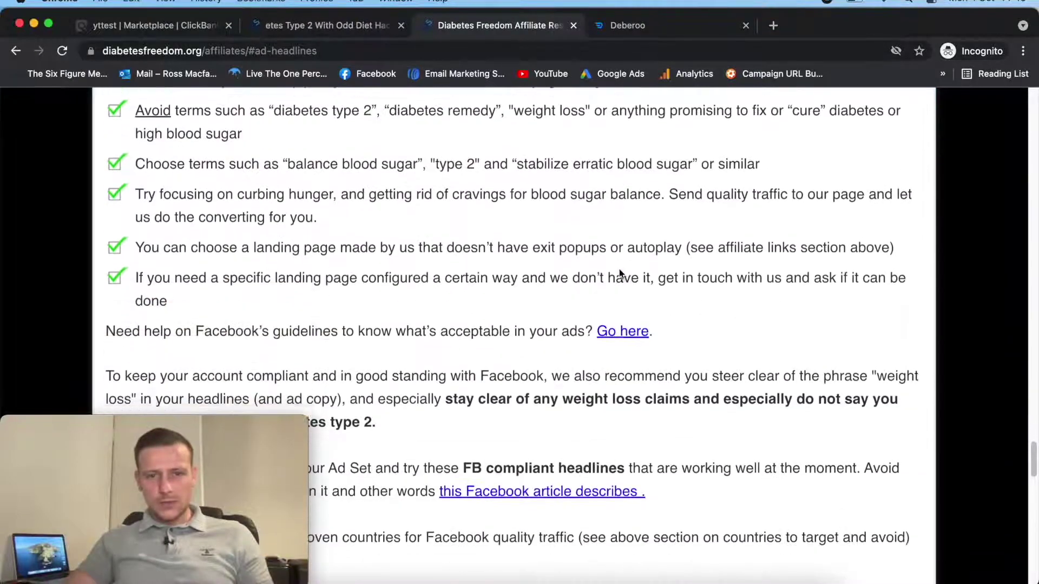
scroll(618, 283, down, 1)
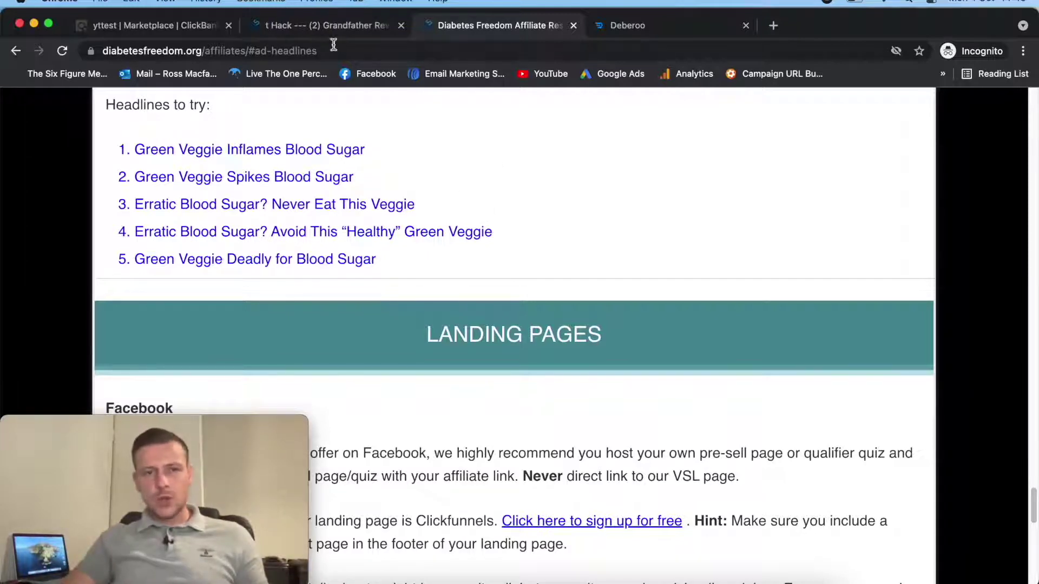
Go back to the Diabetes Freedom sales page and compare its highlighted main headline and video with the suggested ad headlines.
key(ctrl+shift+Tab)
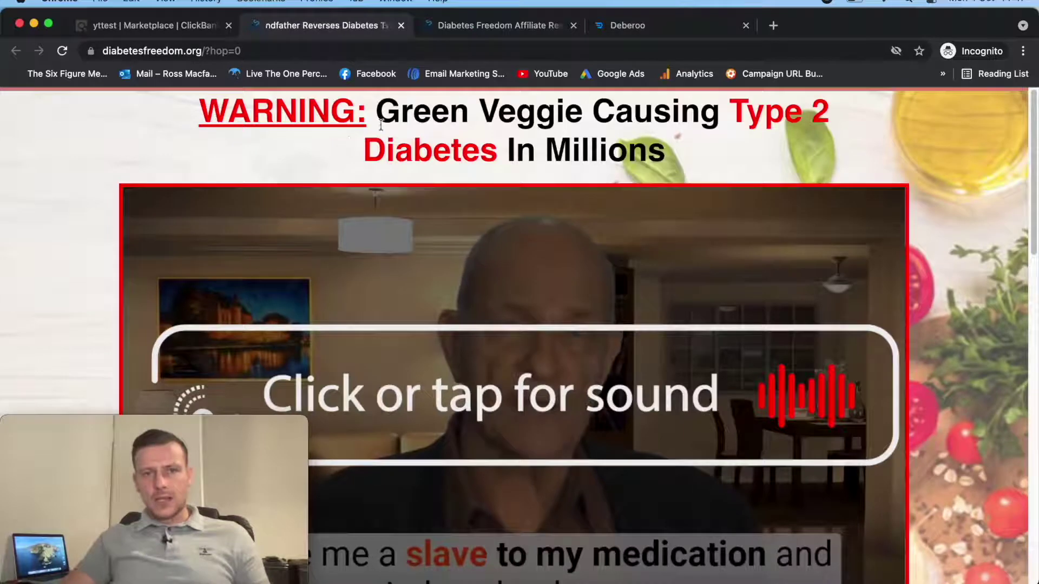
drag(376, 129, 953, 164)
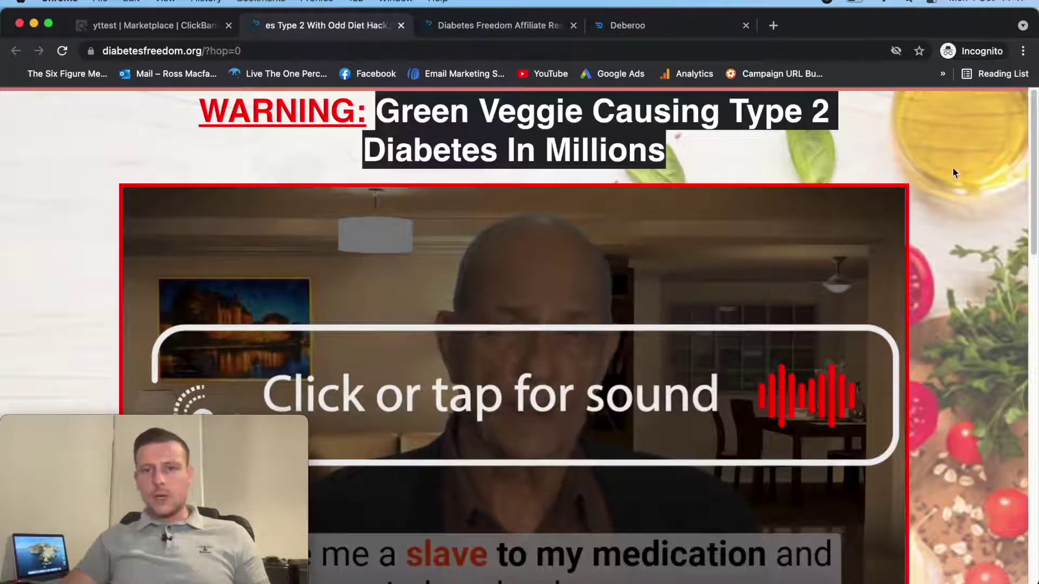
scroll(958, 189, down, 3)
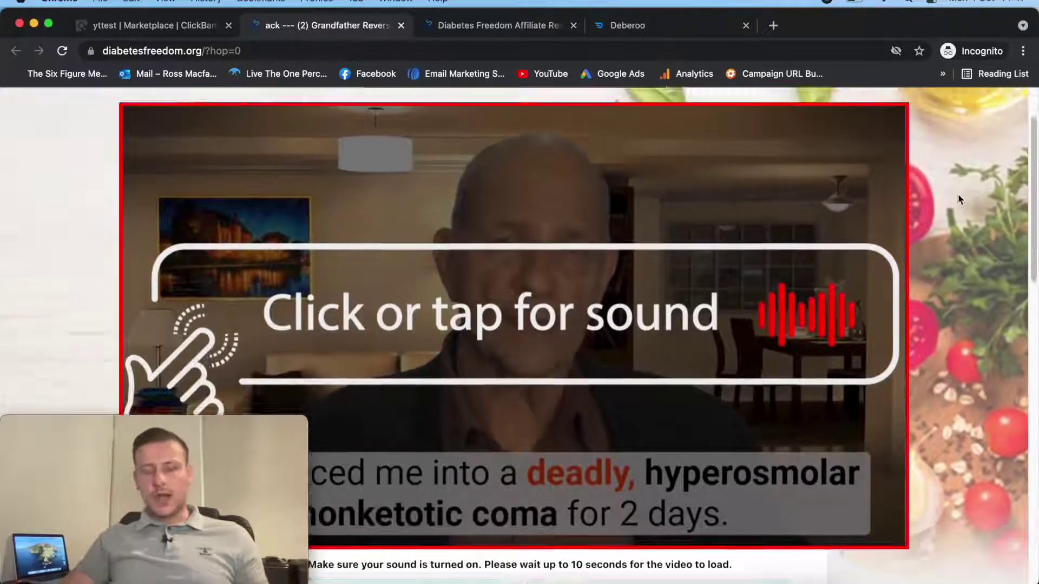
scroll(960, 199, up, 3)
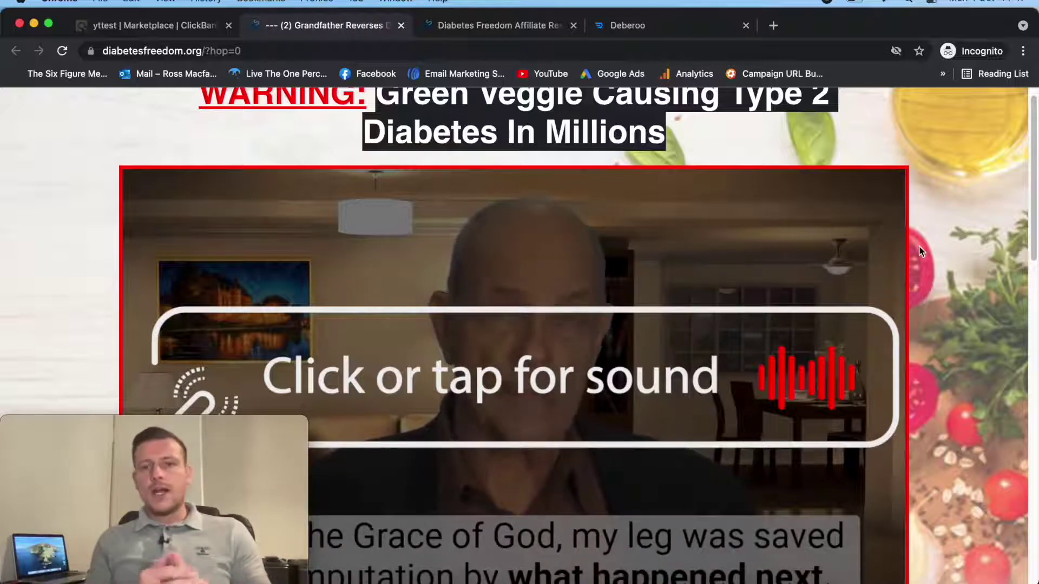
scroll(785, 184, up, 1)
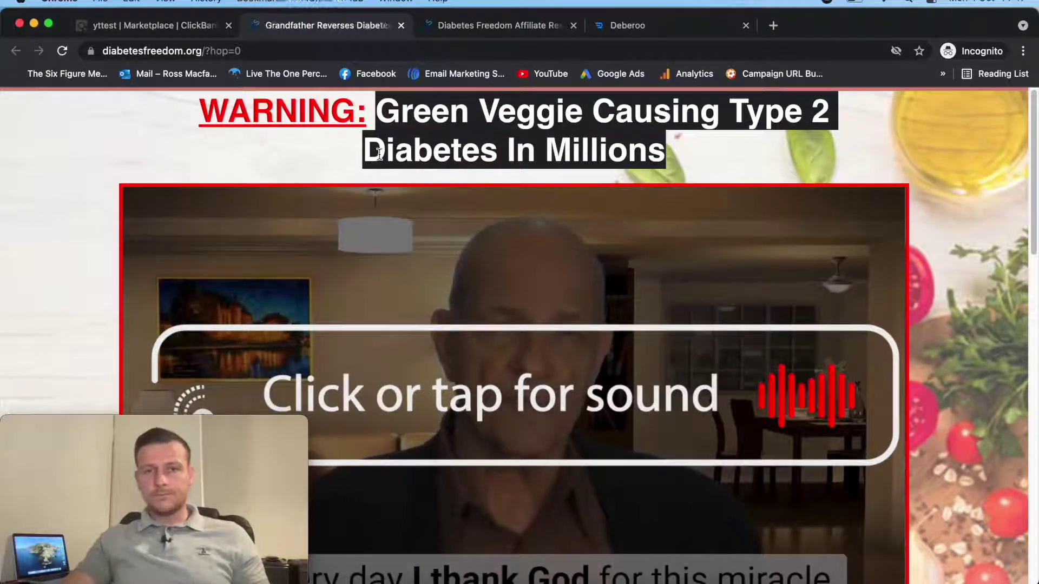
Check the Deberoo landing pages overview, and return to the Diabetes Freedom listing in the ClickBank marketplace.
click(652, 32)
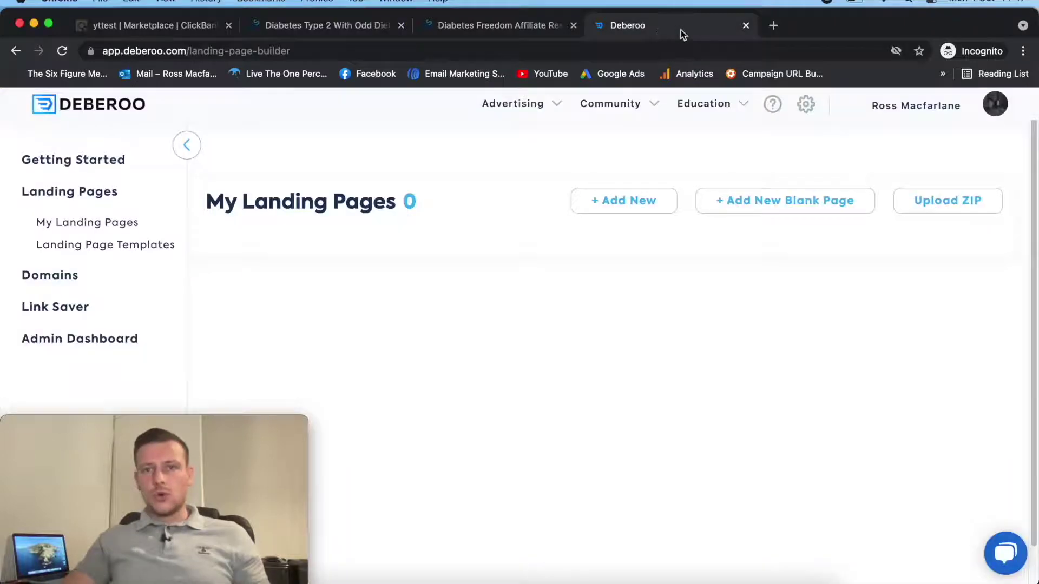
click(173, 32)
scroll(559, 210, up, 10)
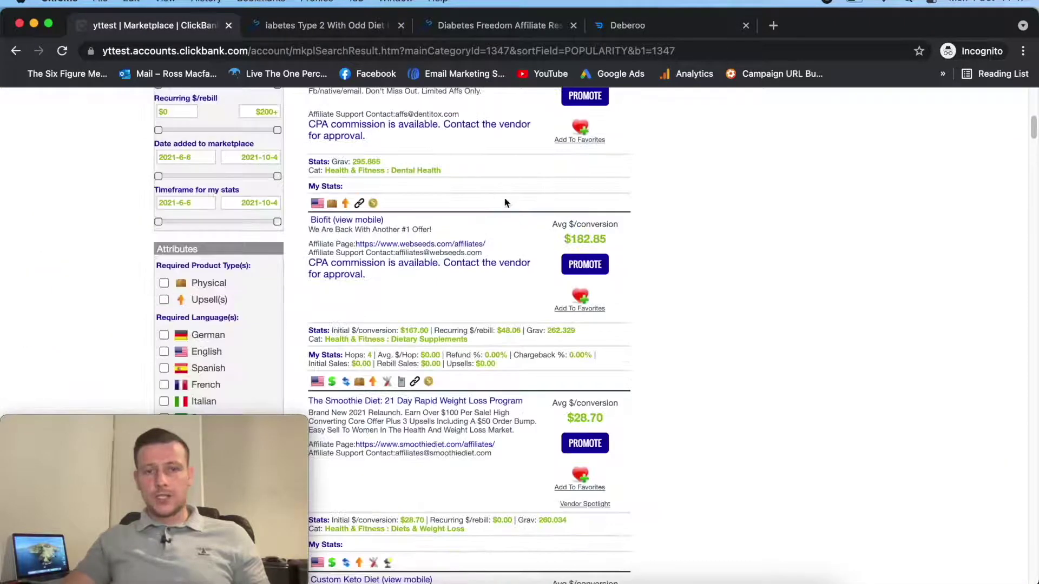
scroll(512, 197, down, 9)
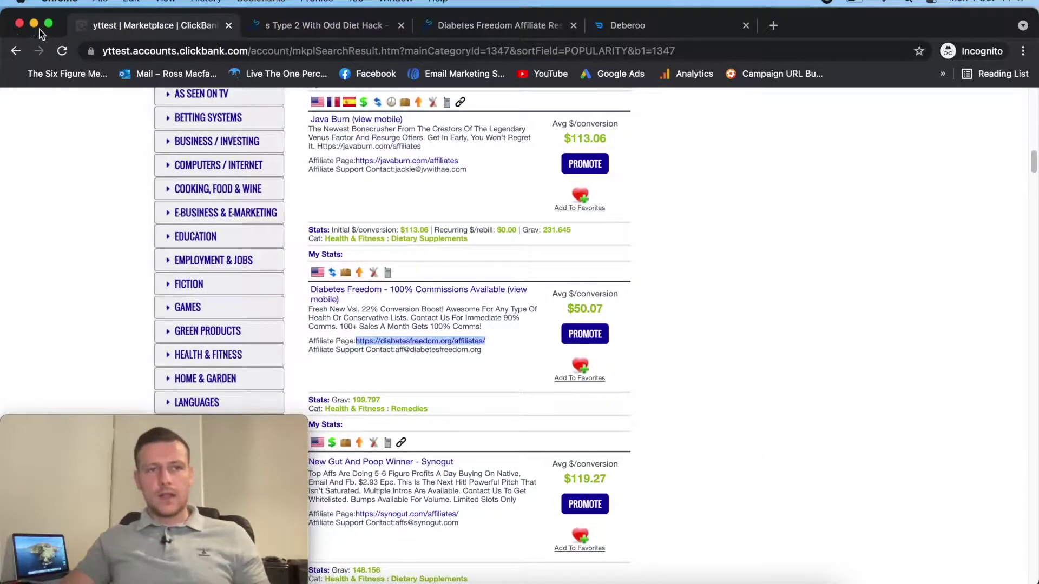
Switch to the campaign outline in Google Docs and review the Step 1 heading, Find An Offer.
key(super+grave)
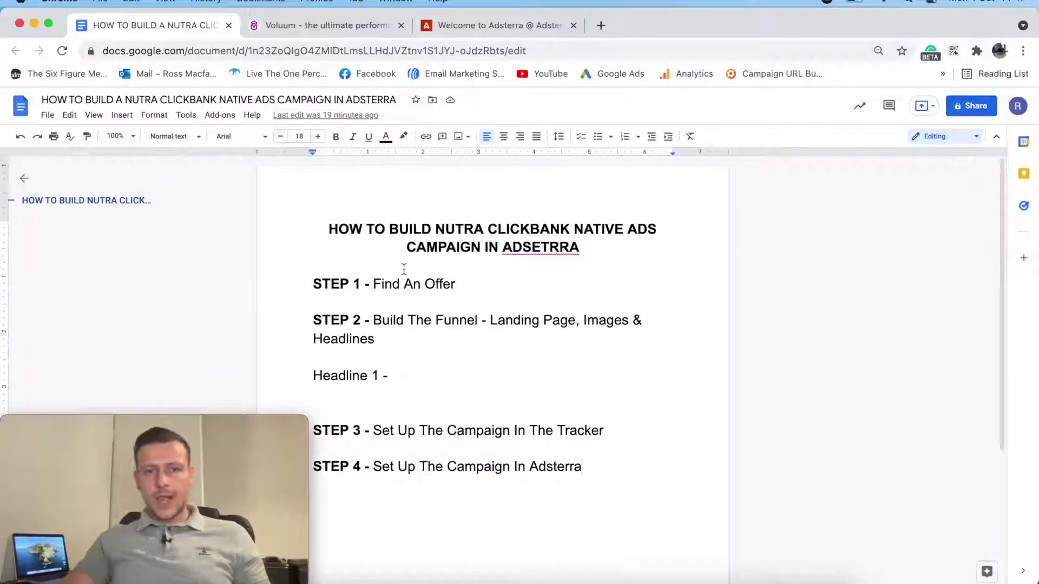
drag(370, 283, 505, 290)
click(584, 279)
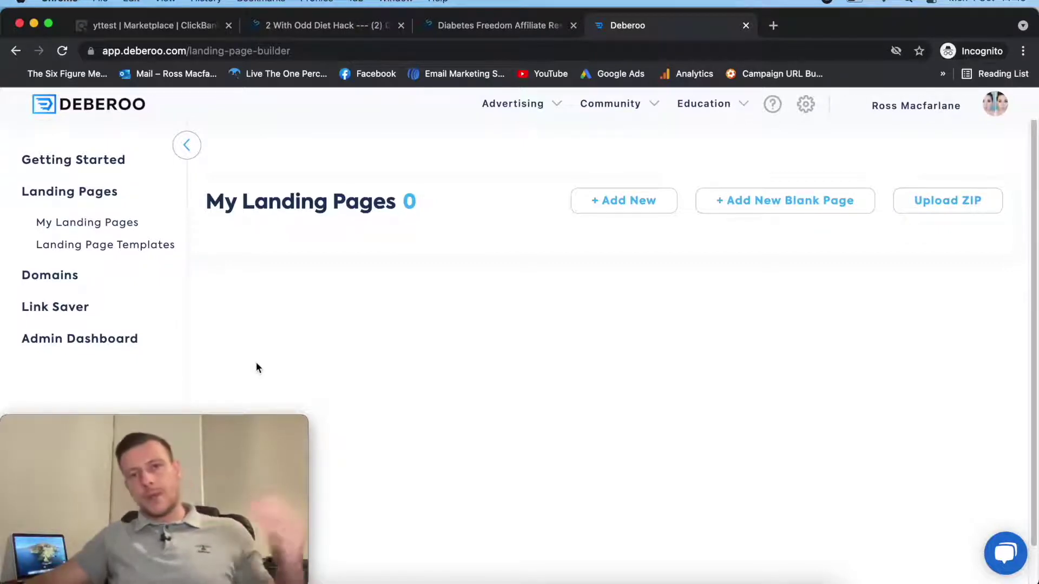
Open Deberoo's landing page templates and filter them by the Native traffic source and the Nutra vertical.
click(114, 254)
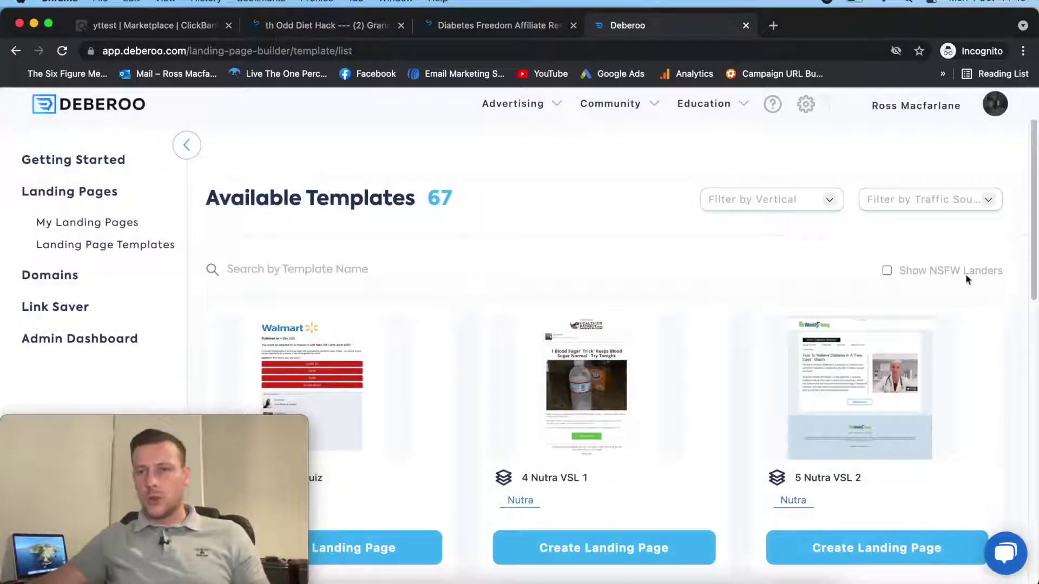
click(968, 201)
click(888, 233)
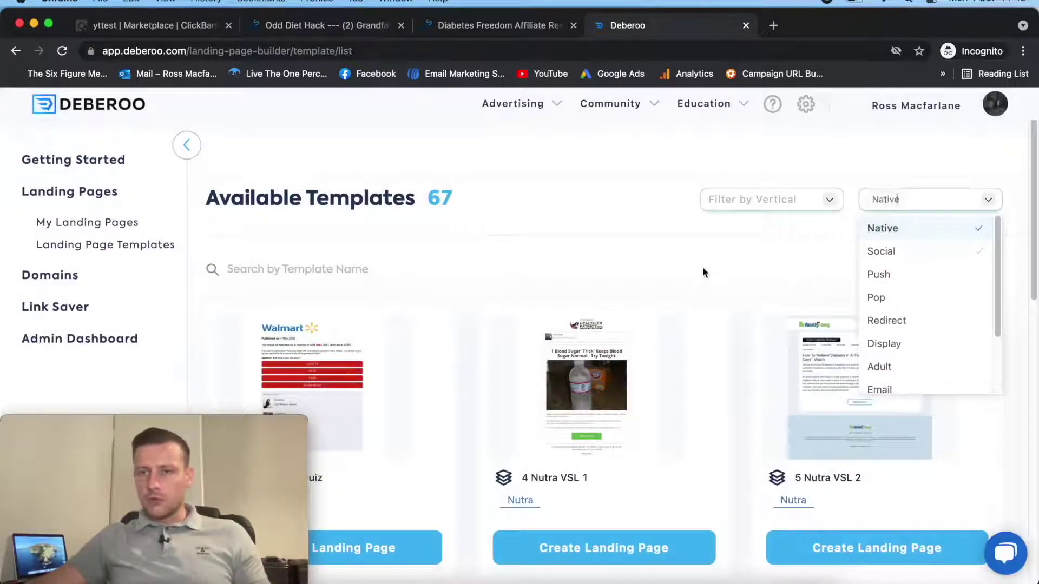
click(806, 199)
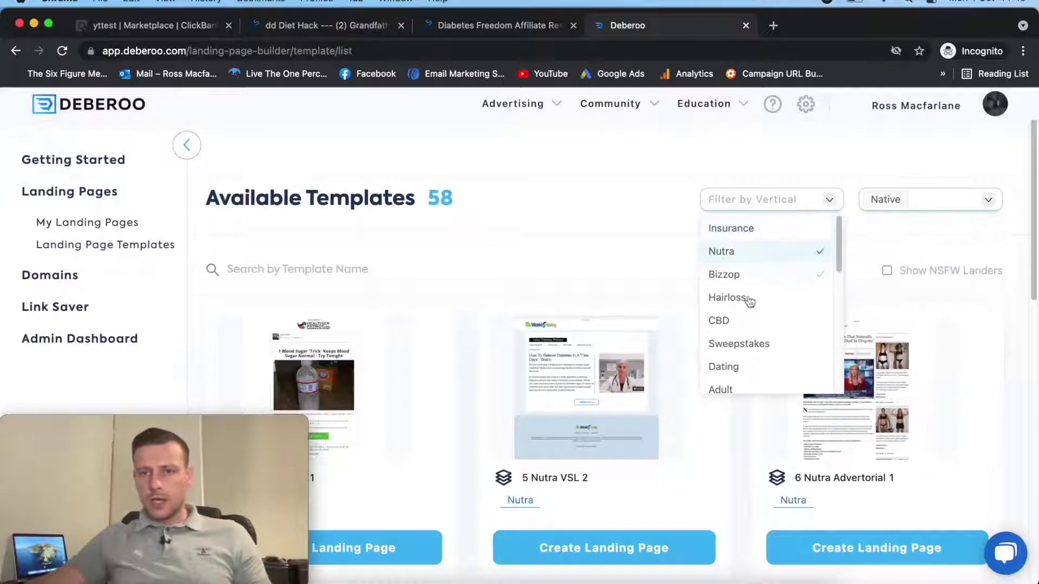
scroll(779, 303, down, 3)
scroll(784, 324, up, 3)
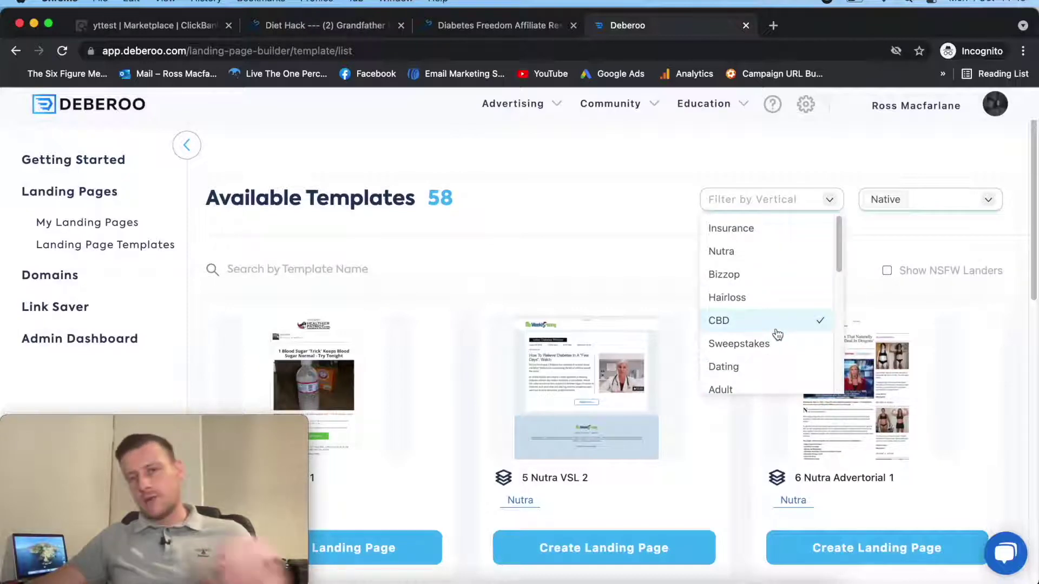
click(777, 258)
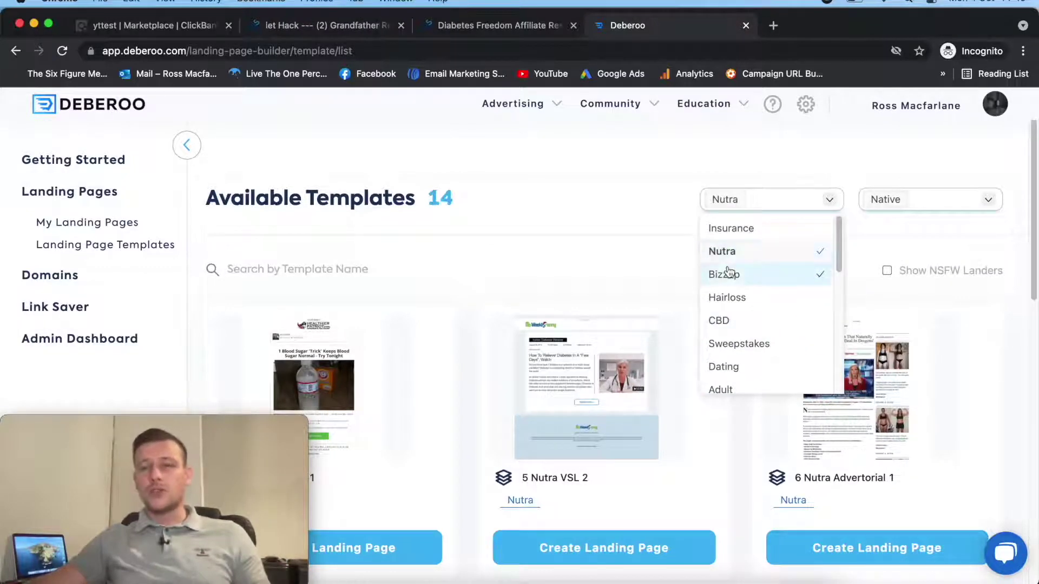
click(610, 171)
Look through the filtered templates, start a landing page from 5 Nutra VSL 2, and name it Diabetes Lander 1.
scroll(664, 246, down, 1)
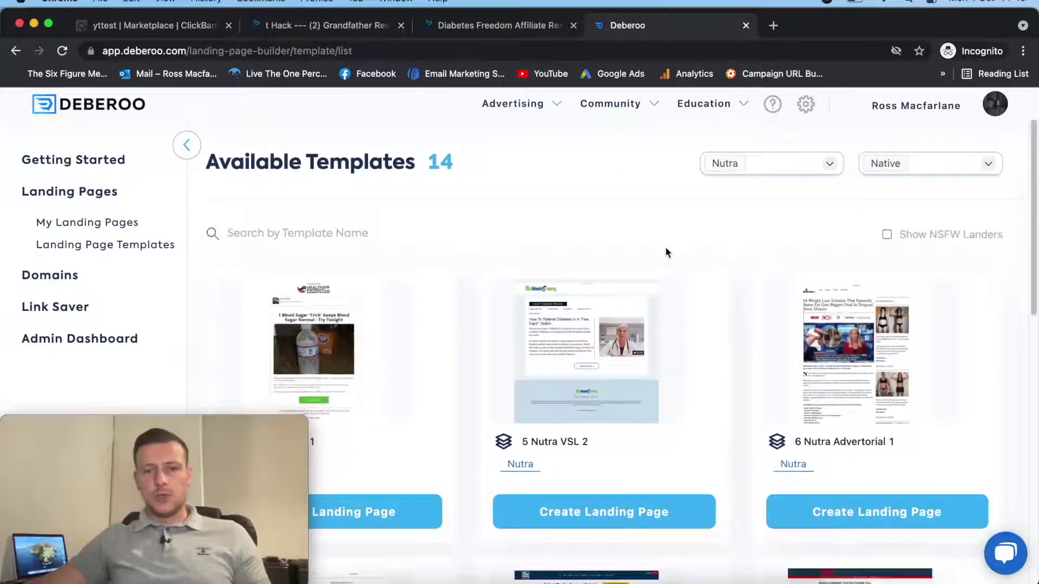
scroll(666, 252, down, 4)
scroll(678, 256, up, 2)
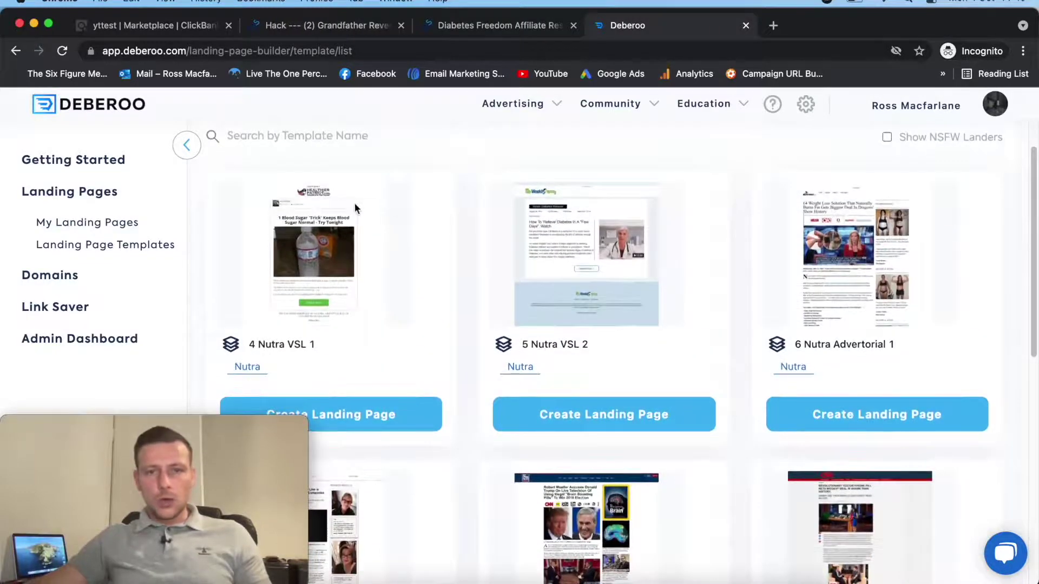
scroll(637, 278, down, 1)
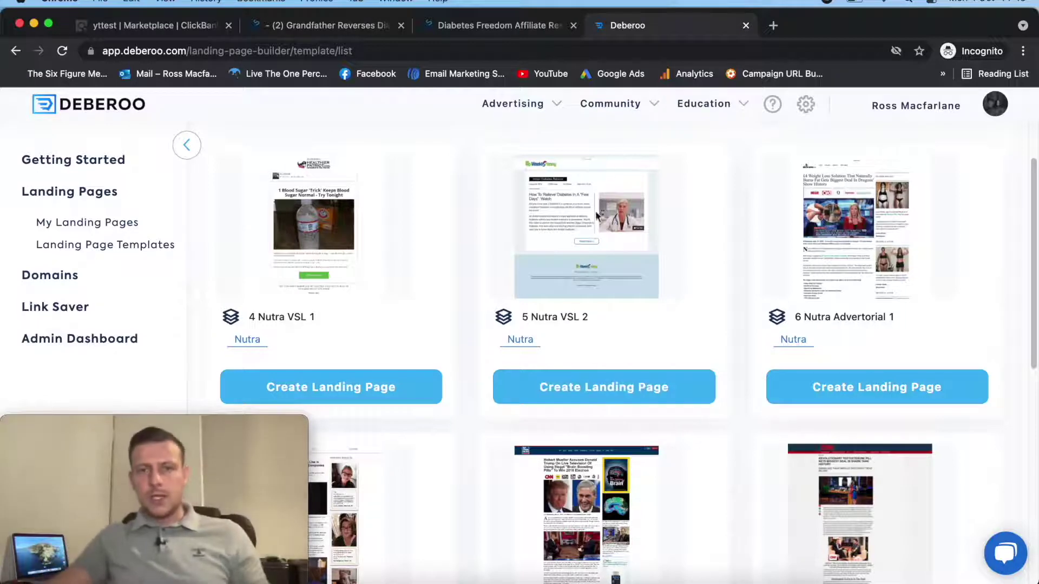
click(630, 387)
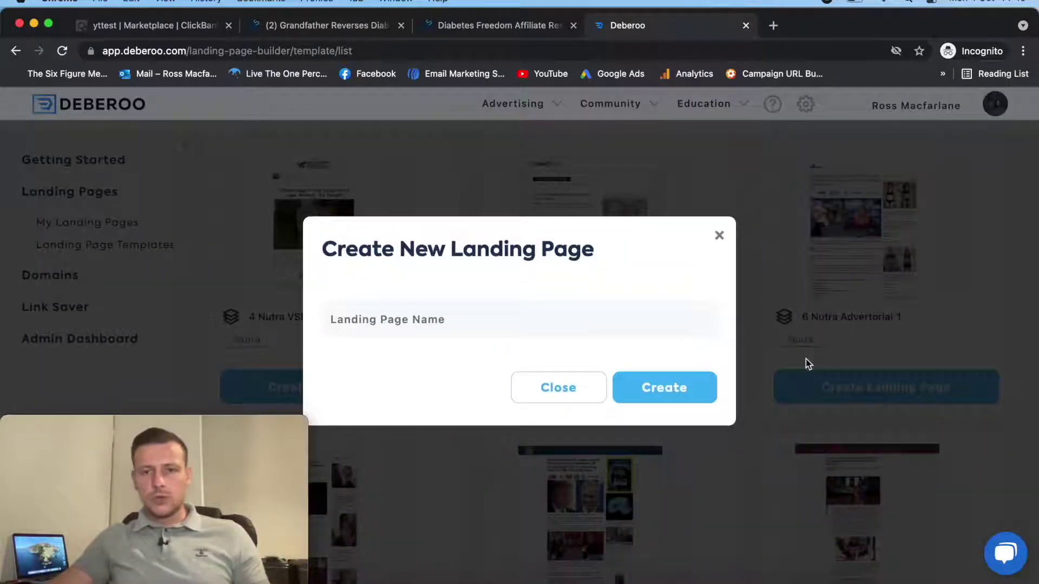
click(438, 335)
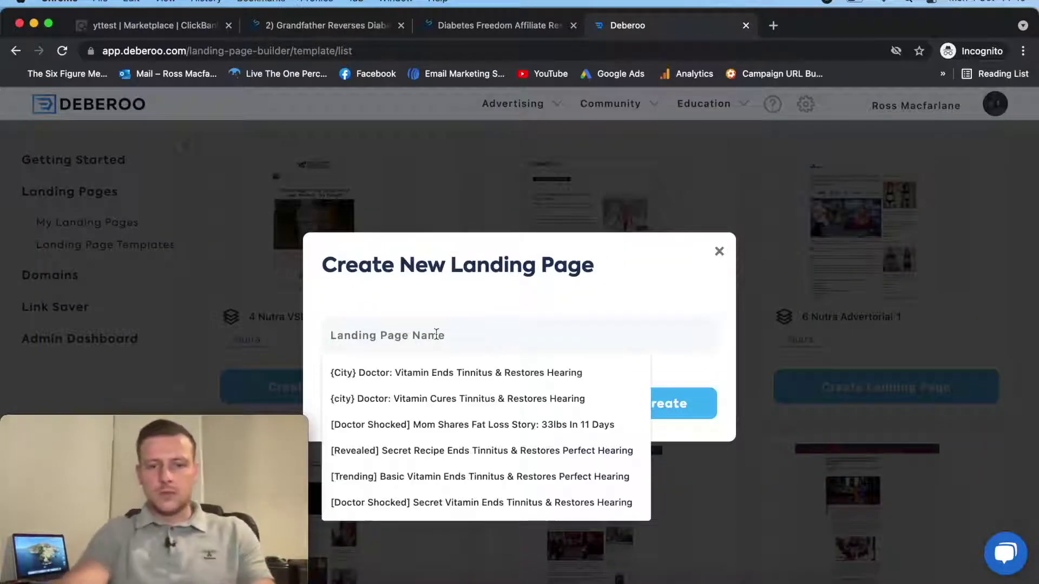
text(DIA)
key(BackSpace)
key(BackSpace)
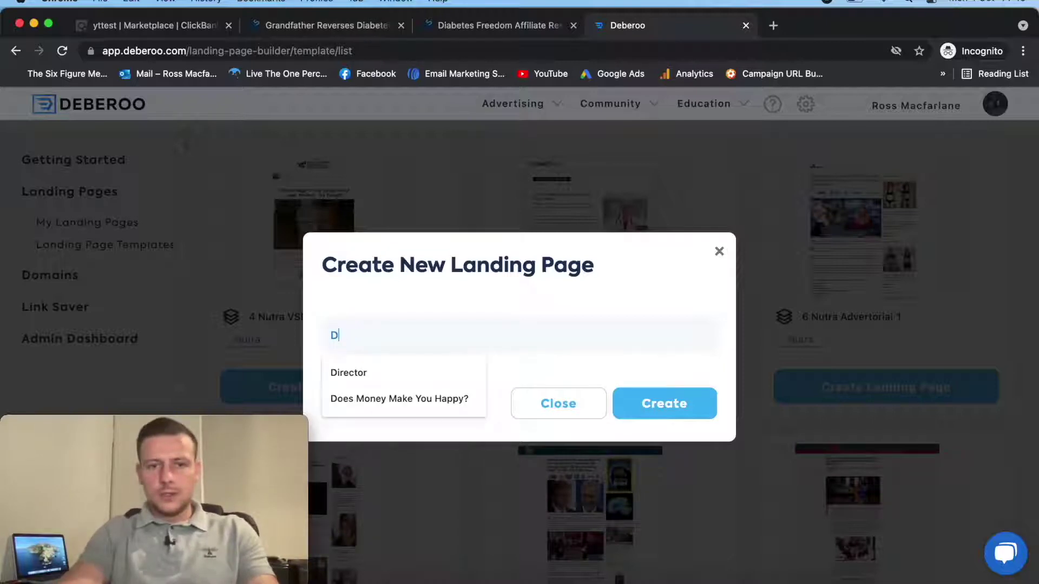
text(iabet)
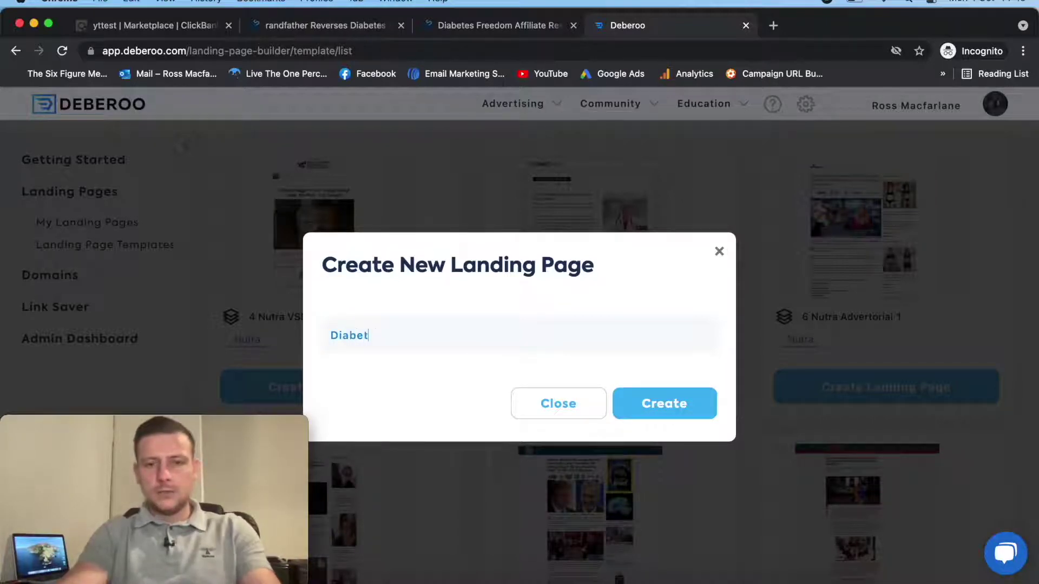
text(es La)
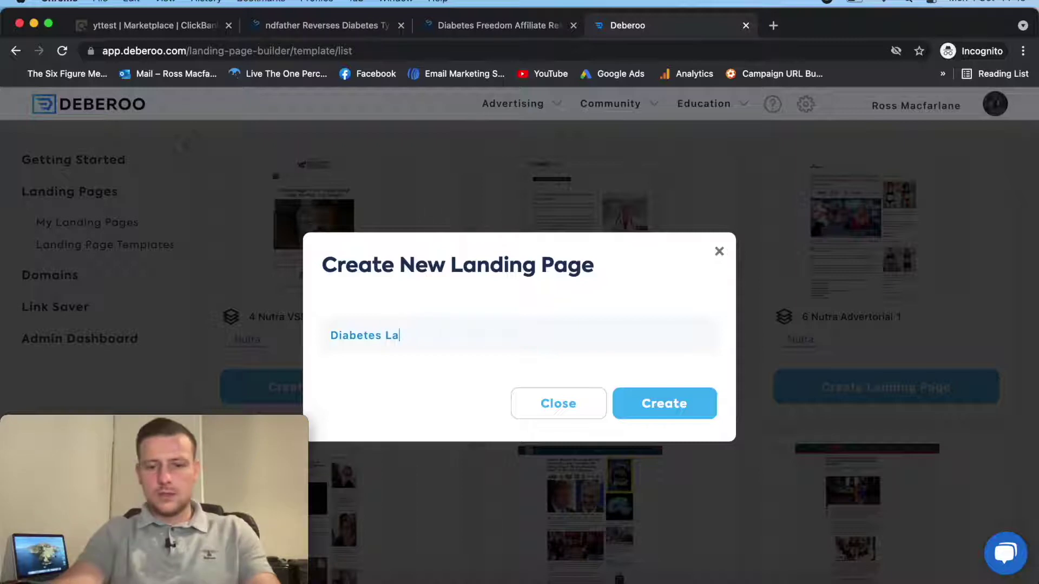
text(nder 1)
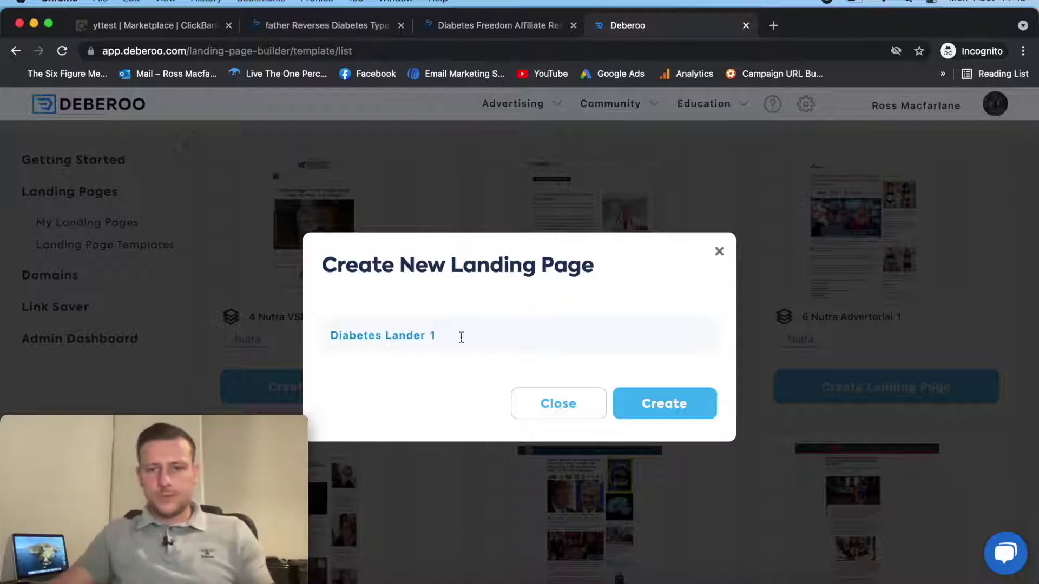
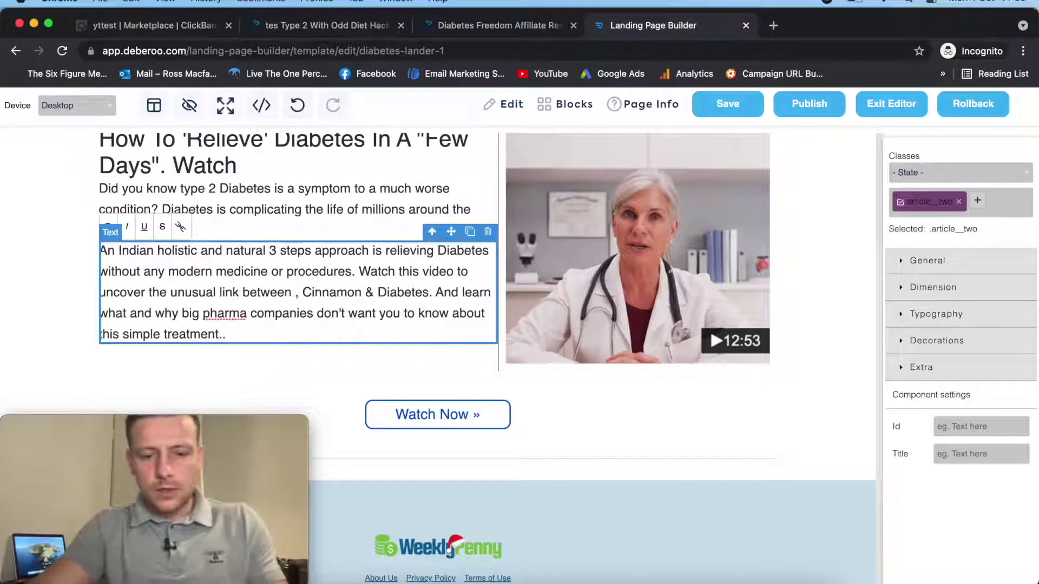
Complete the article text to read "the unusual link between Green Veggies, Cinnamon & Diabetes" and review the whole landing page.
key(BackSpace)
text(Veggies)
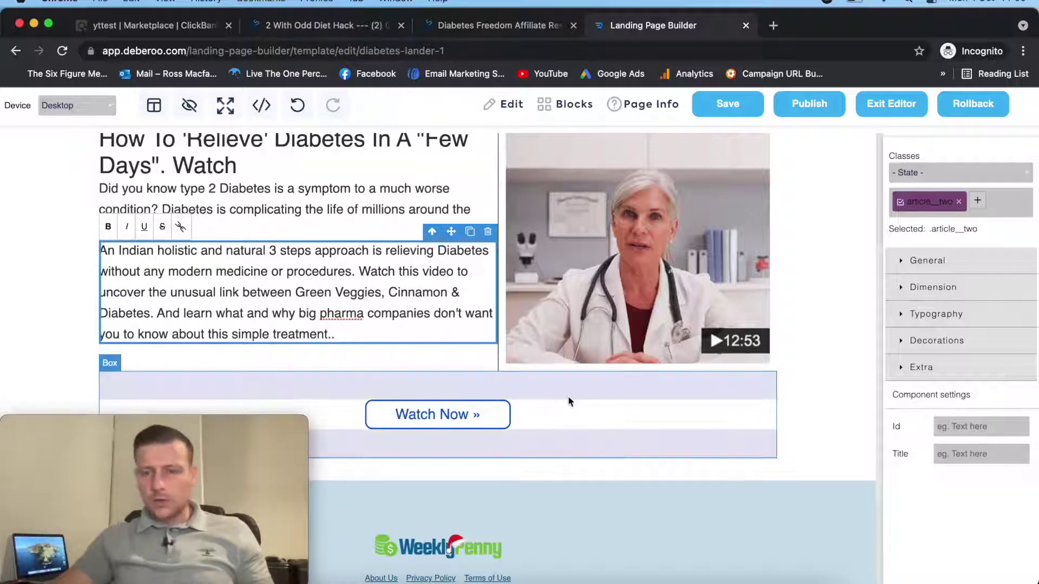
scroll(821, 242, up, 2)
scroll(820, 241, up, 3)
scroll(595, 271, down, 8)
scroll(433, 281, up, 5)
scroll(347, 292, down, 1)
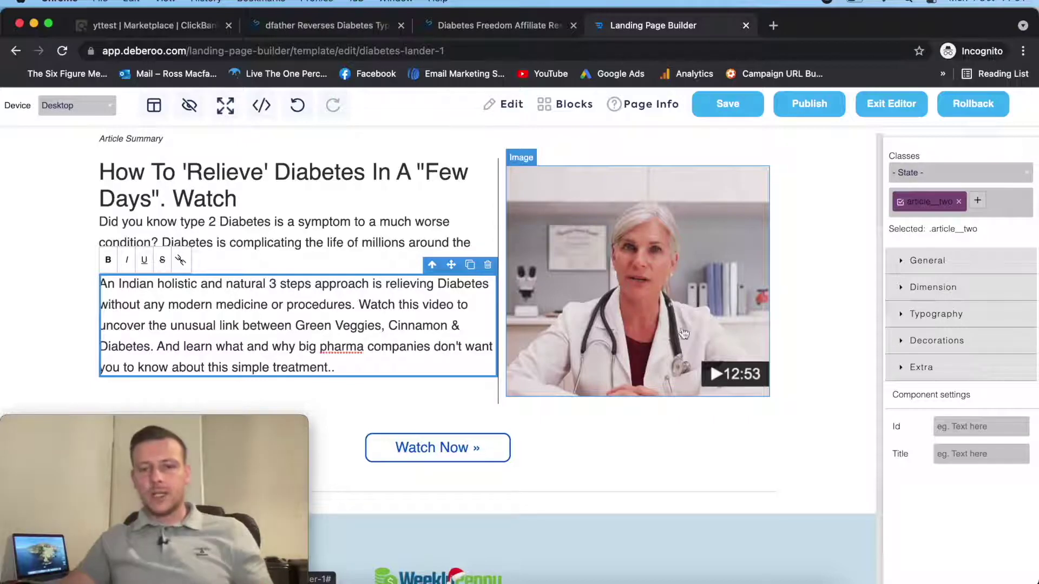
scroll(674, 319, down, 1)
scroll(673, 319, up, 4)
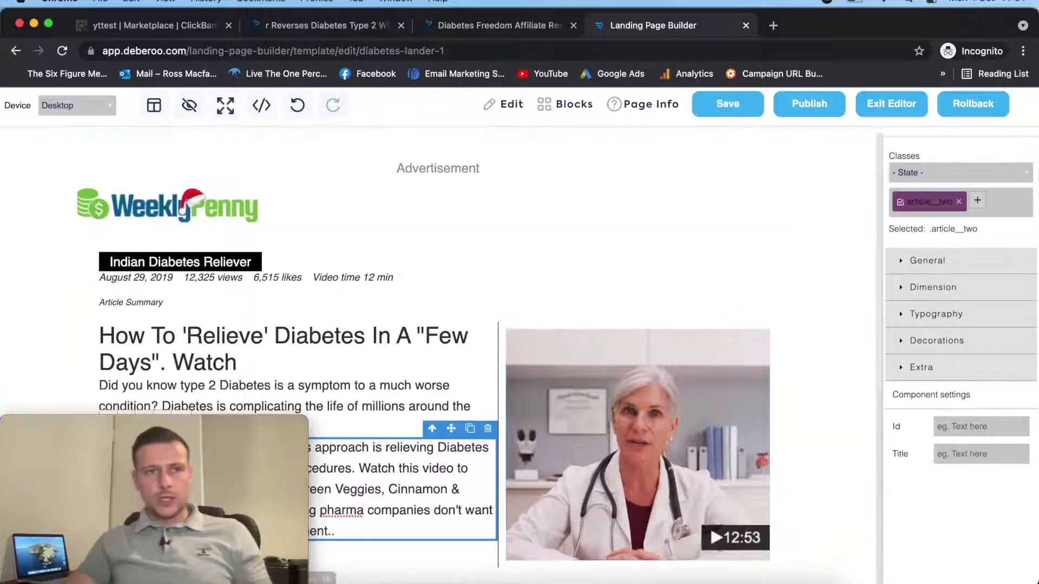
Search Google Images for green veggies in a new tab of the other browser window and look through the pictures.
click(33, 23)
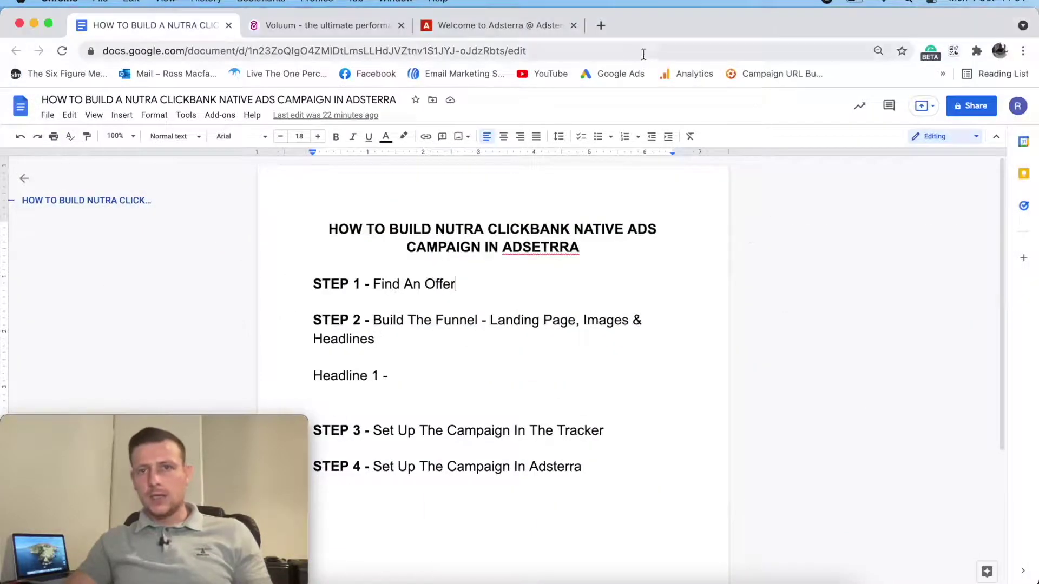
click(600, 26)
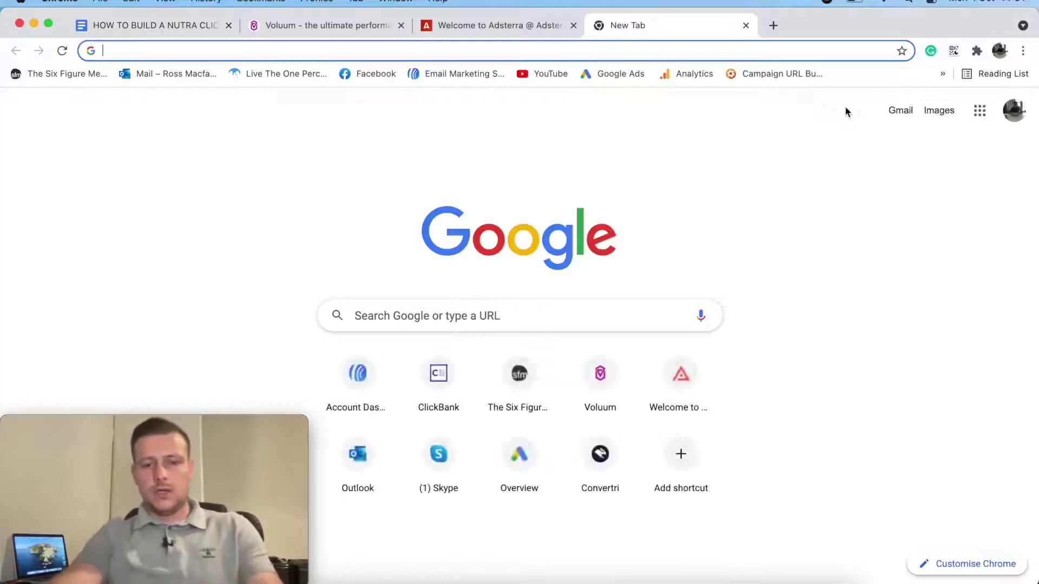
text(green )
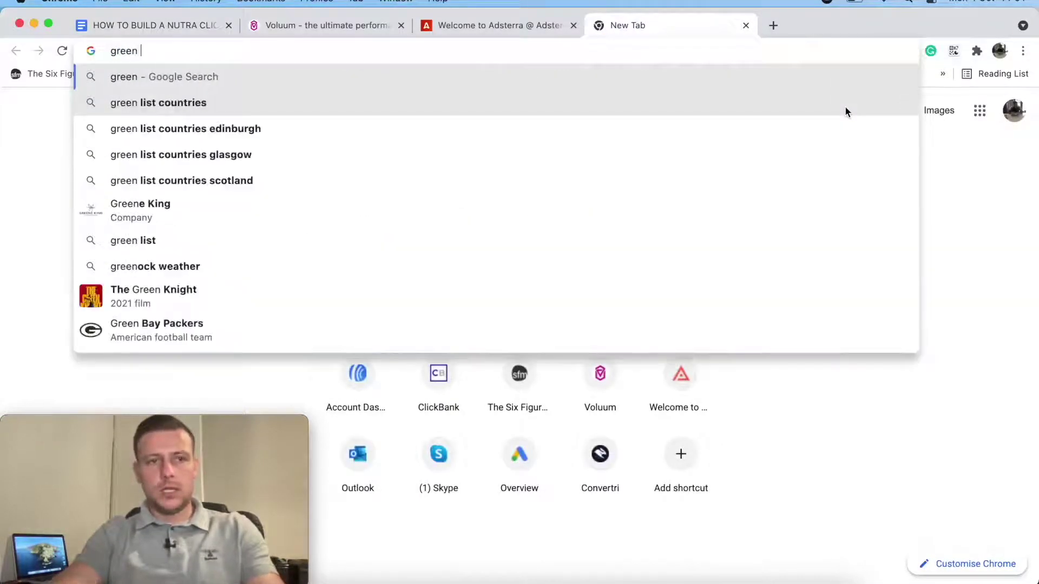
text(veggies)
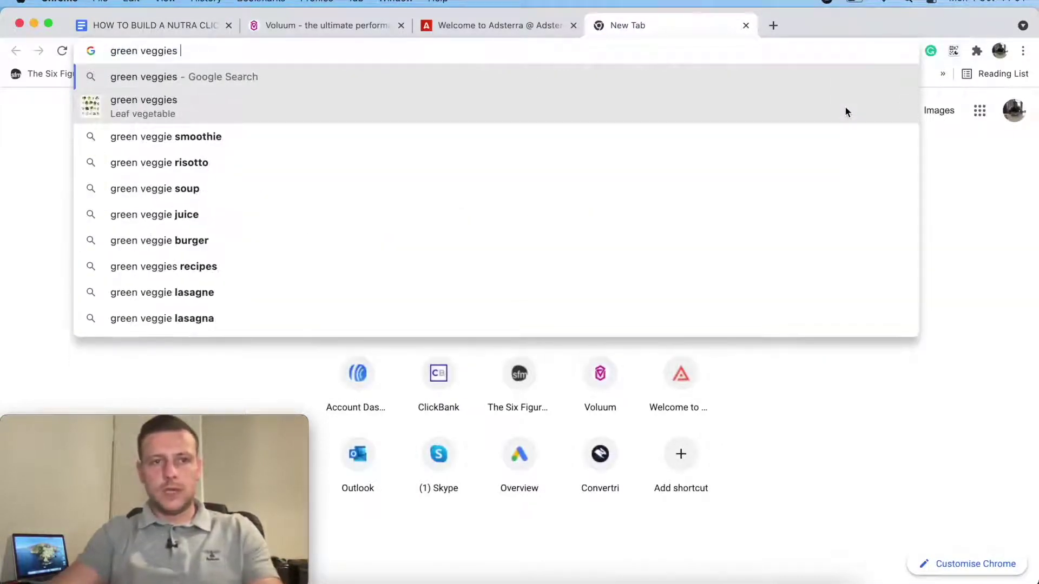
key(Return)
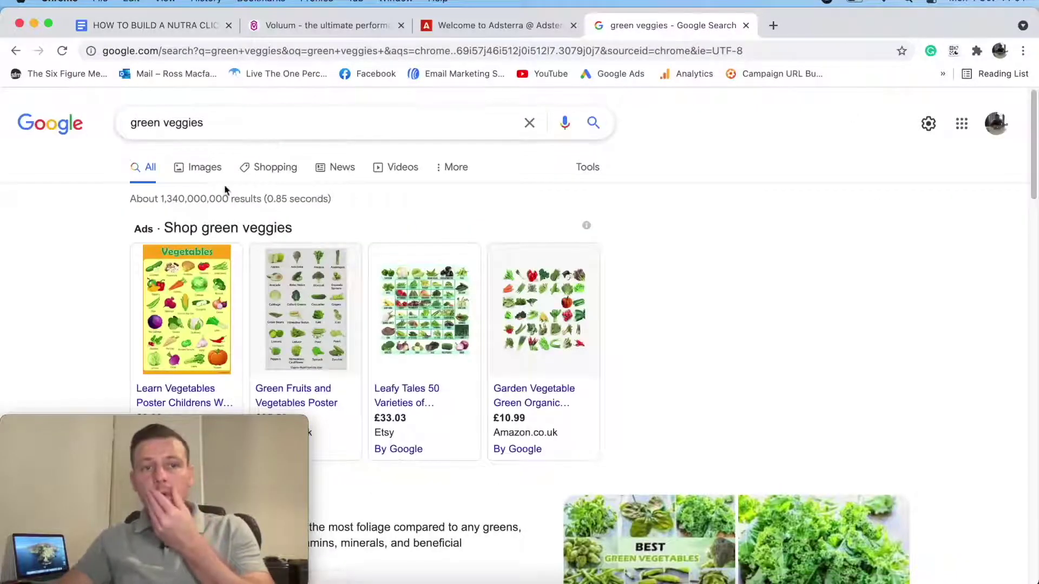
click(205, 167)
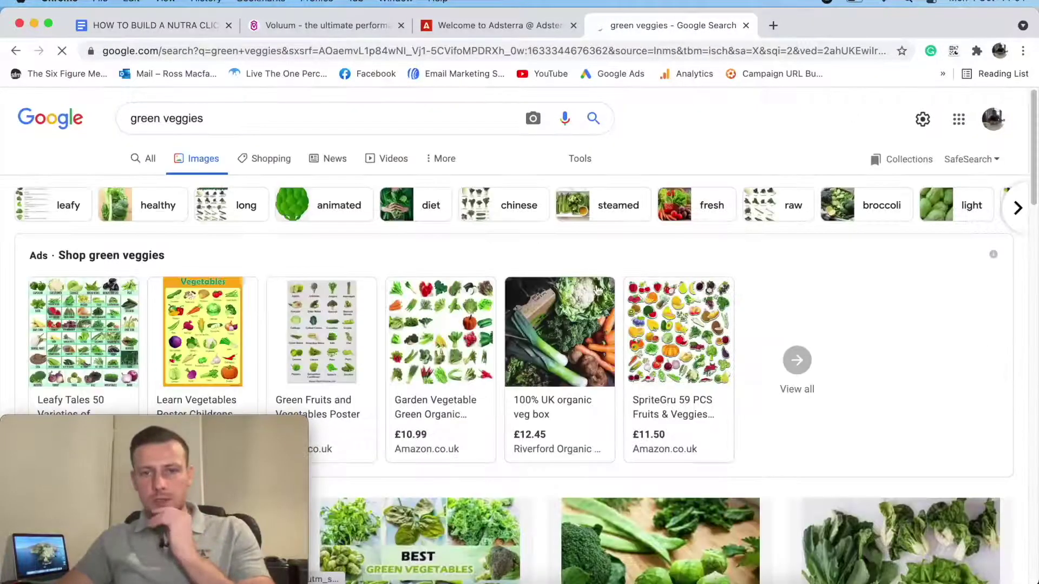
scroll(666, 272, down, 6)
scroll(629, 295, down, 10)
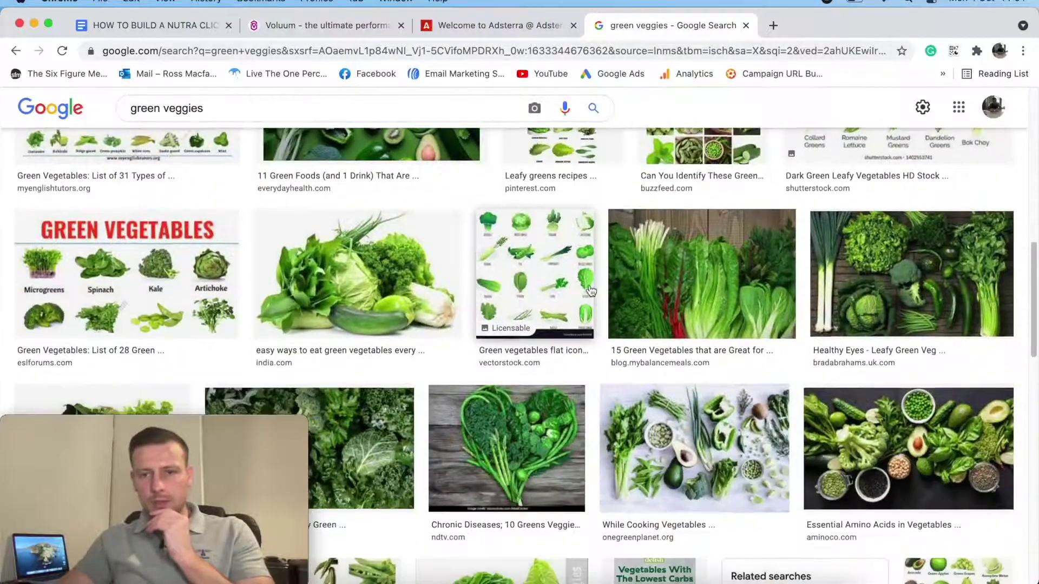
scroll(589, 288, down, 8)
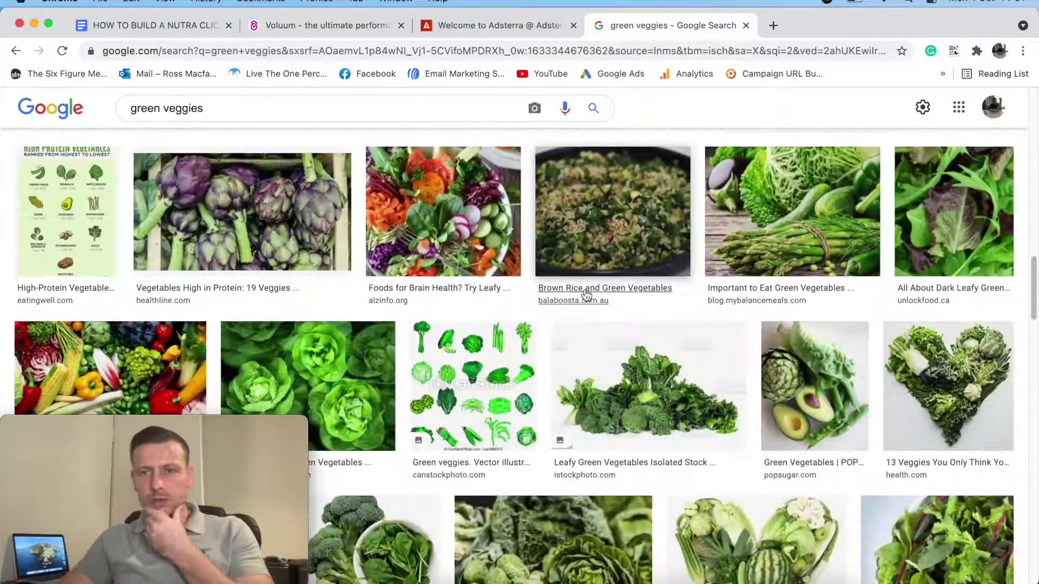
scroll(590, 295, down, 5)
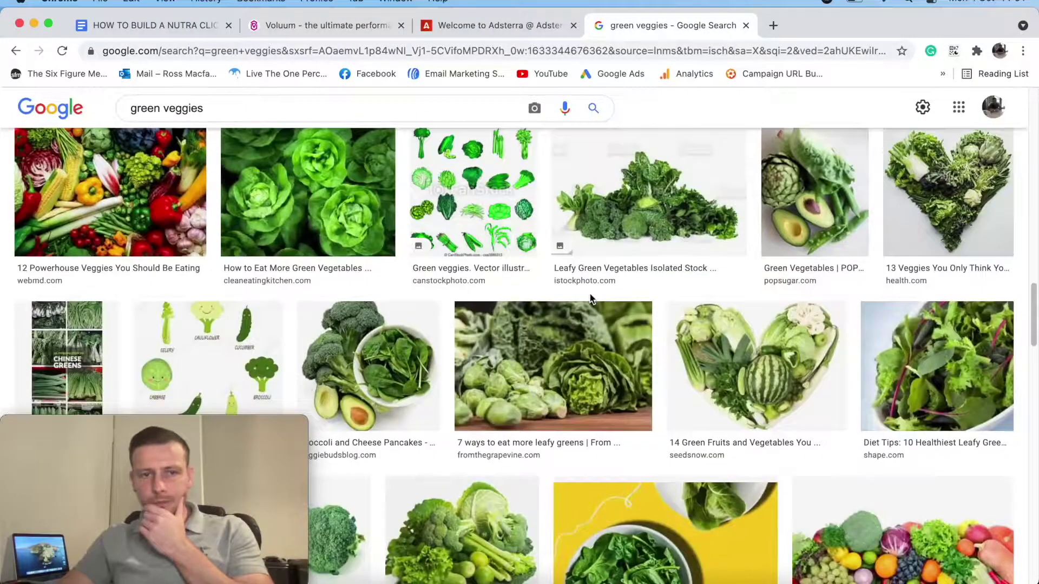
scroll(590, 296, down, 10)
scroll(589, 300, down, 10)
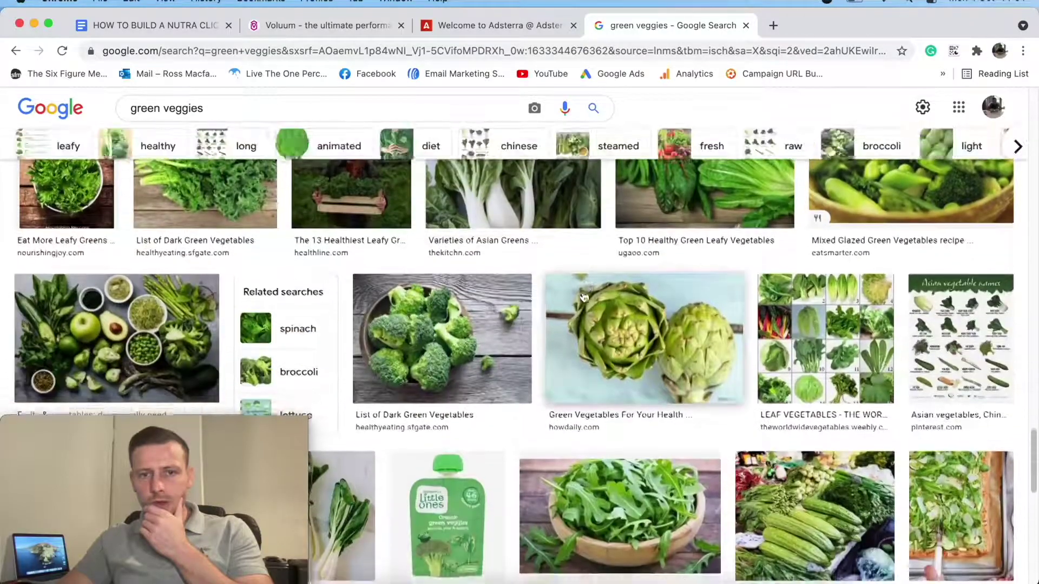
drag(583, 297, 722, 303)
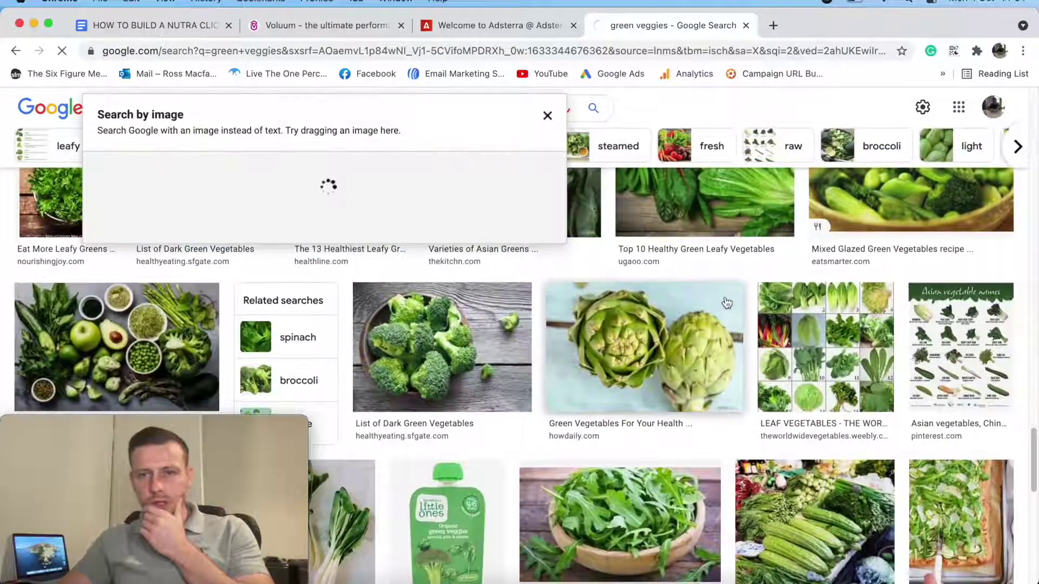
scroll(612, 295, up, 2)
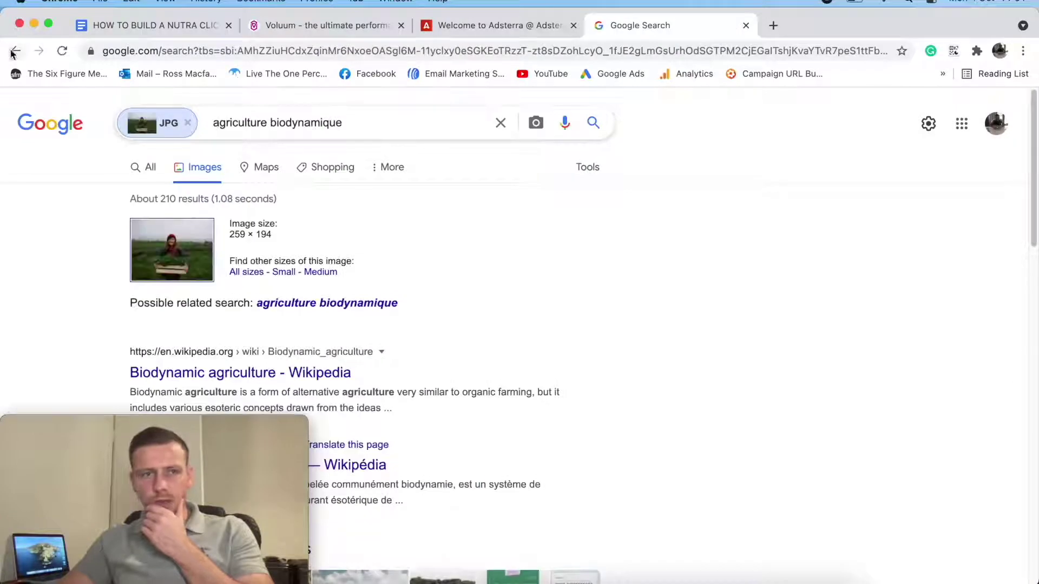
click(13, 51)
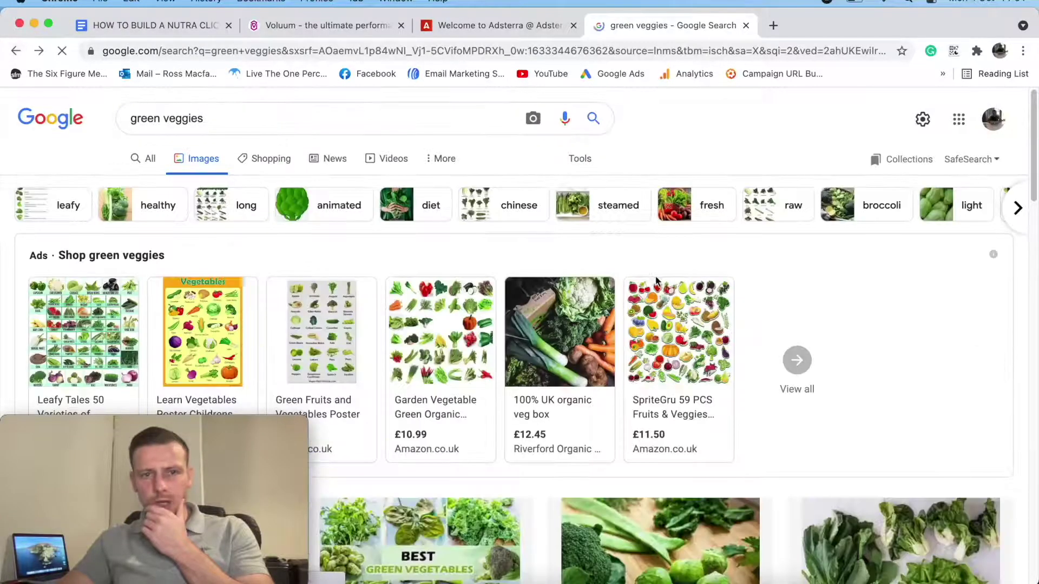
Look through more green veggies pictures and refine the image search to "person holding green veggies".
scroll(571, 308, down, 15)
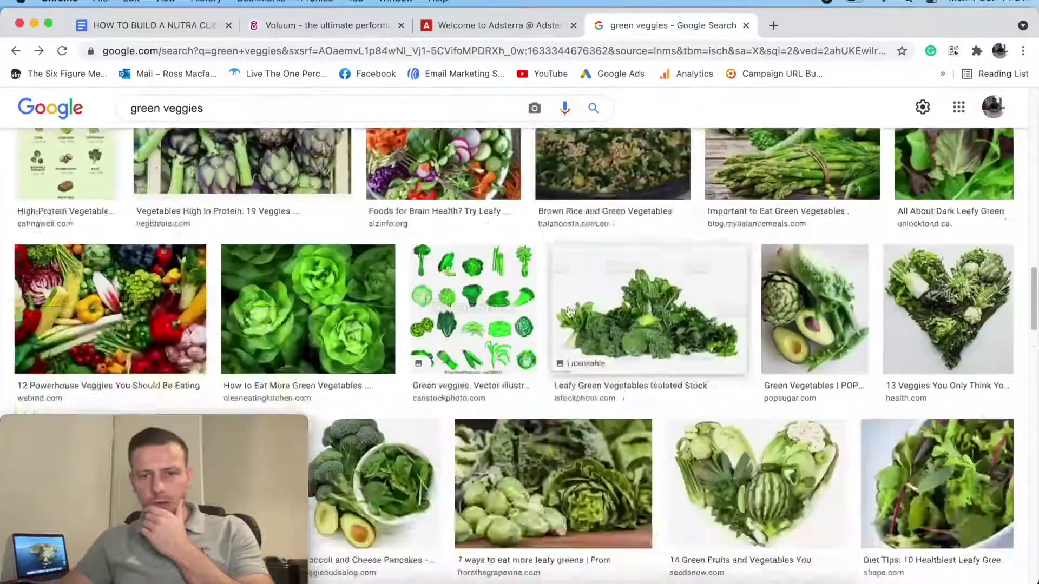
scroll(570, 312, down, 15)
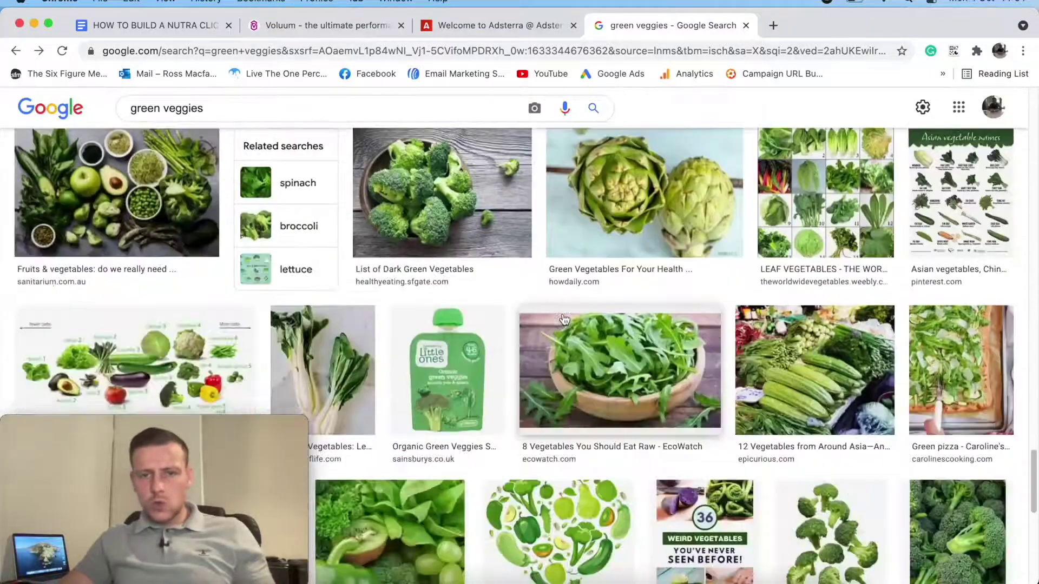
scroll(566, 319, down, 15)
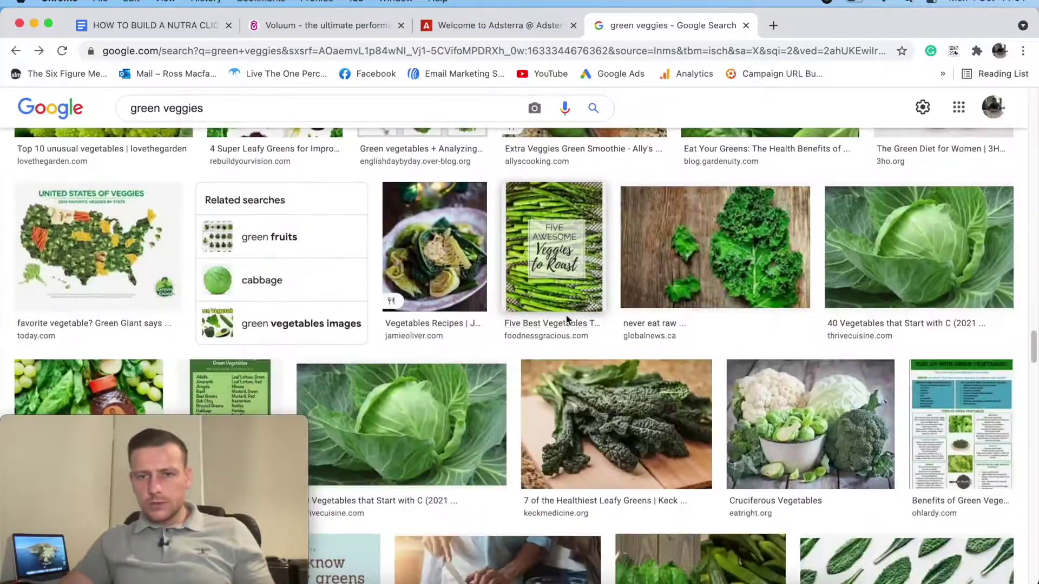
scroll(569, 323, down, 12)
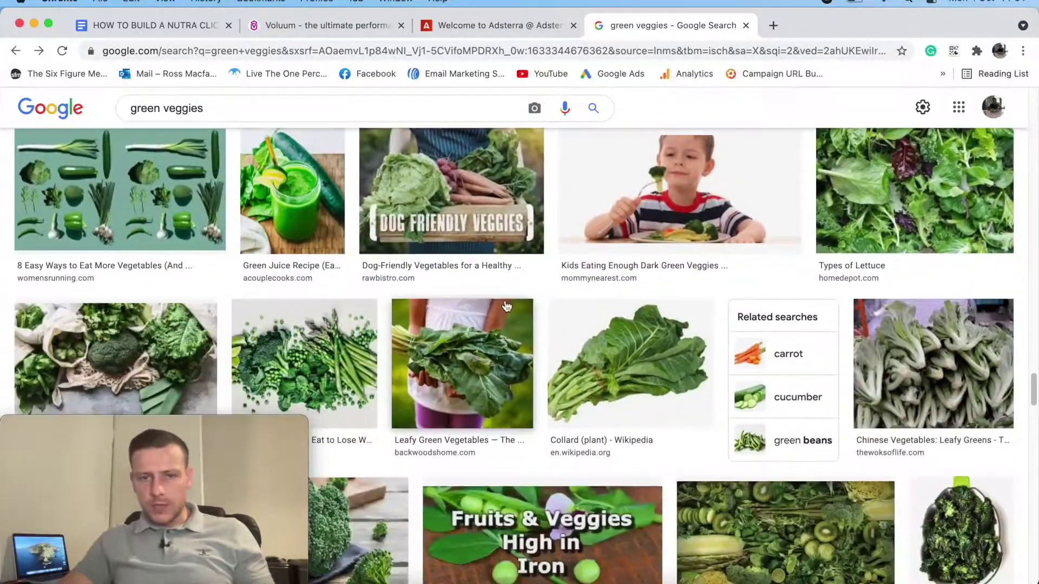
scroll(506, 308, down, 12)
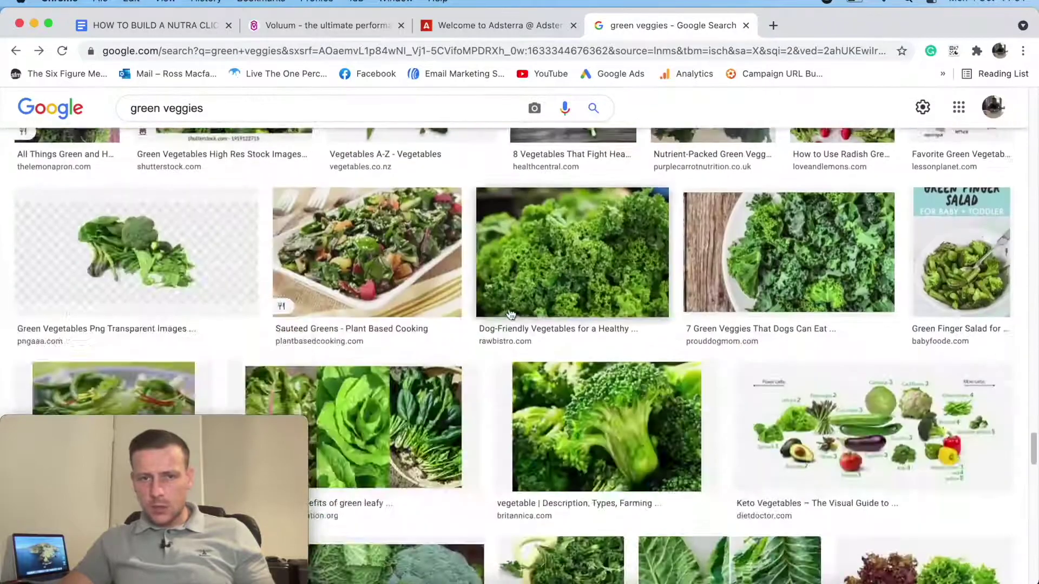
scroll(512, 315, up, 15)
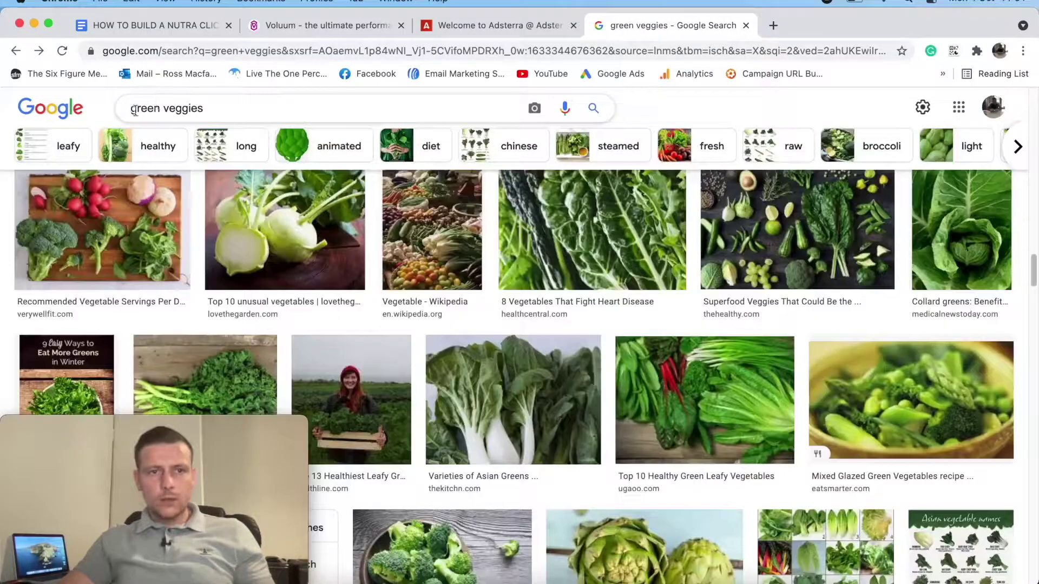
text(holding)
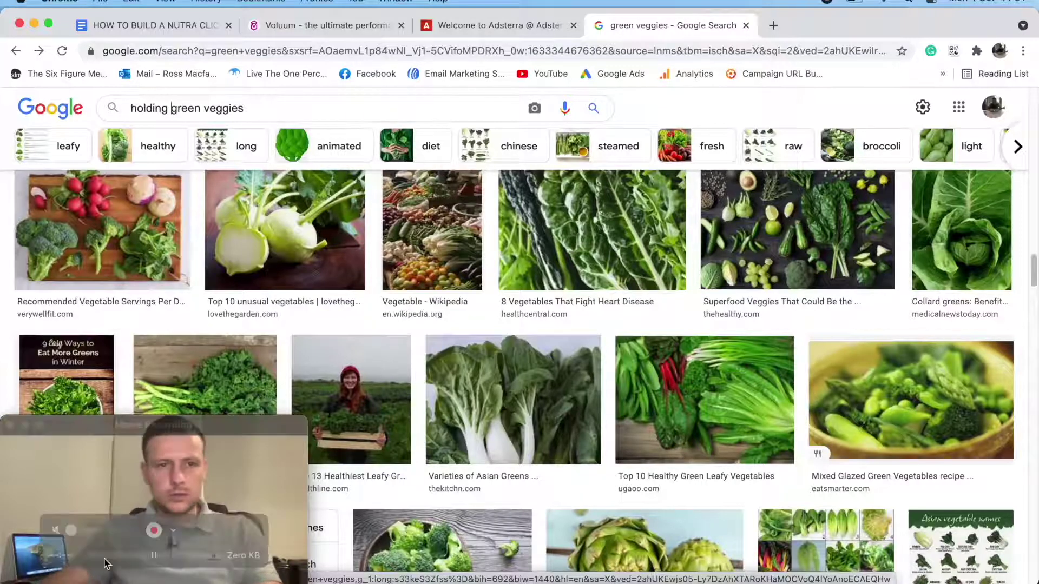
click(130, 108)
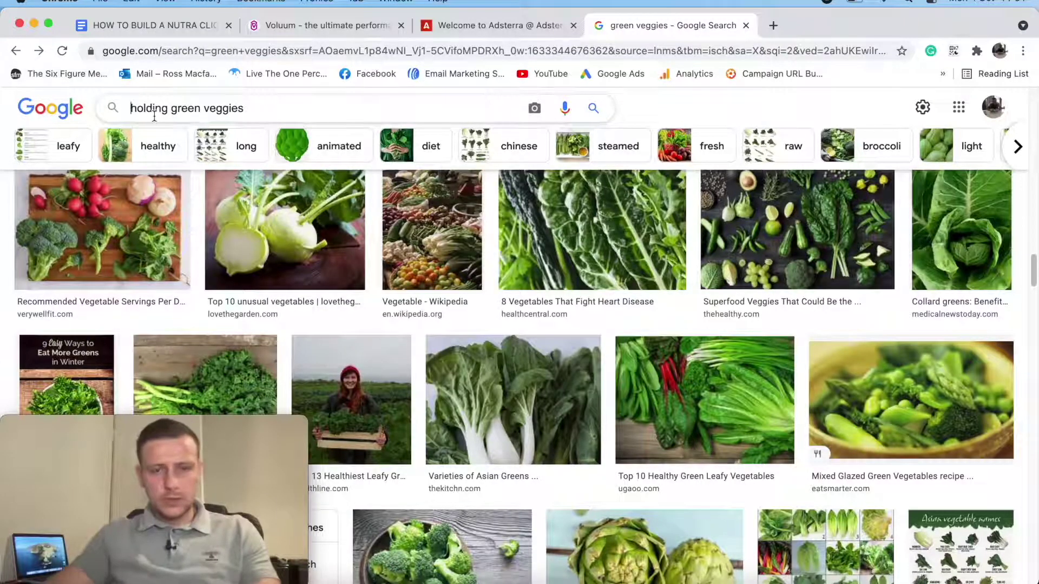
text(person)
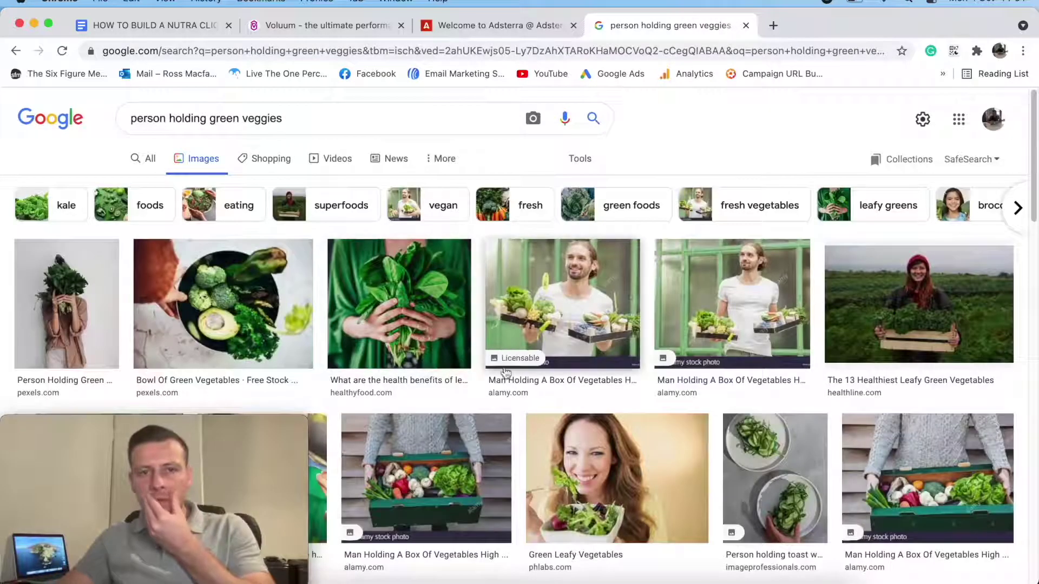
Preview the Healthy Food Guide photo of hands holding leafy greens, check its related images and browse the other results.
click(403, 322)
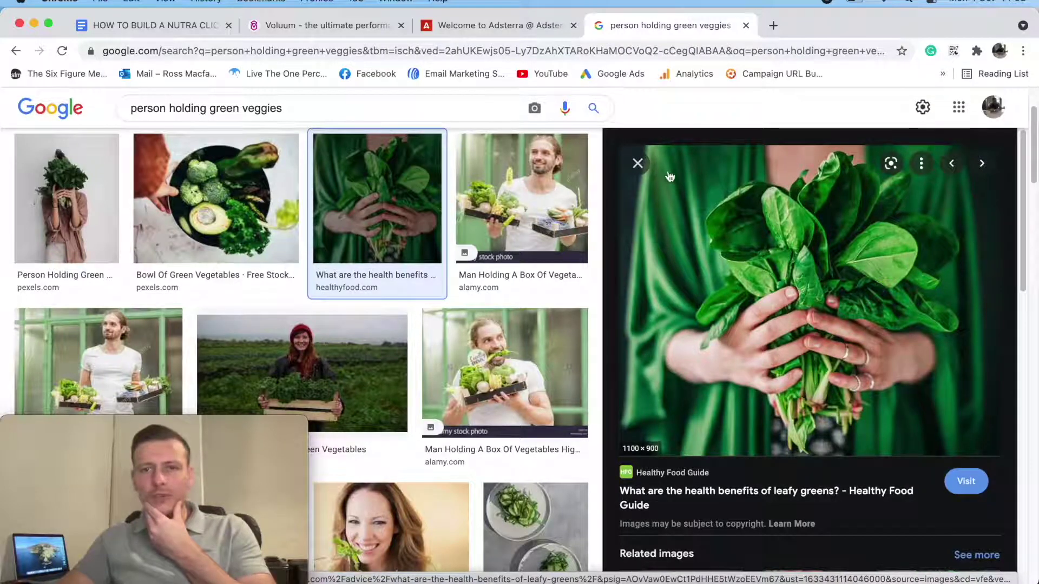
click(638, 163)
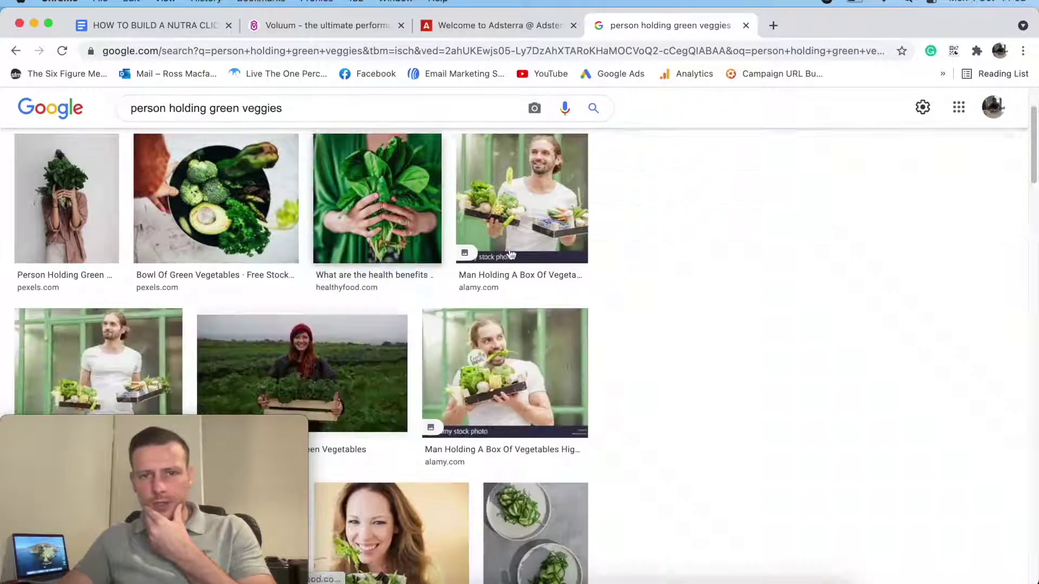
click(433, 225)
scroll(793, 317, down, 5)
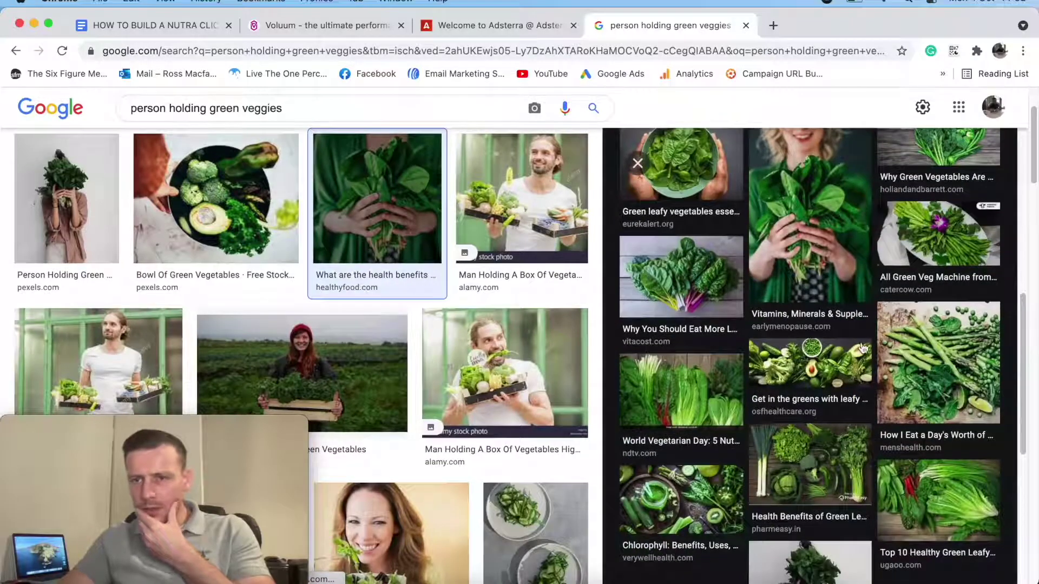
scroll(862, 346, down, 4)
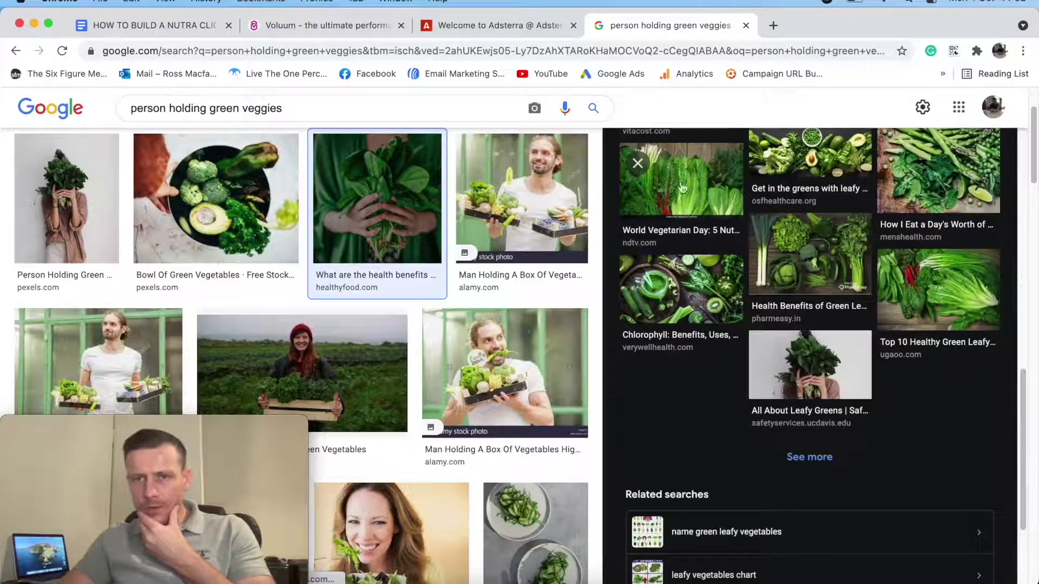
click(638, 164)
scroll(756, 335, down, 10)
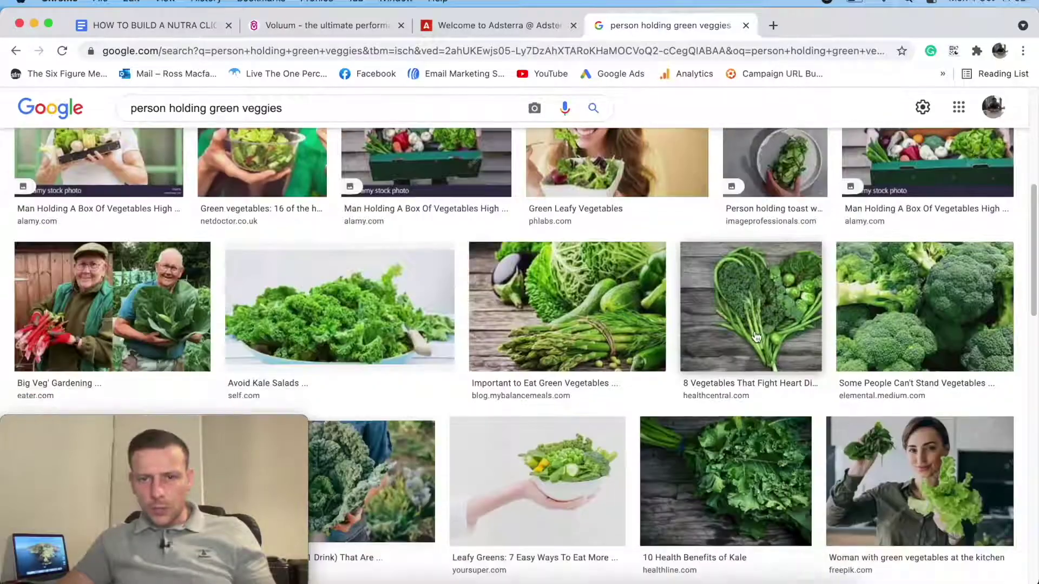
scroll(680, 329, down, 4)
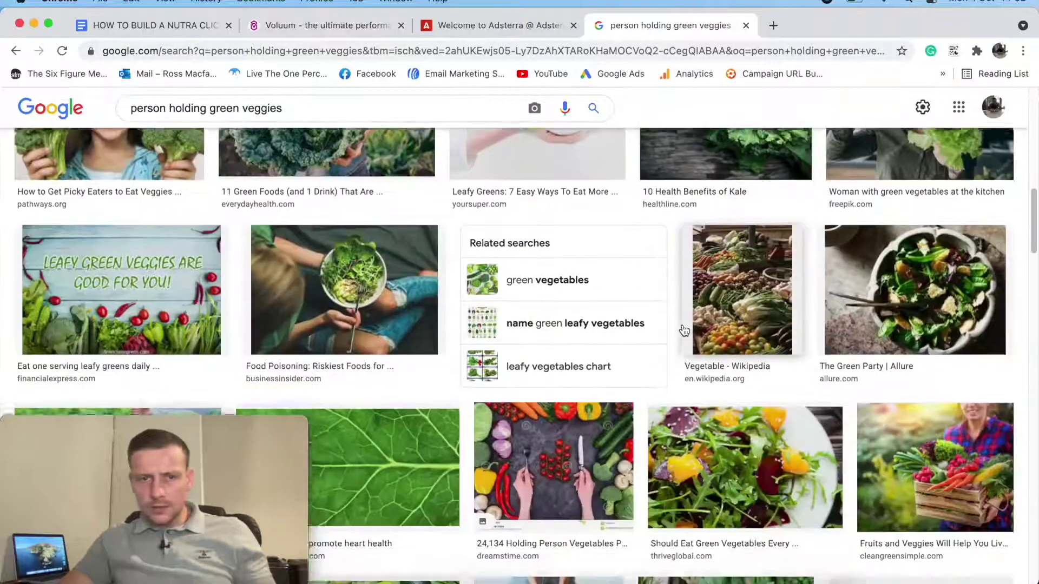
scroll(683, 331, up, 10)
scroll(683, 335, down, 5)
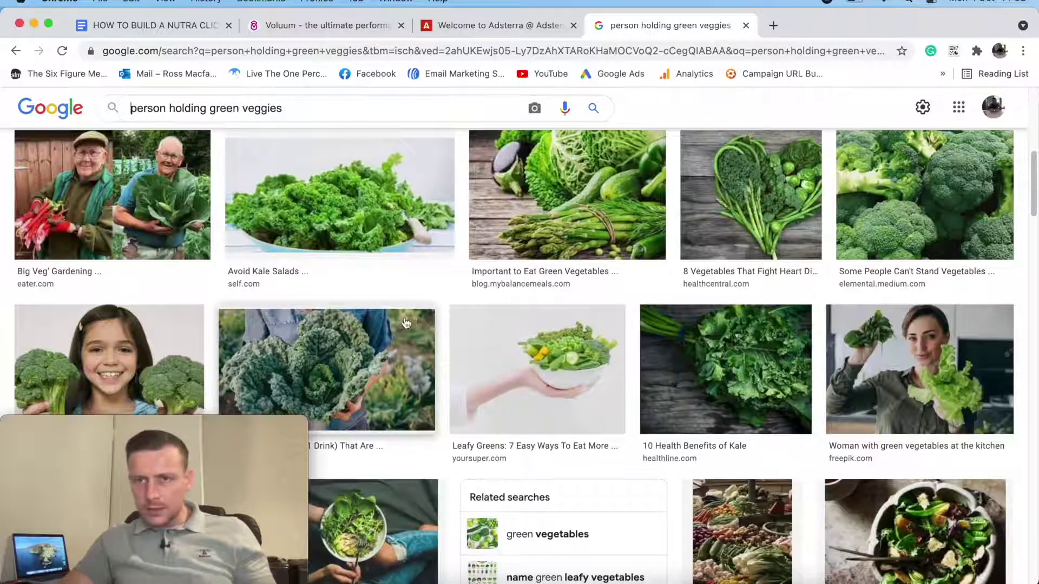
Open the Freepik photo of the woman with green vegetables in the kitchen and save it to Downloads as Diabetes Image 1.
click(923, 357)
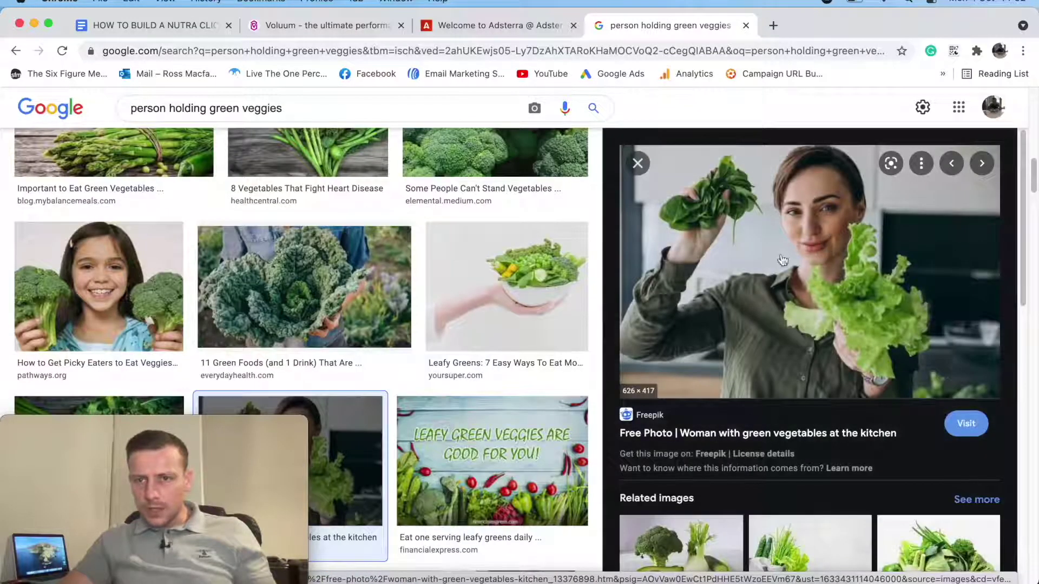
scroll(825, 338, down, 9)
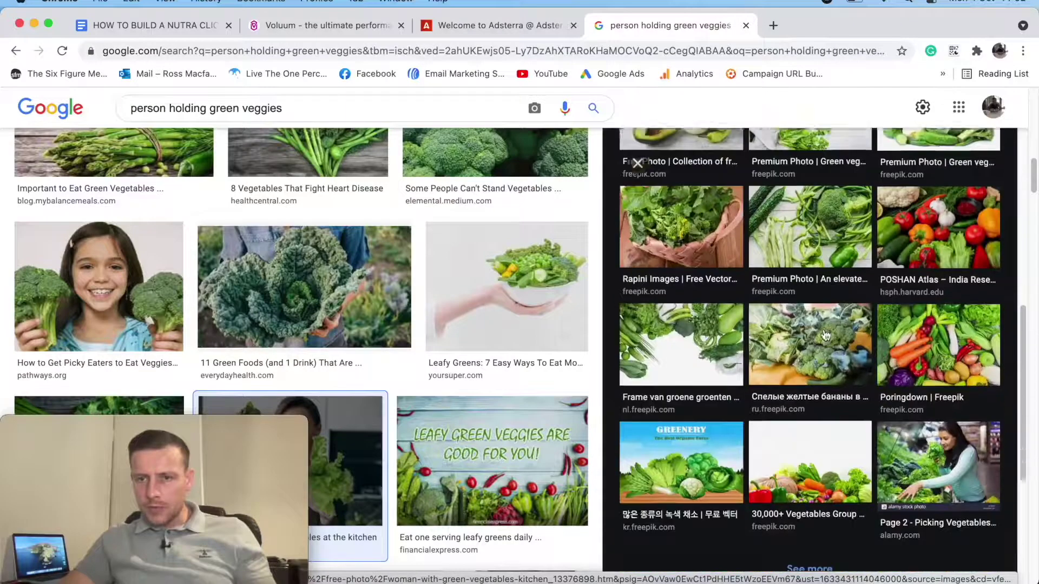
scroll(826, 336, down, 3)
scroll(825, 339, up, 15)
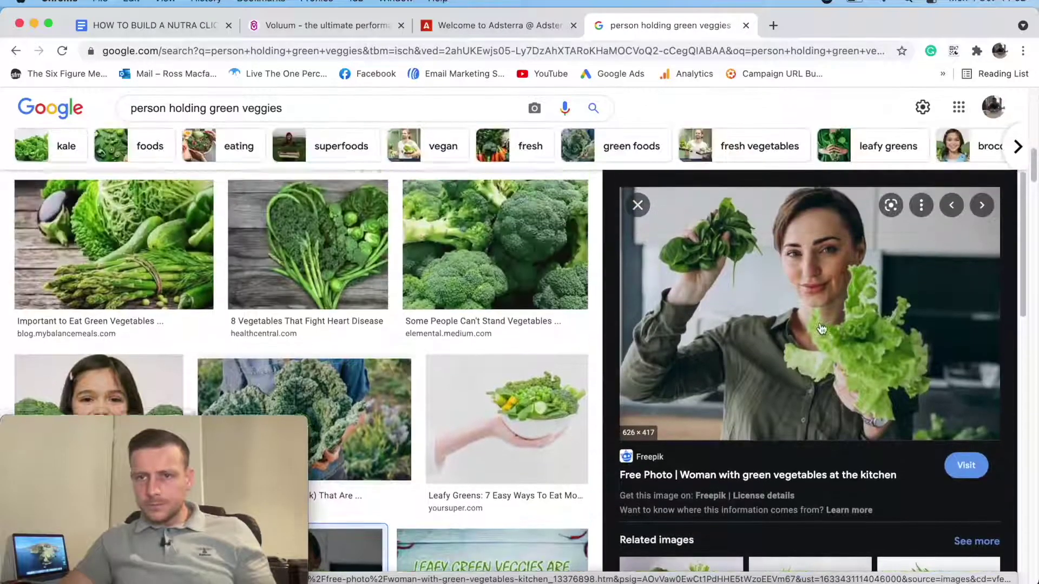
scroll(821, 329, up, 3)
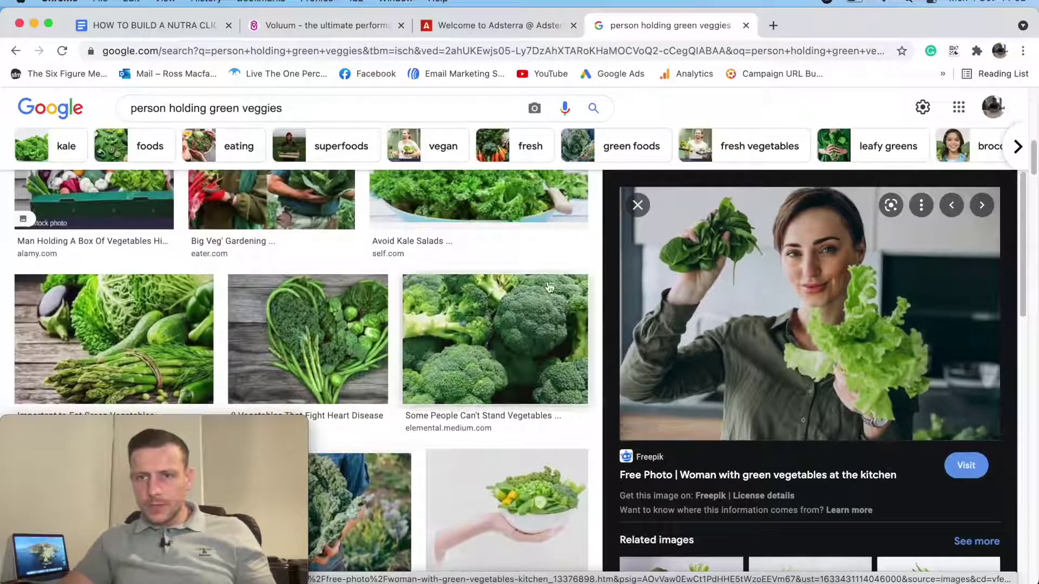
right_click(796, 284)
click(838, 431)
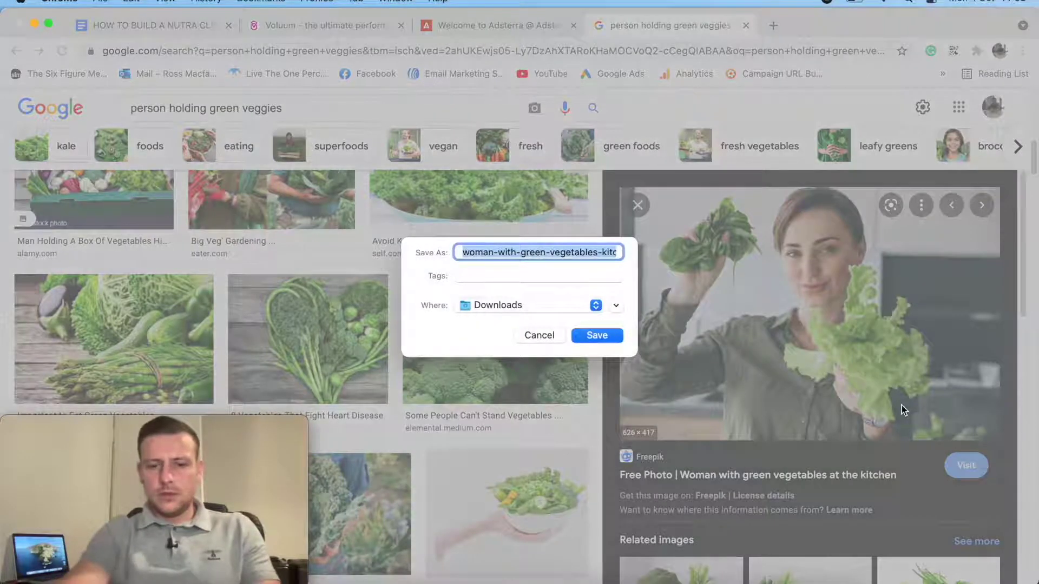
text(Dia)
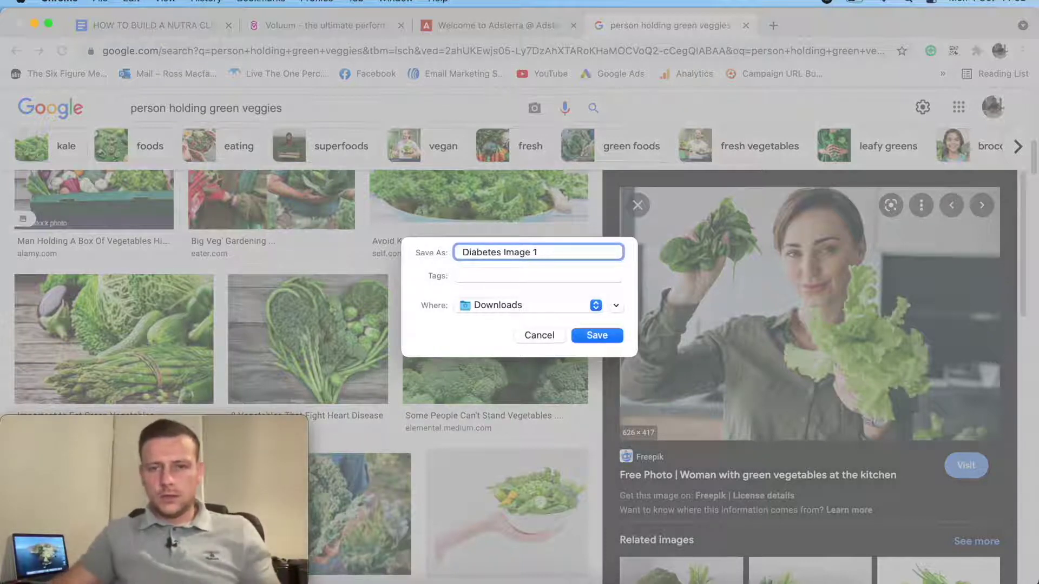
text(betes Image 1)
key(Return)
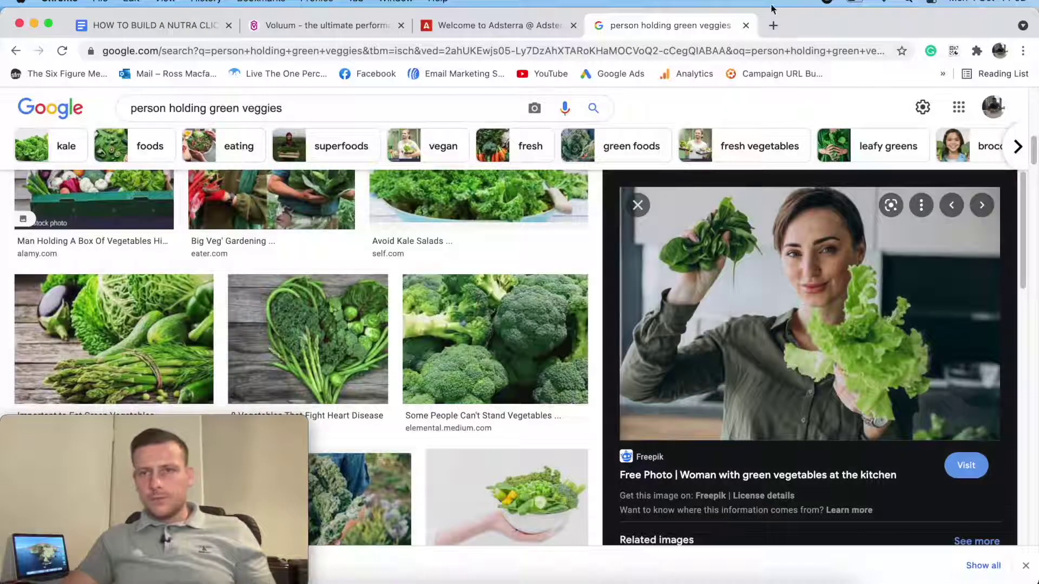
Open canva.com in a new browser tab and create a blank design with the recent custom size 1200 x 800 px.
click(773, 25)
text(canav)
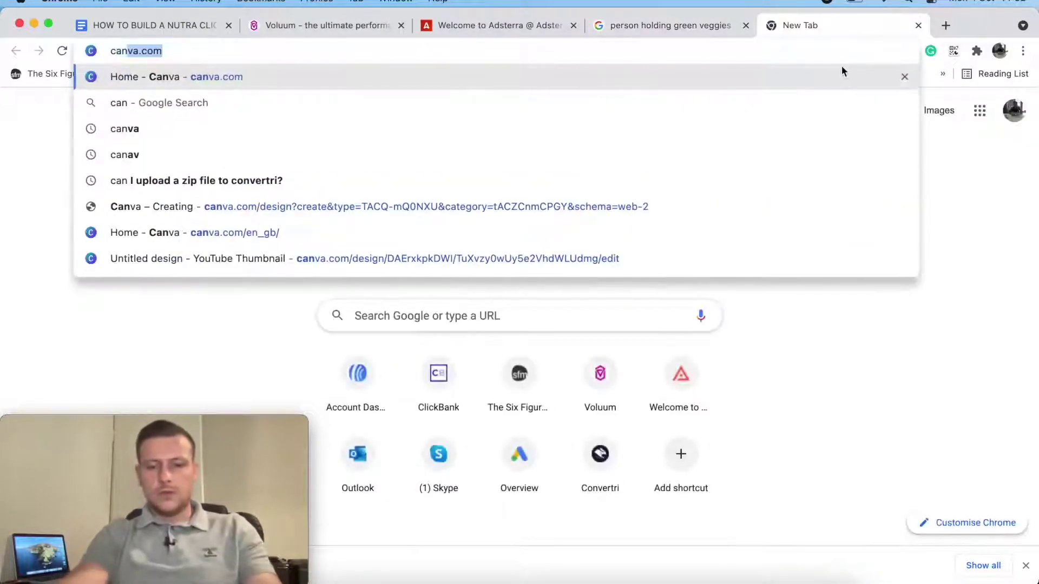
key(BackSpace)
key(BackSpace)
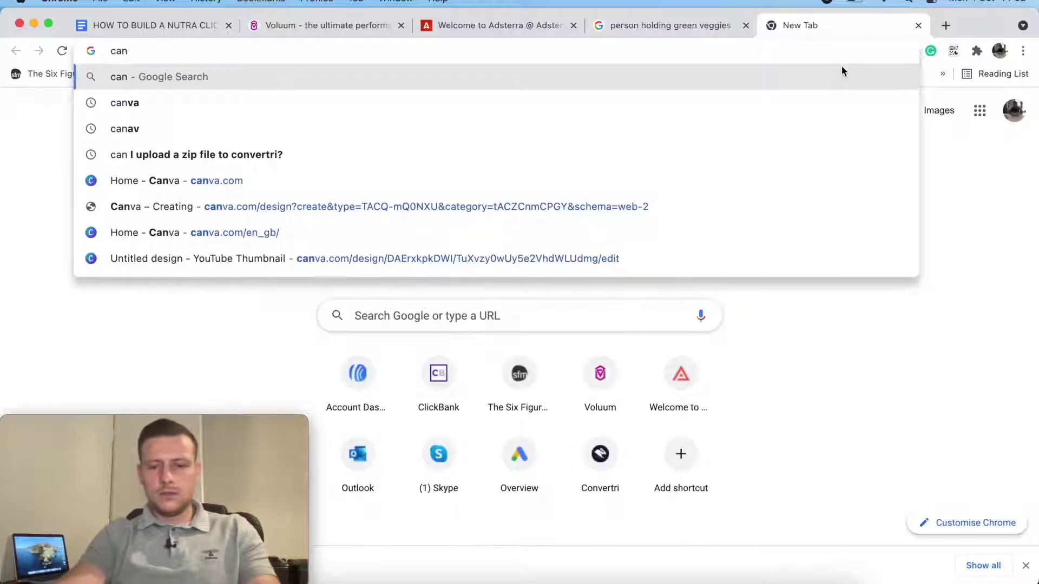
text(va.com)
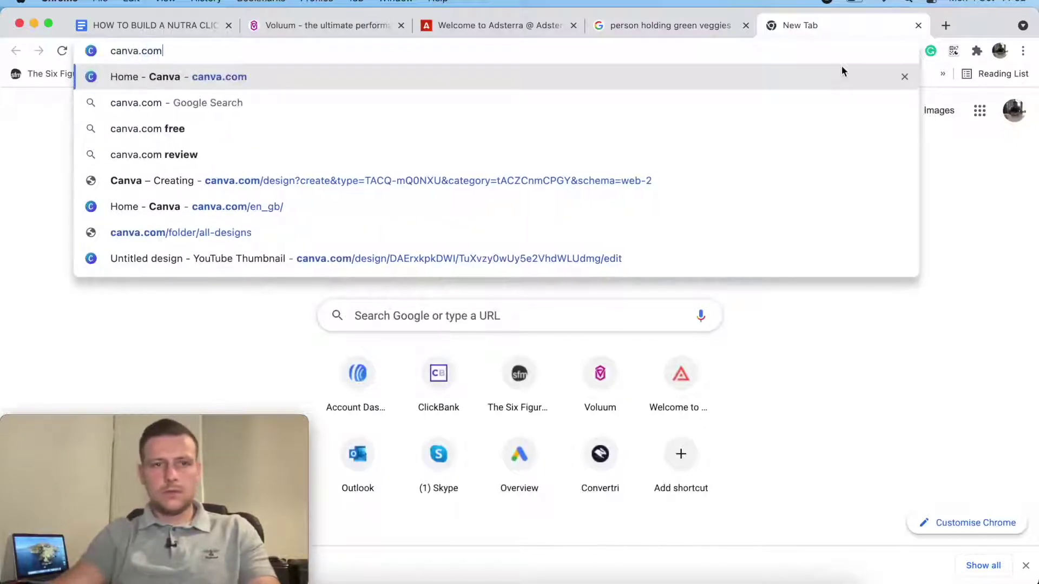
key(Return)
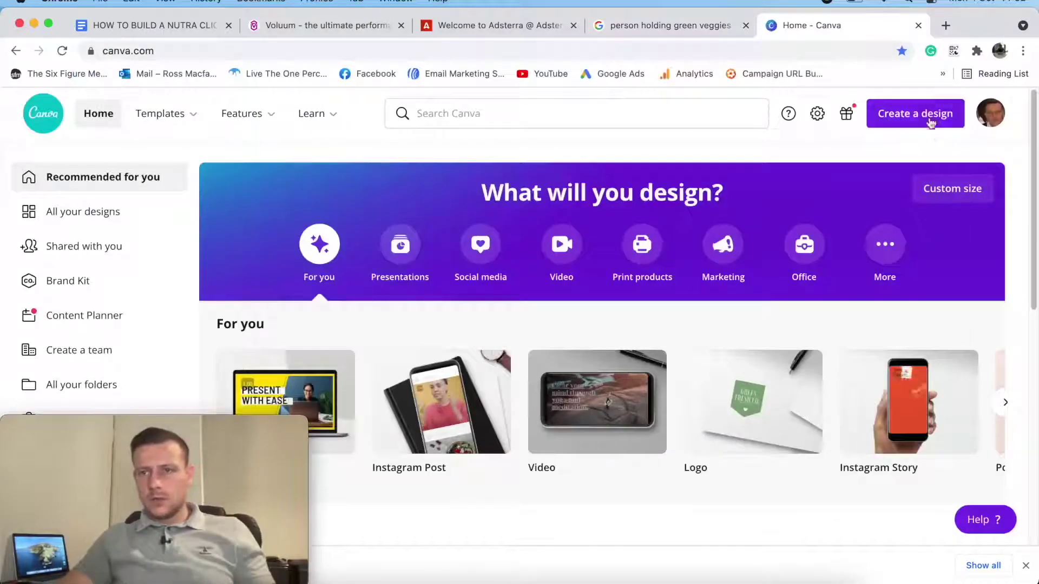
click(931, 119)
click(746, 458)
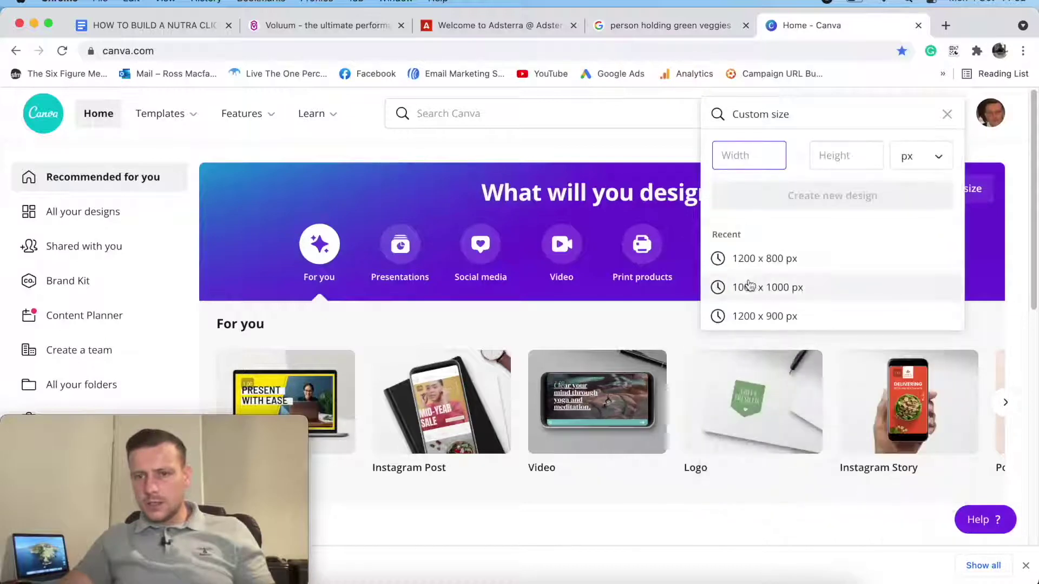
click(763, 258)
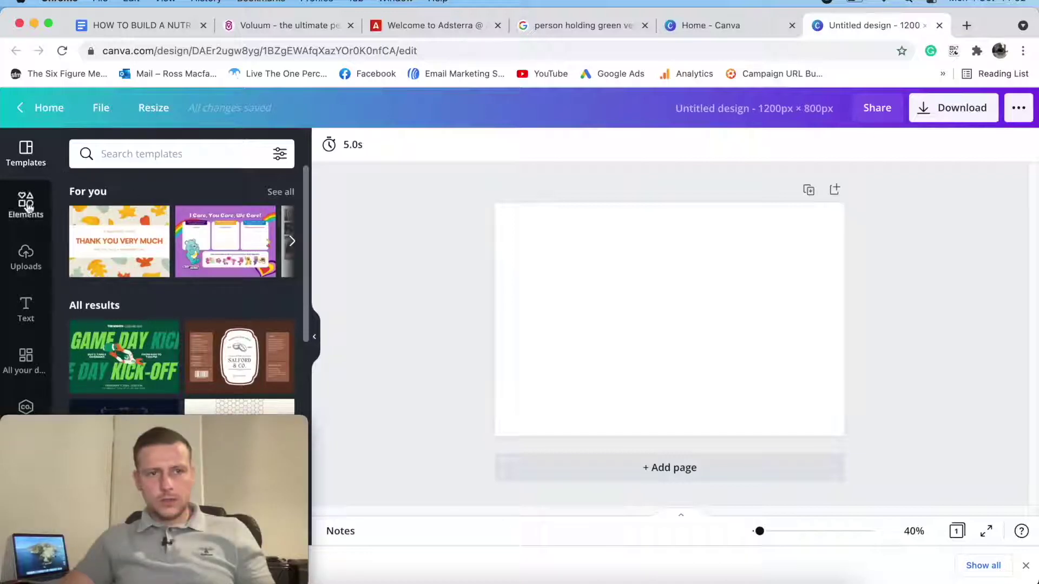
Upload Diabetes Image 1 .jpeg from Downloads to the Canva media library.
click(28, 250)
click(162, 188)
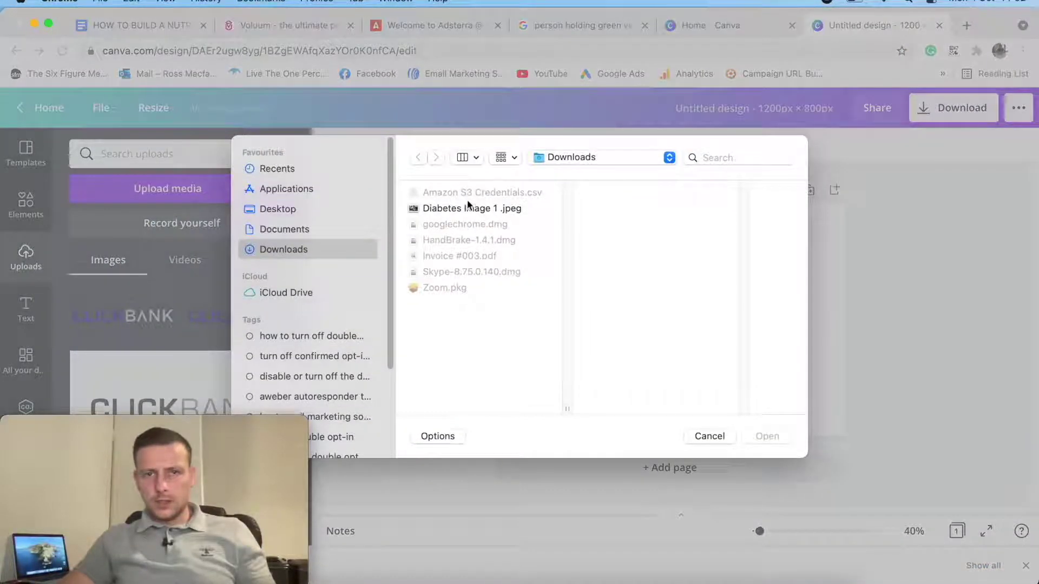
click(469, 208)
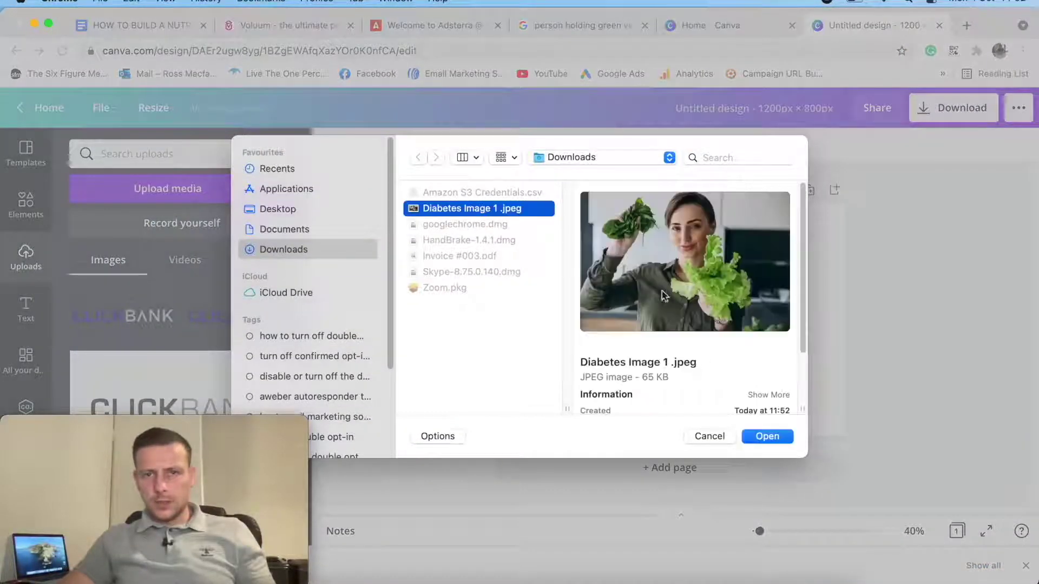
click(783, 443)
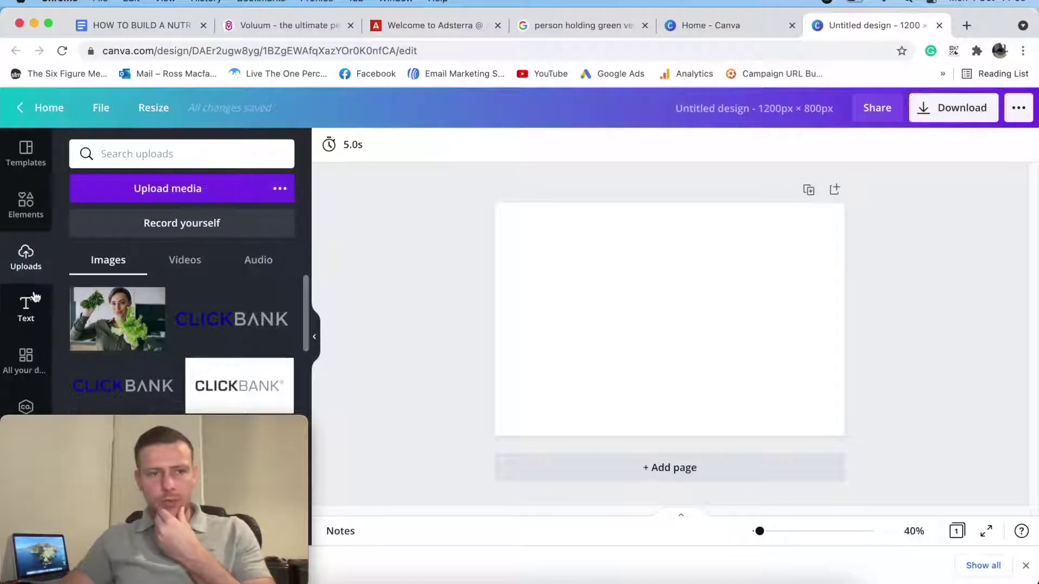
Find the ear-anatomy video player design among the existing designs and apply it to the blank page.
drag(166, 424, 895, 428)
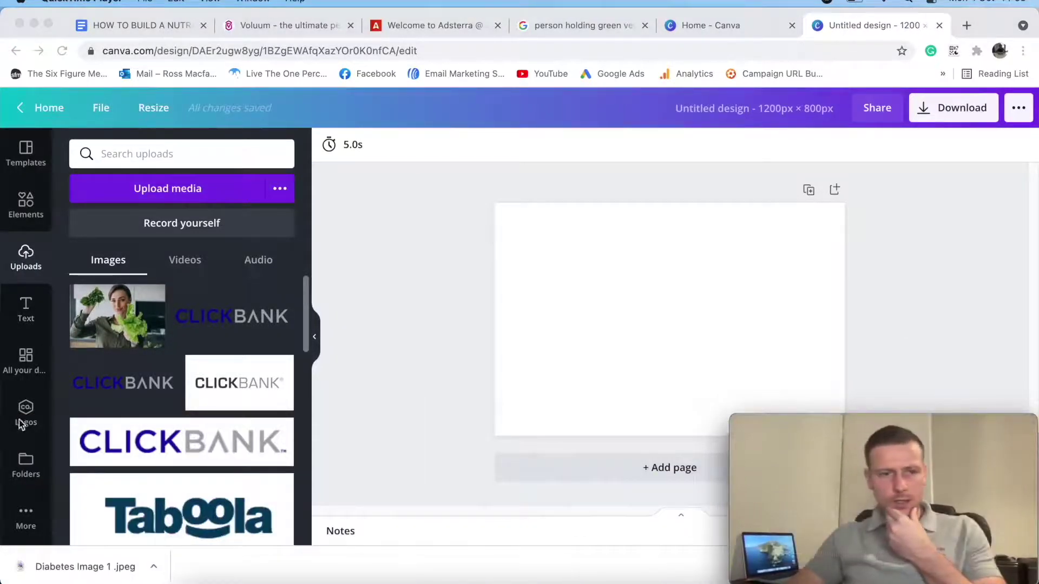
click(25, 463)
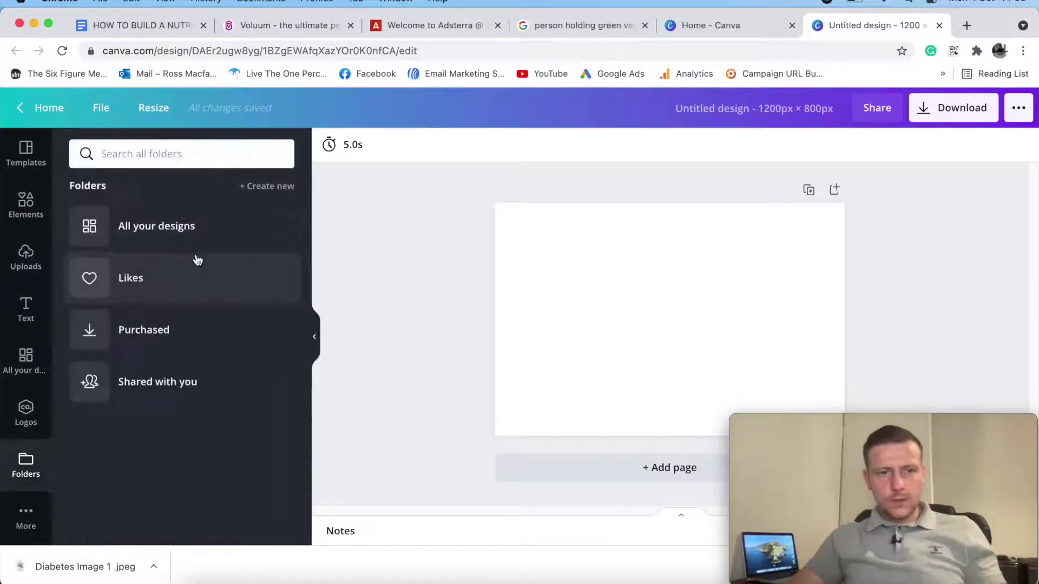
click(178, 228)
scroll(255, 310, down, 10)
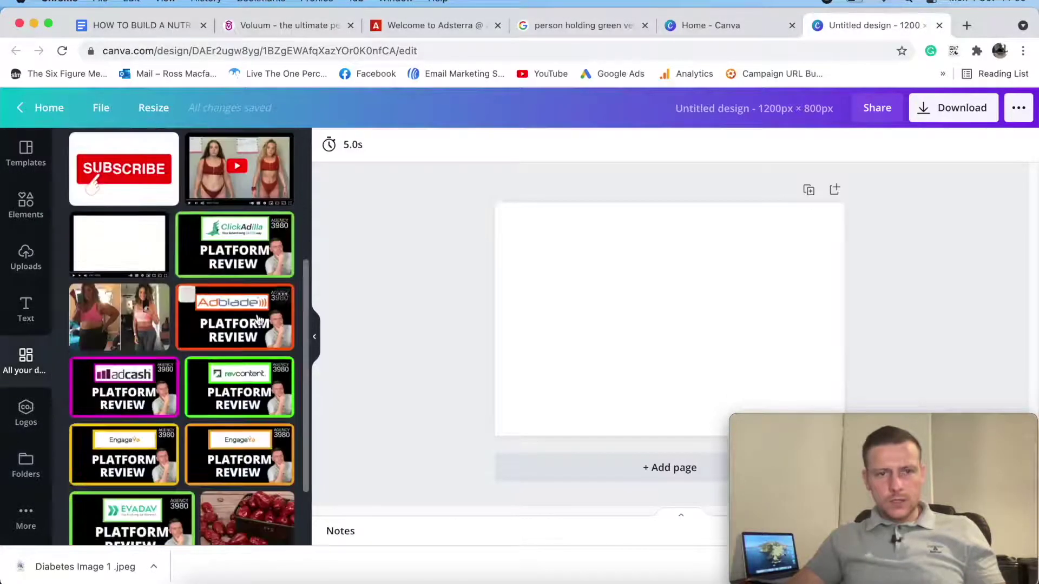
scroll(257, 319, down, 10)
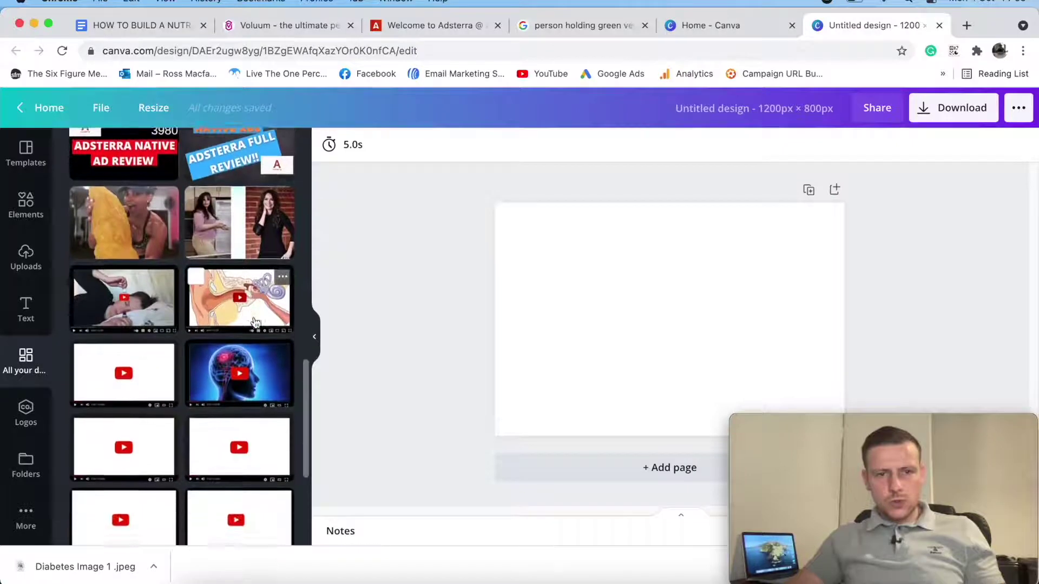
click(241, 191)
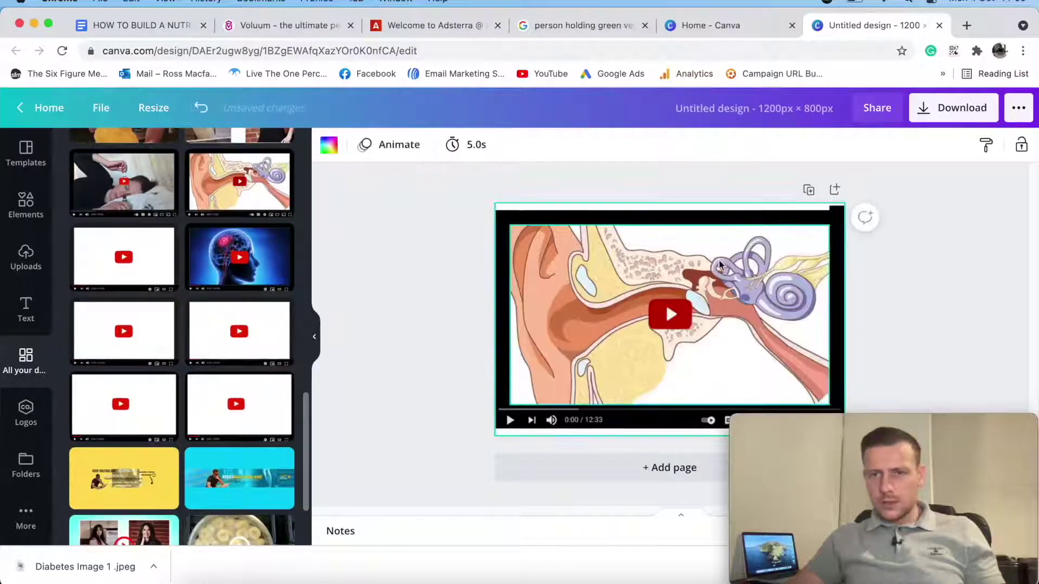
Stretch the black bar at the page's upper edge so it spans the full page width.
click(699, 214)
drag(835, 209, 861, 209)
drag(505, 208, 496, 208)
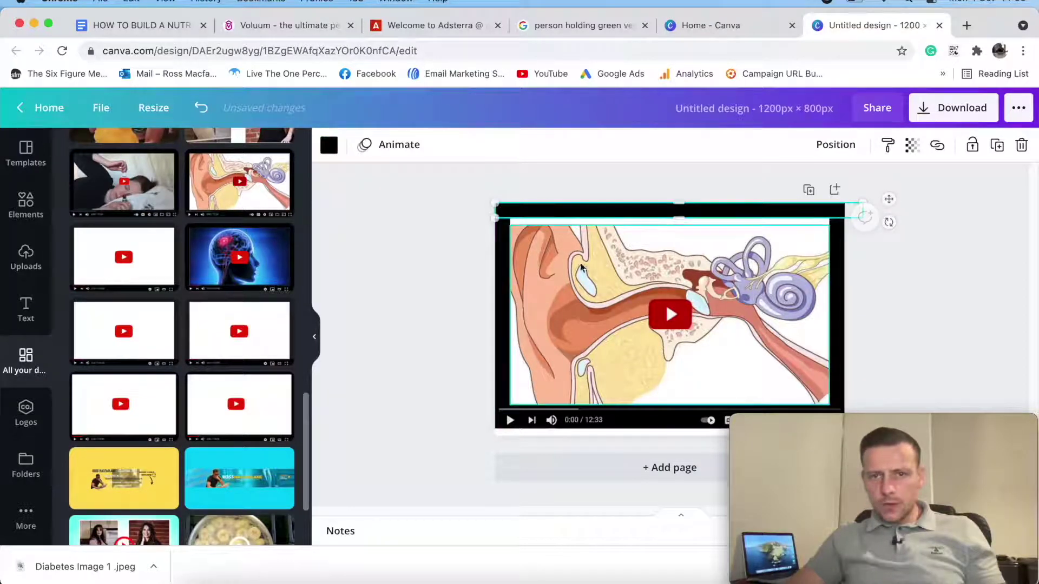
drag(882, 425, 151, 430)
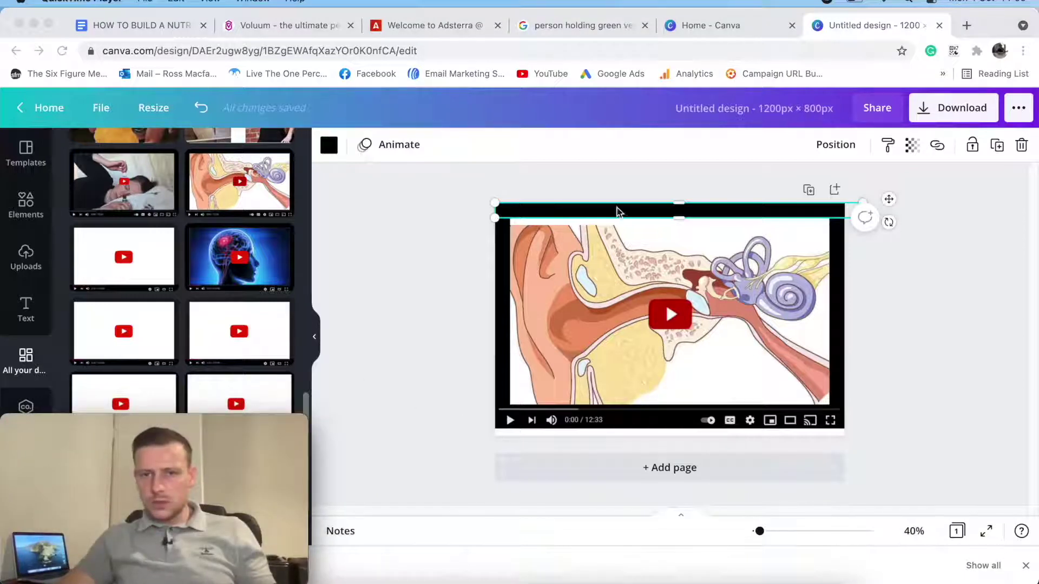
Move the video control bar down to the page's lower edge and delete the ear illustration with its play button.
click(628, 319)
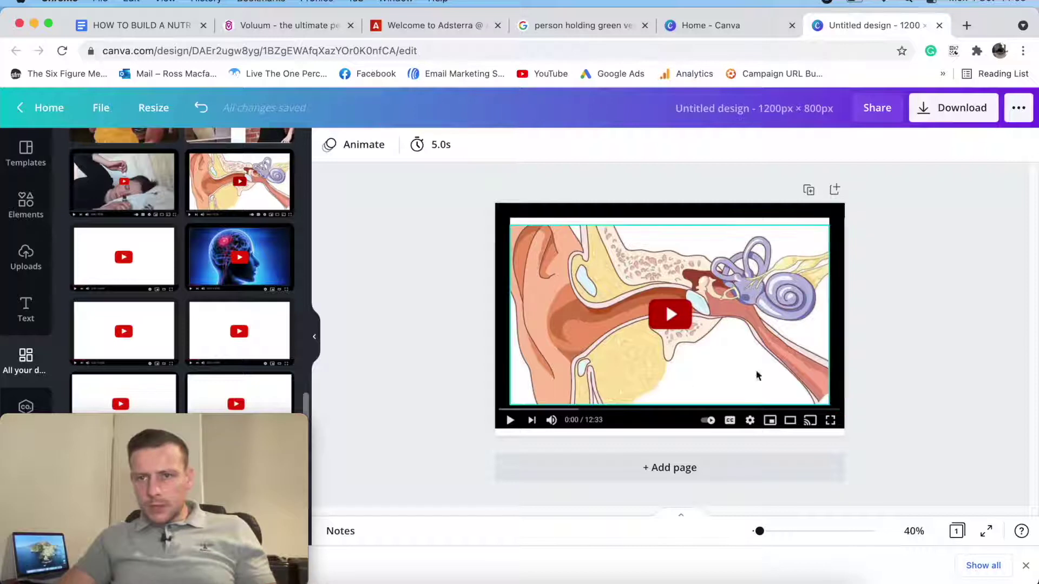
drag(631, 427, 651, 430)
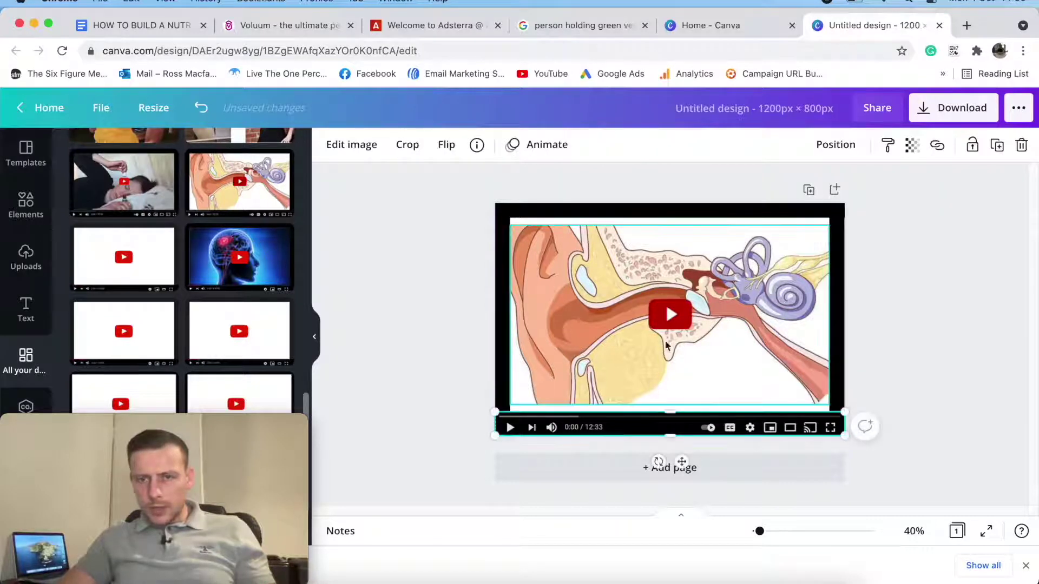
click(724, 357)
key(Delete)
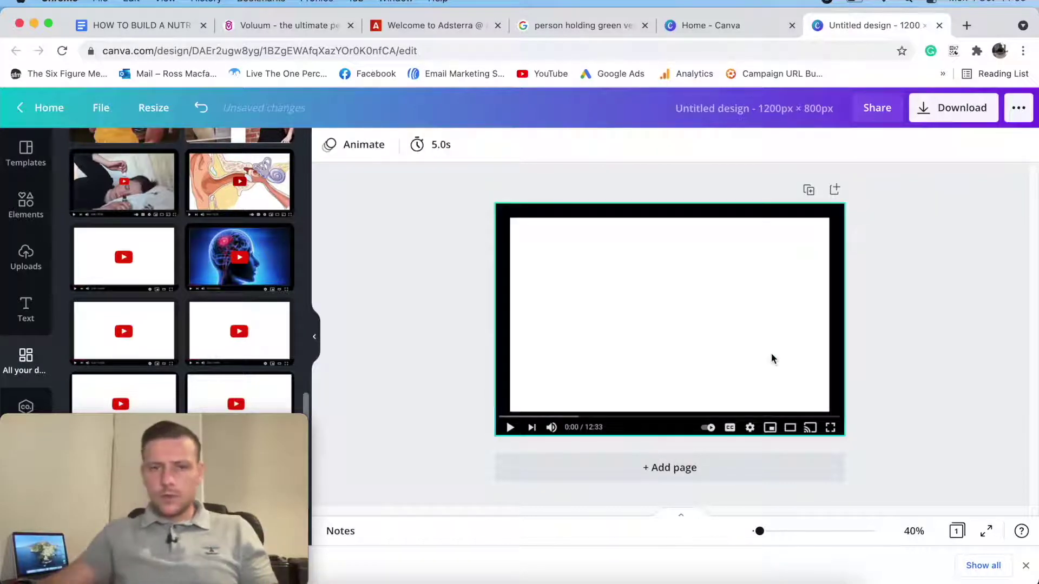
Add the uploaded photo of the woman with green vegetables and resize it to fill the white area of the player frame.
scroll(160, 220, up, 3)
scroll(160, 221, up, 5)
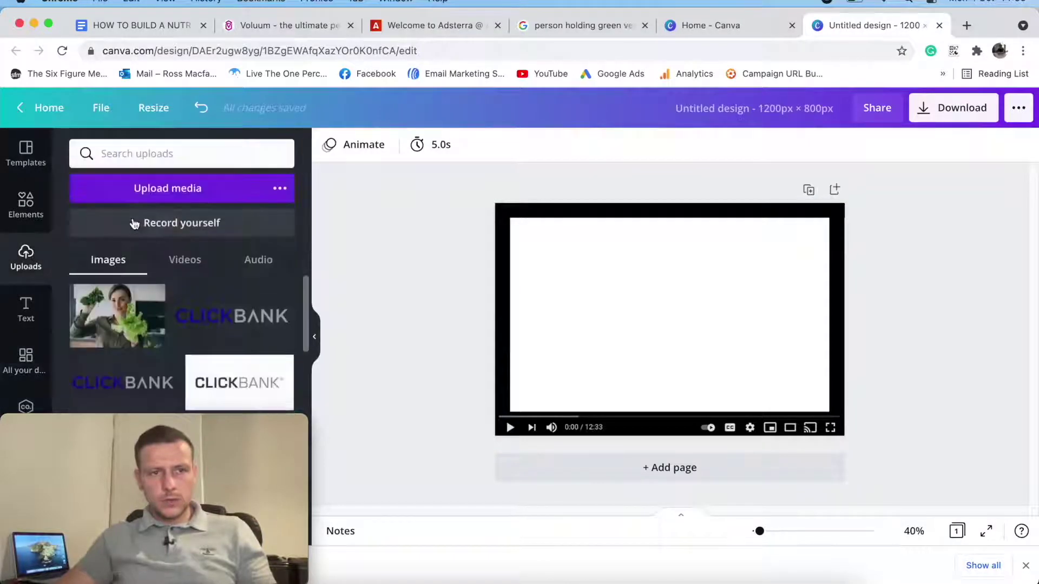
click(117, 315)
drag(698, 293, 639, 260)
drag(716, 356, 803, 412)
drag(806, 305, 830, 309)
click(932, 306)
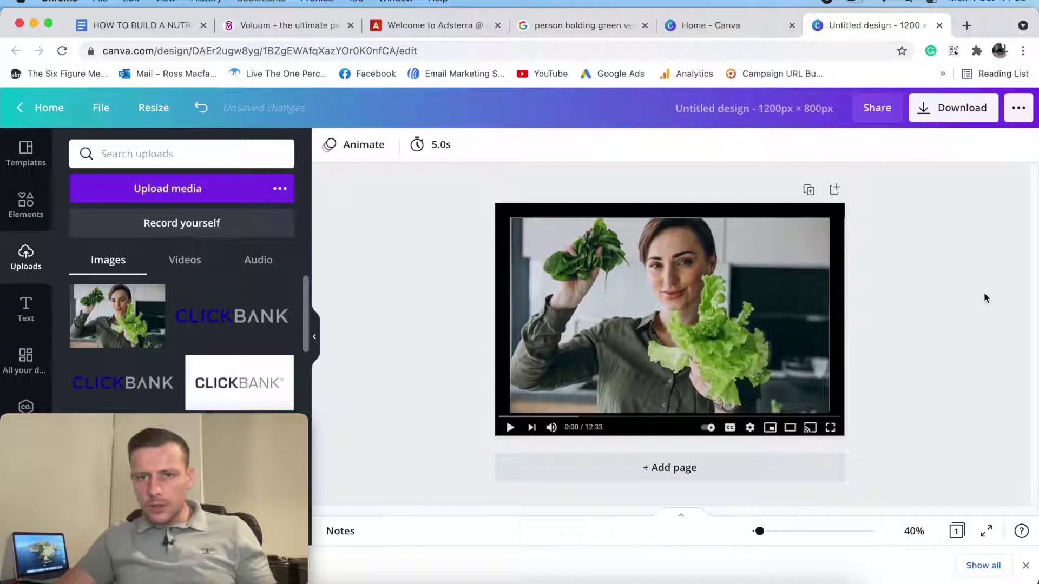
Send the photo of the woman backwards in the layer order.
click(714, 319)
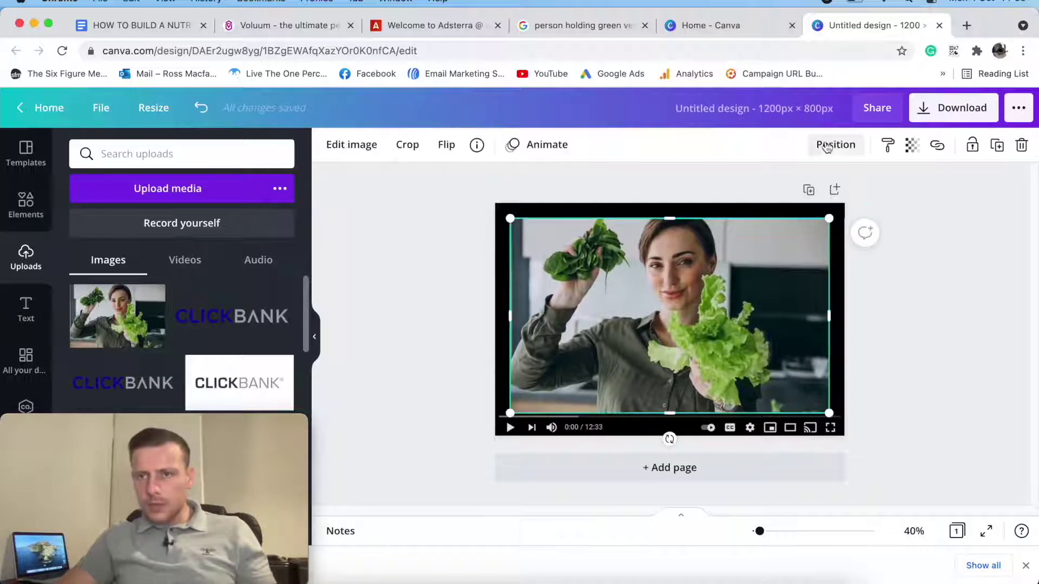
click(835, 145)
click(793, 190)
click(927, 266)
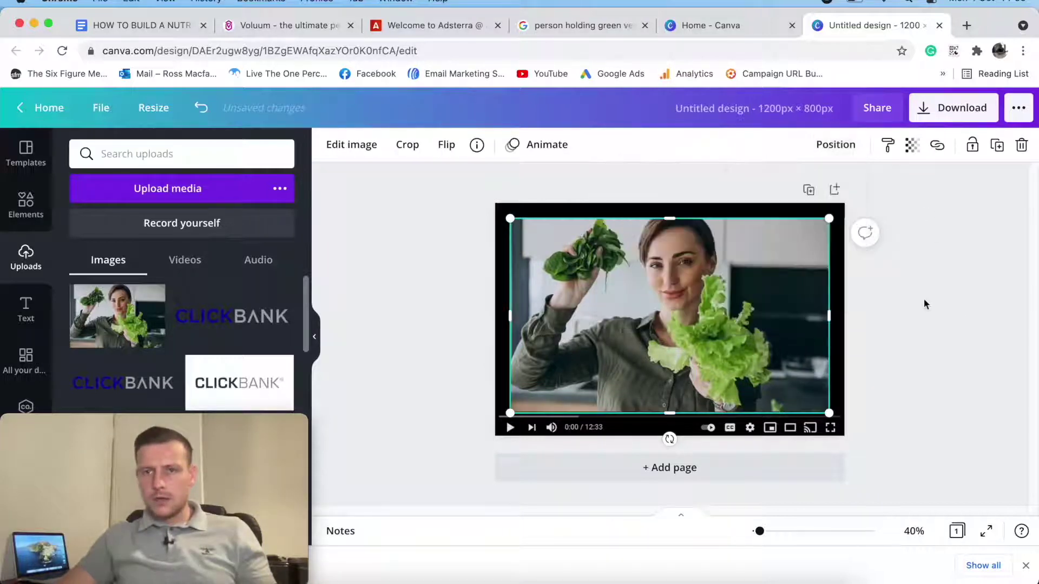
click(937, 316)
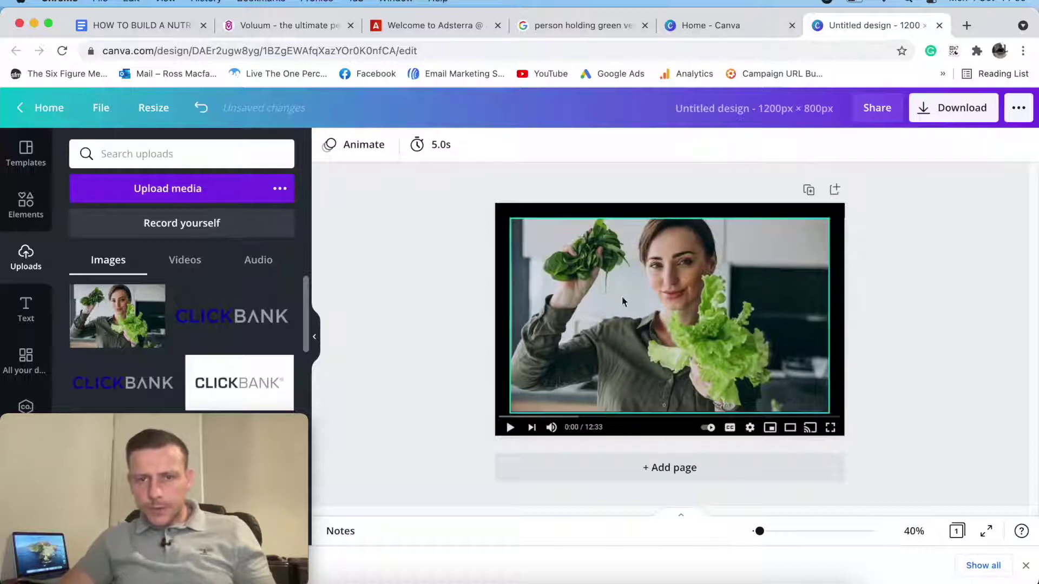
Enlarge the photo from its upper-left corner so it extends slightly over the black frame.
click(517, 224)
drag(509, 218, 501, 212)
click(986, 279)
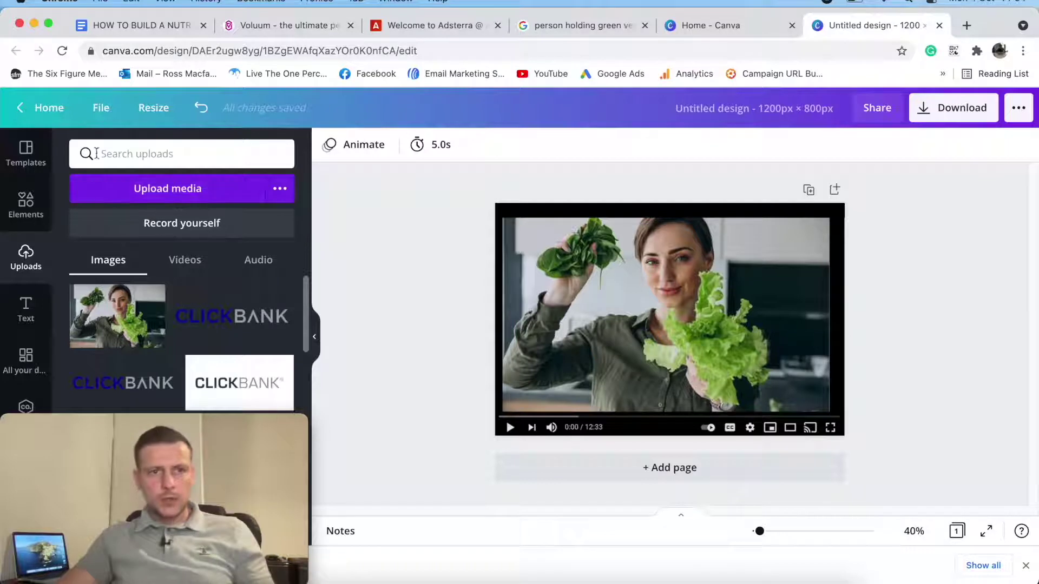
Search the uploaded images for "yotube".
click(123, 153)
text(plau)
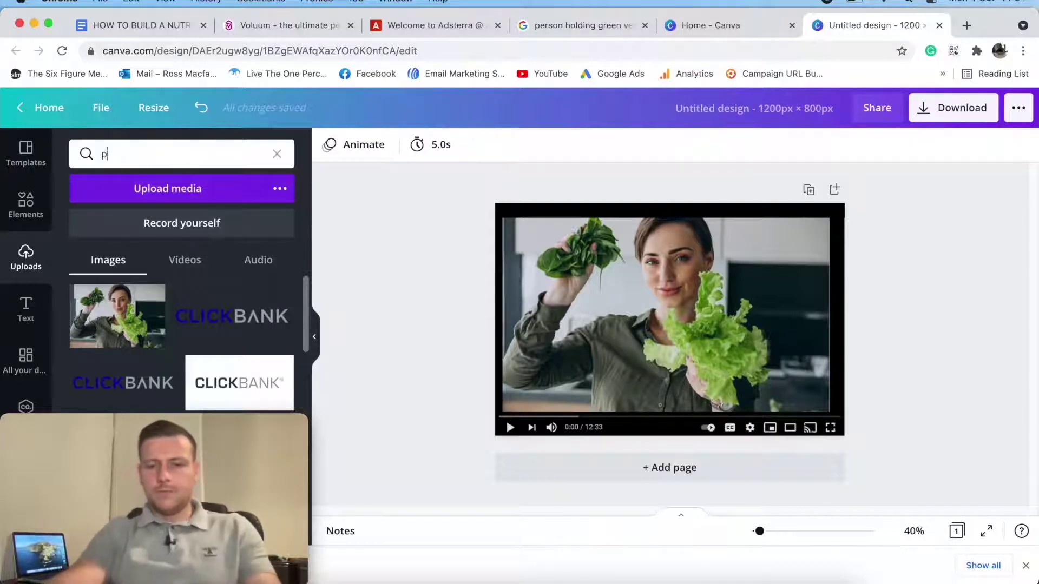
key(BackSpace)
key(BackSpace)
key(BackSpace)
key(BackSpace)
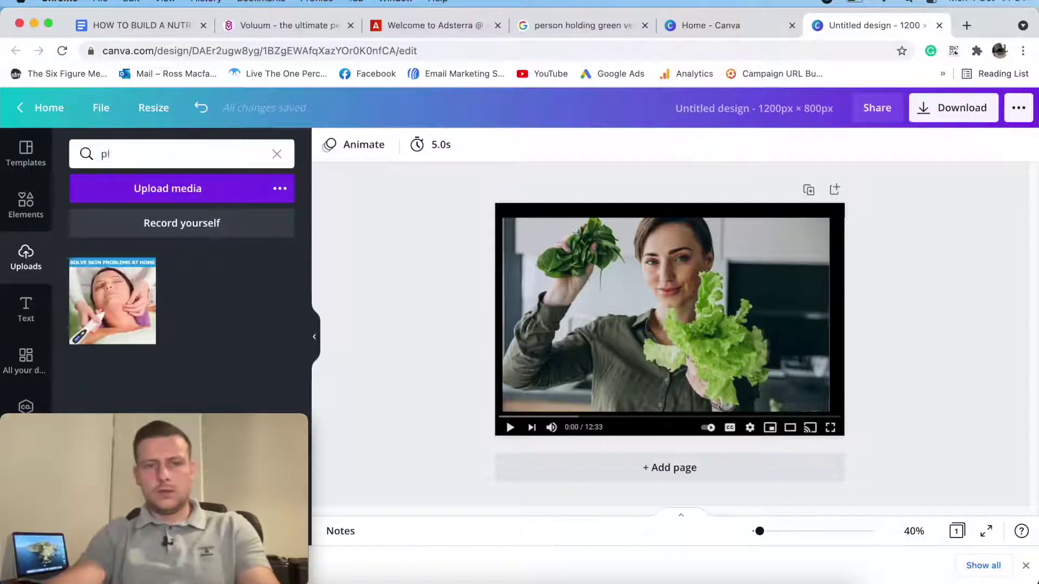
text(yotube)
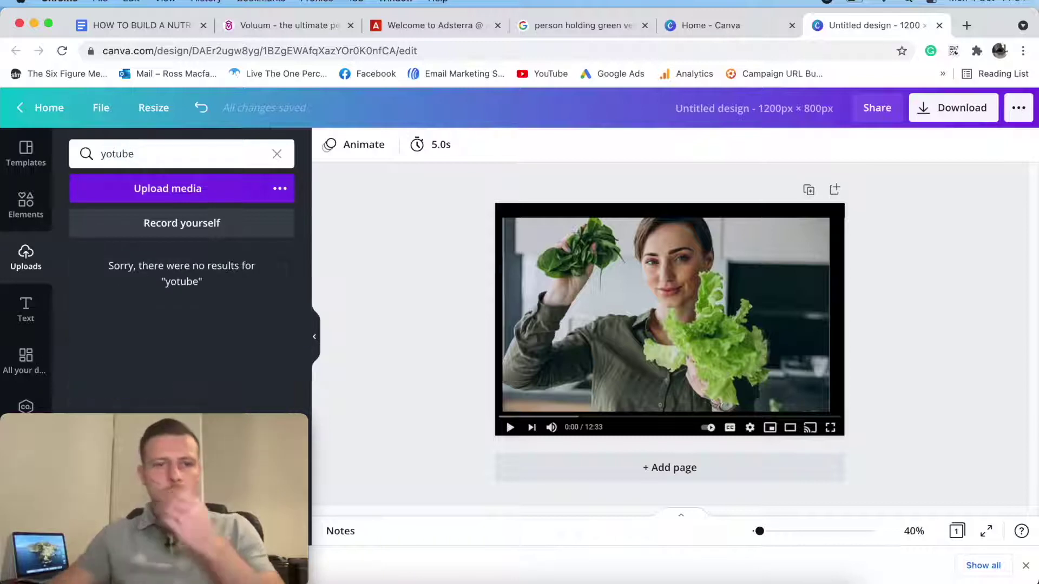
Search the design elements for "youtube" and place the free red play button graphic in the middle of the photo.
click(25, 204)
click(136, 148)
text(youtube)
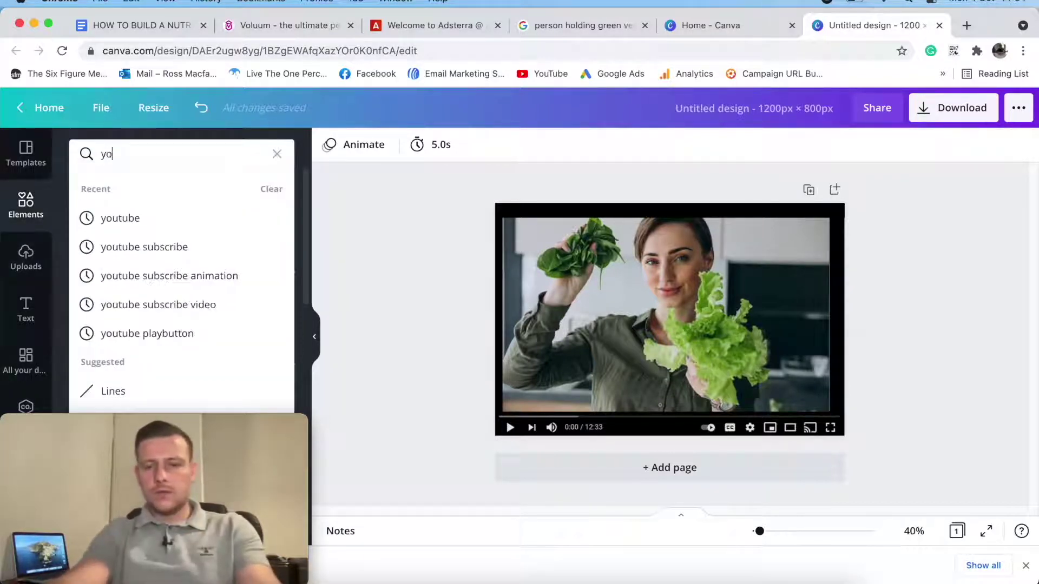
key(Return)
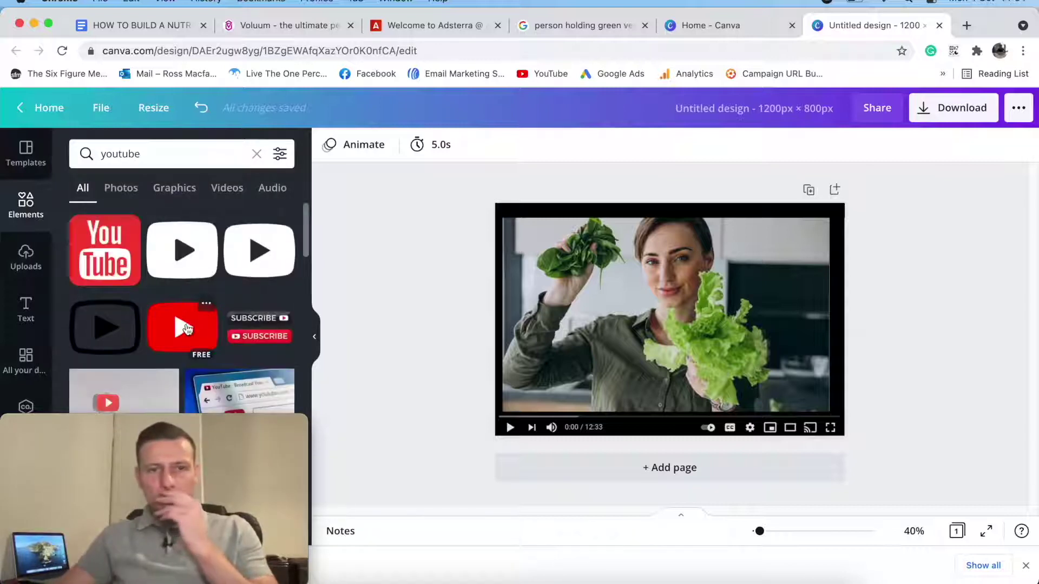
click(183, 326)
drag(603, 366, 668, 311)
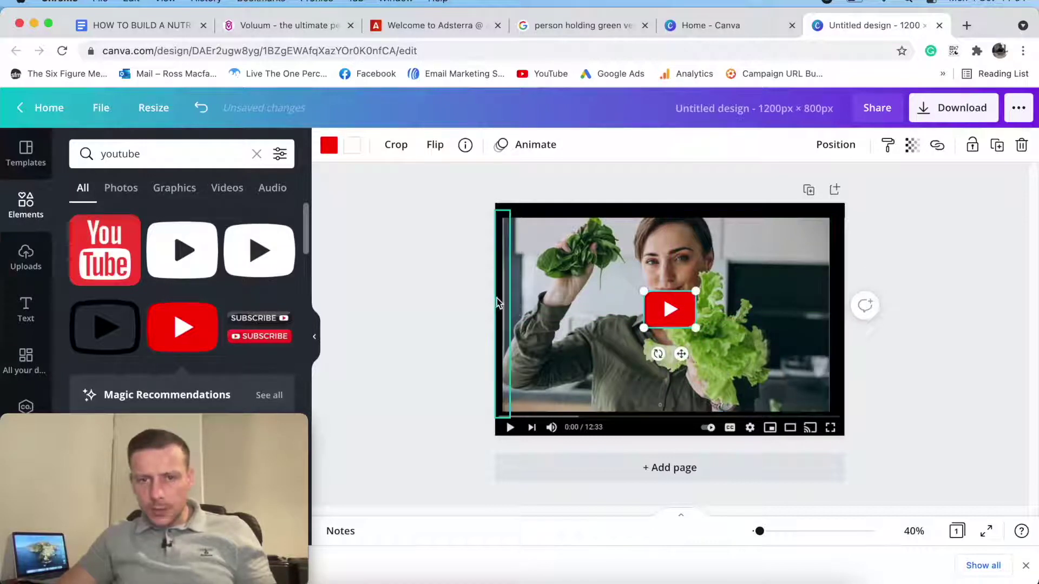
Send the woman's photo backwards so it sits behind the black frame bars.
click(498, 303)
click(575, 278)
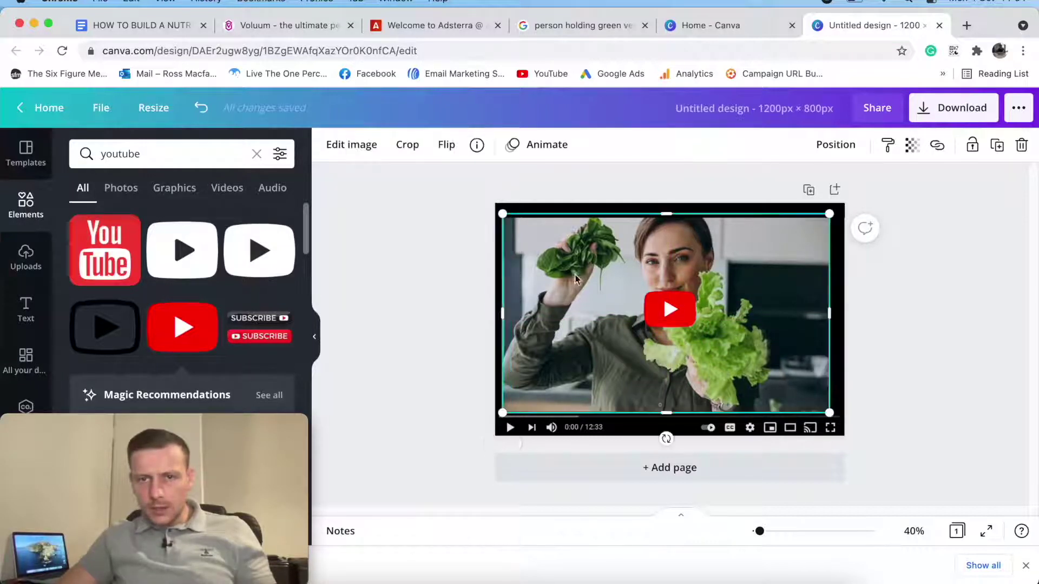
click(818, 158)
click(786, 193)
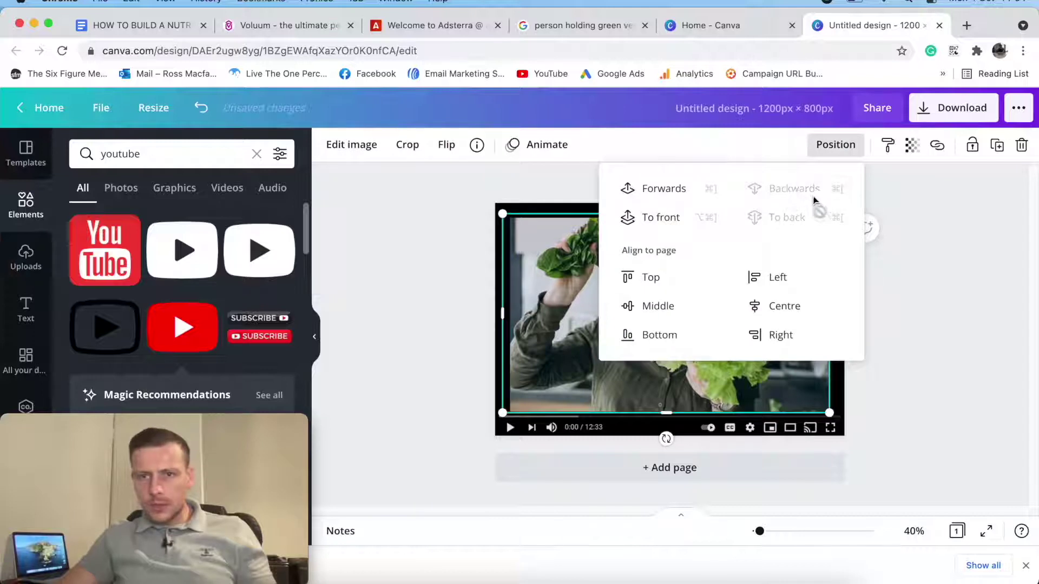
click(954, 304)
key(Escape)
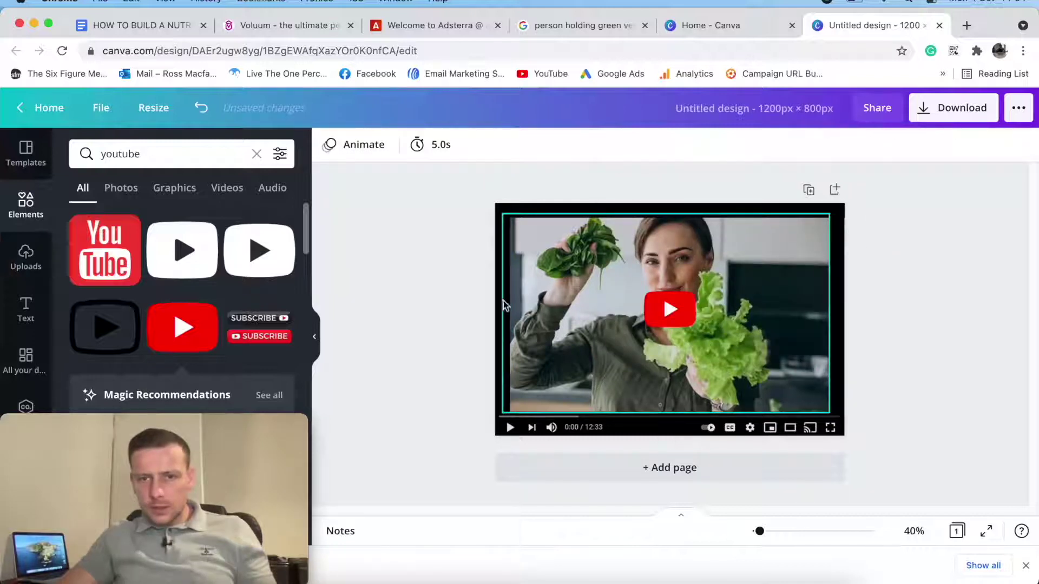
Shrink the red play button and recentre it on the photo.
click(671, 309)
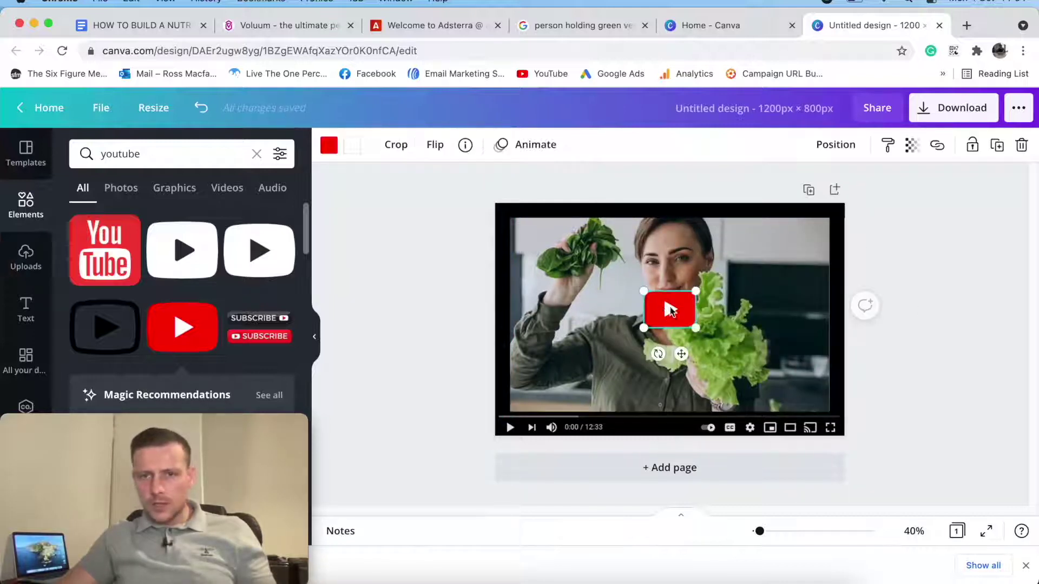
drag(696, 293, 649, 324)
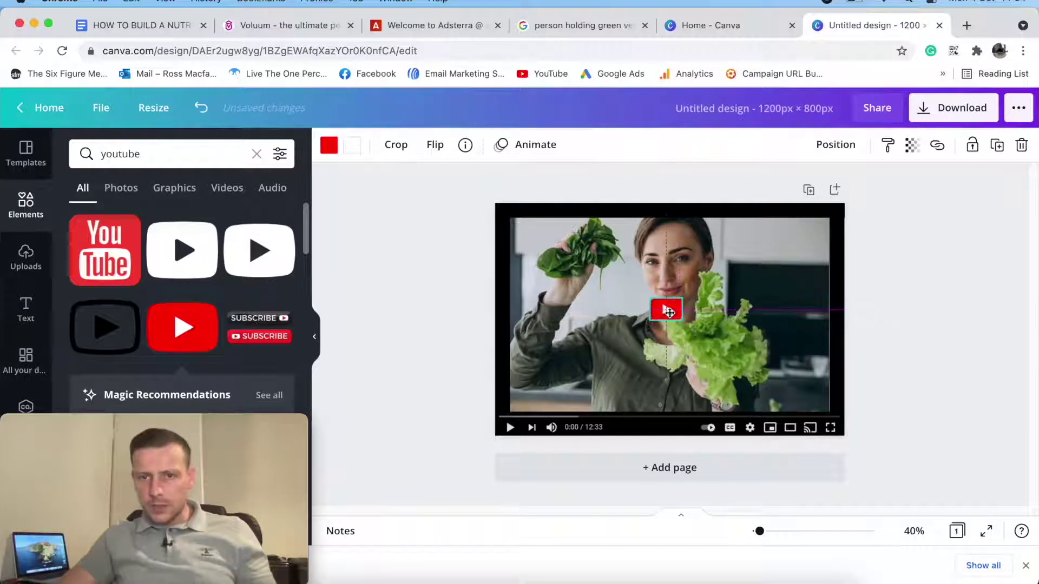
click(954, 338)
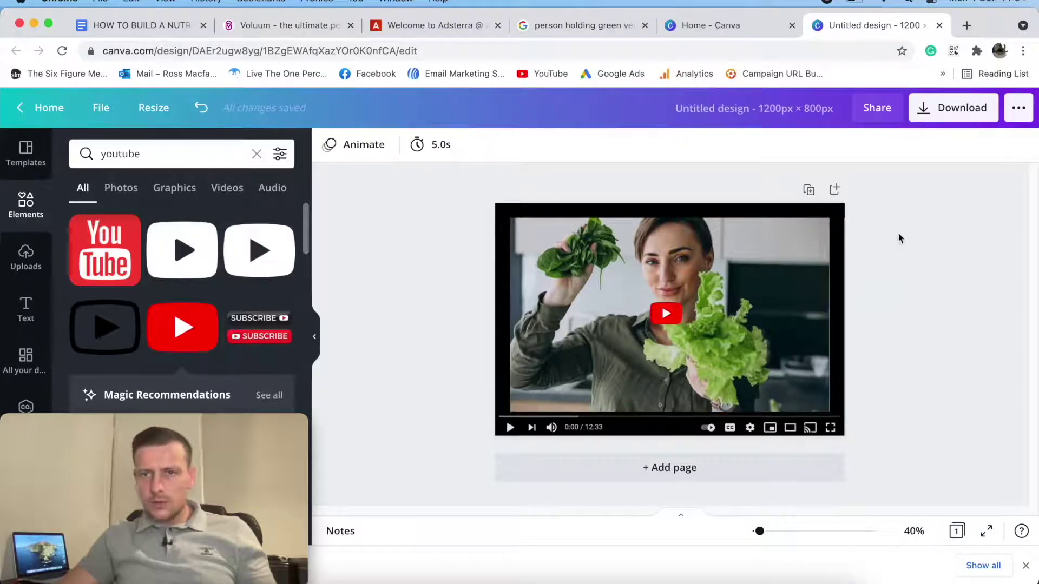
Download the finished design as a PNG at 1200 x 800 px and dismiss the saved-design dialog.
click(966, 115)
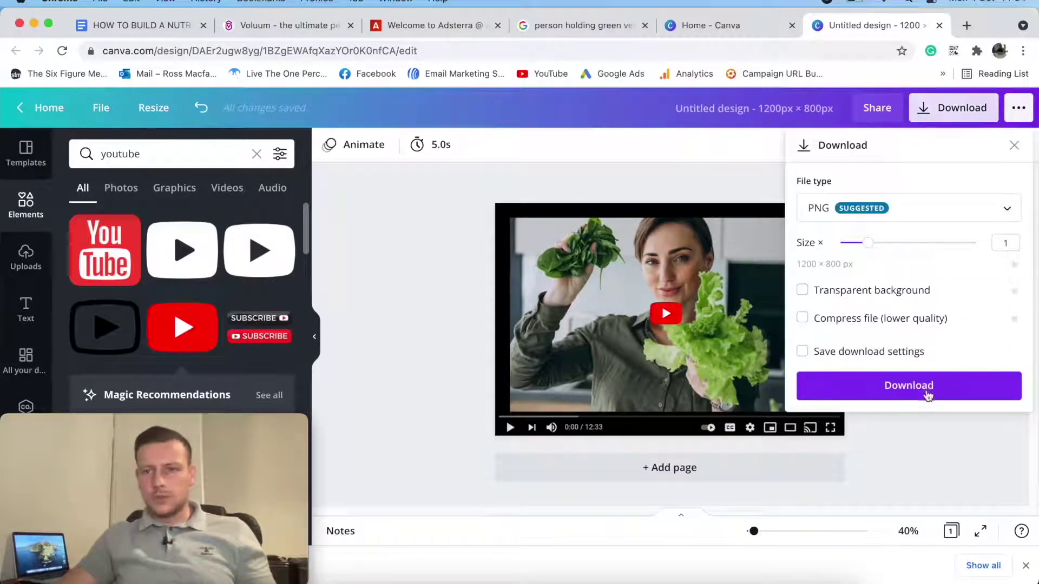
click(927, 390)
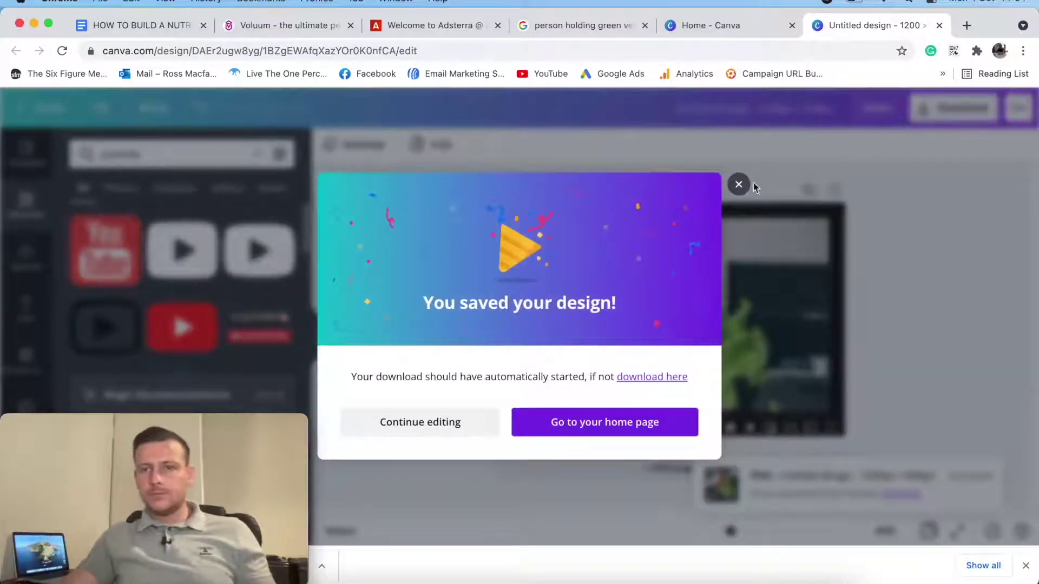
click(739, 184)
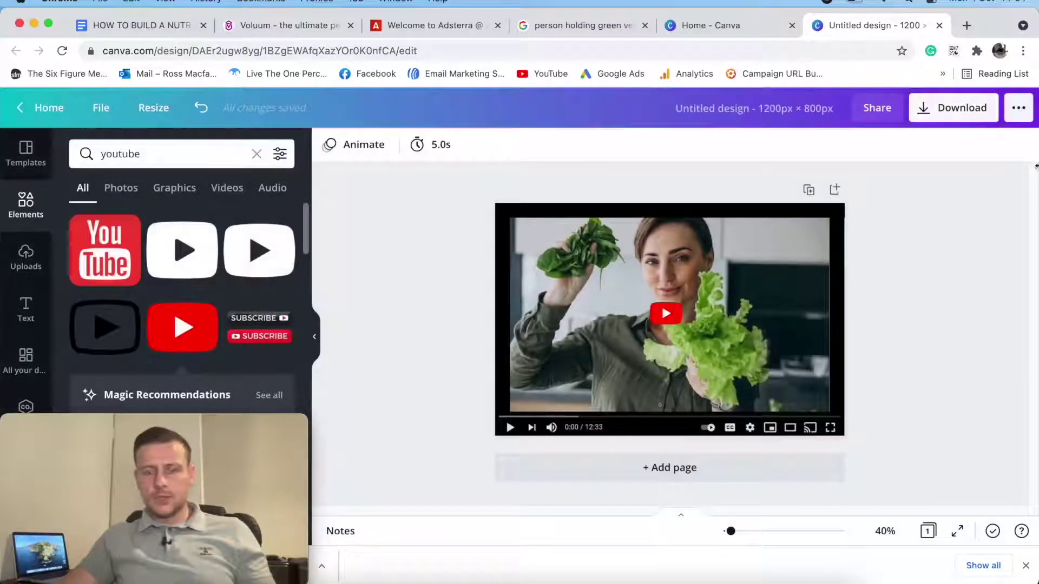
Switch to the Deberoo landing page editor and replace the doctor image with the uploaded Untitled design.png.
click(795, 579)
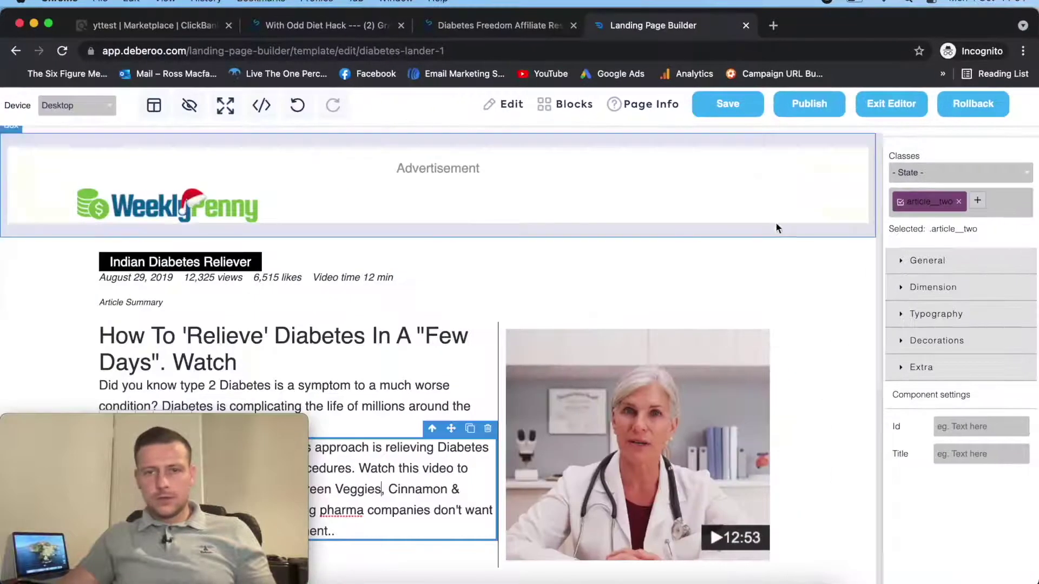
click(653, 390)
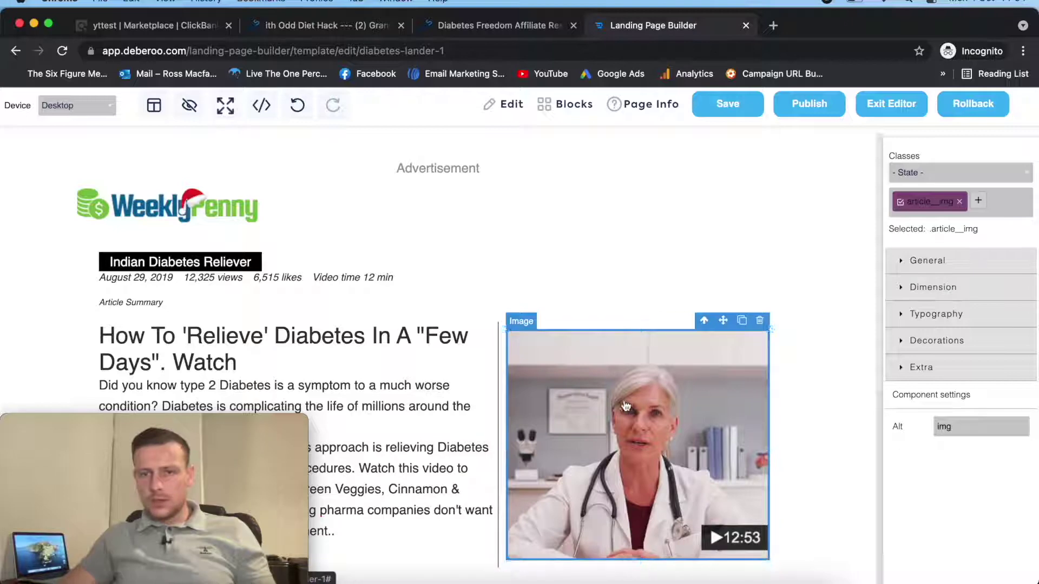
double_click(664, 396)
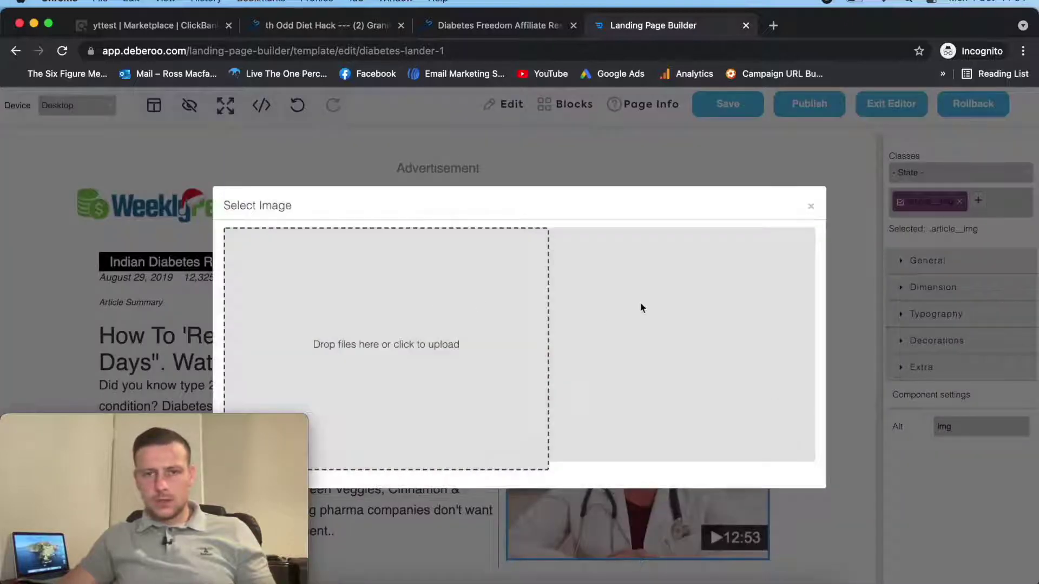
click(538, 255)
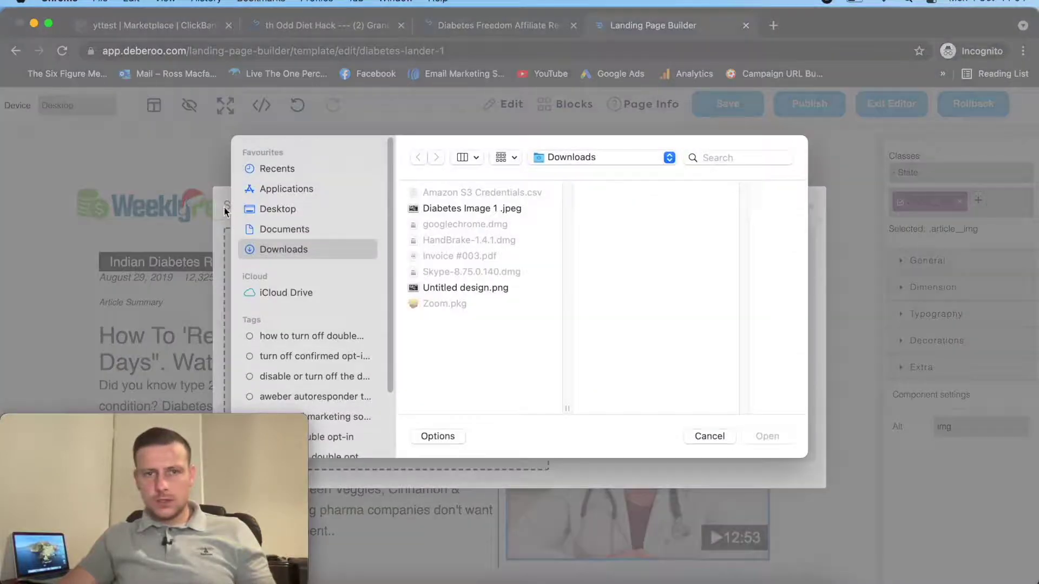
click(482, 290)
click(767, 436)
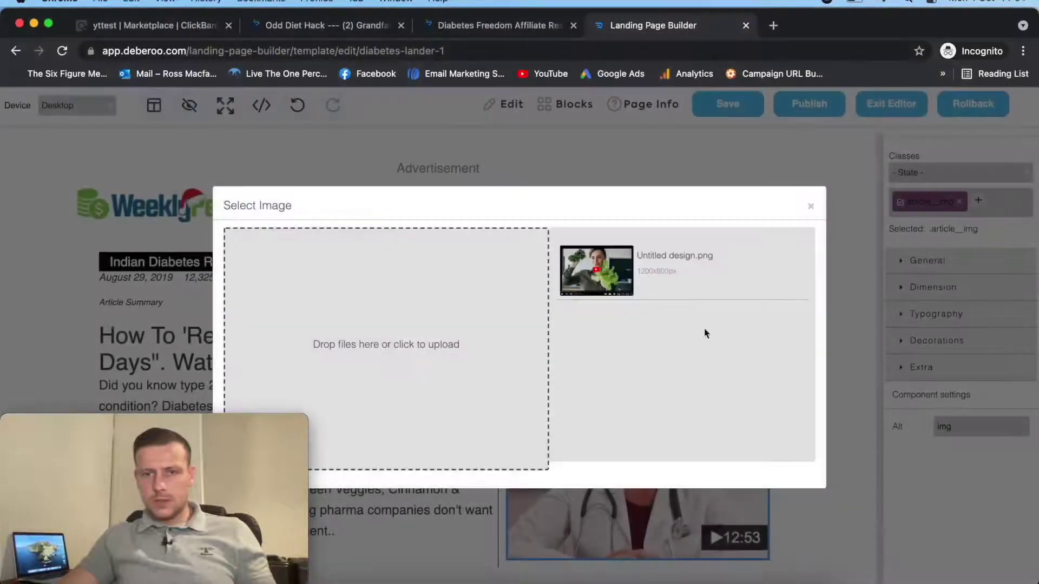
click(606, 273)
Shrink the oversized video-style image so it fits beside the article text within the content container.
scroll(760, 381, down, 10)
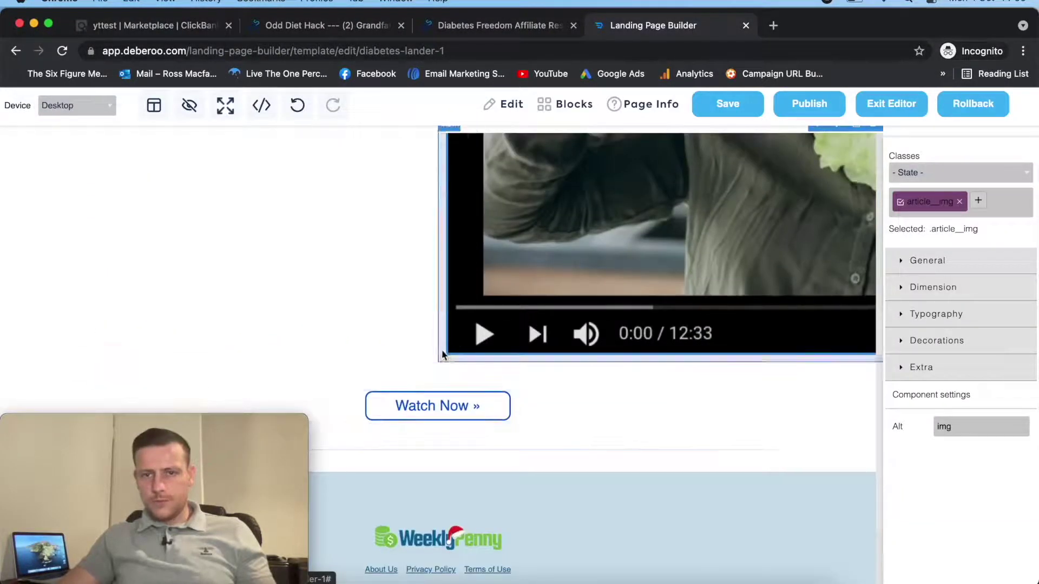
scroll(643, 256, up, 5)
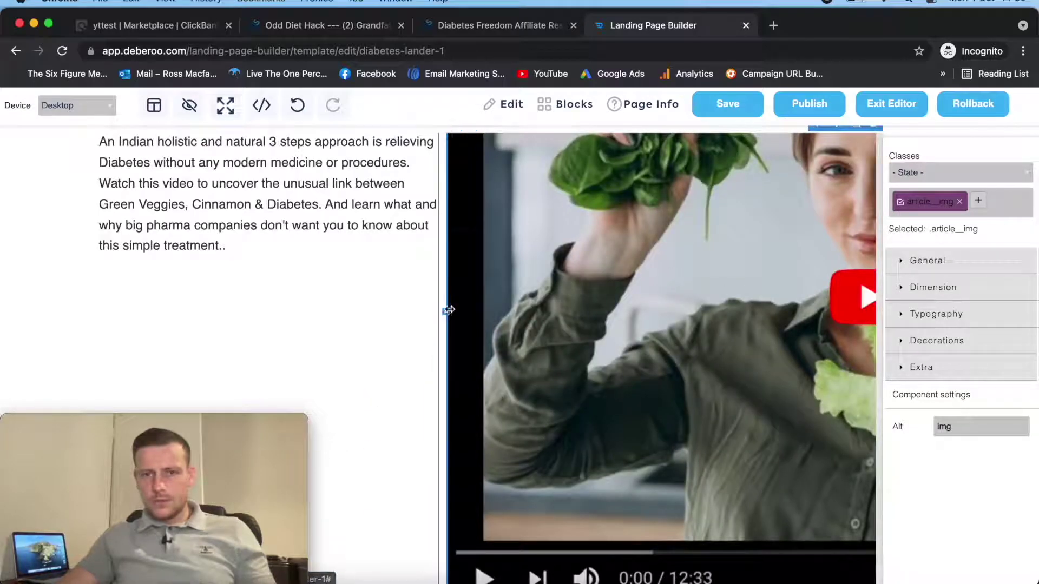
drag(446, 312, 735, 300)
scroll(735, 300, up, 5)
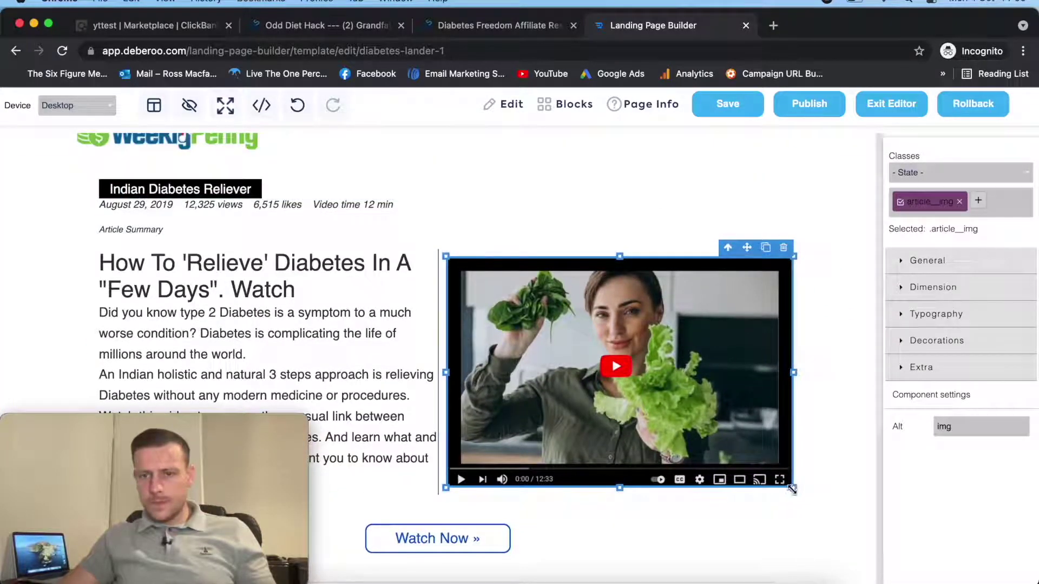
drag(793, 487, 787, 508)
click(787, 508)
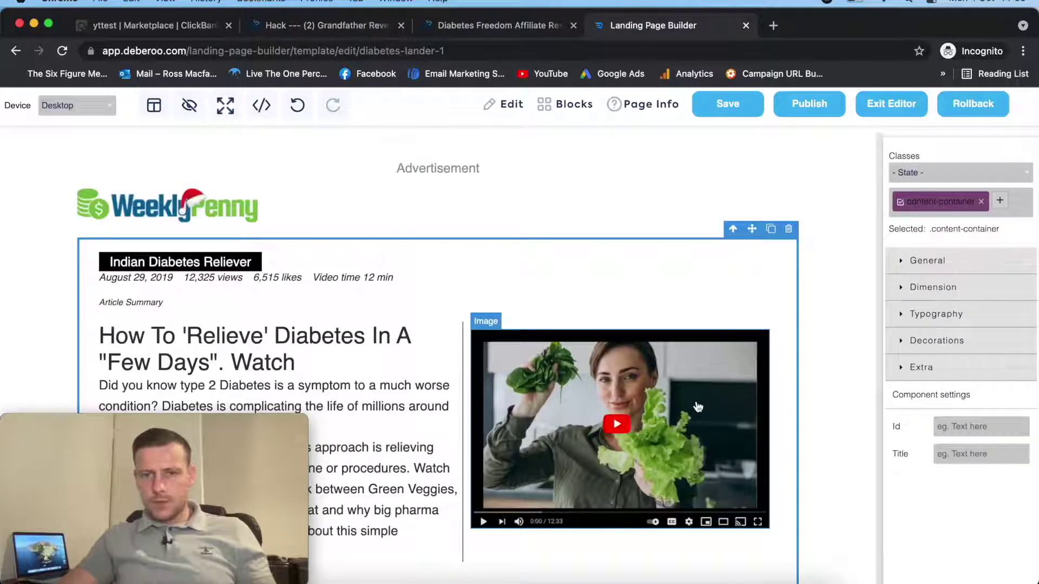
Review the landing page layout from the header and article text down to the Watch Now link and footer.
scroll(702, 397, down, 5)
scroll(238, 310, up, 3)
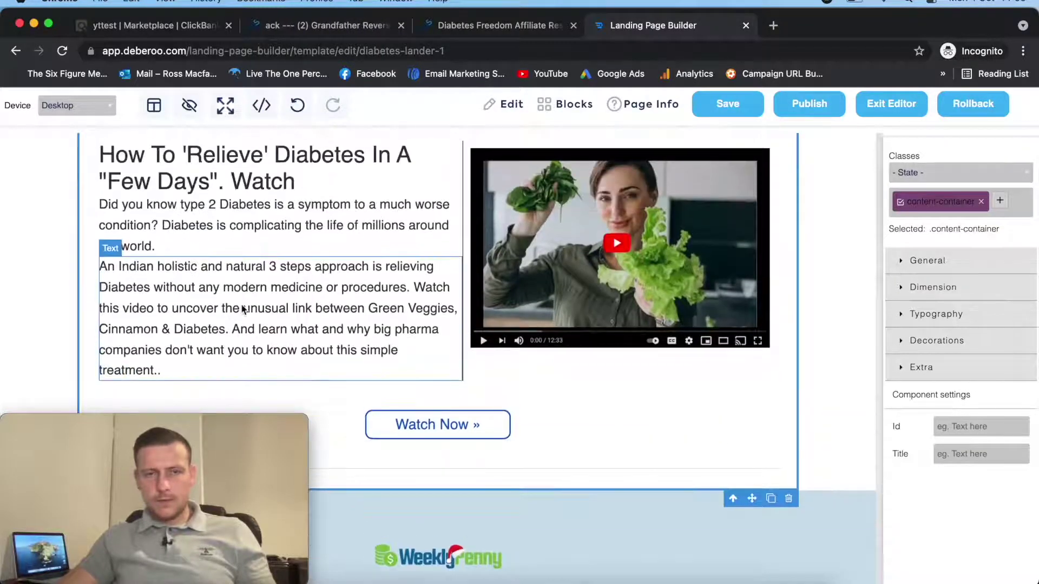
scroll(271, 286, up, 2)
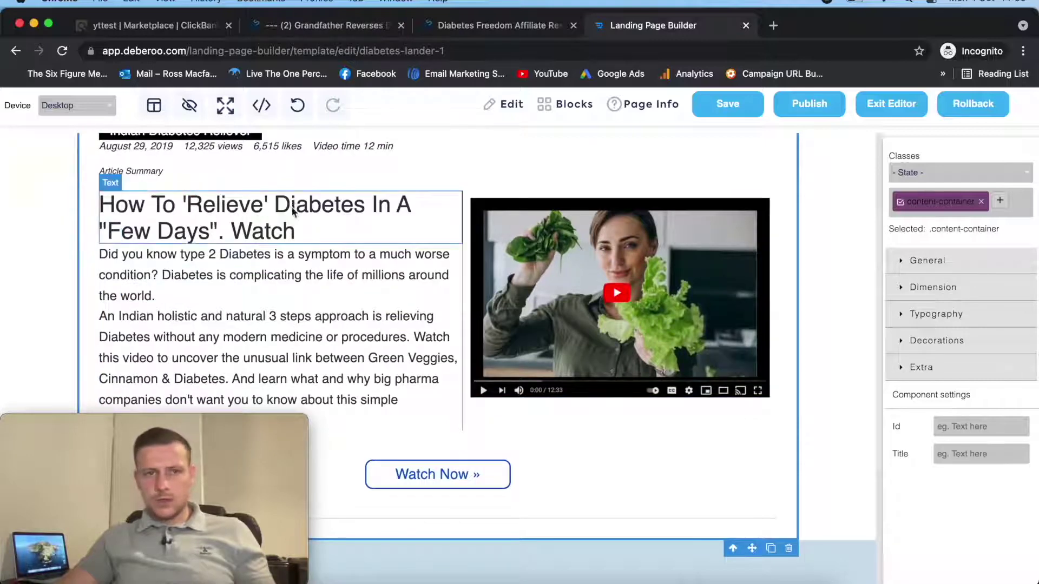
scroll(428, 240, up, 3)
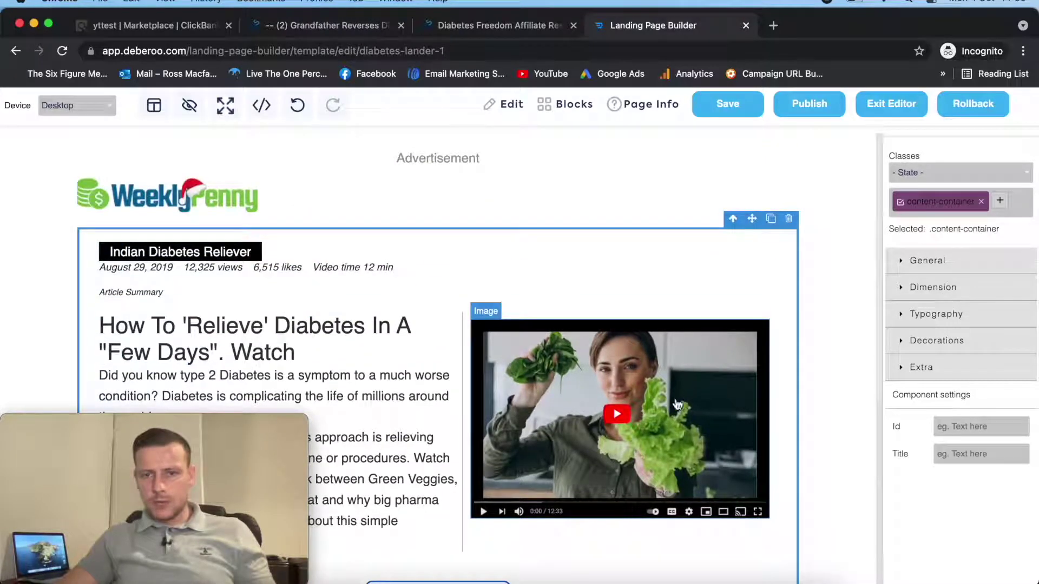
scroll(802, 327, down, 3)
scroll(800, 330, down, 6)
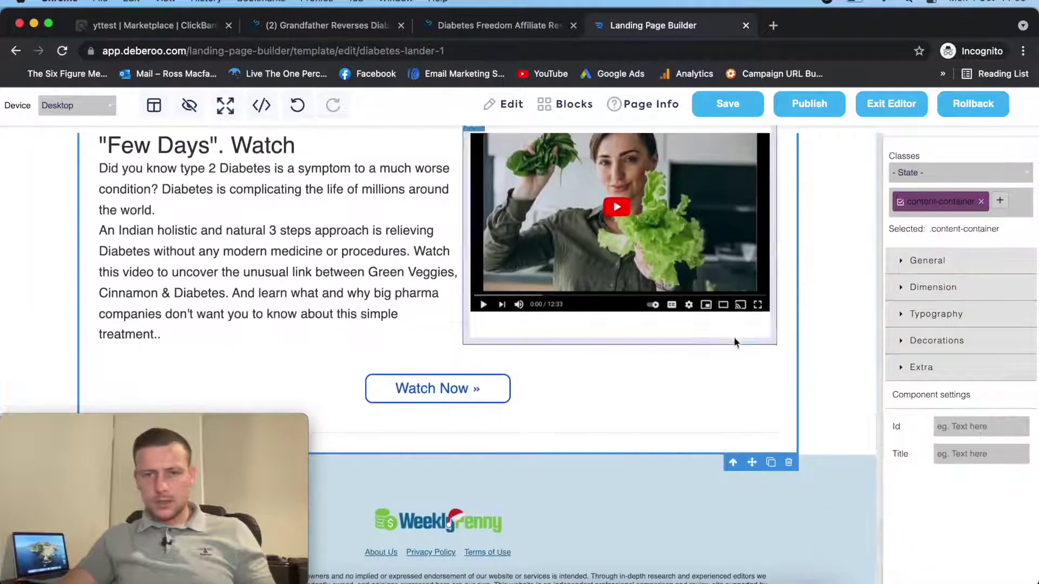
scroll(693, 338, up, 8)
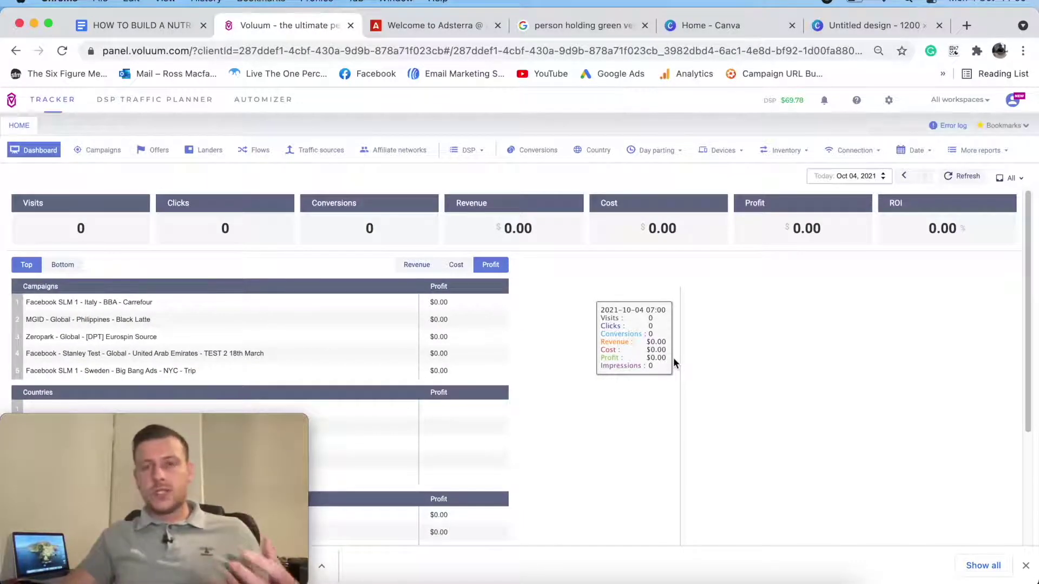
click(888, 100)
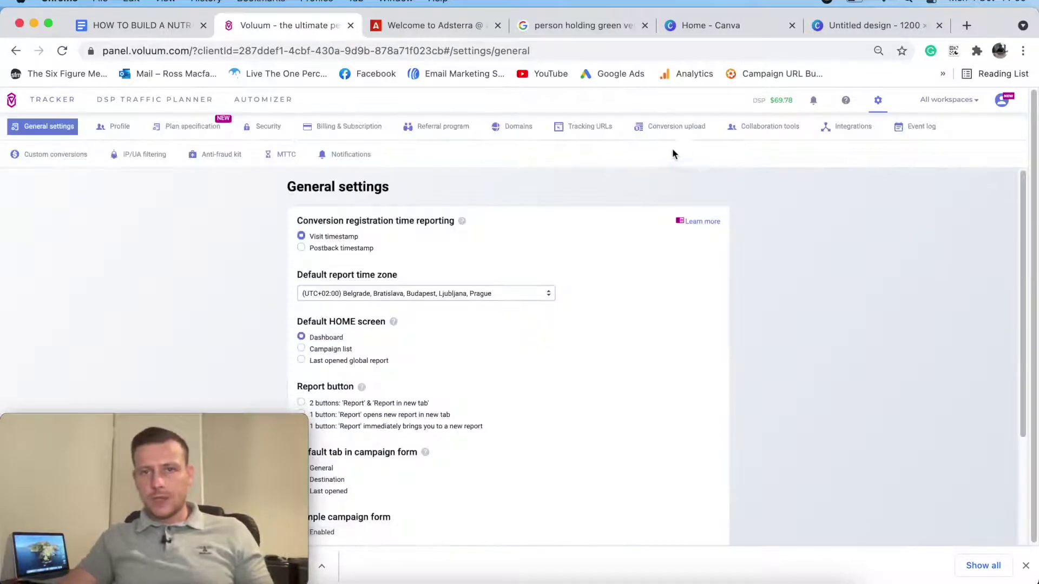
click(588, 126)
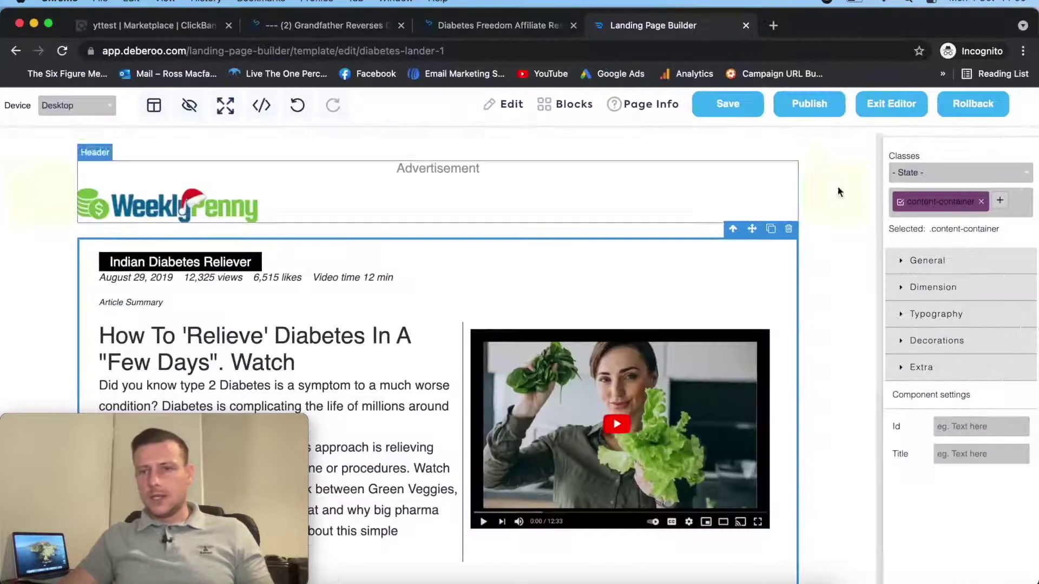
click(652, 104)
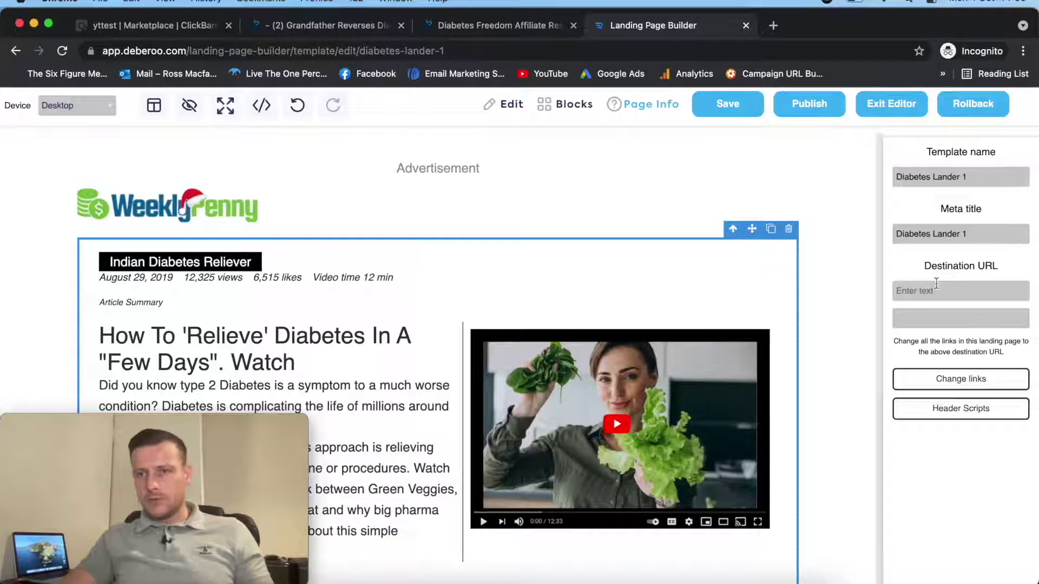
text(https://betrious-stionary.com/click)
click(942, 386)
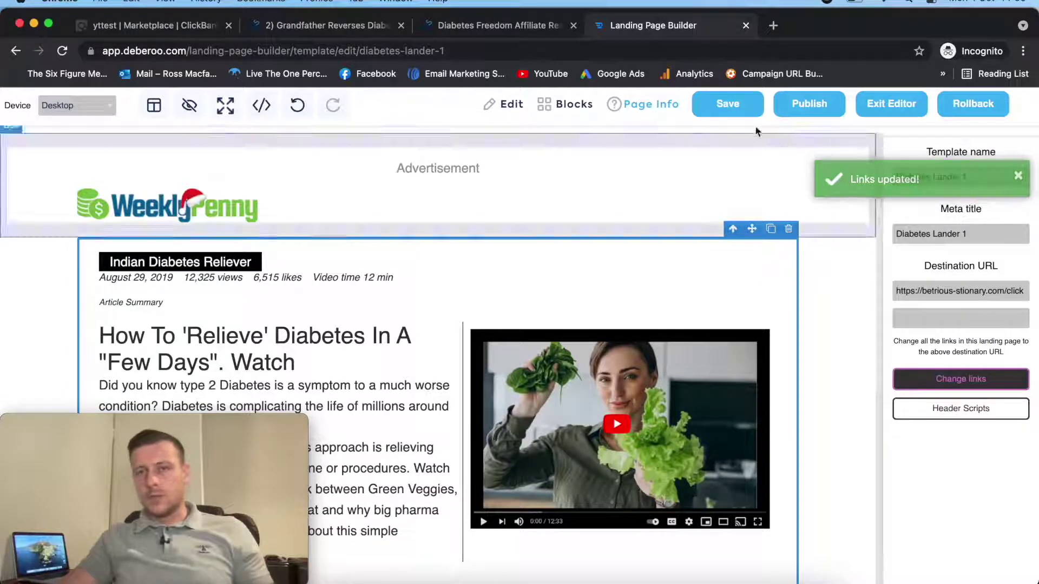
Save the landing page and publish it to the trending-news-24-com domain.
click(725, 104)
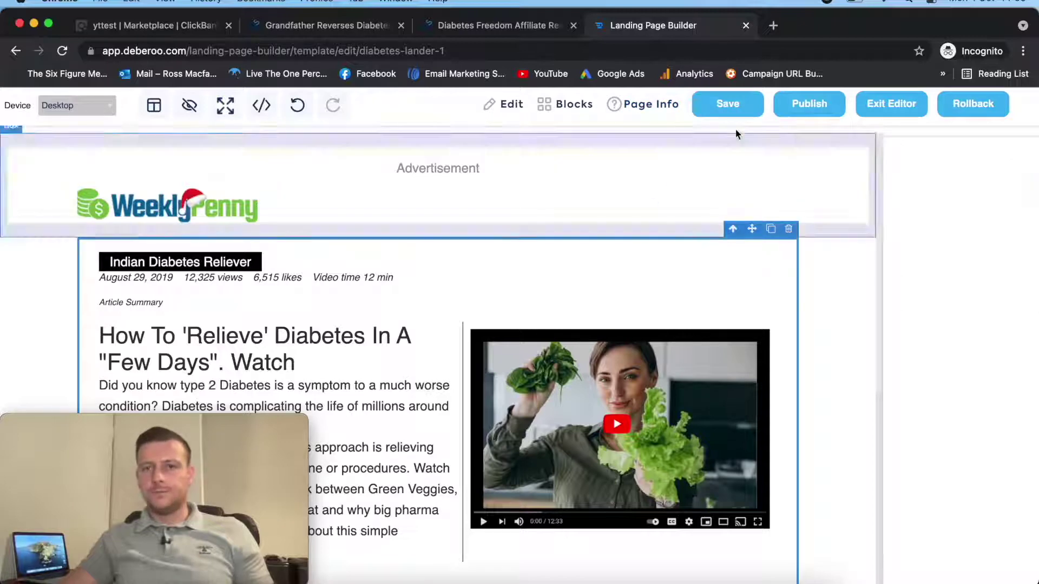
click(810, 106)
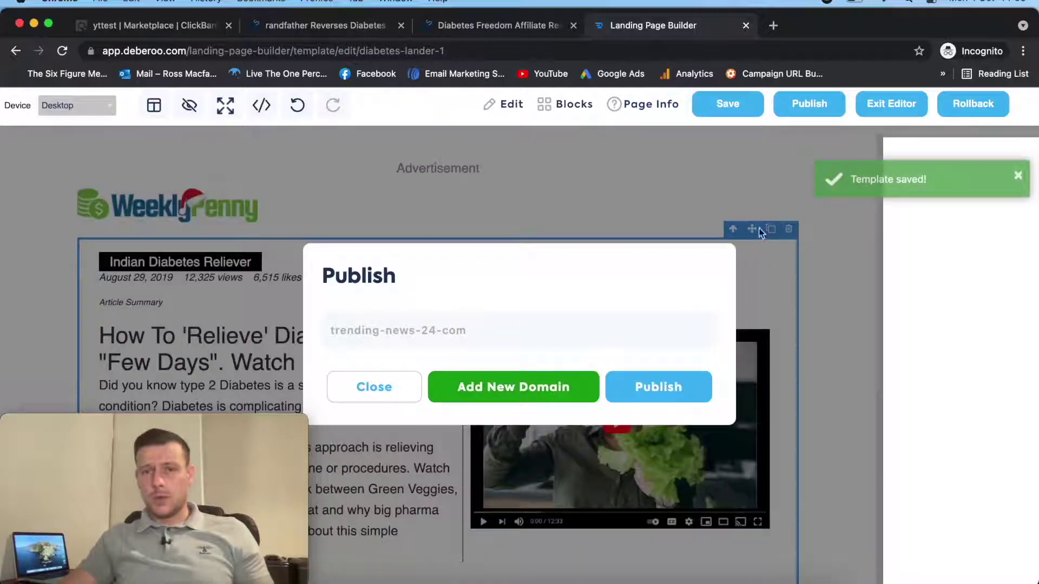
click(668, 394)
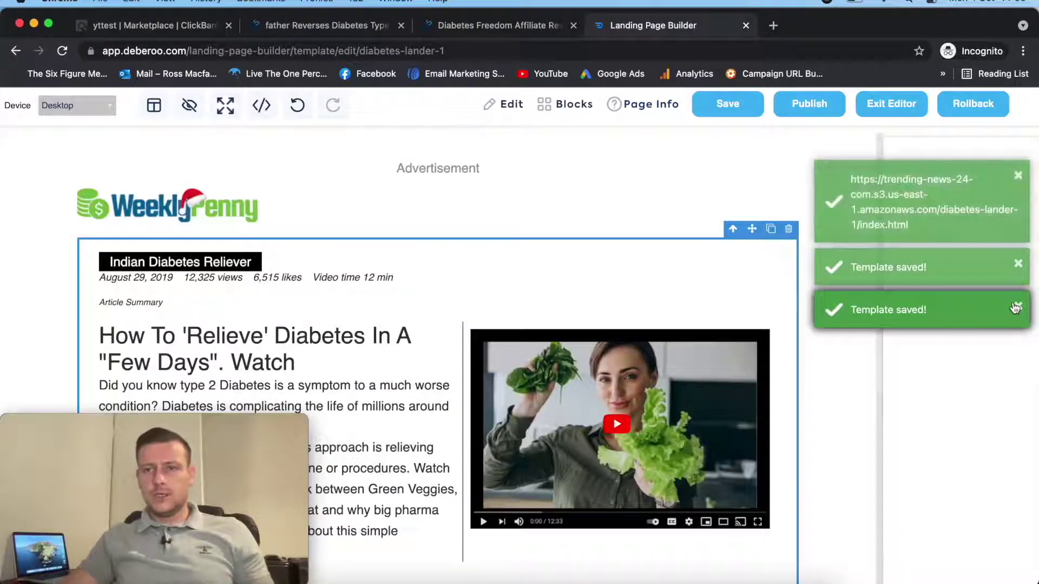
Open the published Diabetes Lander 1 page and check its layout and address.
click(899, 178)
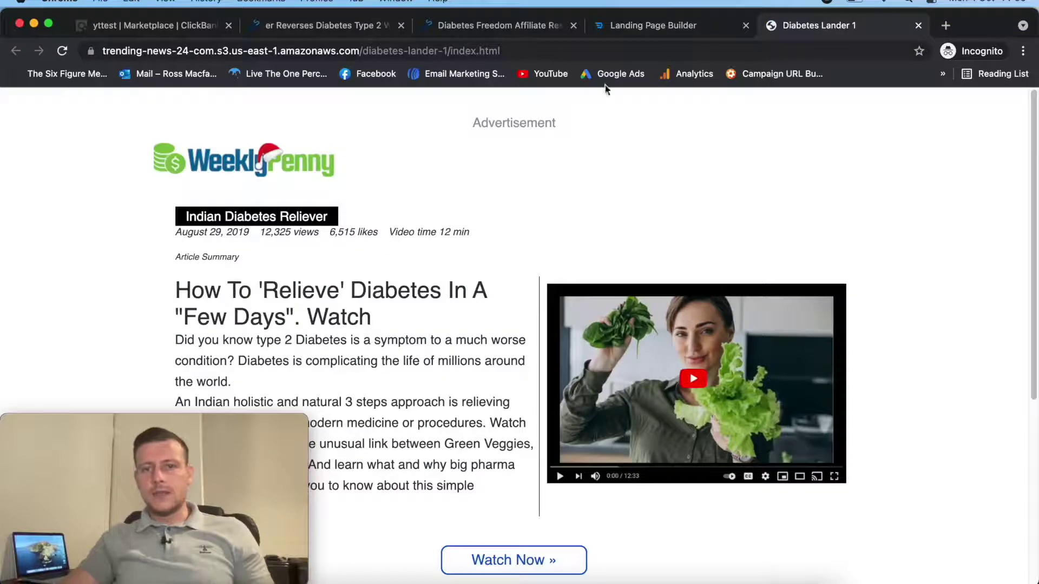
scroll(711, 225, down, 5)
scroll(712, 227, up, 5)
scroll(712, 225, down, 2)
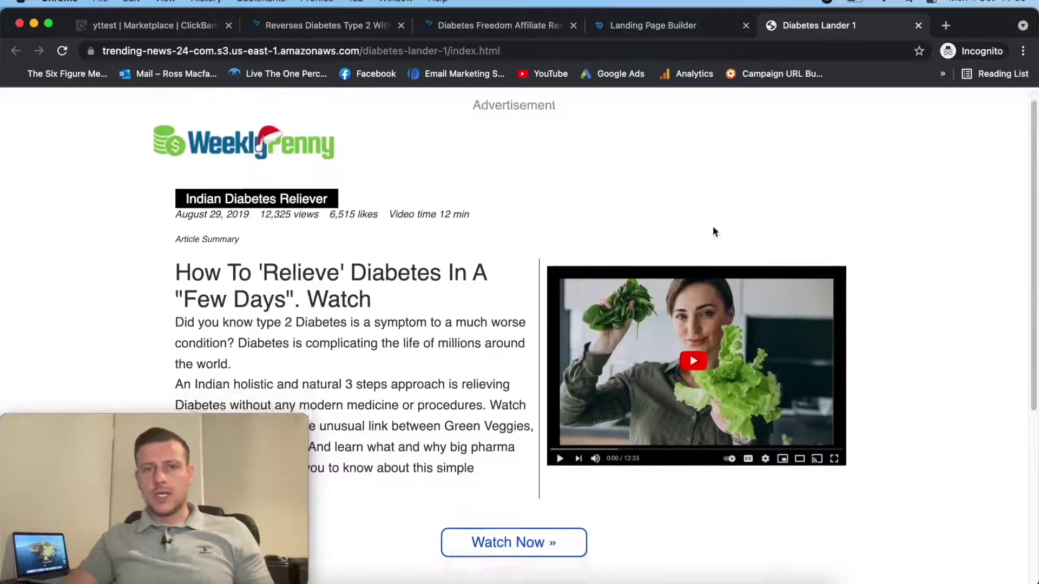
scroll(714, 231, up, 2)
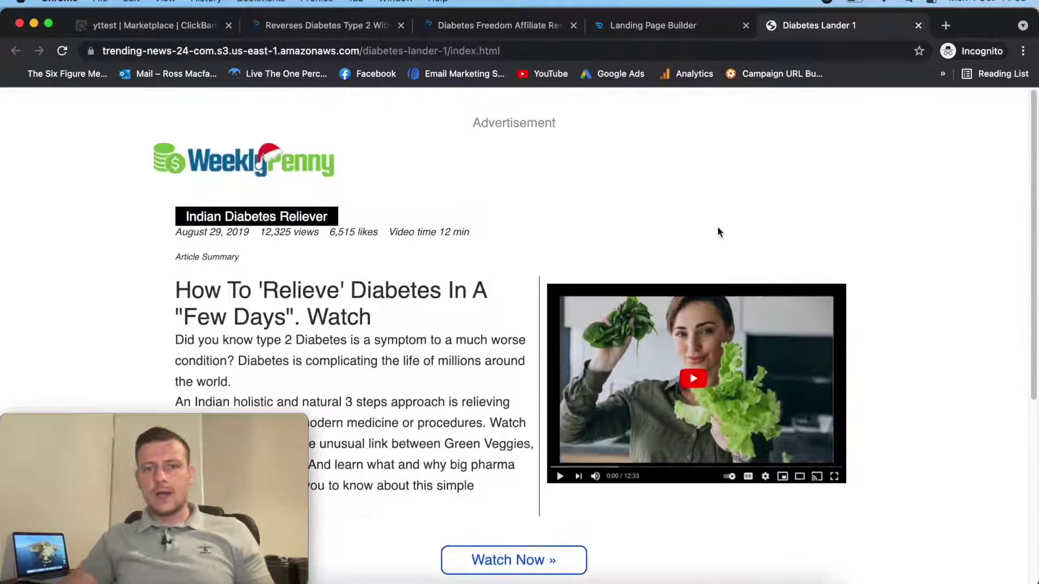
click(522, 50)
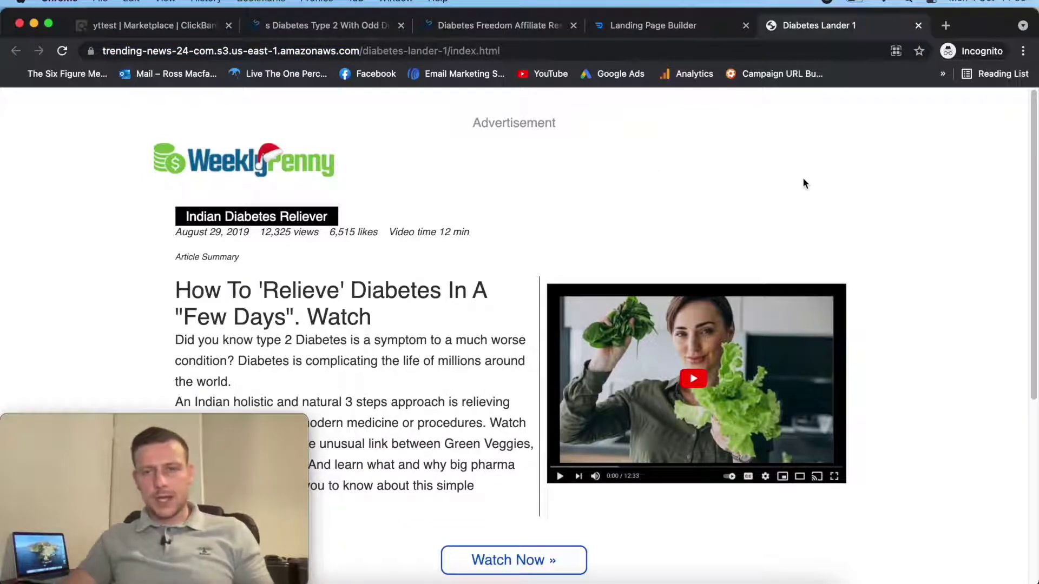
Check the campaign steps in the Google Docs plan and the suggested headlines on the Diabetes Freedom affiliate resources page.
click(36, 24)
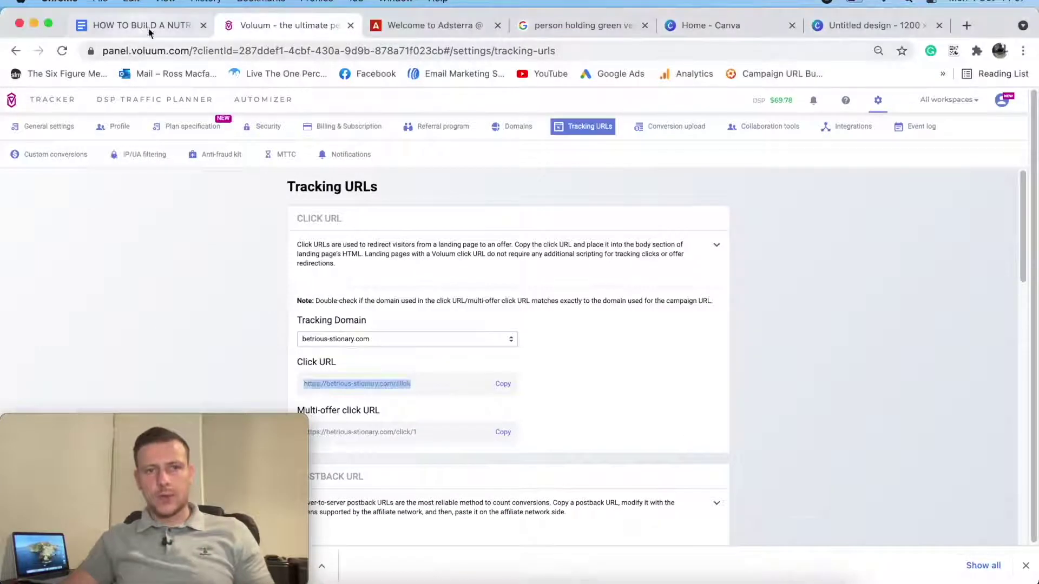
click(144, 24)
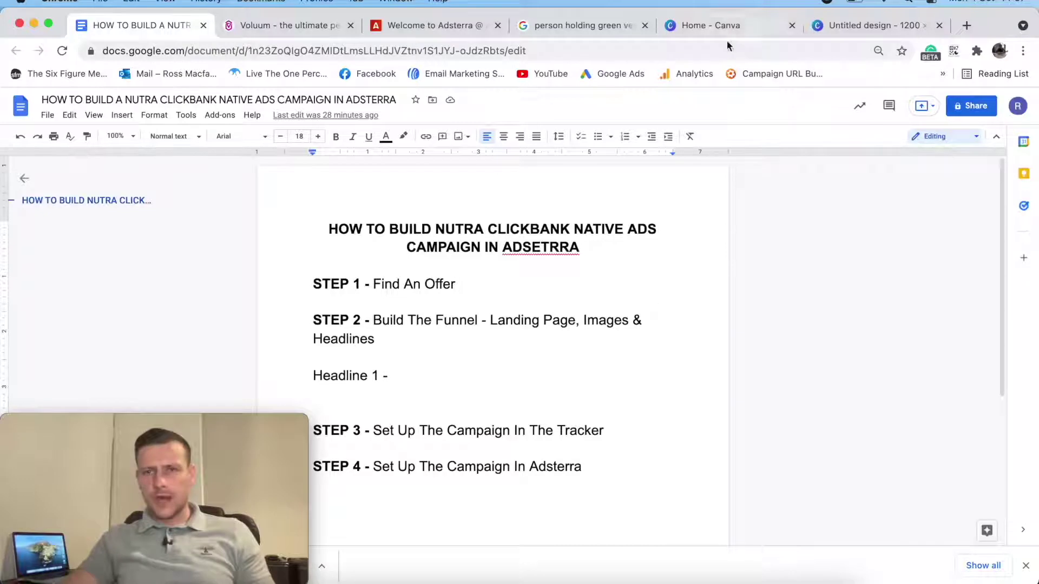
drag(311, 286, 552, 278)
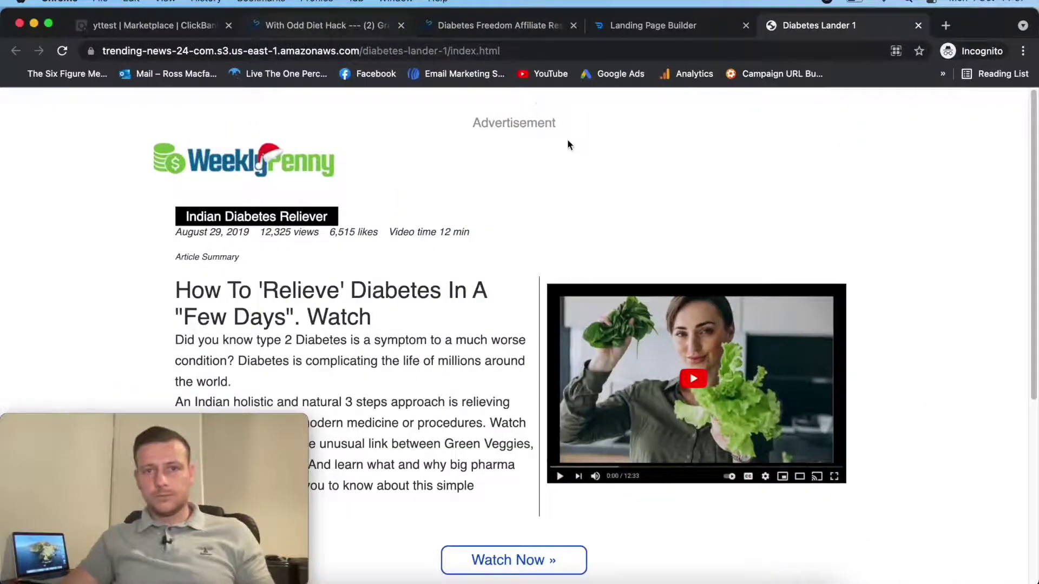
click(325, 25)
click(657, 26)
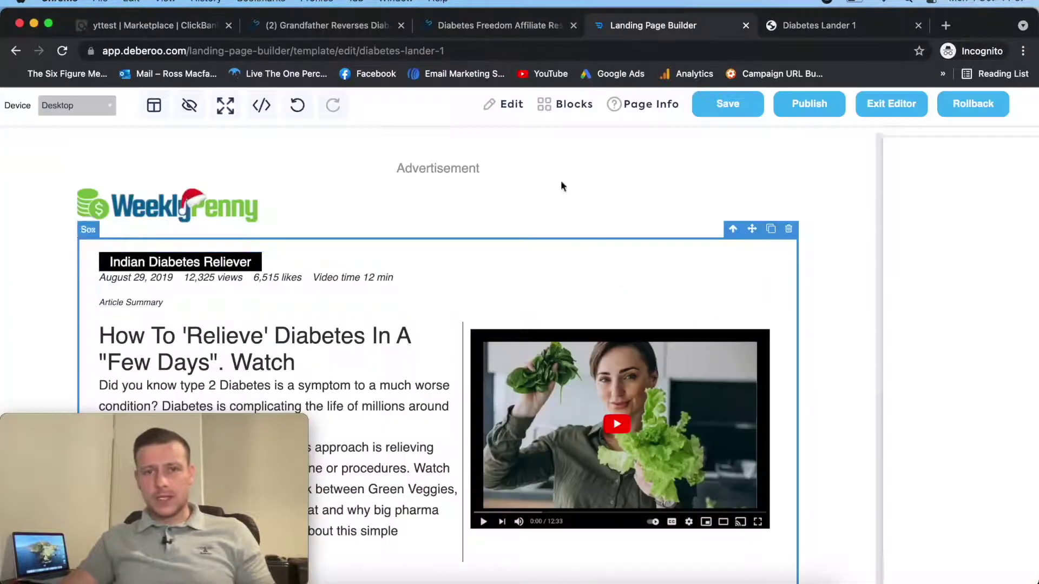
click(477, 31)
scroll(587, 227, down, 1)
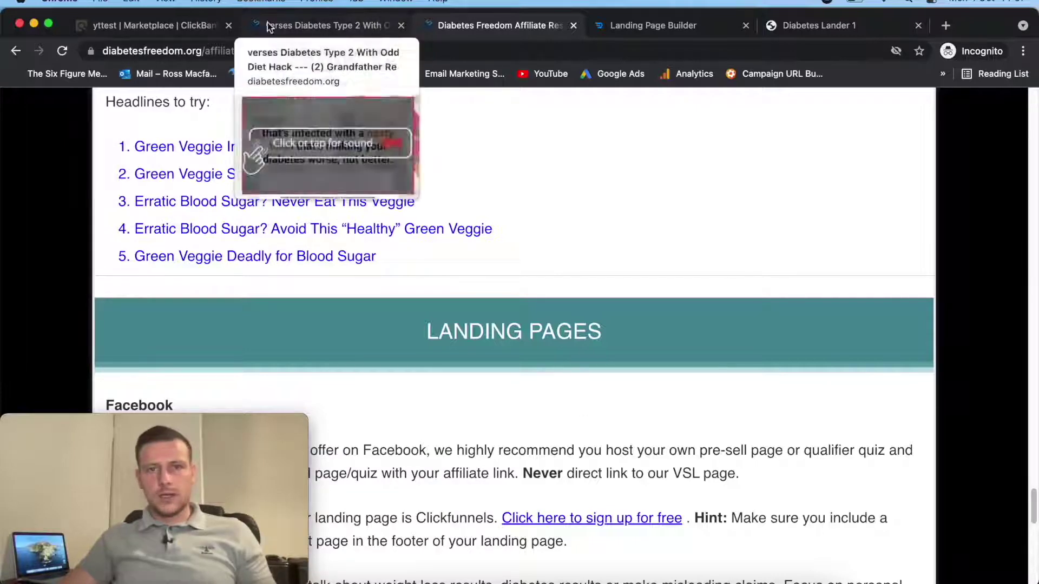
In the Google Docs plan, begin Headline 1 under Step 2 with "Could This Green Veggie Be".
click(34, 23)
click(426, 376)
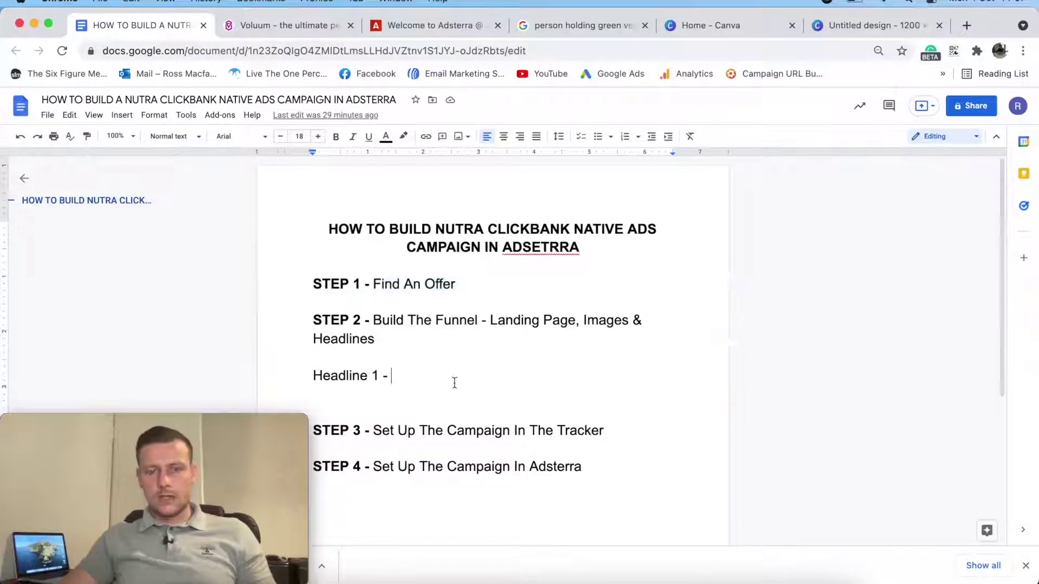
text(Could Tghis)
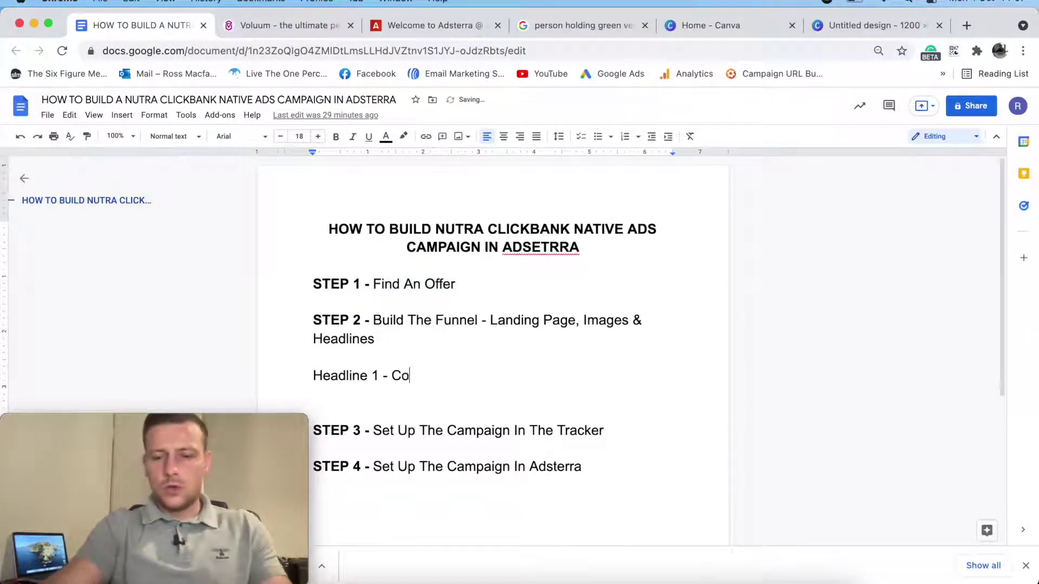
key(BackSpace)
key(BackSpace)
key(BackSpace)
key(BackSpace)
key(BackSpace)
key(BackSpace)
text(This Green ve)
key(BackSpace)
key(BackSpace)
text(Vegies)
key(BackSpace)
key(BackSpace)
text(ie)
key(BackSpace)
key(BackSpace)
key(BackSpace)
text(gie Be)
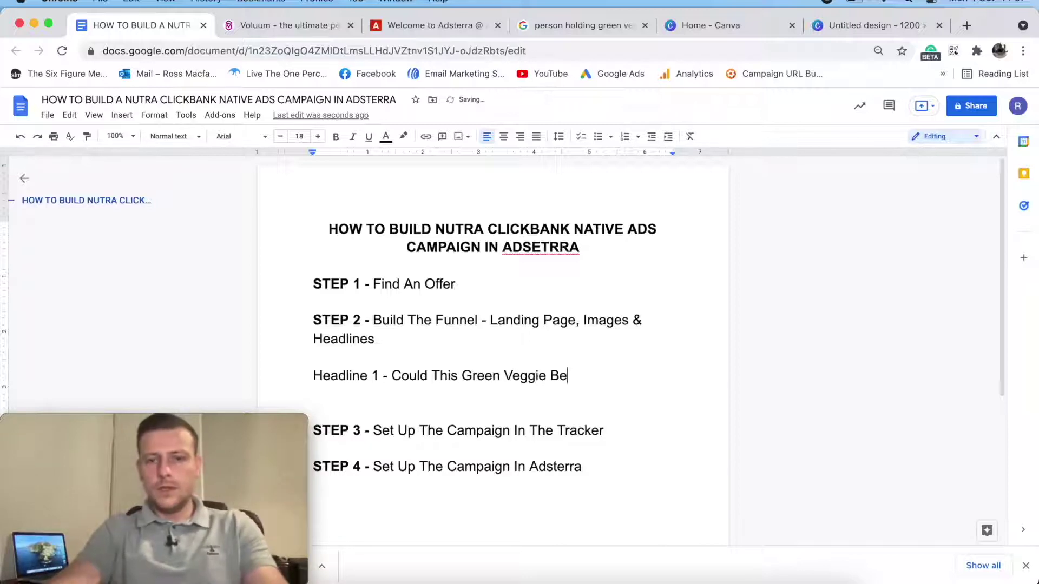
text( Inflam)
key(BackSpace)
key(BackSpace)
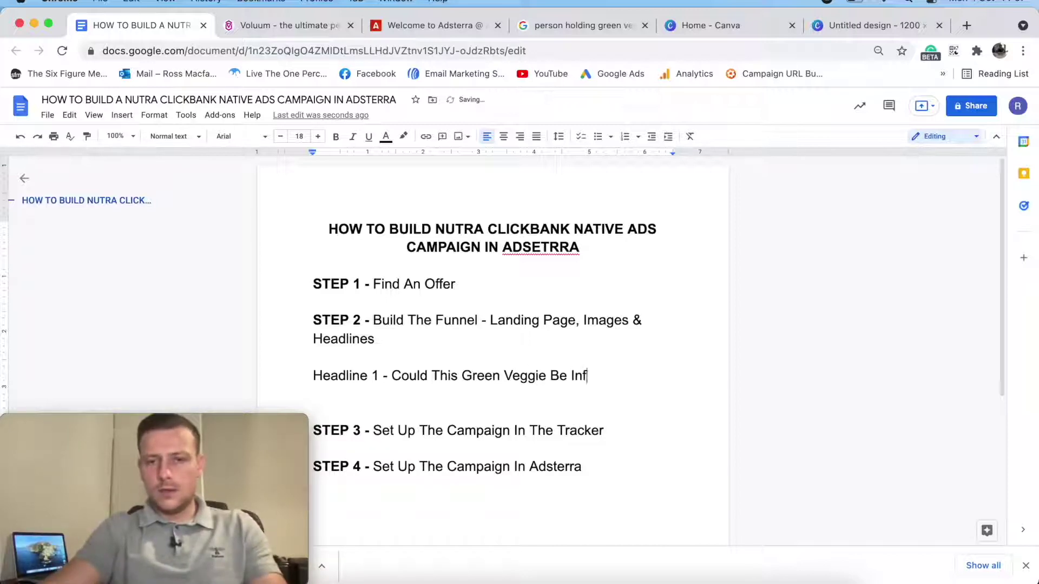
text(Inflamninh)
key(BackSpace)
key(BackSpace)
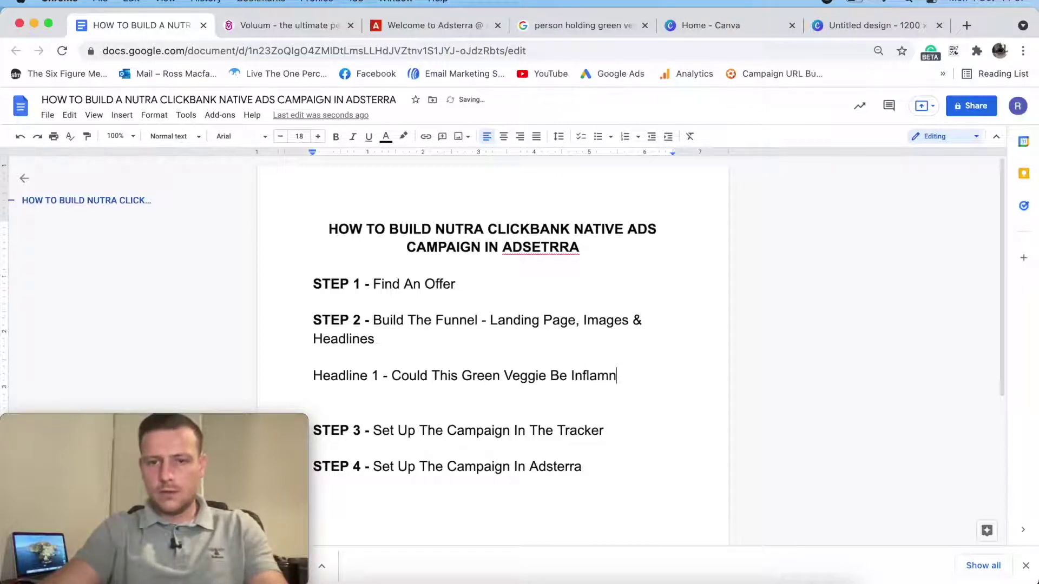
text(g)
key(BackSpace)
key(BackSpace)
key(BackSpace)
key(BackSpace)
key(BackSpace)
key(BackSpace)
key(BackSpace)
key(BackSpace)
Complete Headline 1 with "The Root Cause Of Diabetes...", correcting the spelling of Diabetes.
text(The )
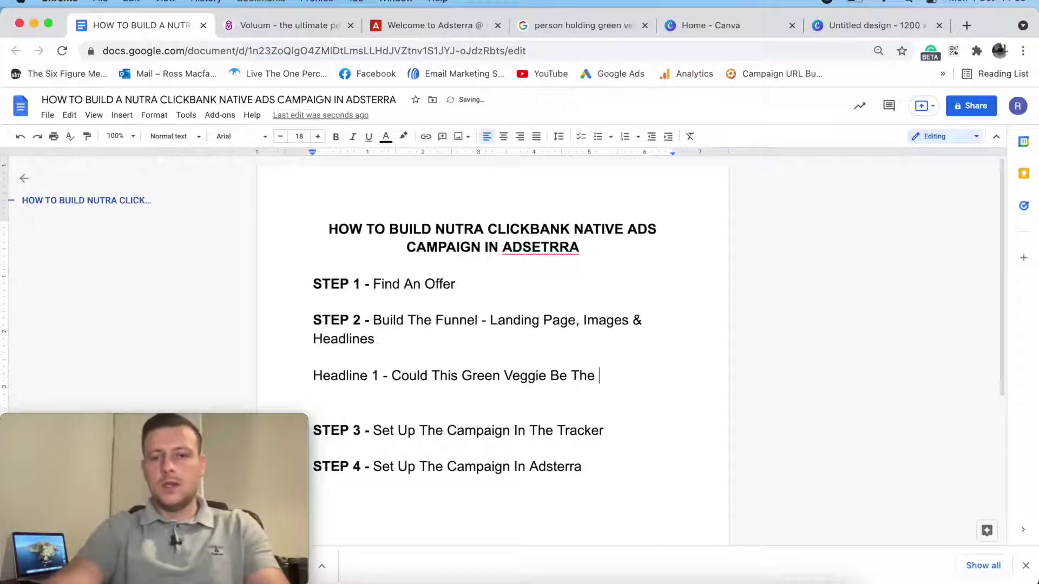
text(Root Csidse)
key(BackSpace)
key(BackSpace)
text(aus)
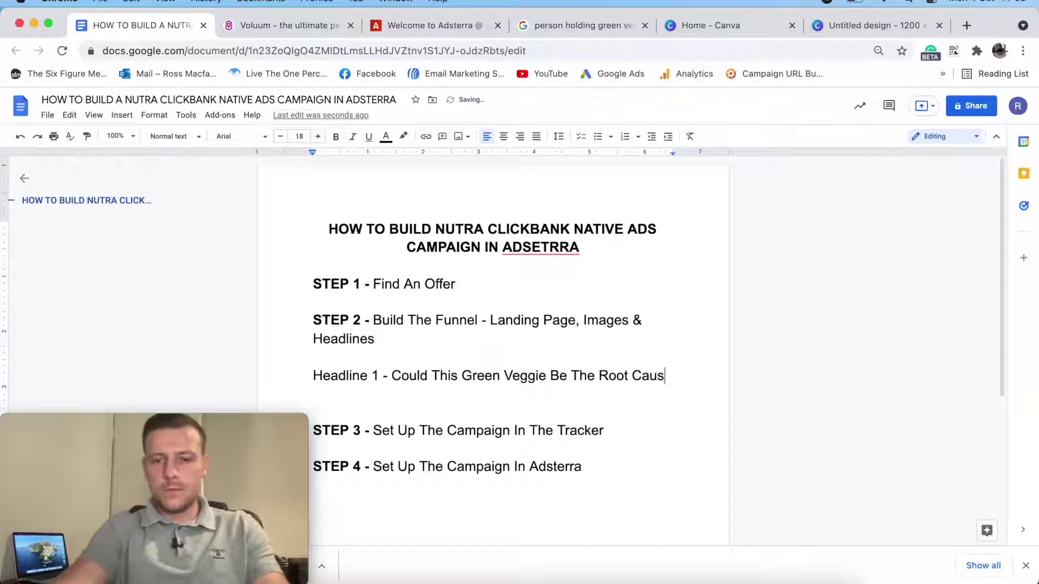
text(e Of Diabates)
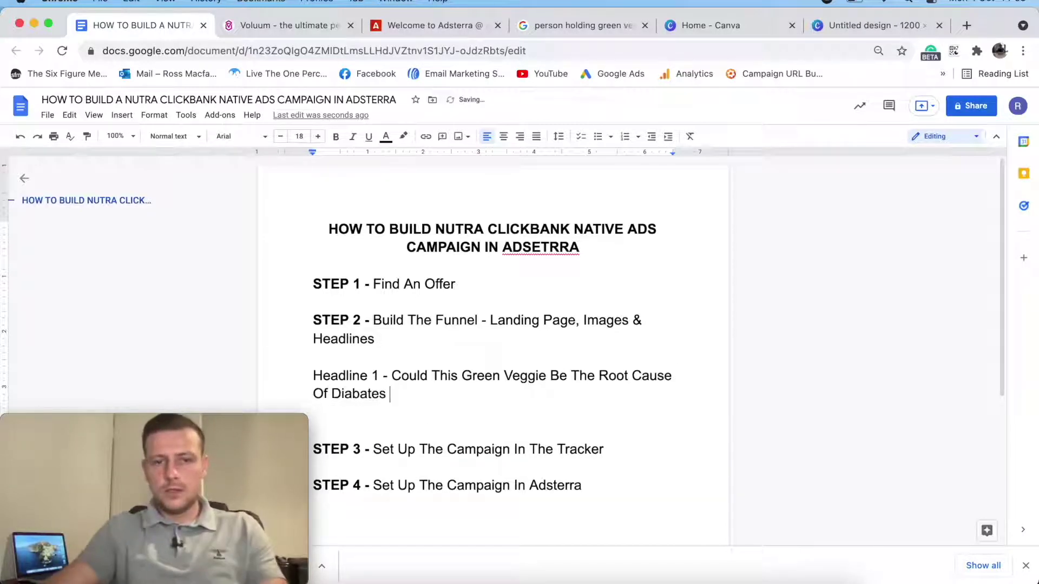
key(BackSpace)
key(BackSpace)
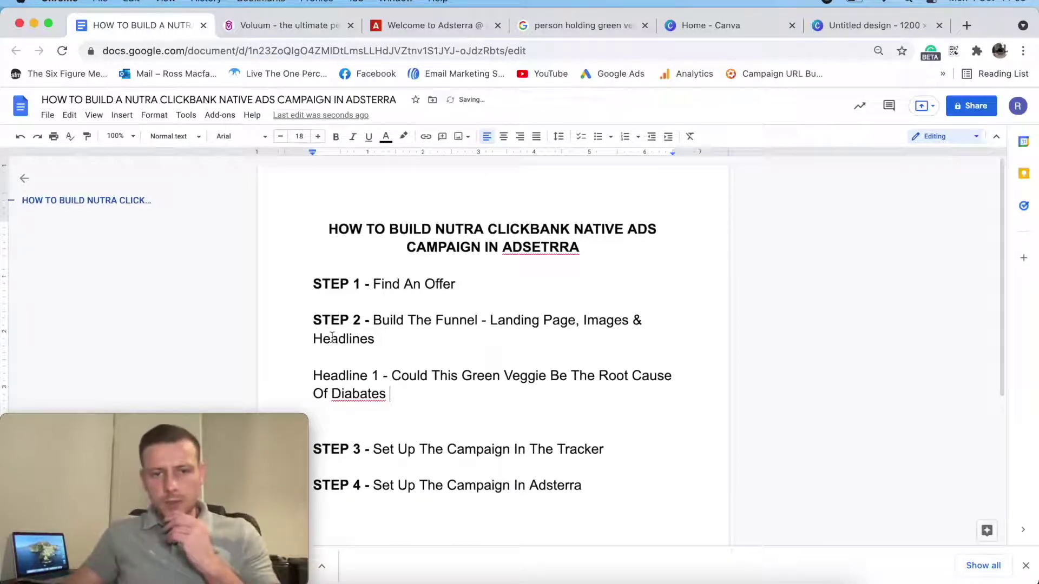
click(346, 396)
click(353, 373)
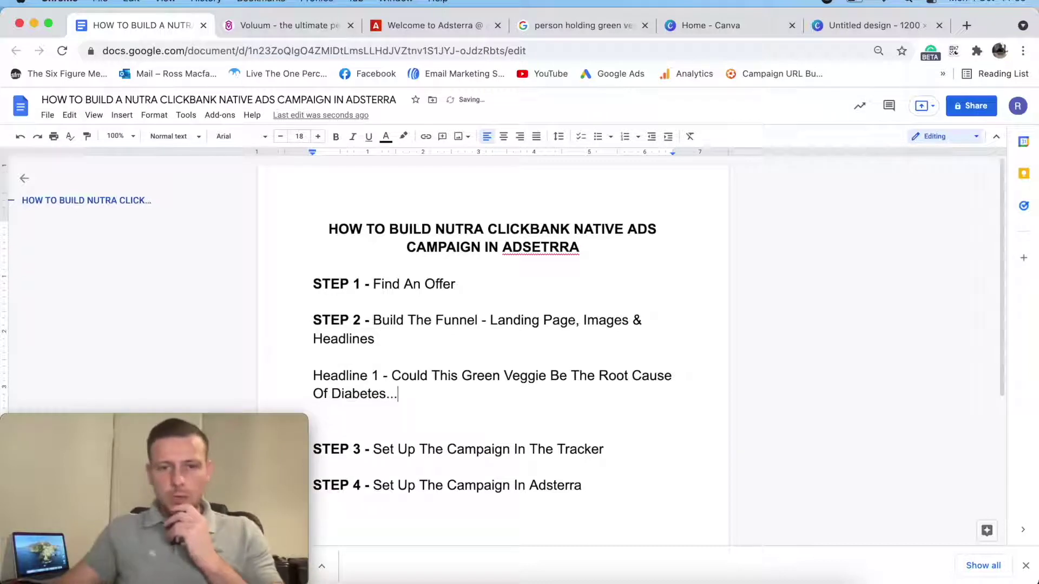
Copy the Headline 1 text into the online counter at lettercount.com and count its characters.
drag(391, 375, 596, 393)
key(super+c)
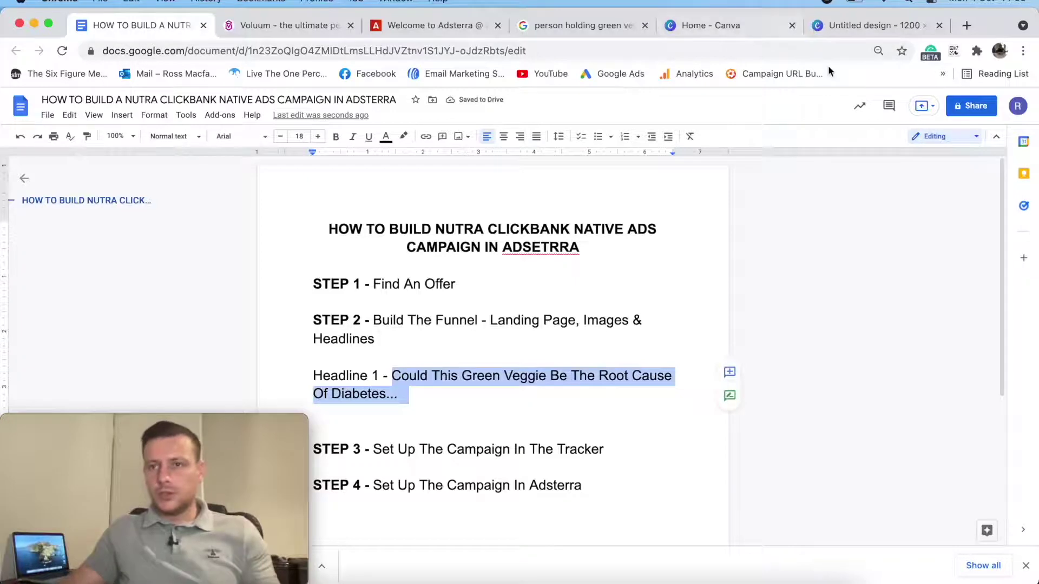
click(966, 26)
text(l)
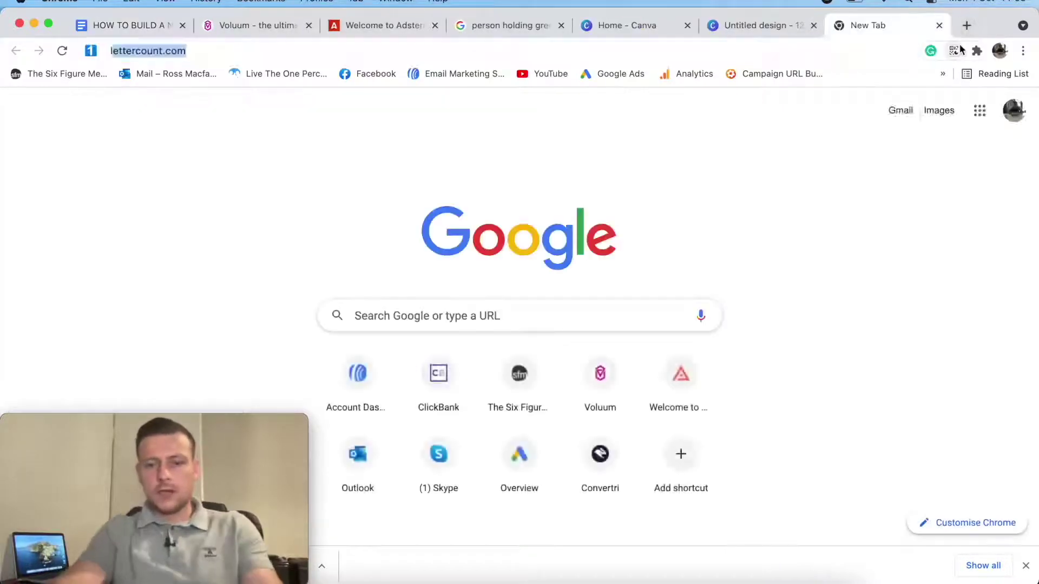
text(etter)
key(Return)
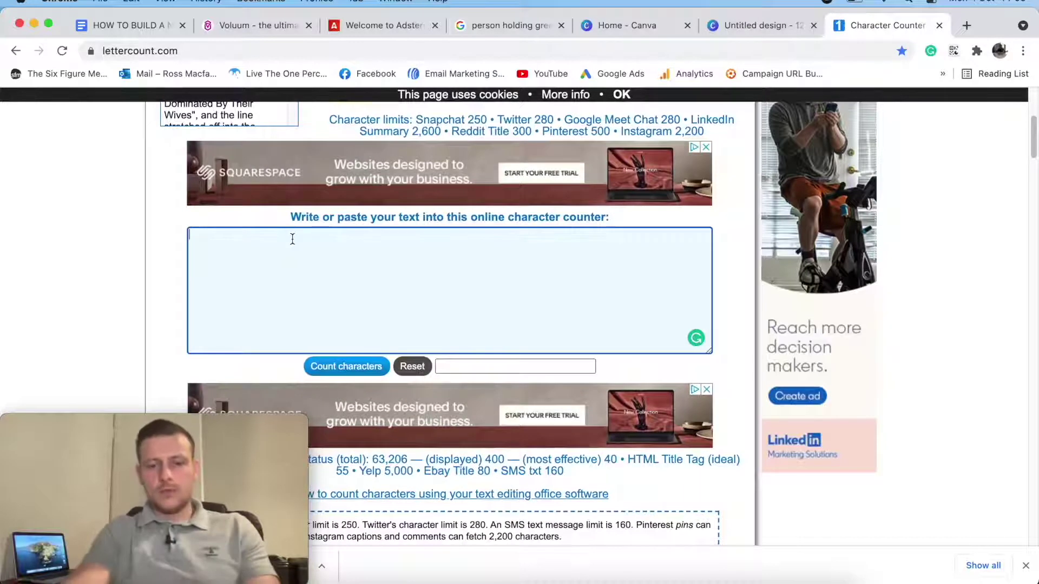
key(super+v)
click(359, 373)
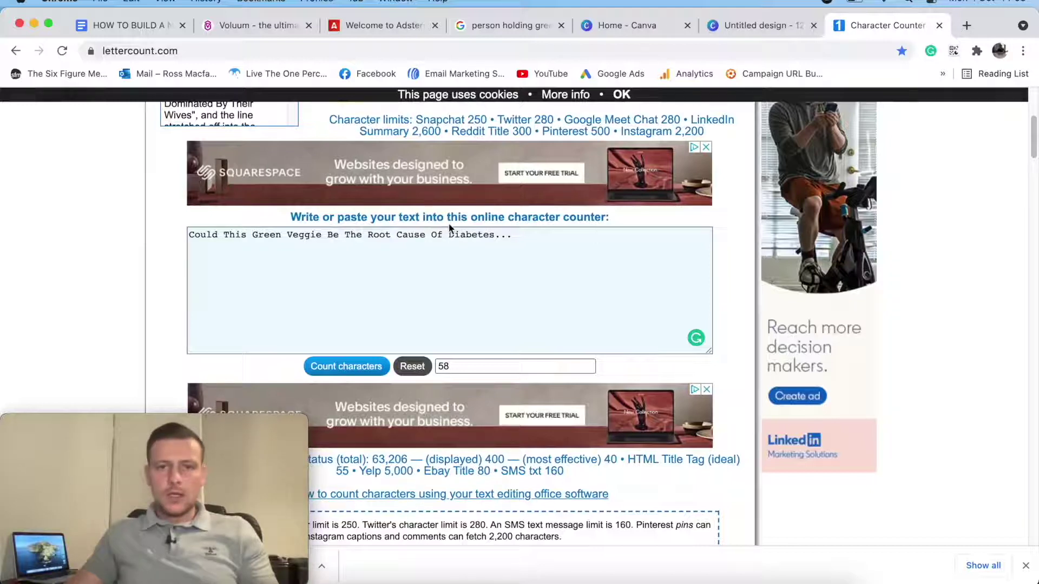
click(551, 237)
key(BackSpace)
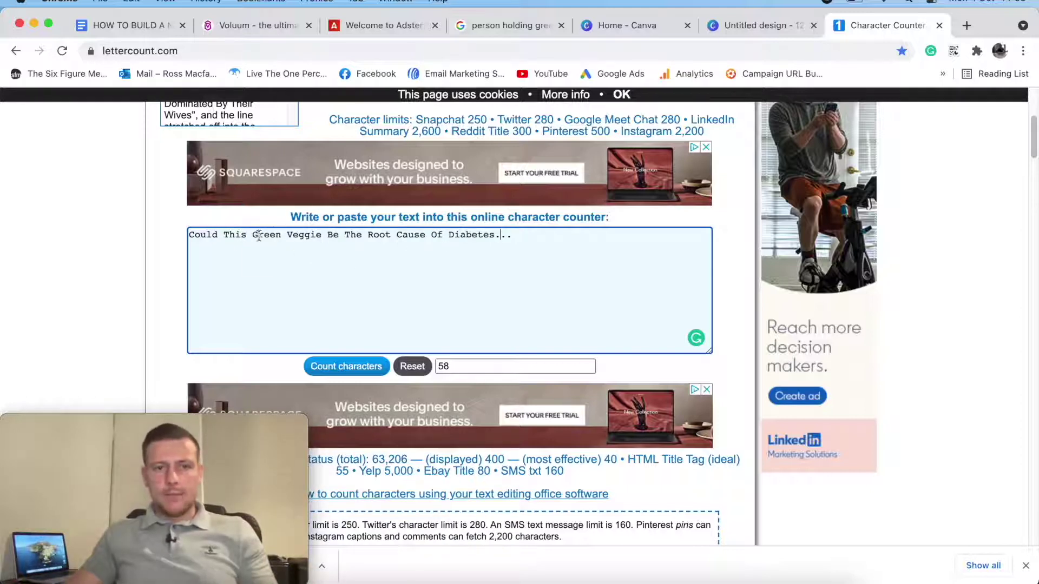
key(Left)
key(Left)
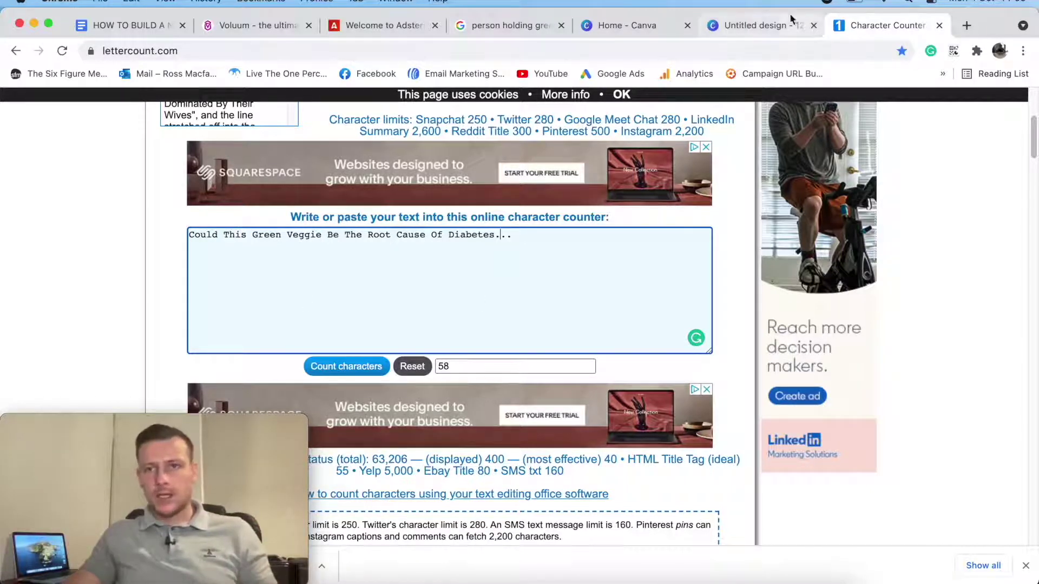
click(130, 25)
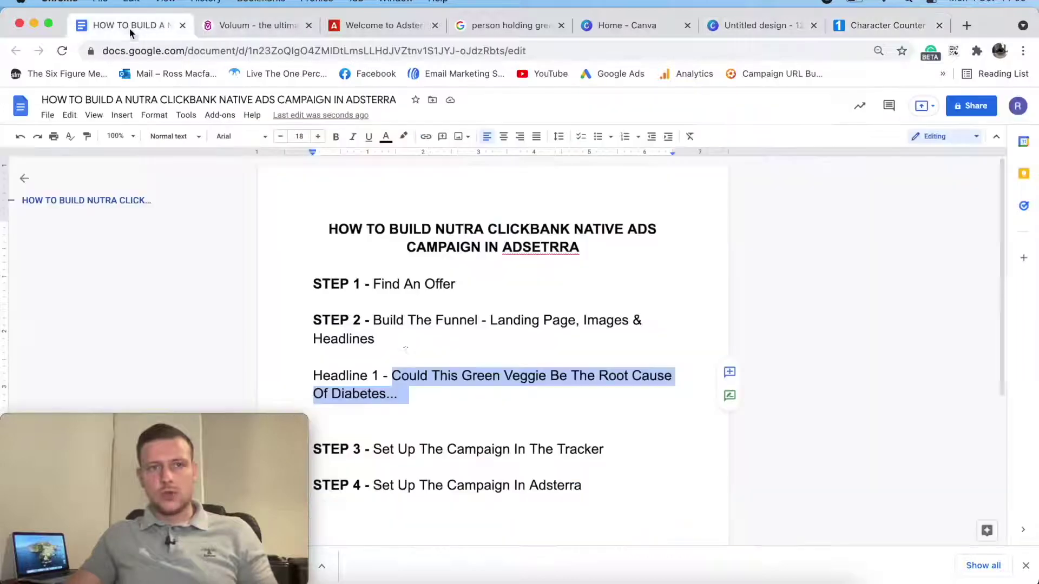
click(460, 410)
double_click(487, 358)
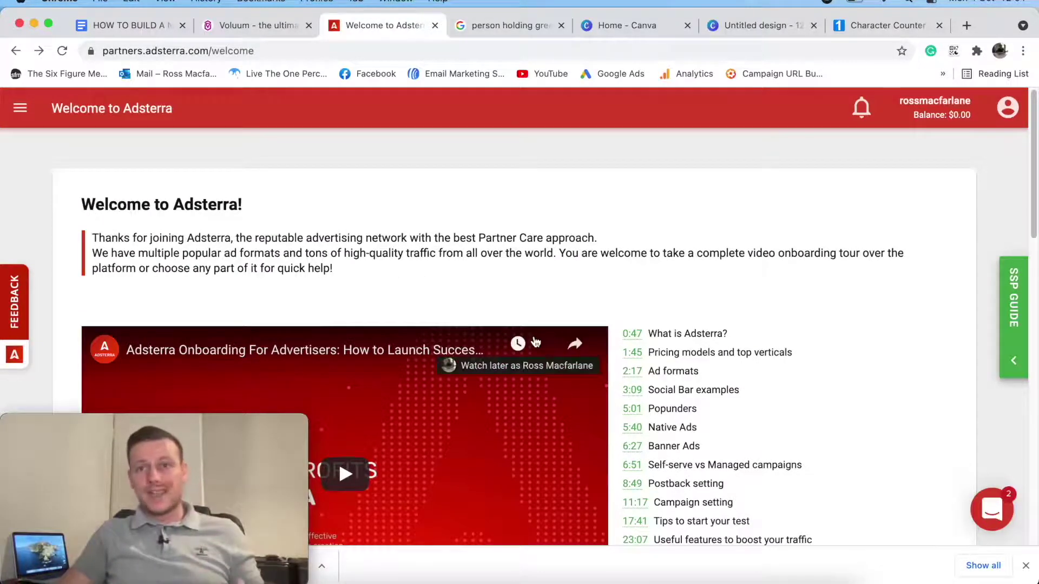
Open the form for creating a new campaign in Adsterra.
click(21, 110)
click(87, 255)
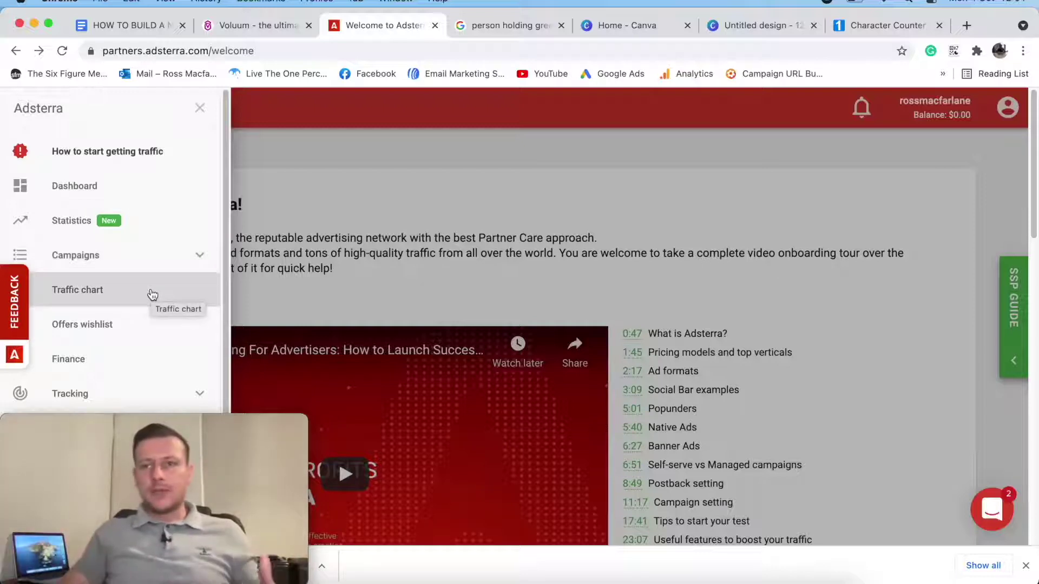
click(96, 263)
click(85, 286)
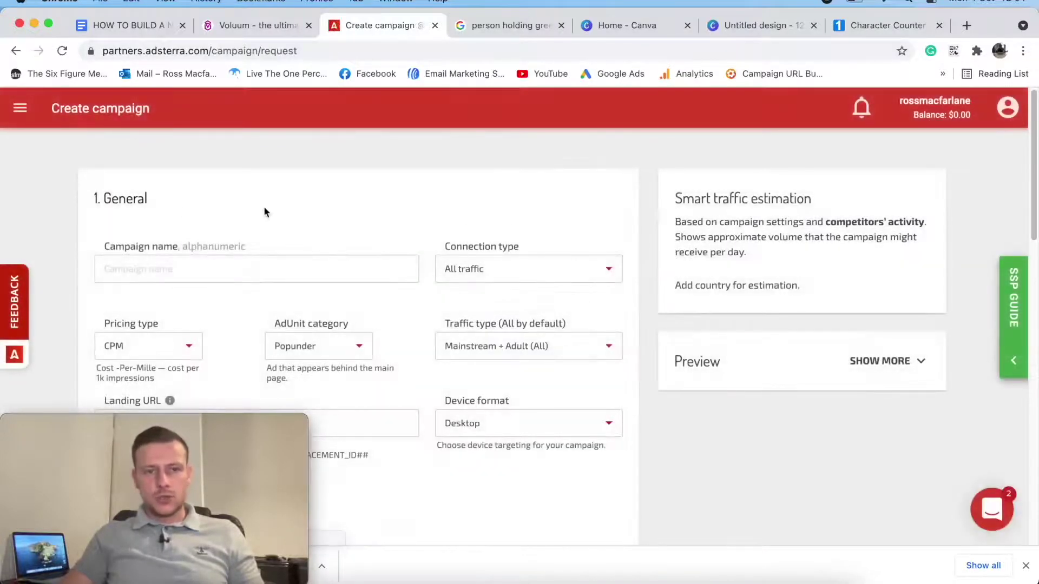
Set the campaign's AdUnit category to Native banner and its traffic type to Mainstream.
scroll(270, 219, down, 5)
scroll(319, 211, up, 1)
click(313, 184)
click(307, 230)
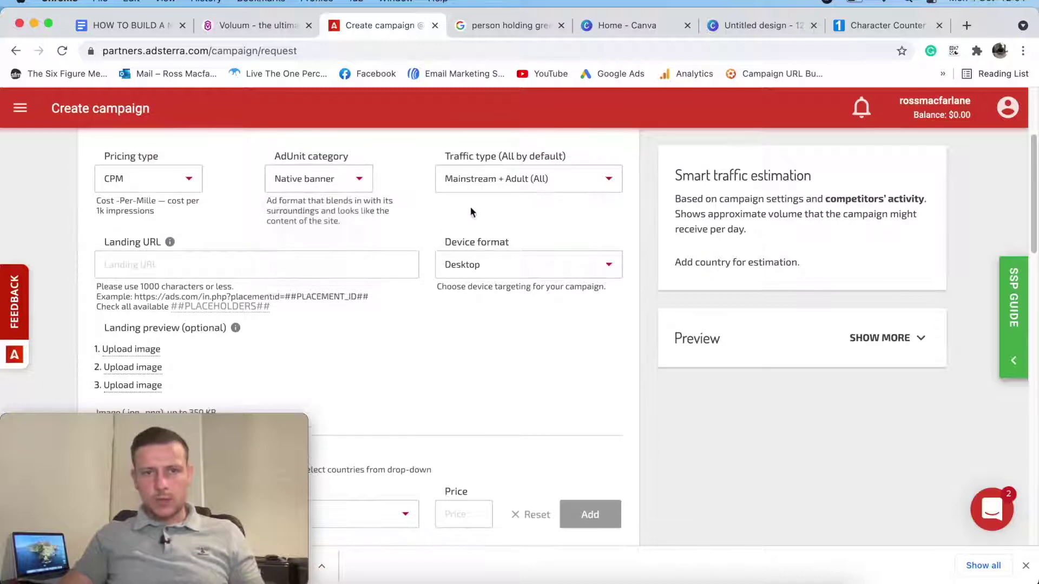
click(550, 187)
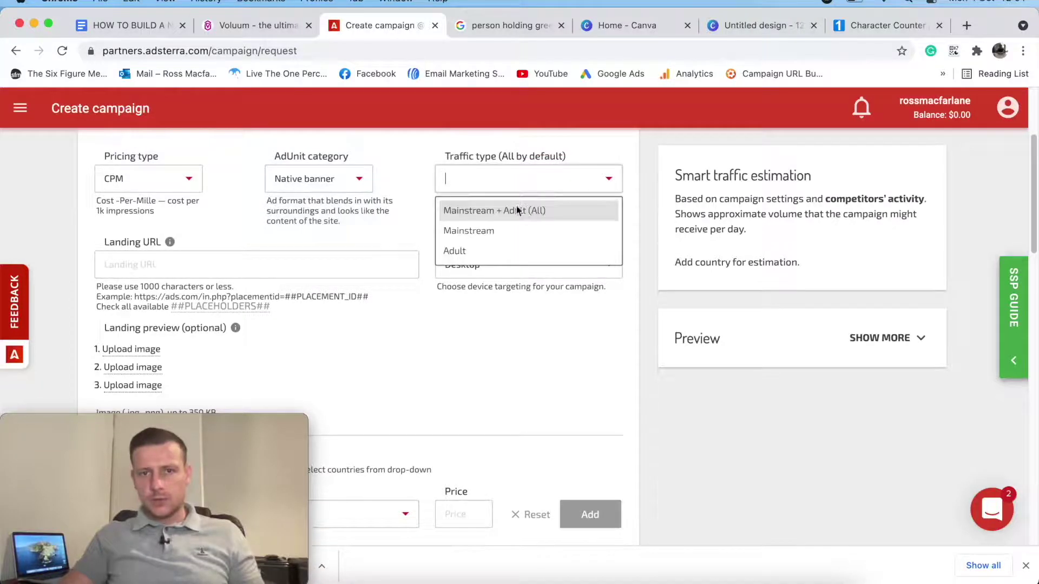
click(486, 232)
Check the title and image requirements for the native creative, and review the images item in Step 2 of the Google Docs plan.
scroll(355, 217, down, 3)
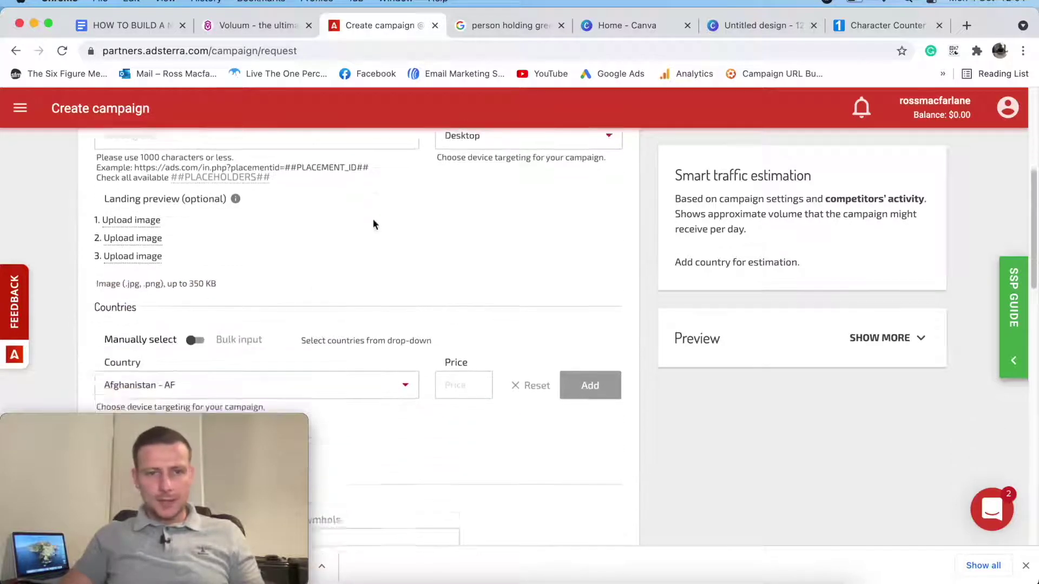
scroll(373, 224, down, 10)
scroll(518, 197, up, 3)
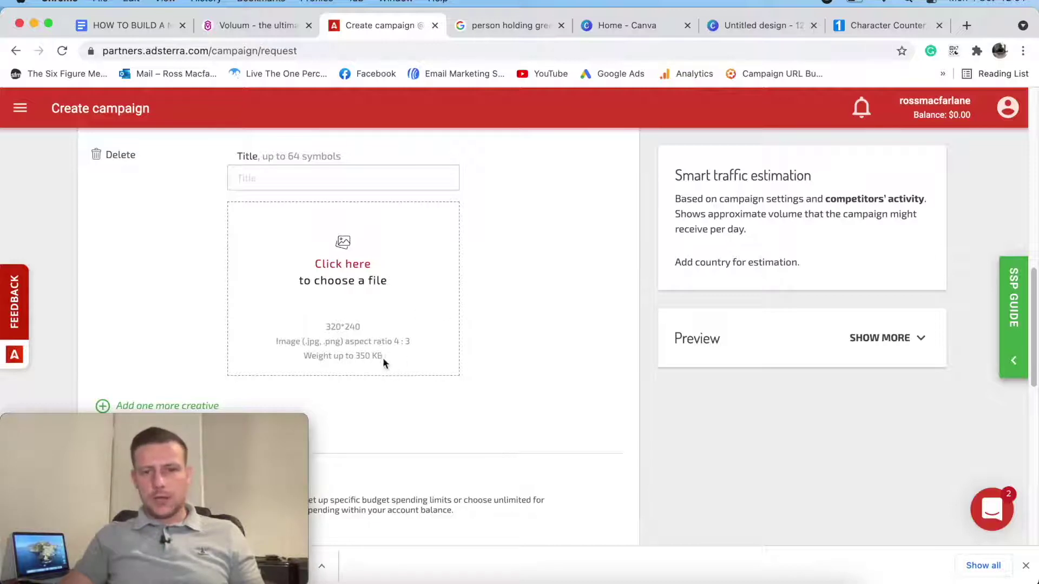
scroll(372, 353, up, 1)
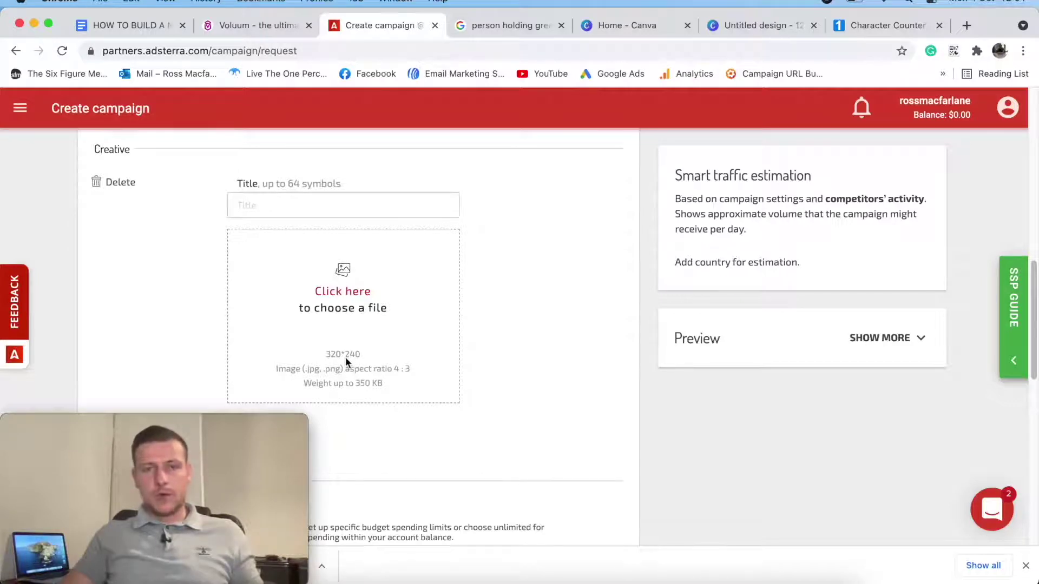
click(135, 25)
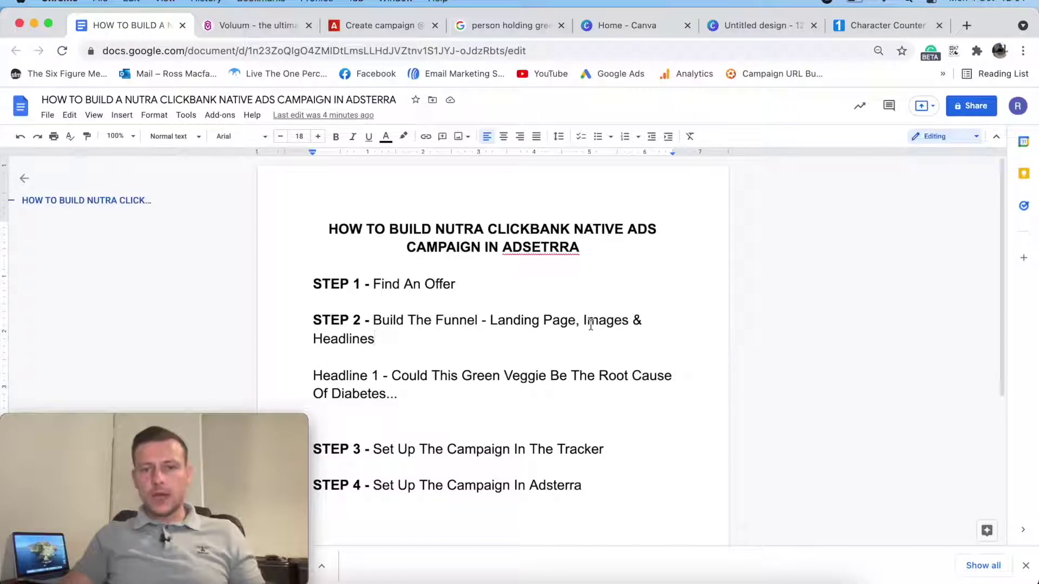
drag(578, 320, 626, 321)
key(Up)
key(Up)
key(Up)
key(Up)
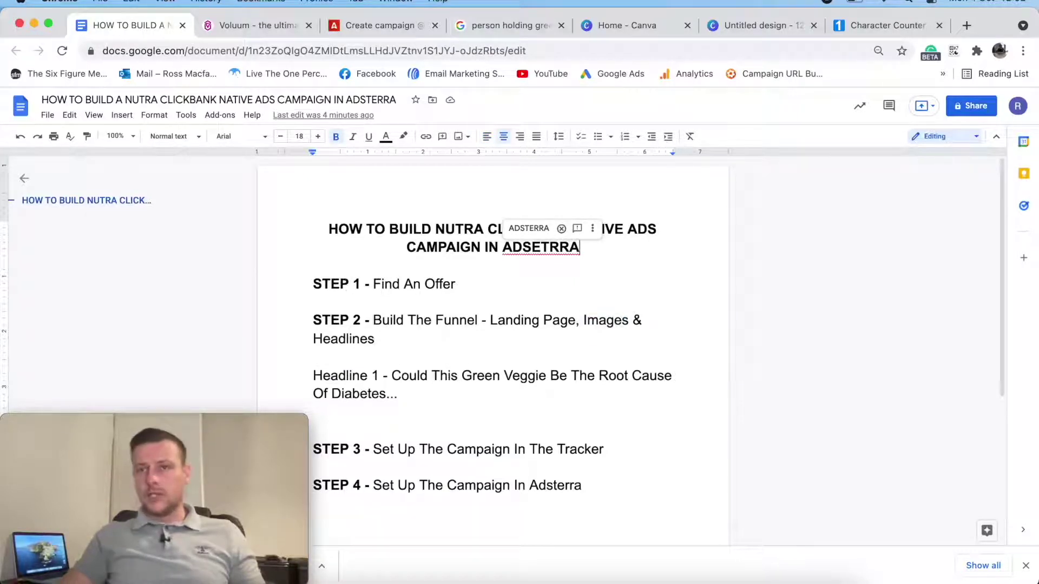
Close the character counter page and browse Google Images results for "green veggies".
click(967, 25)
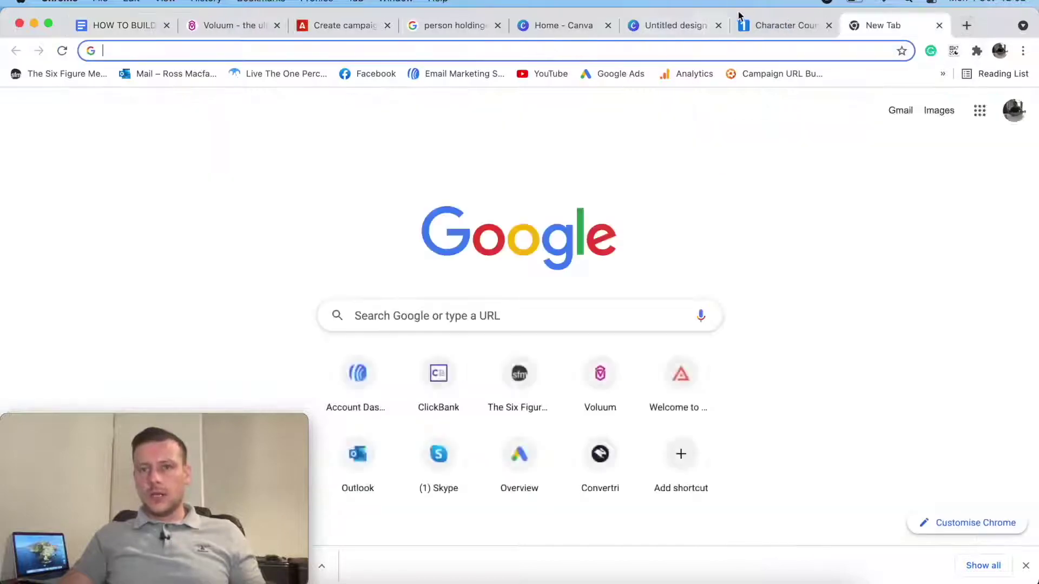
click(784, 24)
click(830, 25)
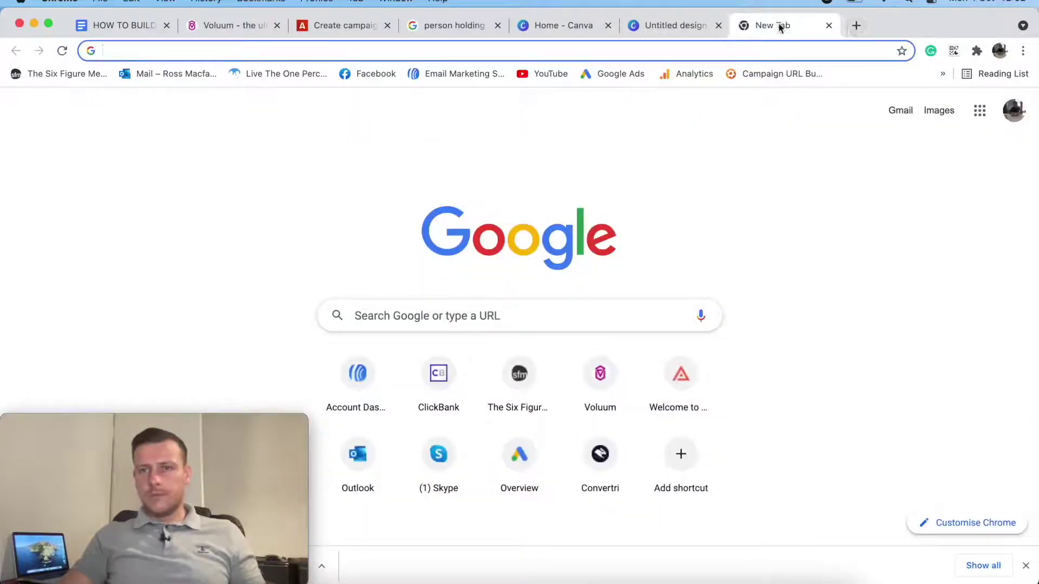
text(green ve)
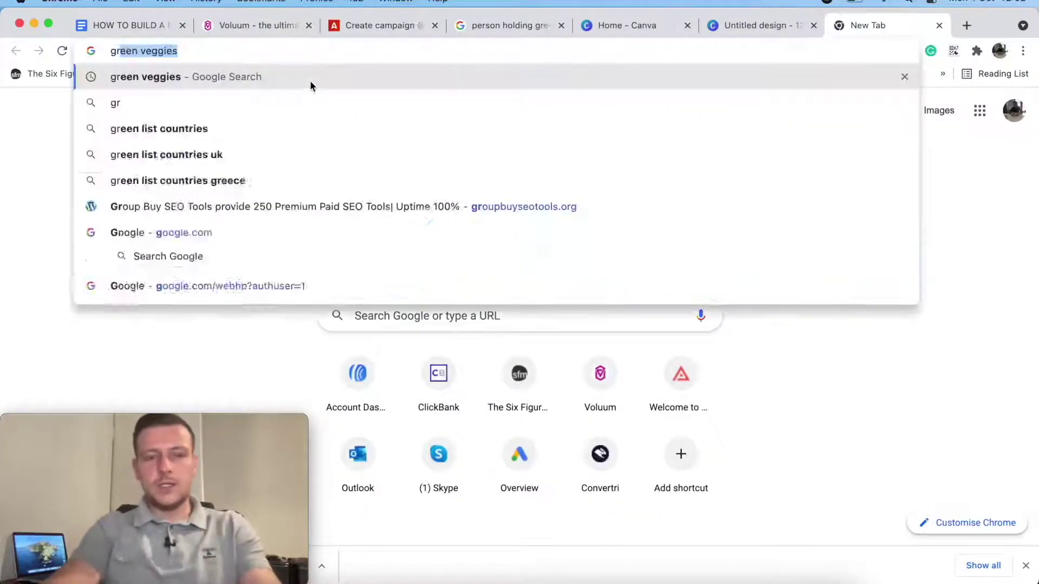
text(ggies)
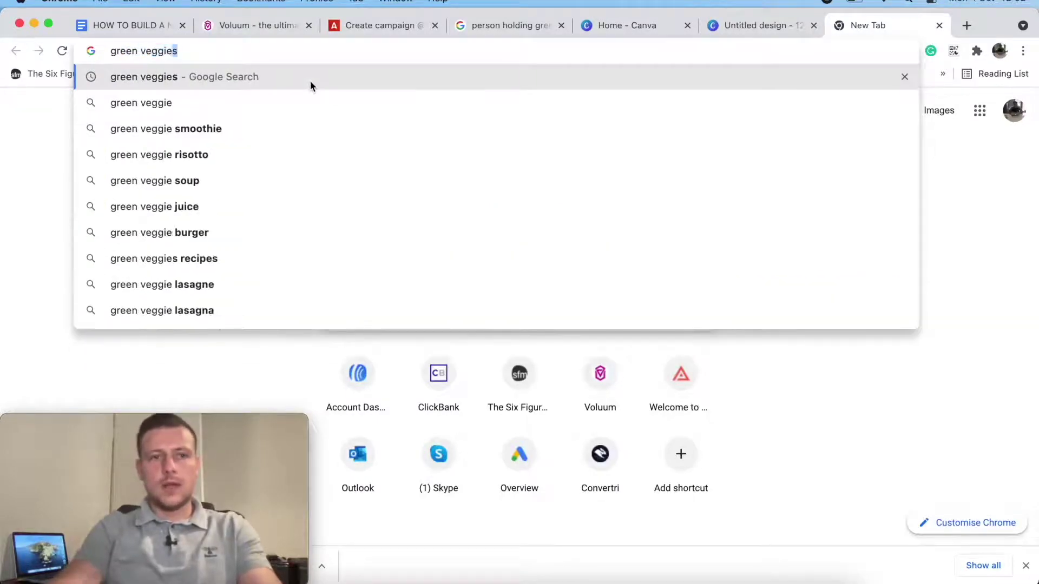
key(Return)
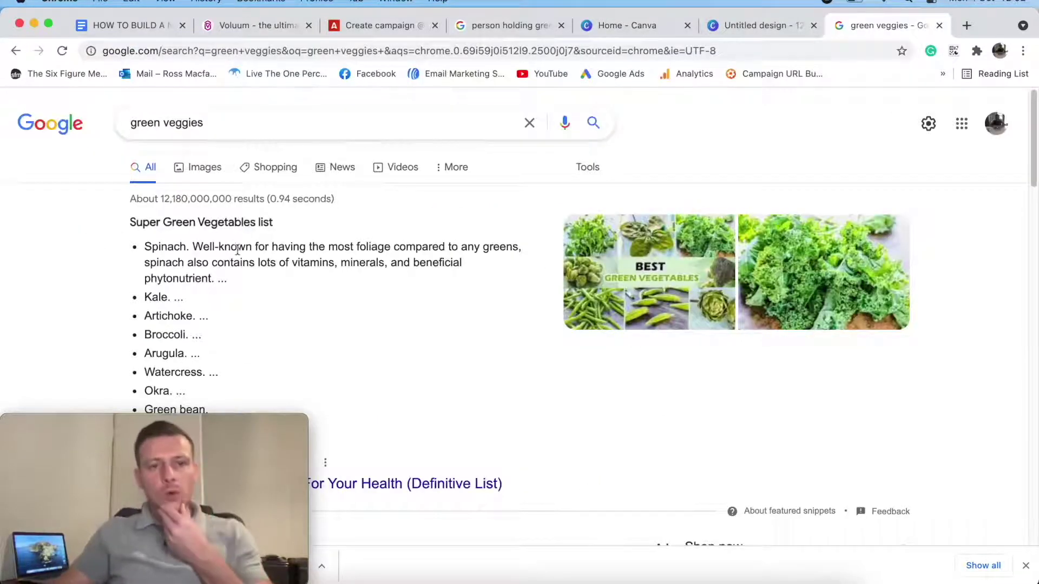
click(206, 175)
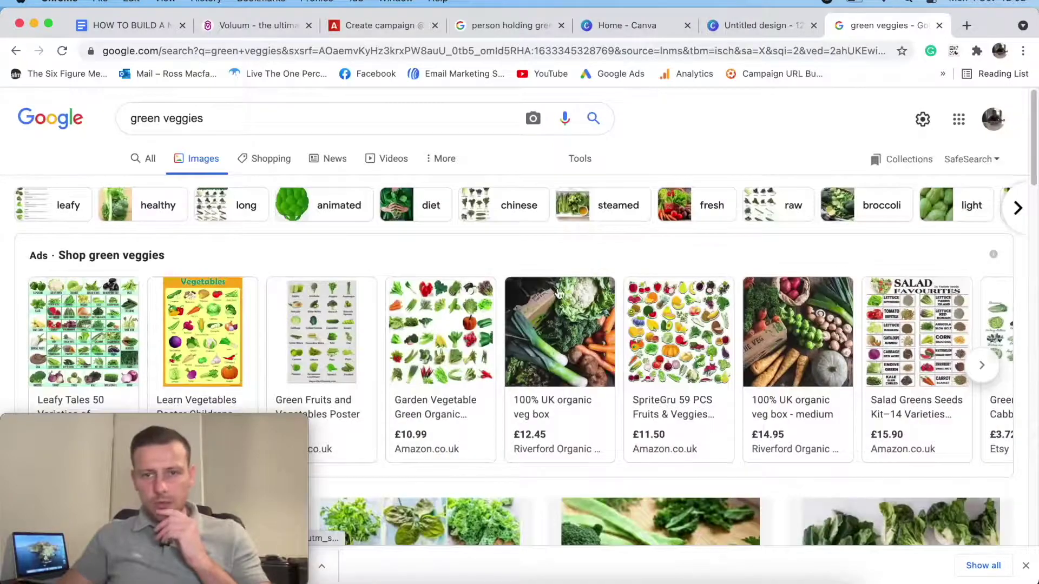
scroll(574, 281, down, 10)
scroll(545, 299, down, 8)
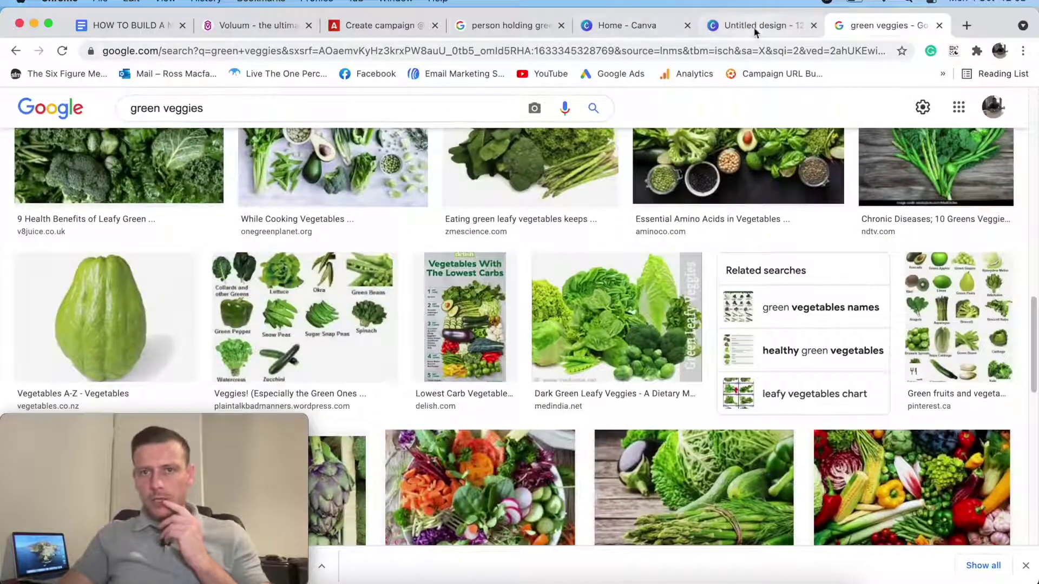
Close the untitled Canva design and go to the Canva home page.
click(773, 27)
click(813, 25)
click(629, 27)
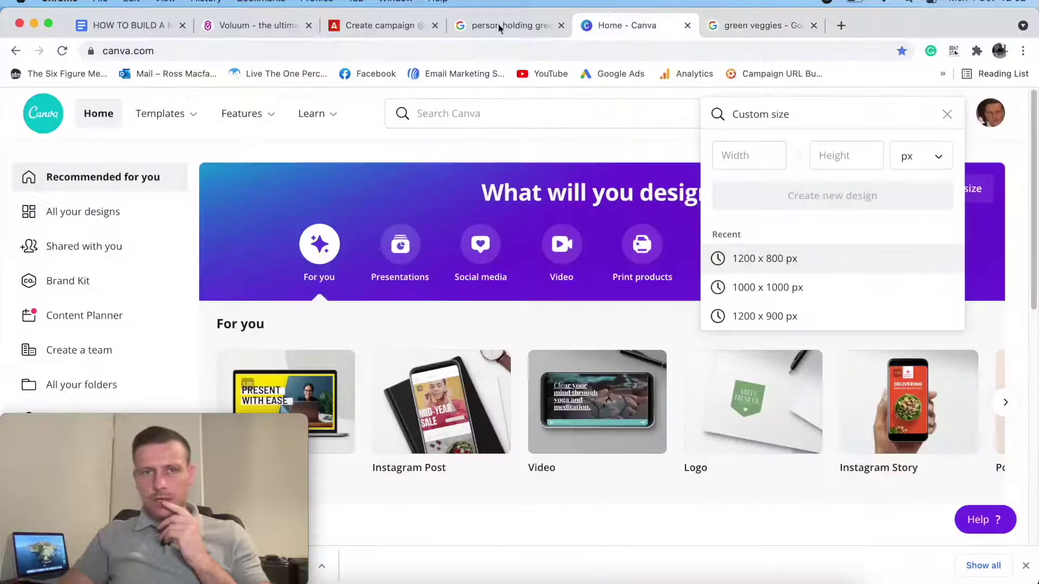
Check the required image size in the Adsterra creative form, and create a blank 320 x 240 px custom-size design in Canva.
click(351, 26)
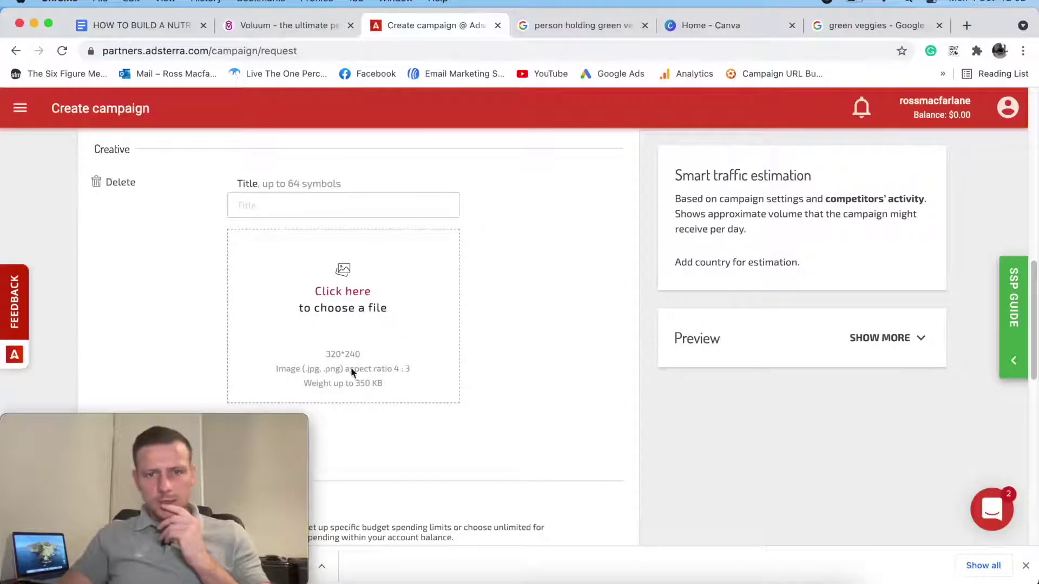
click(773, 25)
click(736, 151)
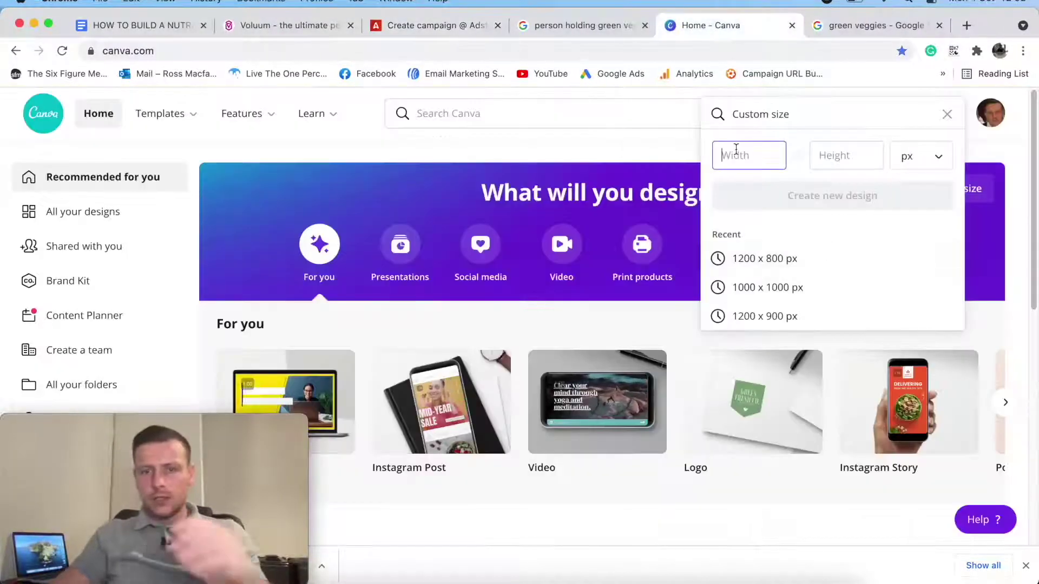
text(320)
key(Tab)
text(240)
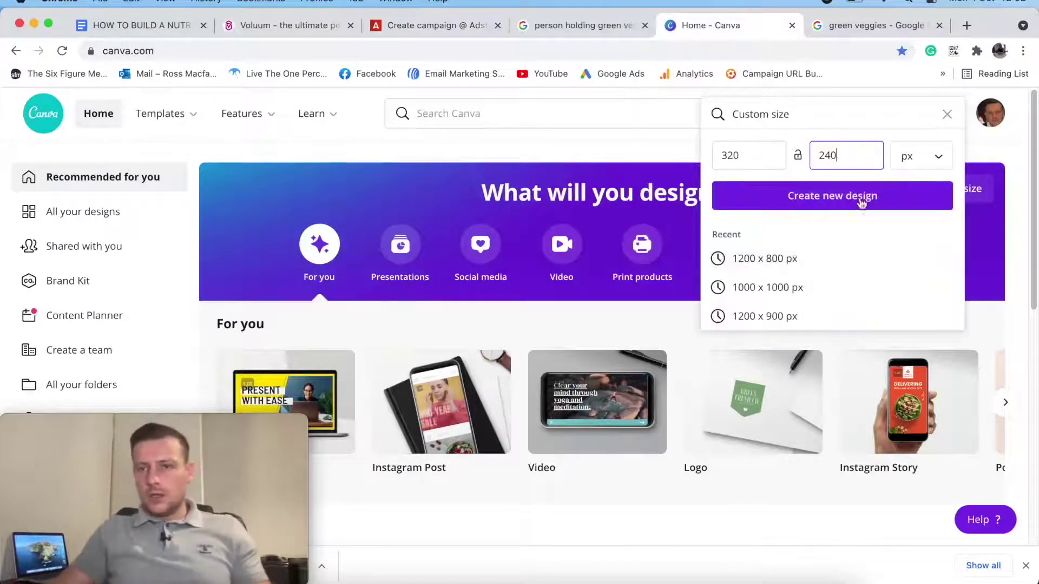
click(860, 196)
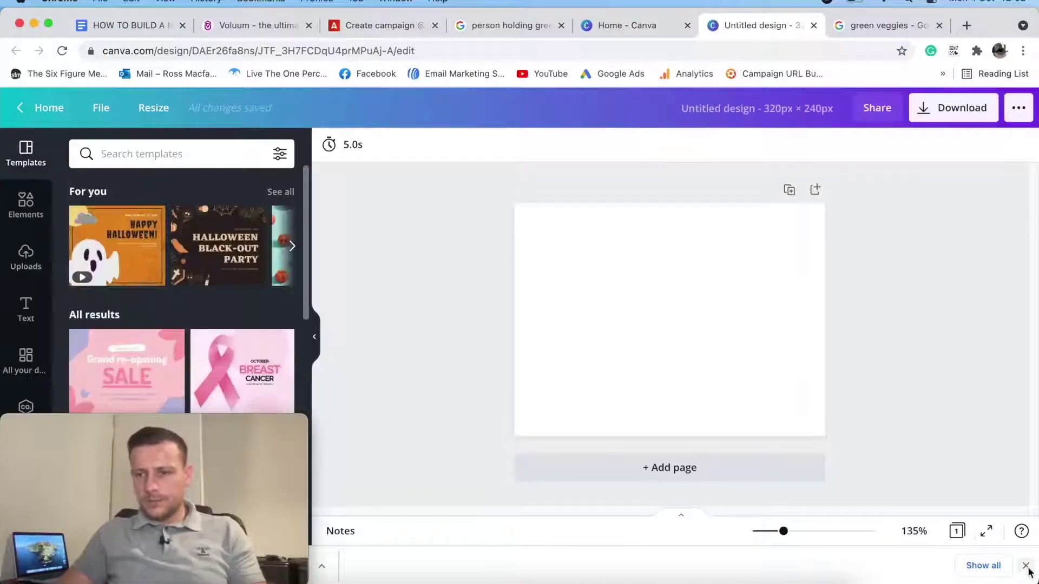
Change the "green veggies" Google Images search to "person holding weird green veggies".
click(877, 26)
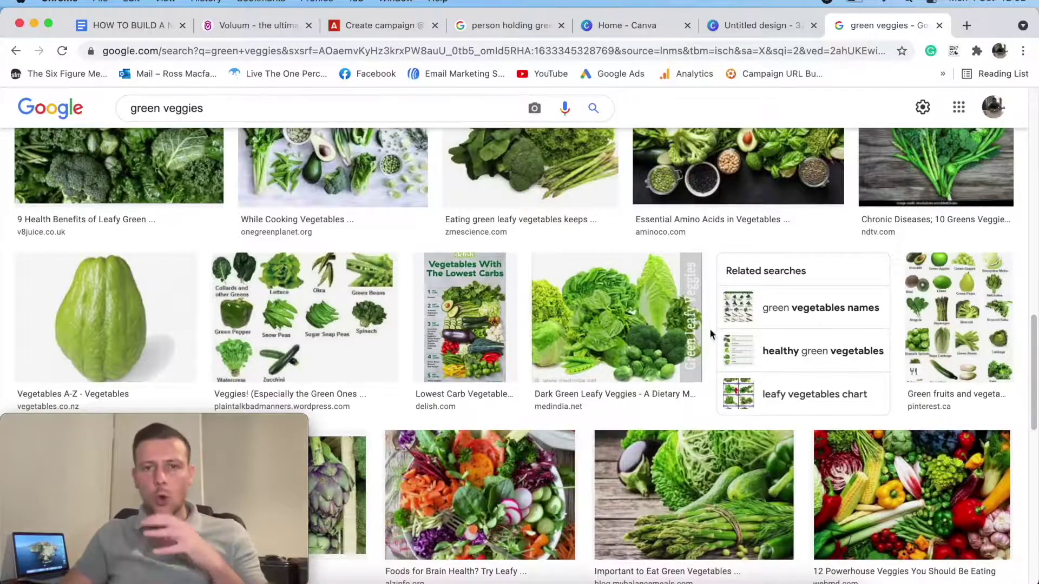
scroll(706, 331, up, 10)
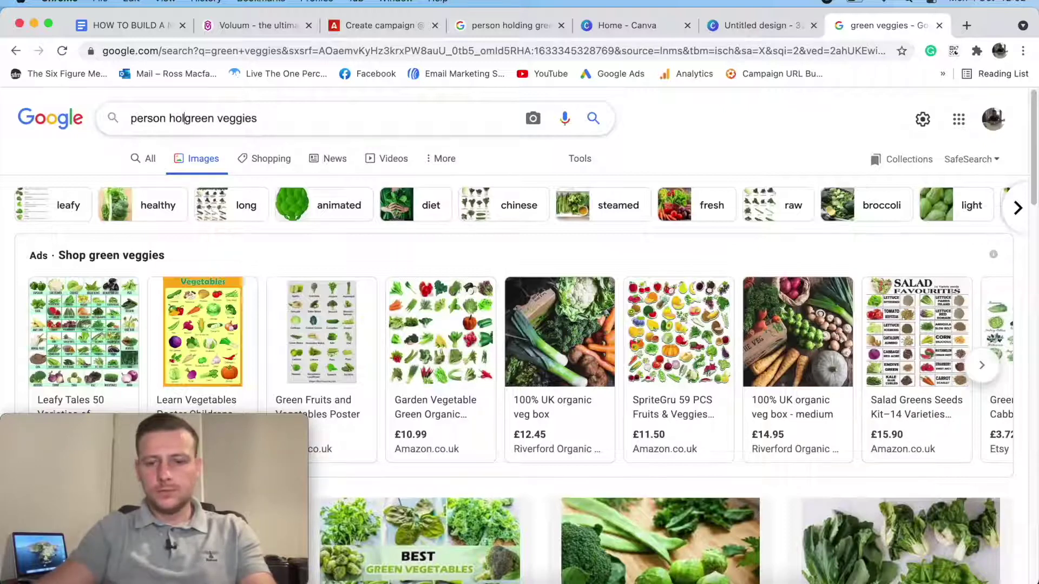
text(g )
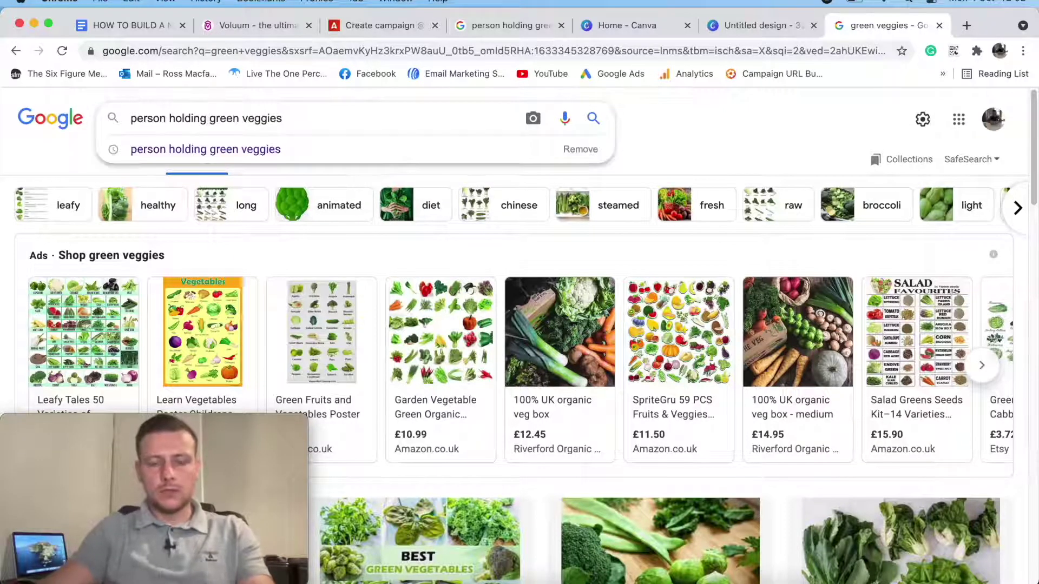
text(weird)
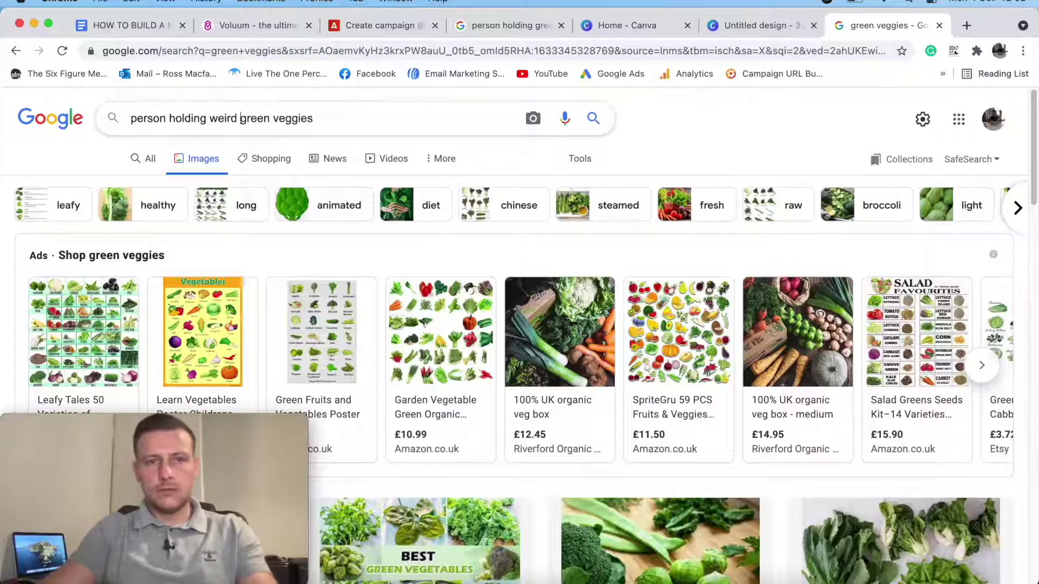
key(Return)
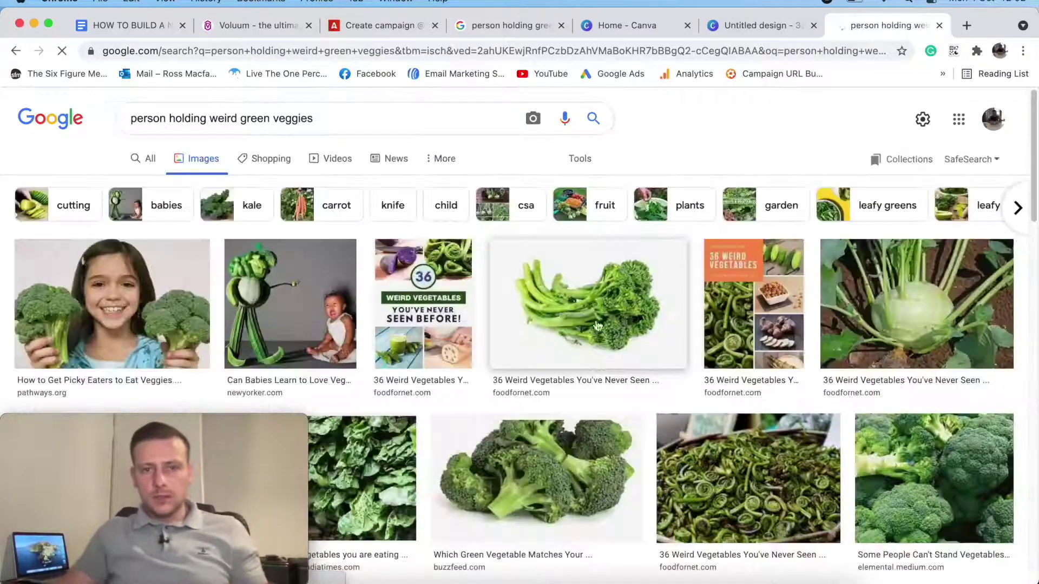
Browse the results via the giant vegetable photo and open the related image of a man holding a small marrow behind a giant one.
scroll(289, 307, down, 1)
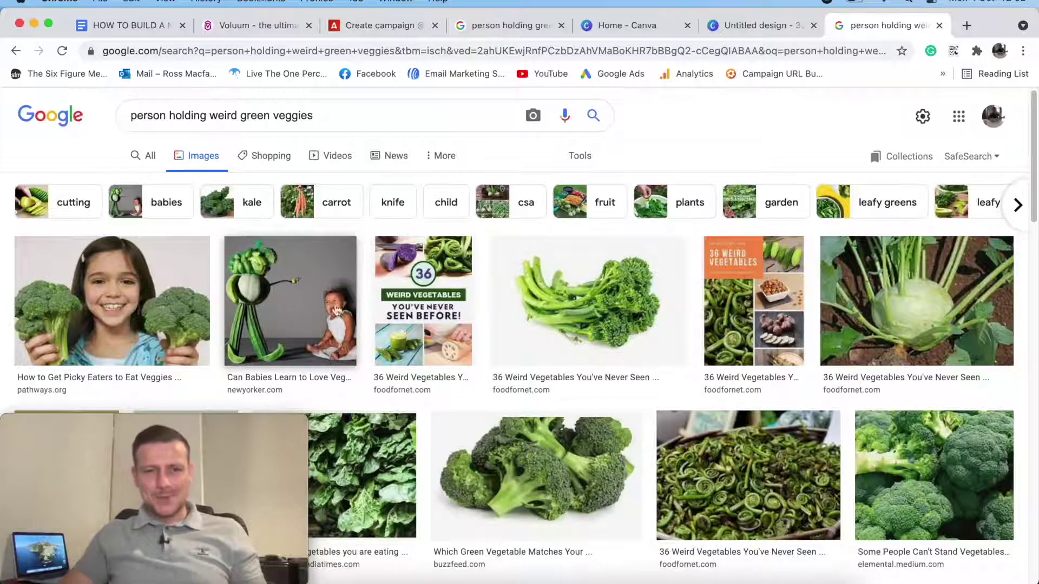
scroll(584, 341, down, 7)
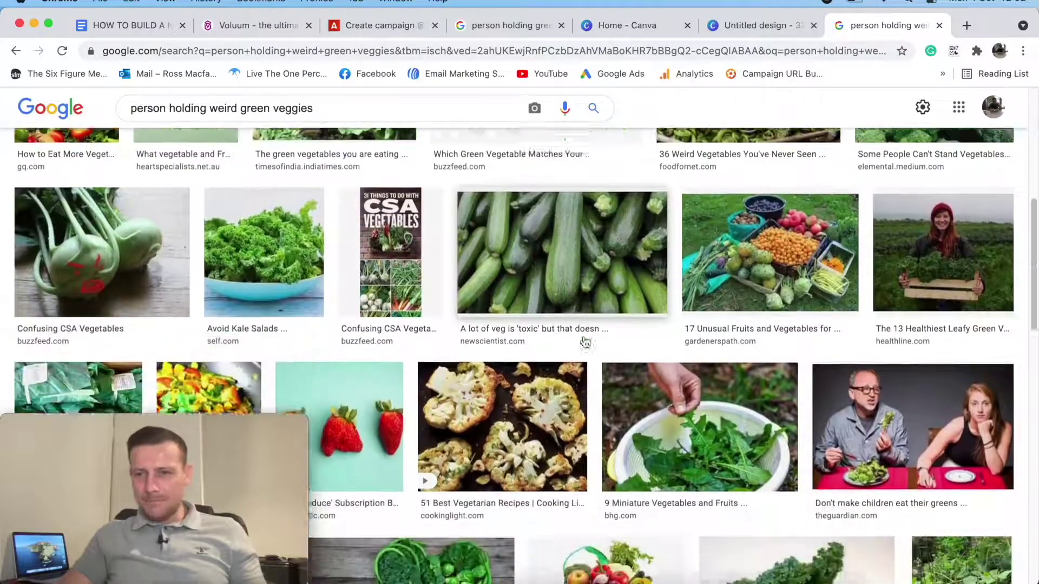
scroll(584, 341, down, 8)
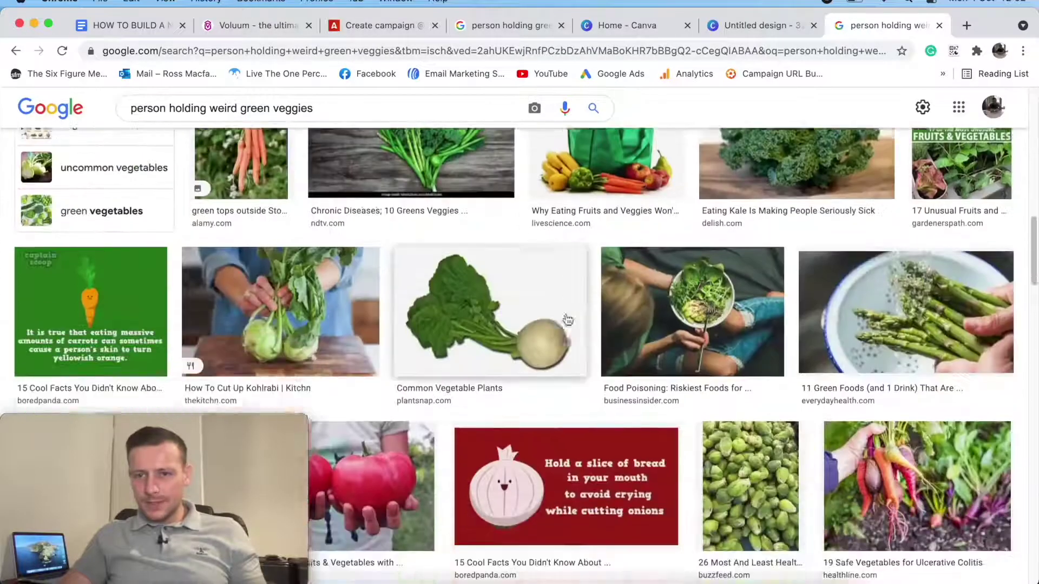
scroll(567, 320, down, 9)
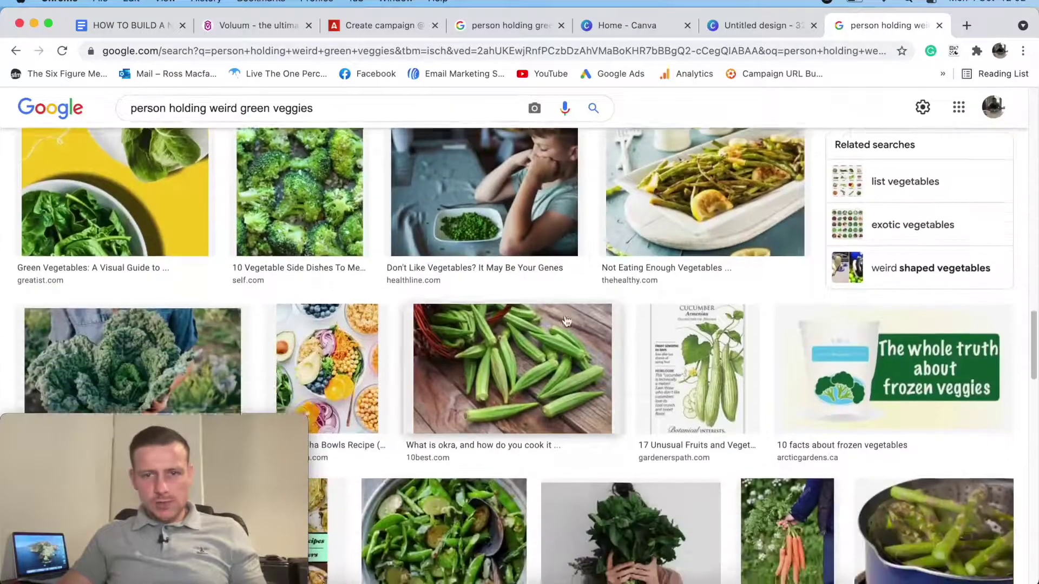
scroll(567, 320, down, 8)
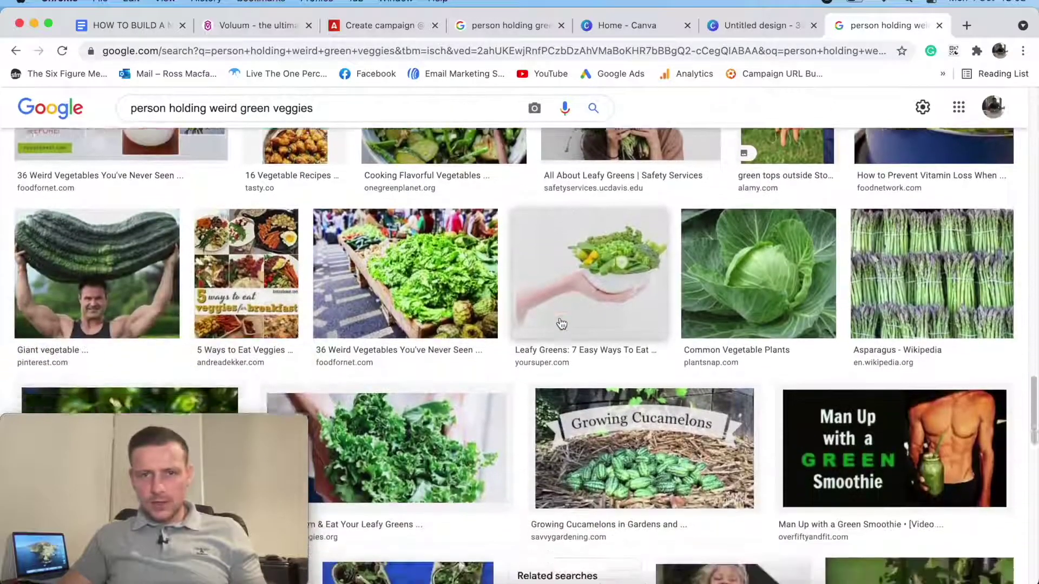
scroll(561, 324, down, 2)
scroll(516, 311, up, 2)
click(76, 227)
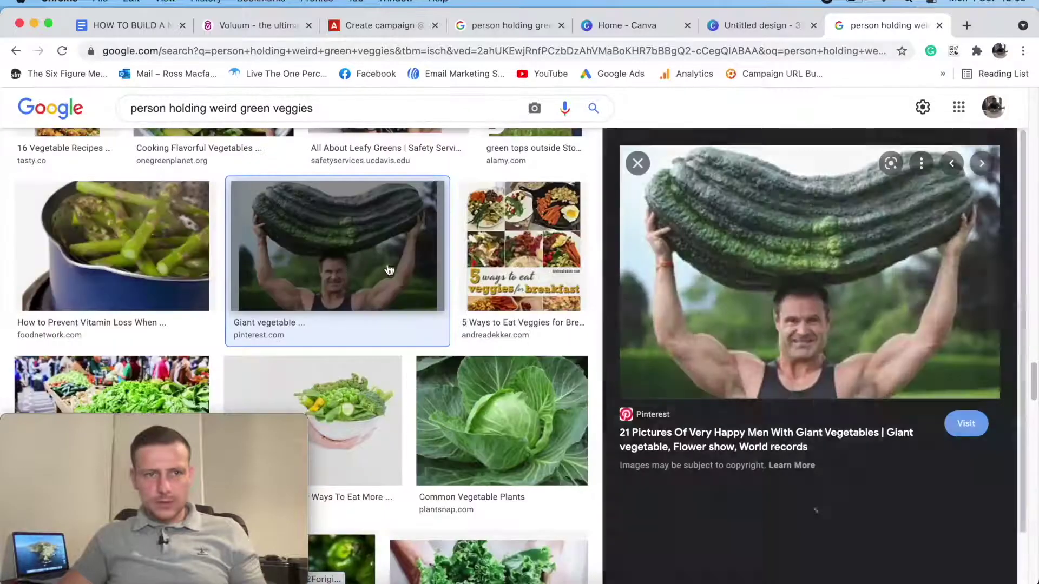
scroll(787, 293, down, 6)
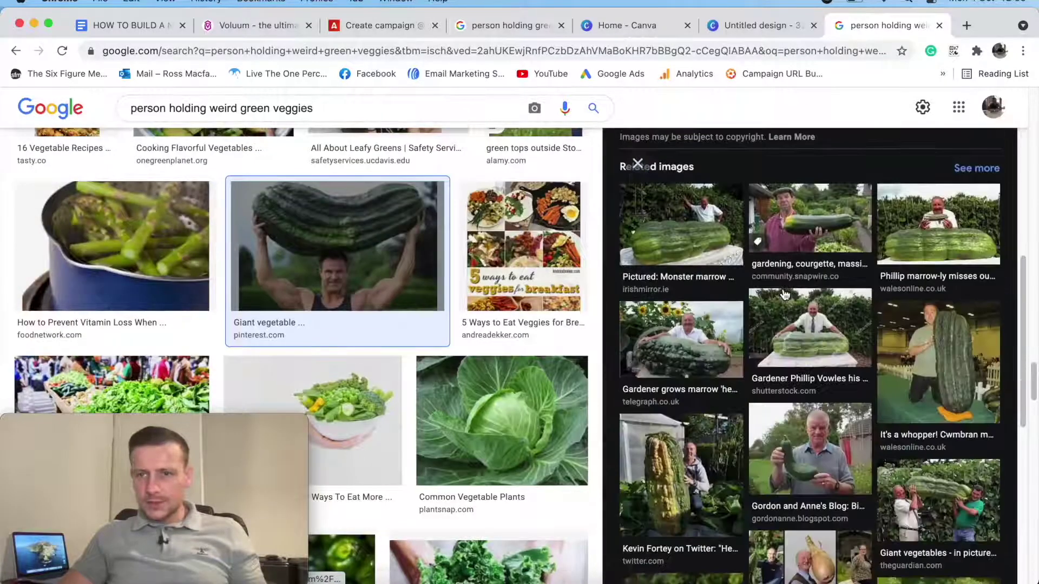
click(983, 232)
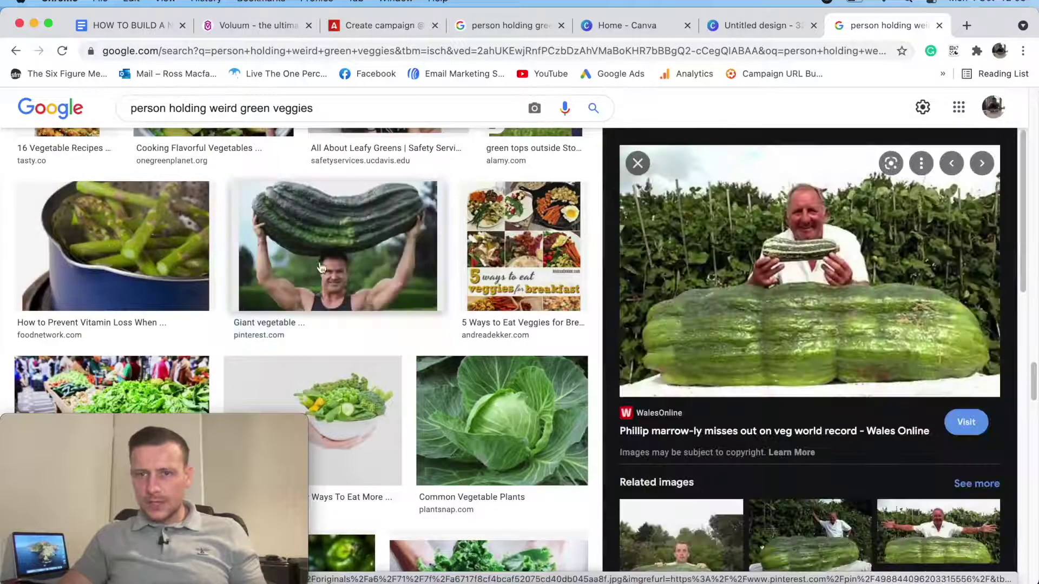
Save the previewed giant marrow photo to the Downloads folder as "Diabetes Image 2".
right_click(787, 269)
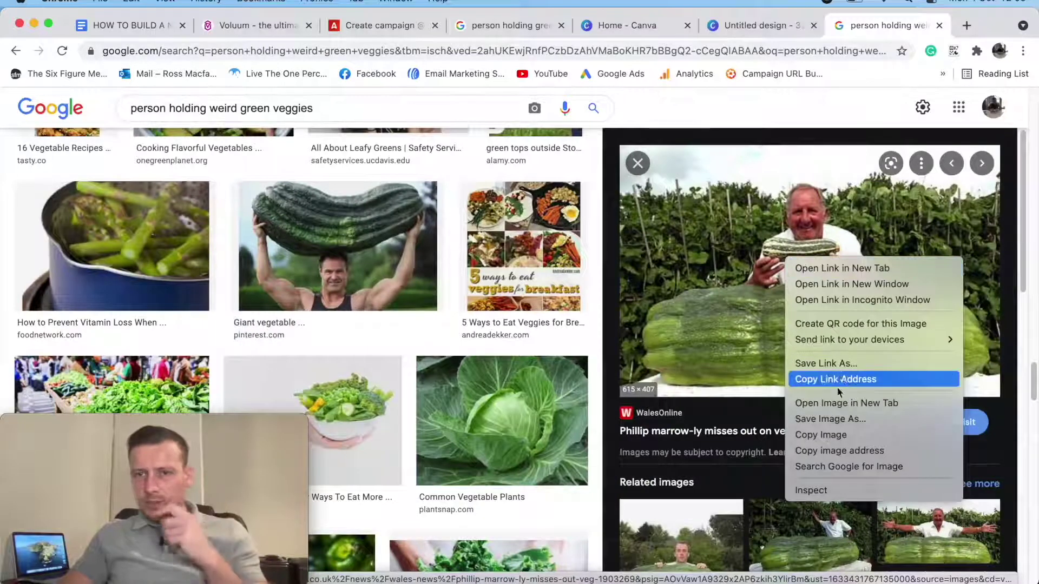
click(809, 417)
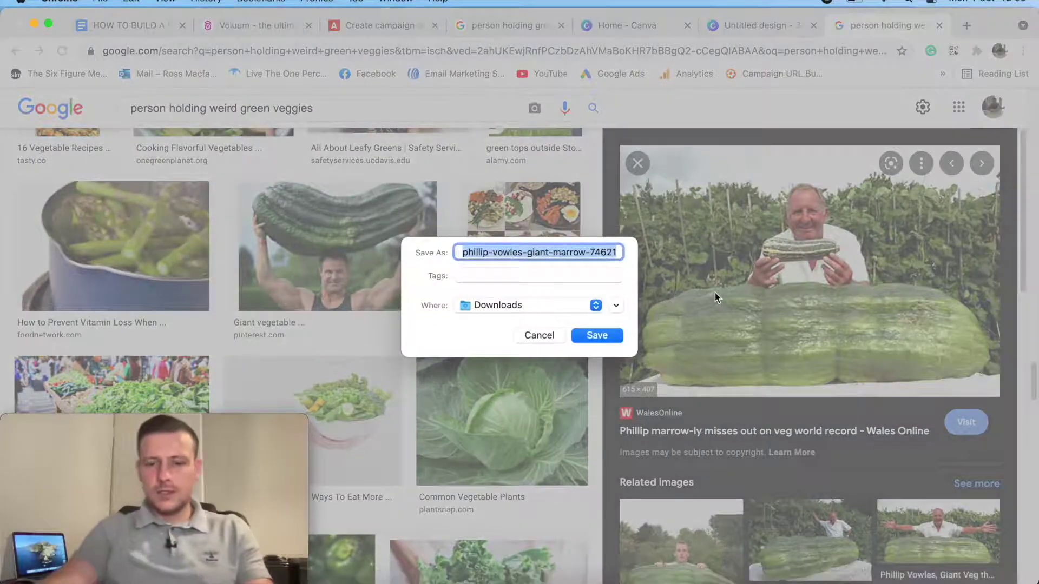
key(BackSpace)
text(Diabetes Image 2)
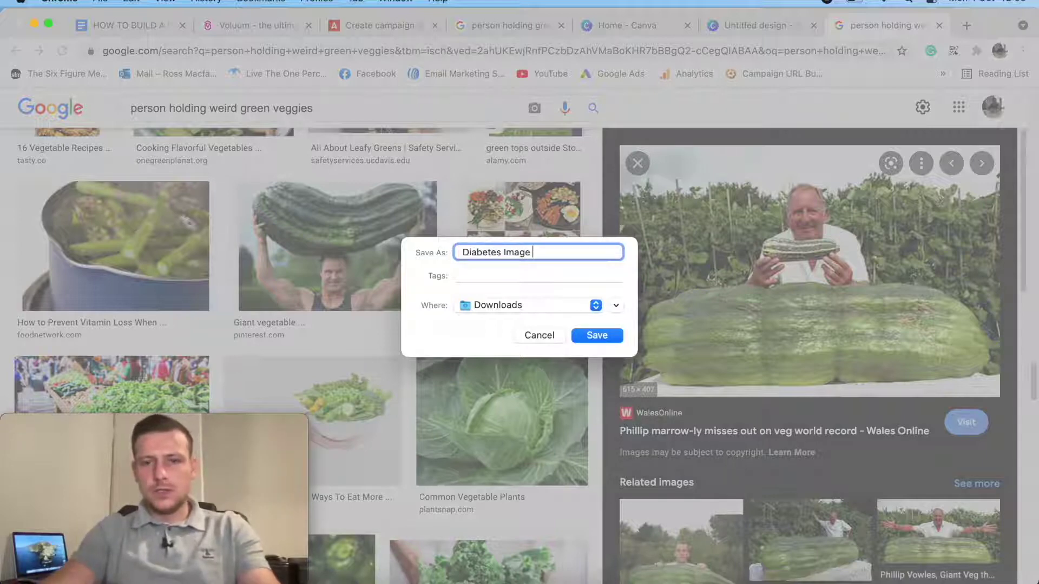
click(616, 337)
Look through the related giant marrow images, preview the man with outstretched arms behind a marrow, and close the preview.
scroll(773, 349, down, 10)
scroll(774, 349, down, 5)
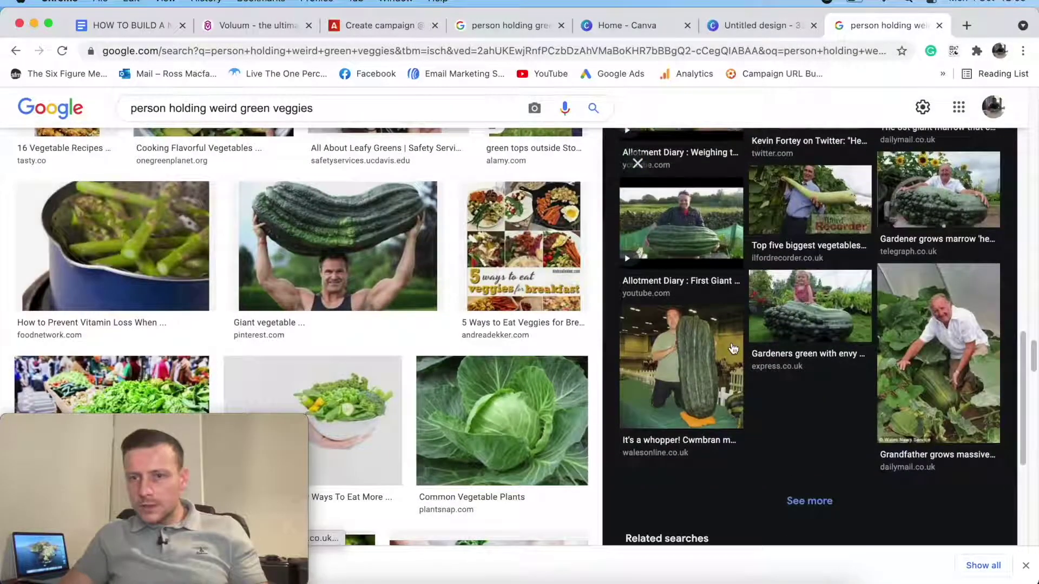
click(662, 337)
scroll(673, 331, down, 5)
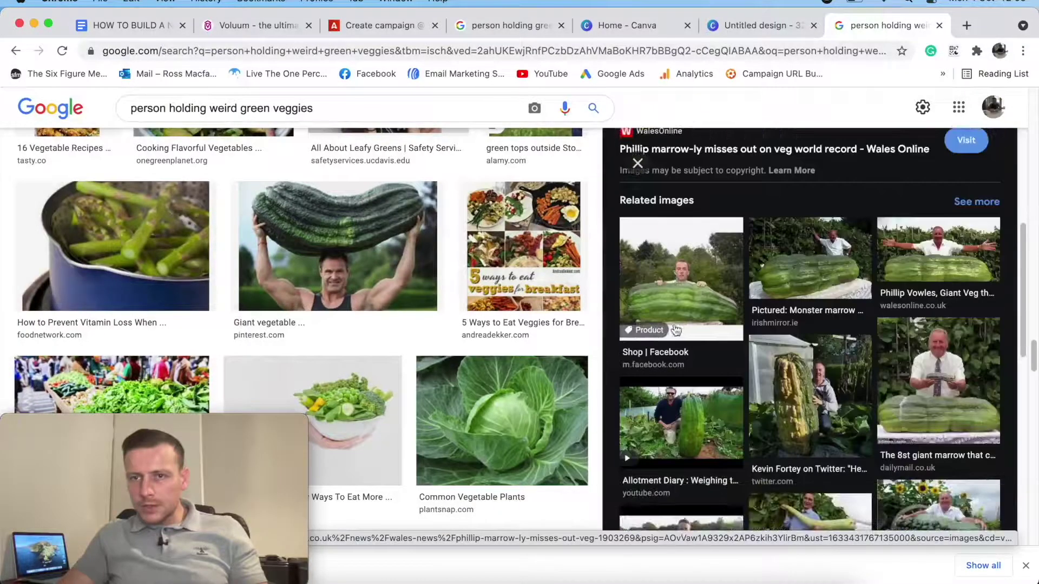
scroll(675, 331, up, 2)
click(951, 345)
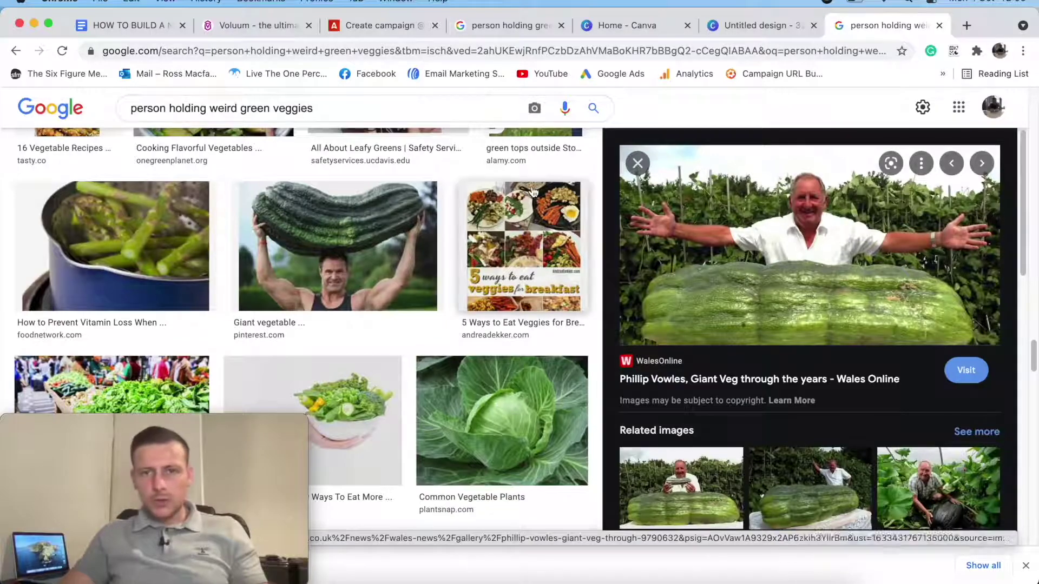
click(638, 163)
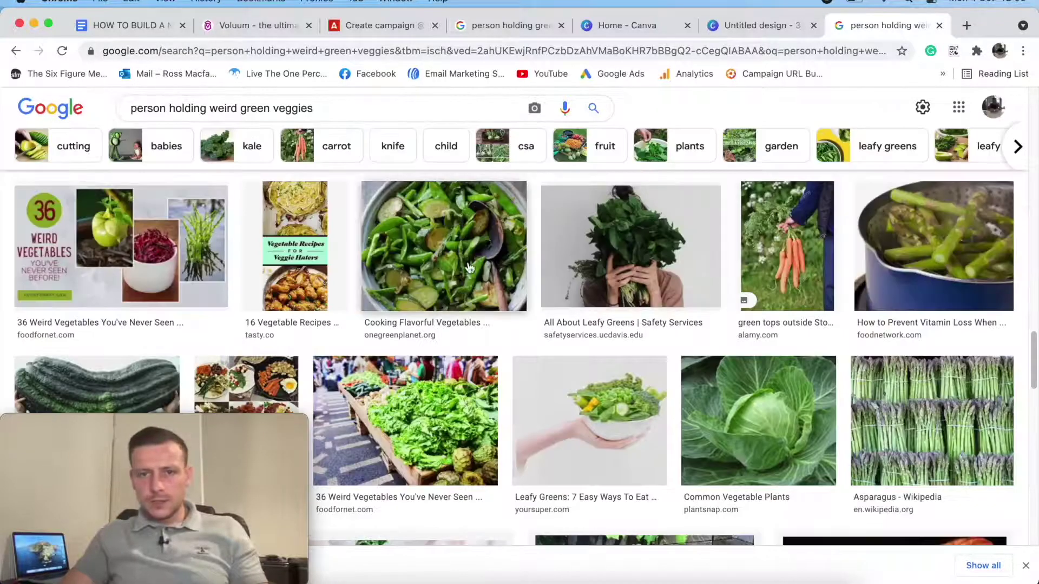
Open the full set of images related to the photo of a man lifting a giant vegetable overhead.
scroll(710, 279, down, 3)
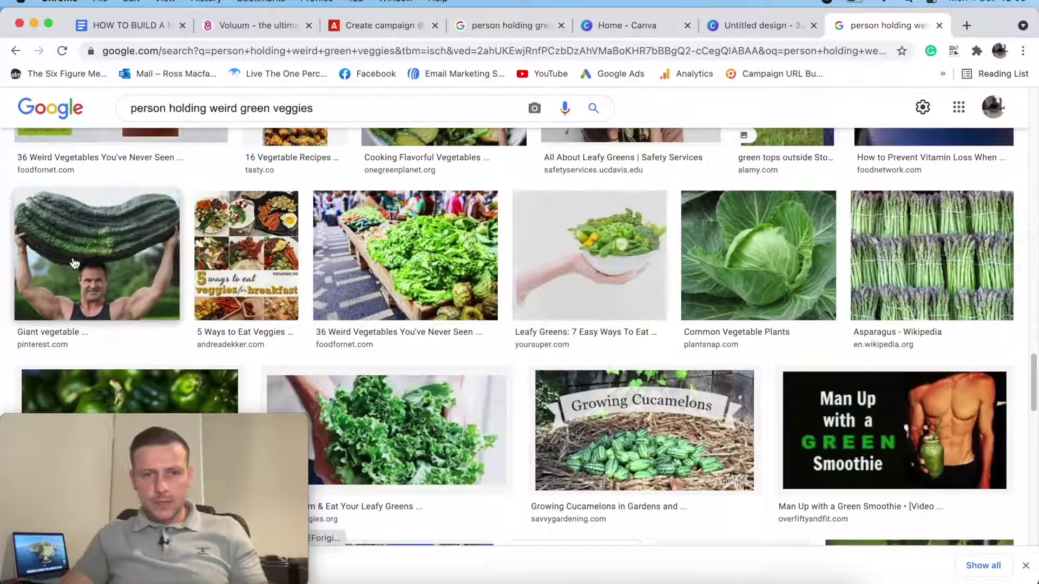
click(74, 263)
click(971, 400)
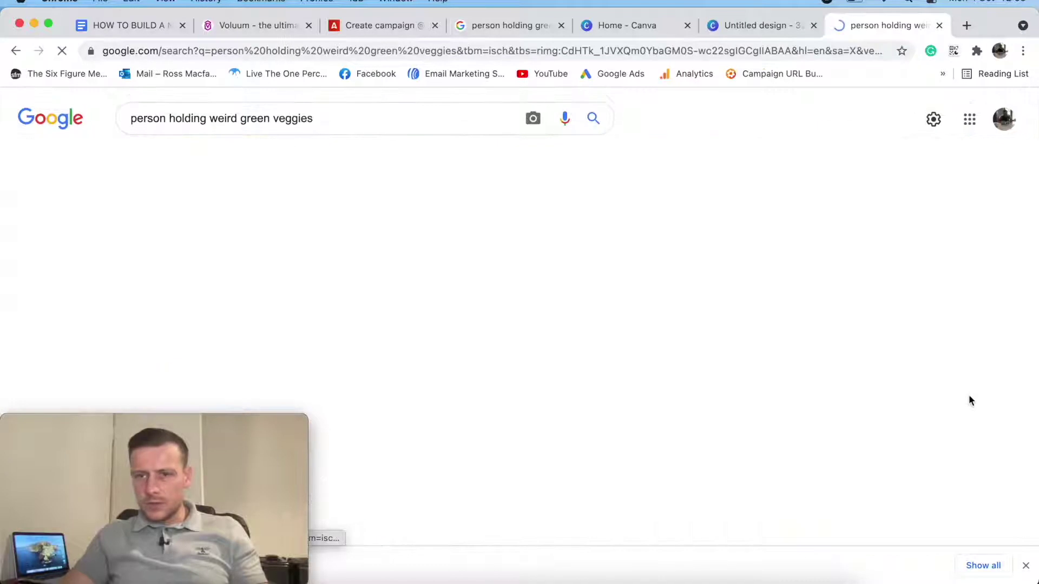
scroll(673, 297, down, 2)
scroll(671, 295, down, 3)
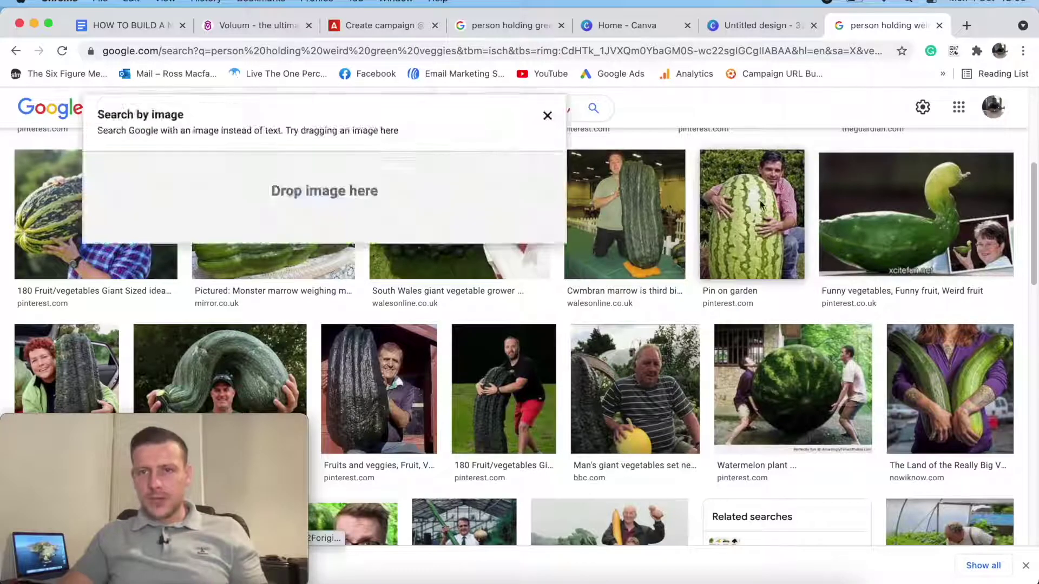
Examine the related giant vegetable photos, previewing the man hugging a long watermelon and the man holding up a curved squash.
click(739, 227)
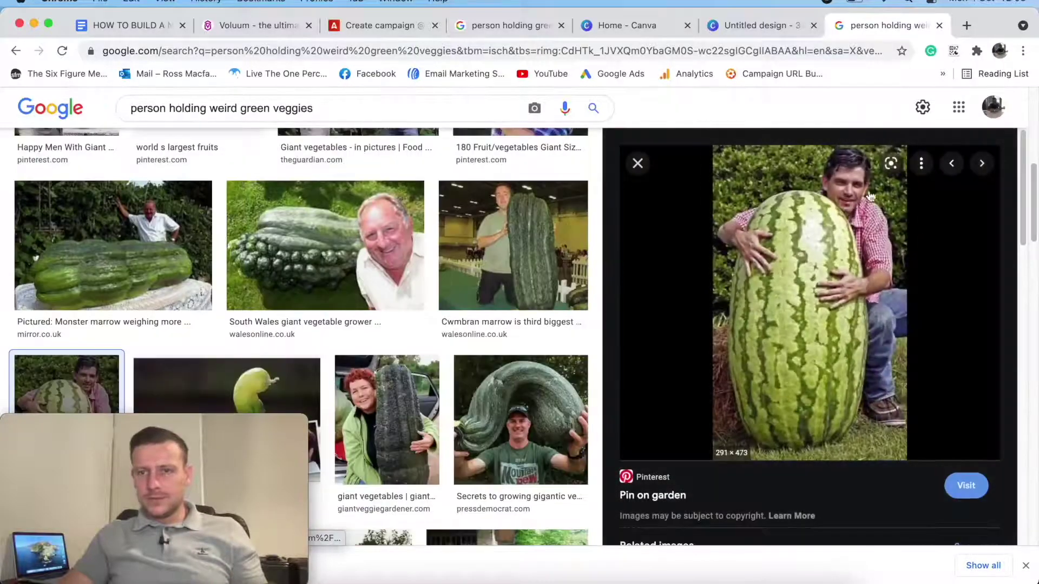
click(638, 164)
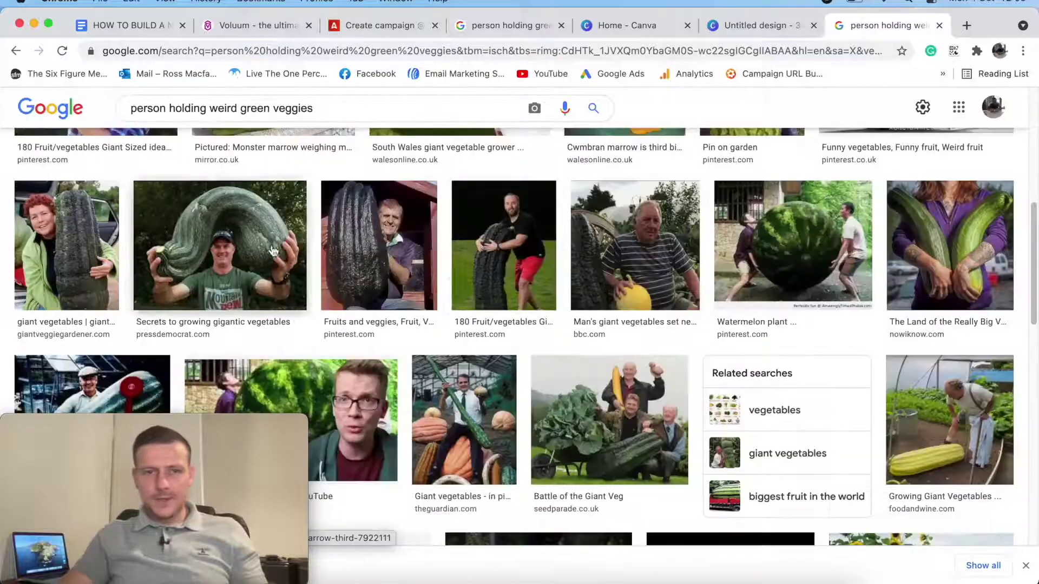
scroll(248, 216, down, 2)
click(249, 211)
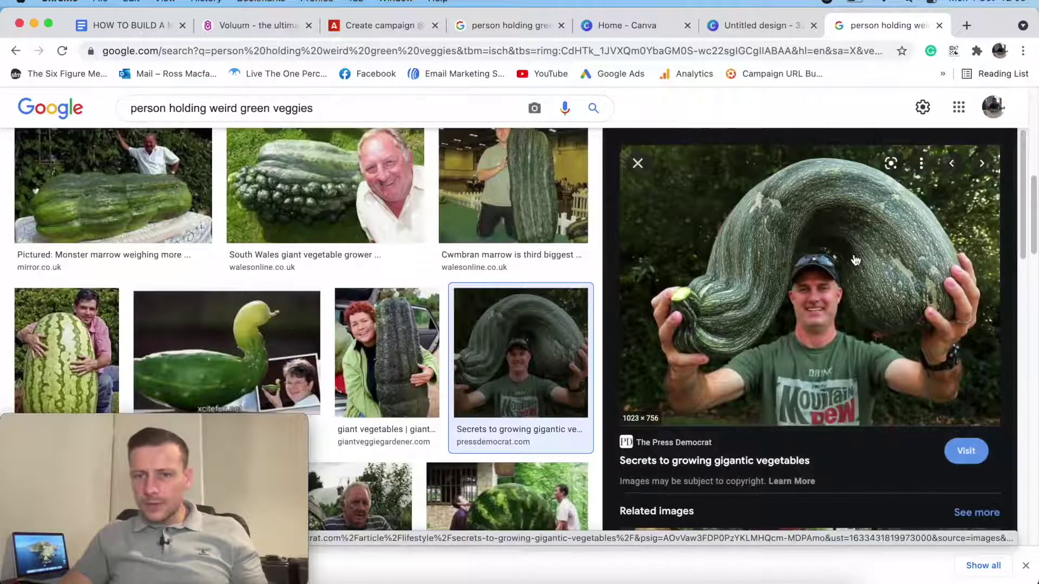
click(638, 164)
scroll(567, 274, down, 5)
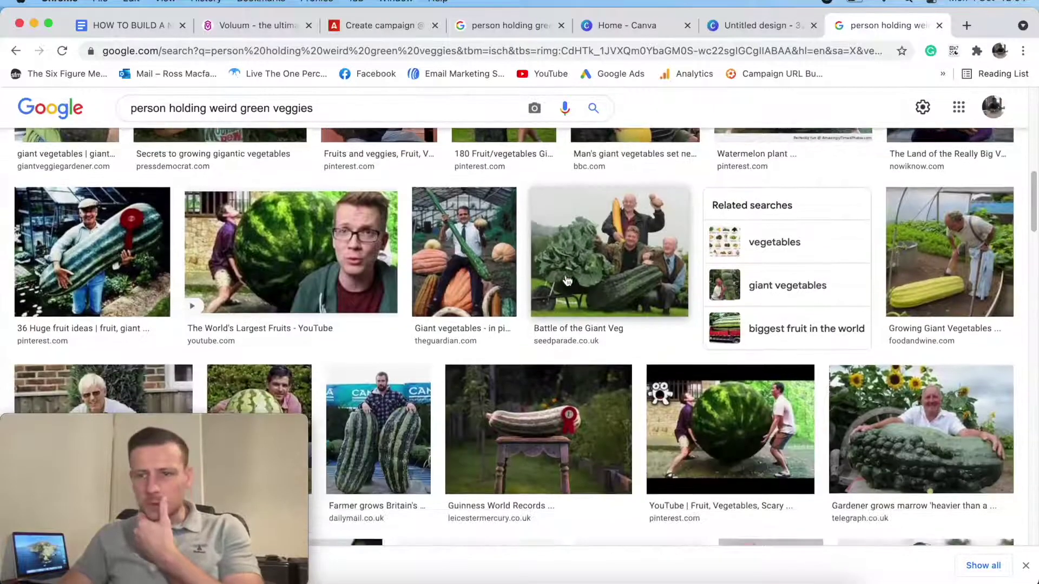
scroll(562, 280, down, 5)
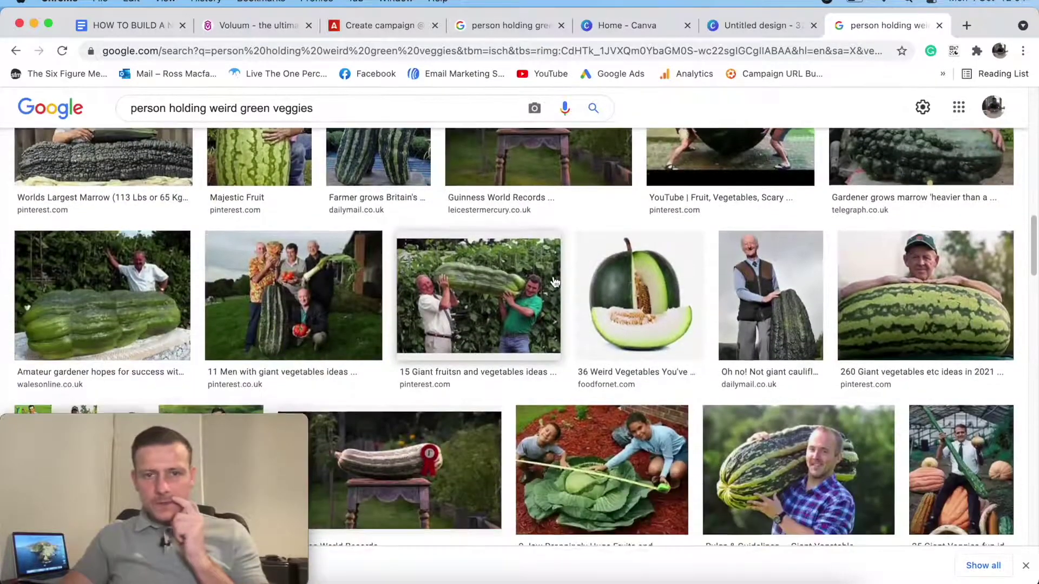
scroll(553, 286, down, 3)
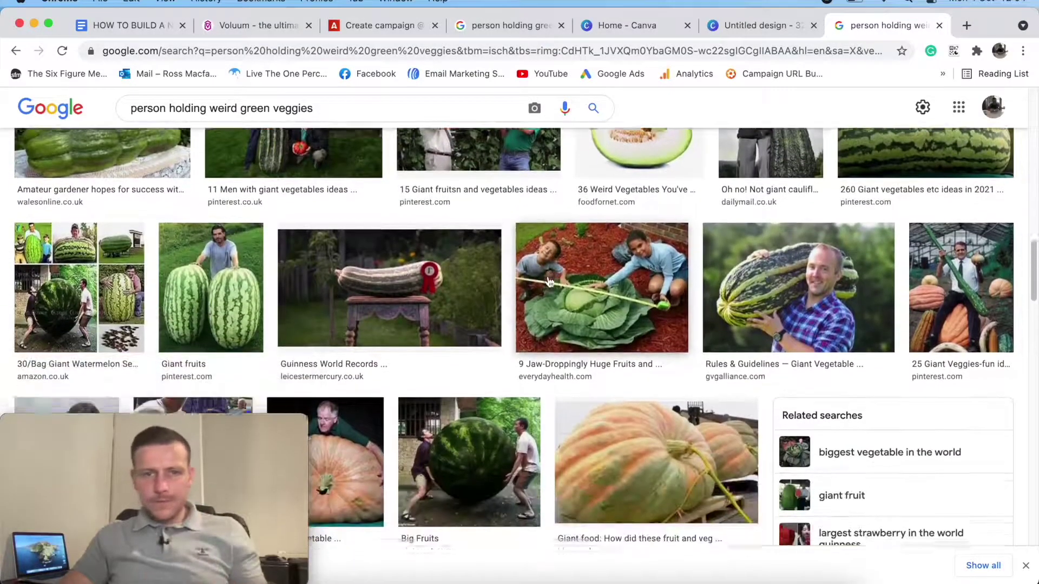
scroll(571, 278, down, 3)
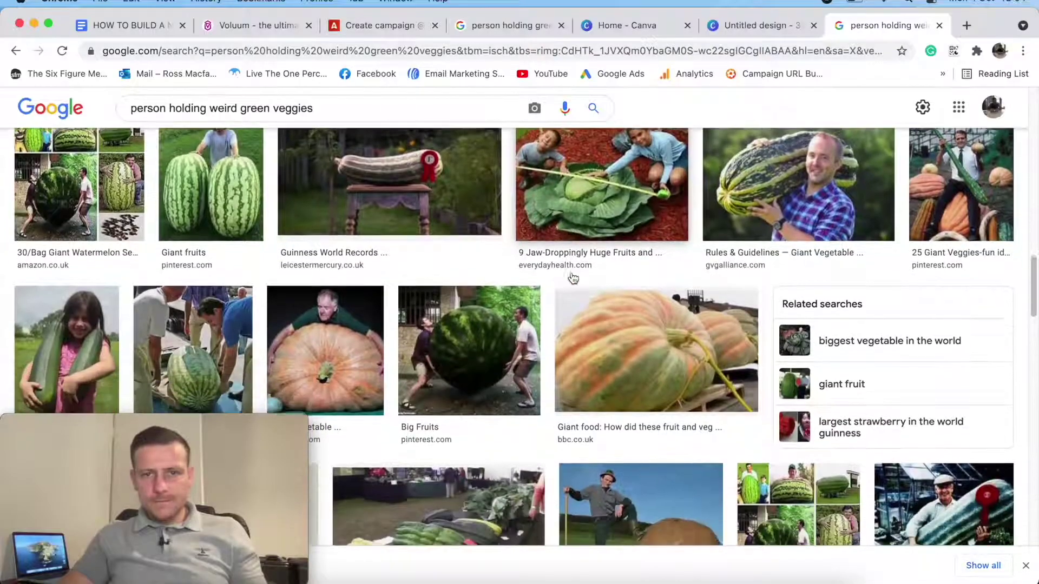
scroll(571, 278, down, 7)
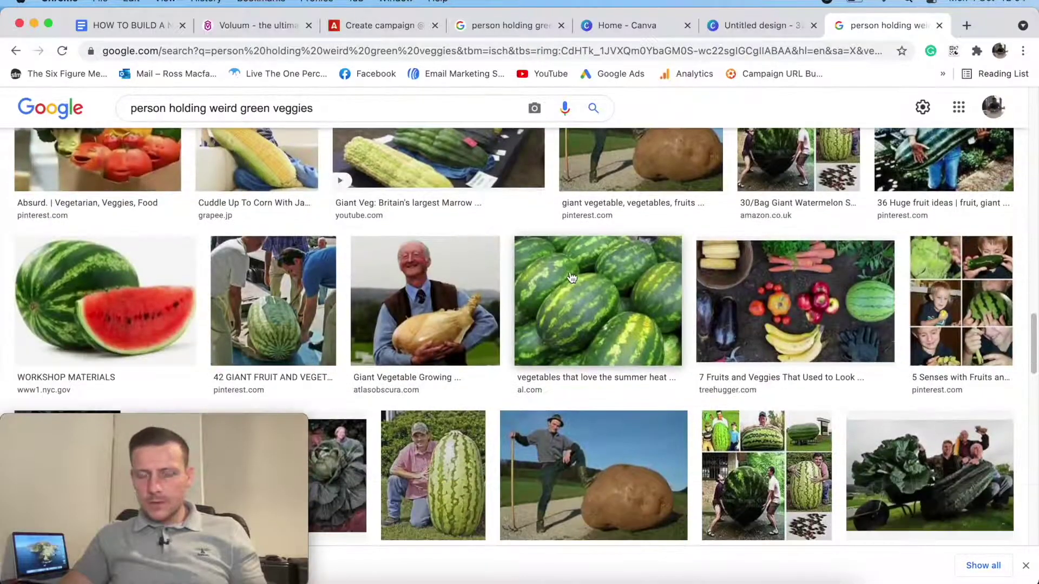
Look through the remaining related giant vegetable images for a suitable odd green vegetable photo.
scroll(570, 280, down, 7)
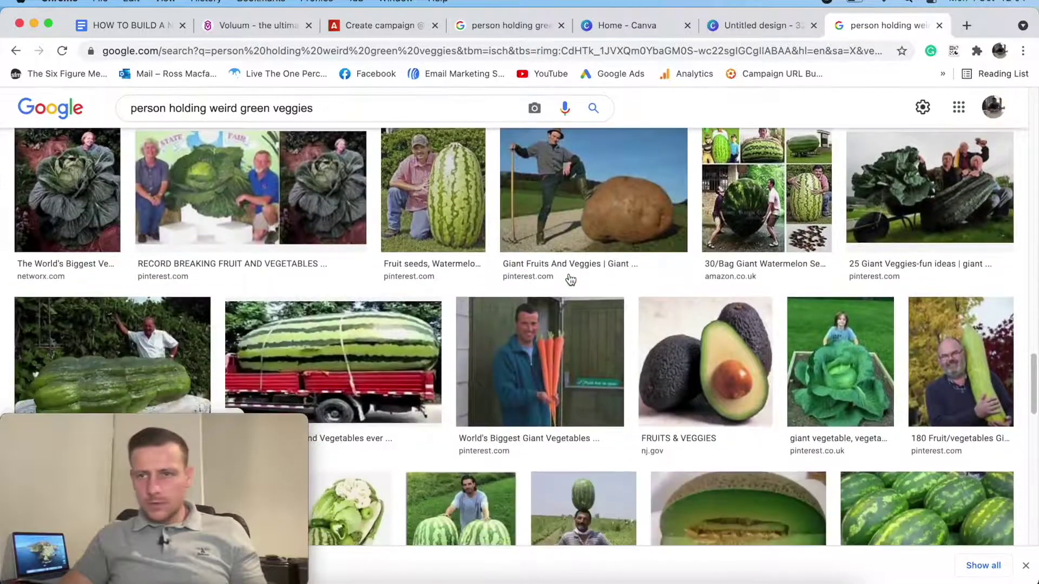
scroll(568, 273, down, 7)
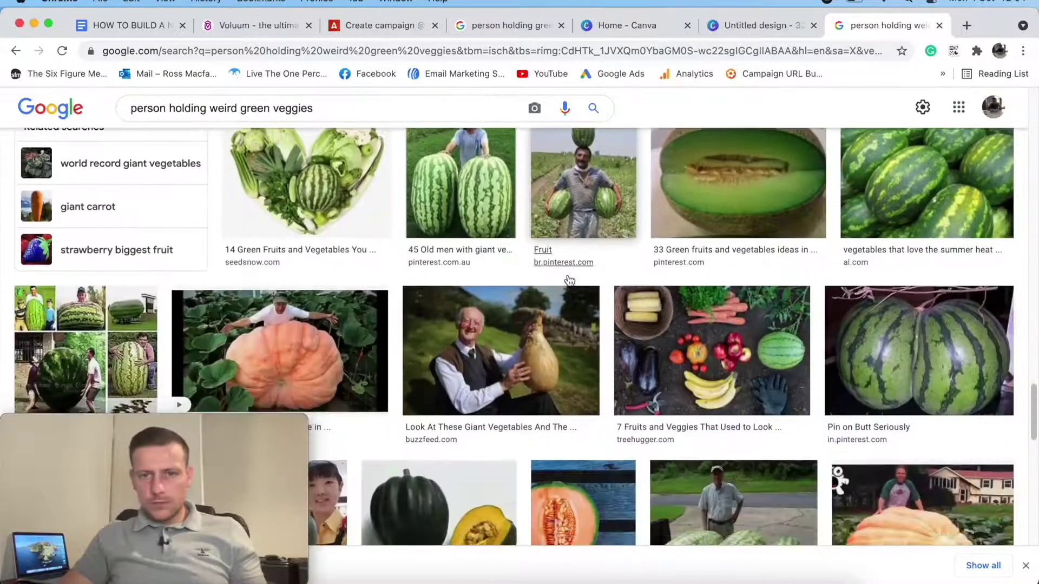
scroll(660, 281, down, 6)
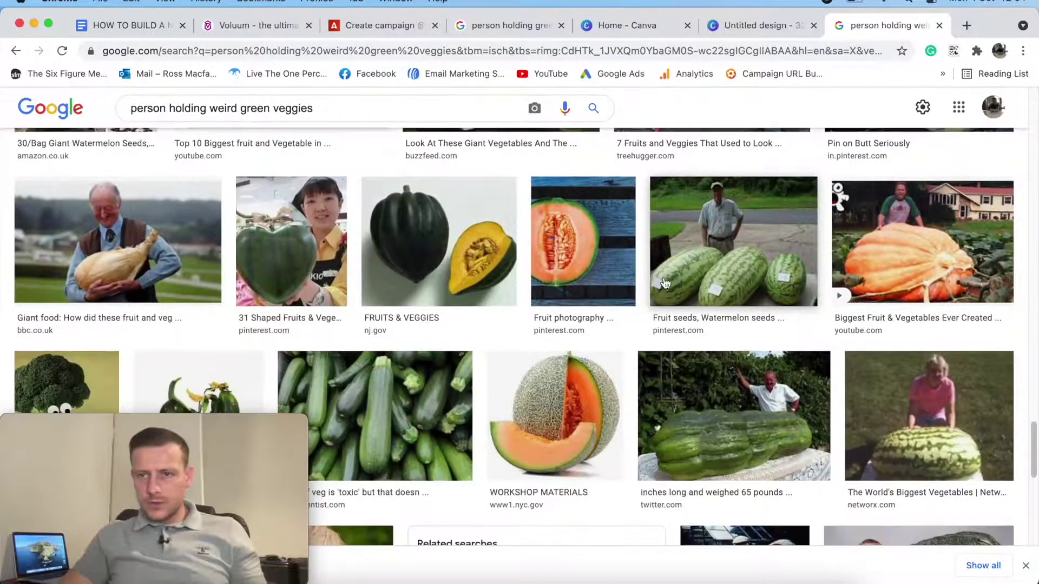
scroll(422, 275, down, 10)
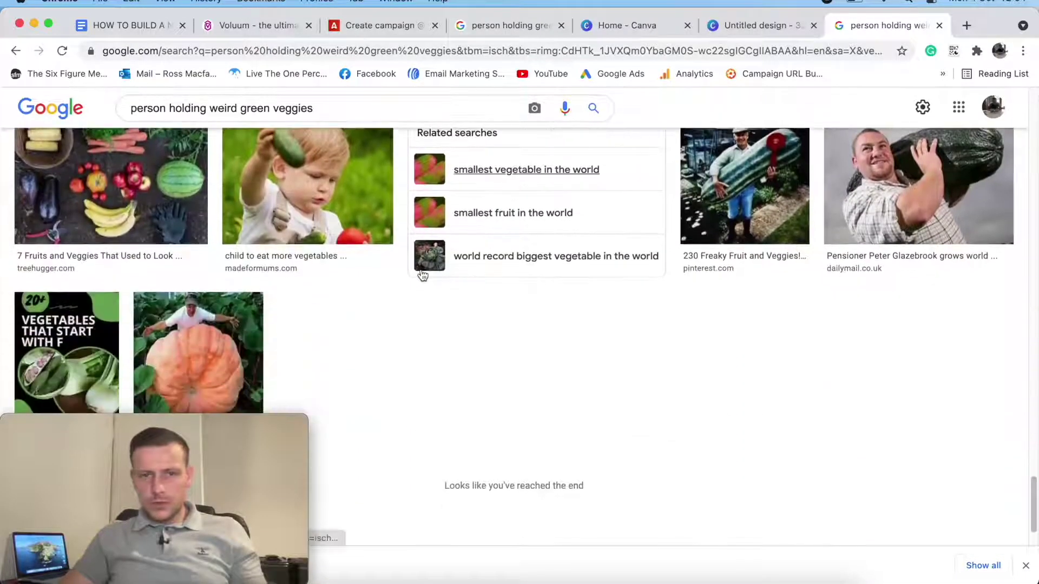
scroll(423, 279, down, 15)
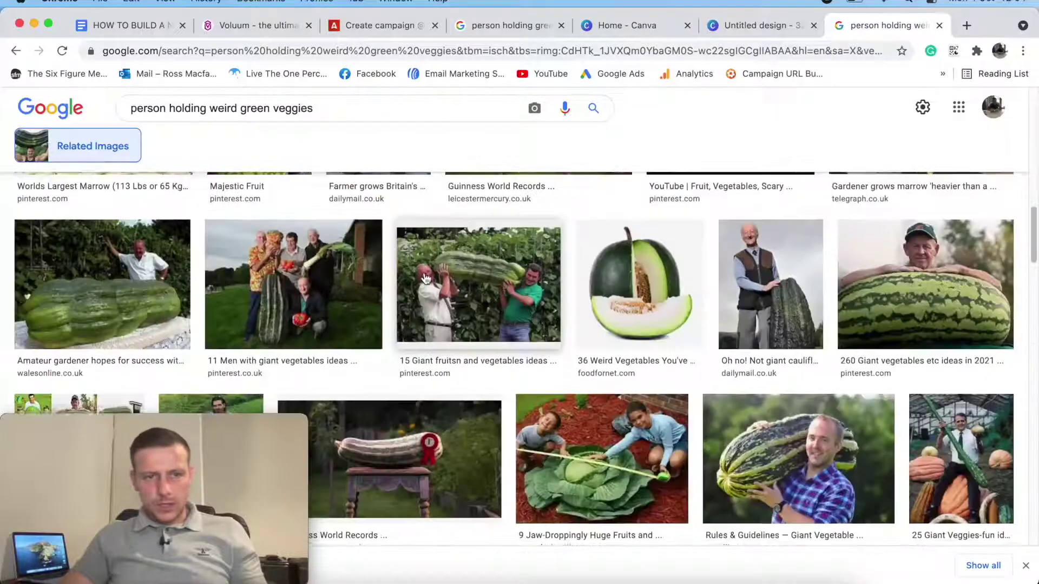
scroll(426, 279, down, 3)
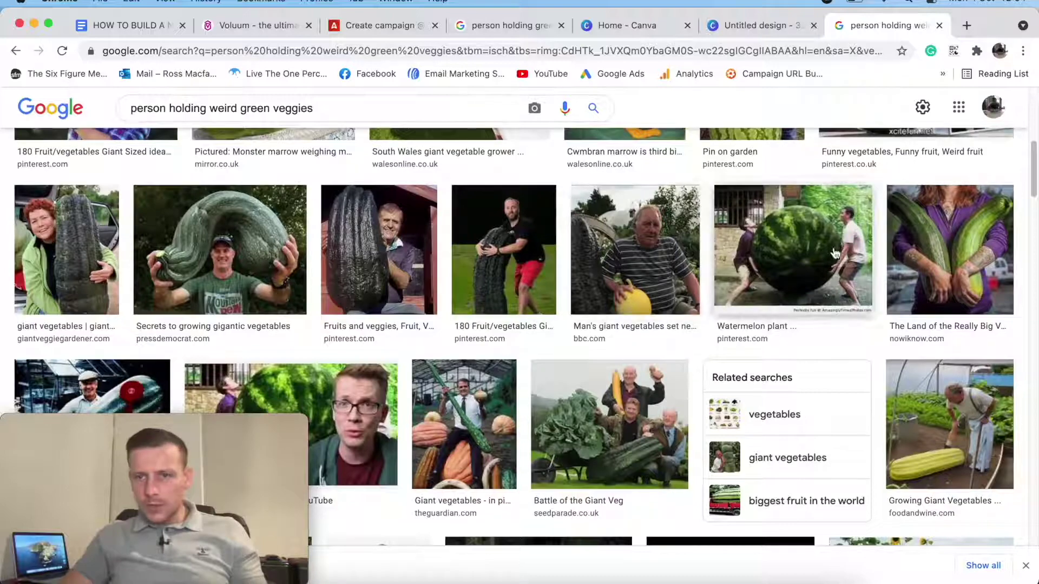
Preview the woman holding two long green marrows and the seated woman with a curved squash, and close the preview.
click(977, 254)
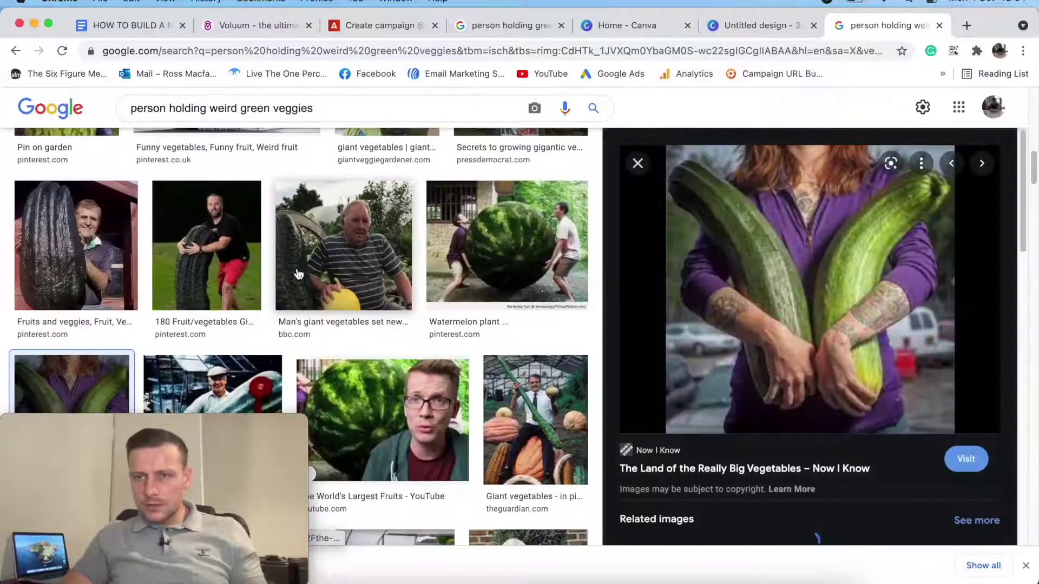
scroll(741, 304, down, 5)
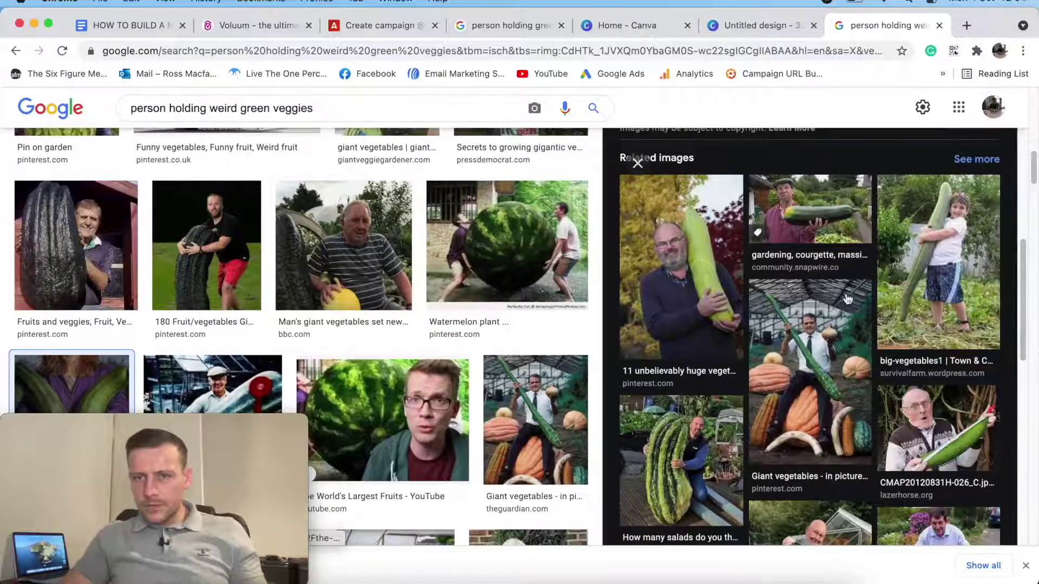
scroll(847, 299, down, 8)
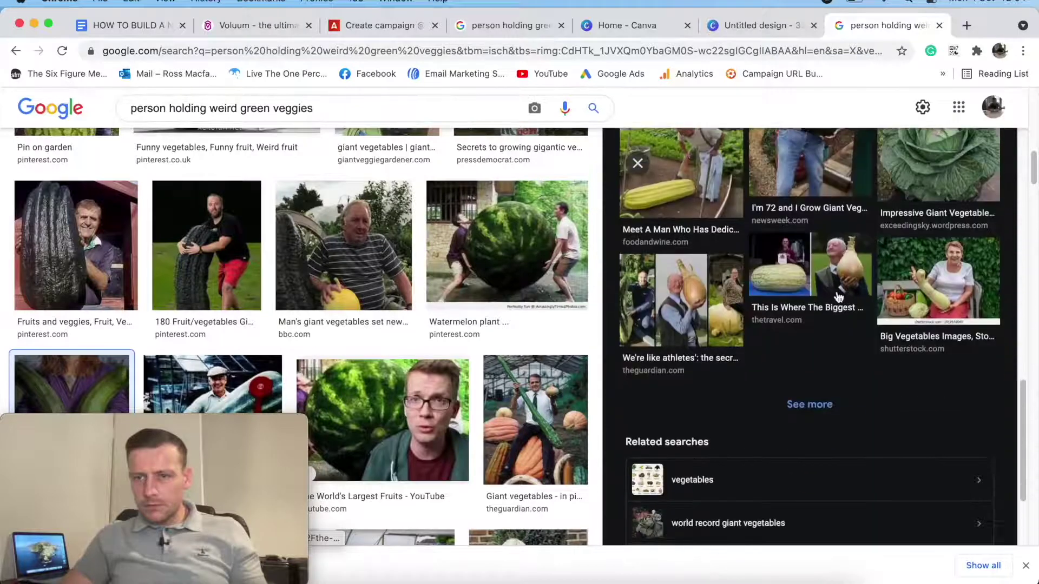
click(901, 272)
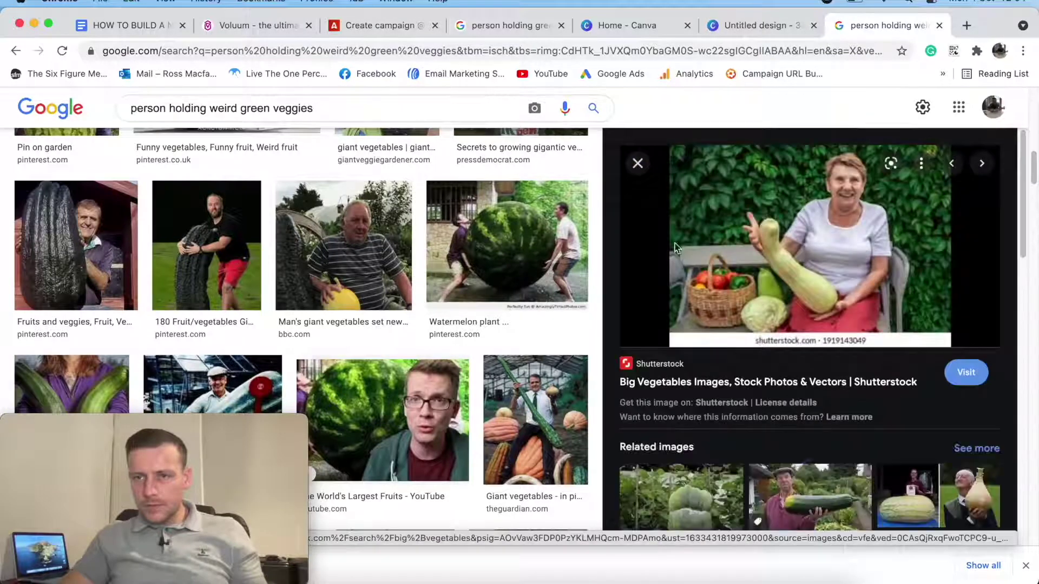
click(638, 163)
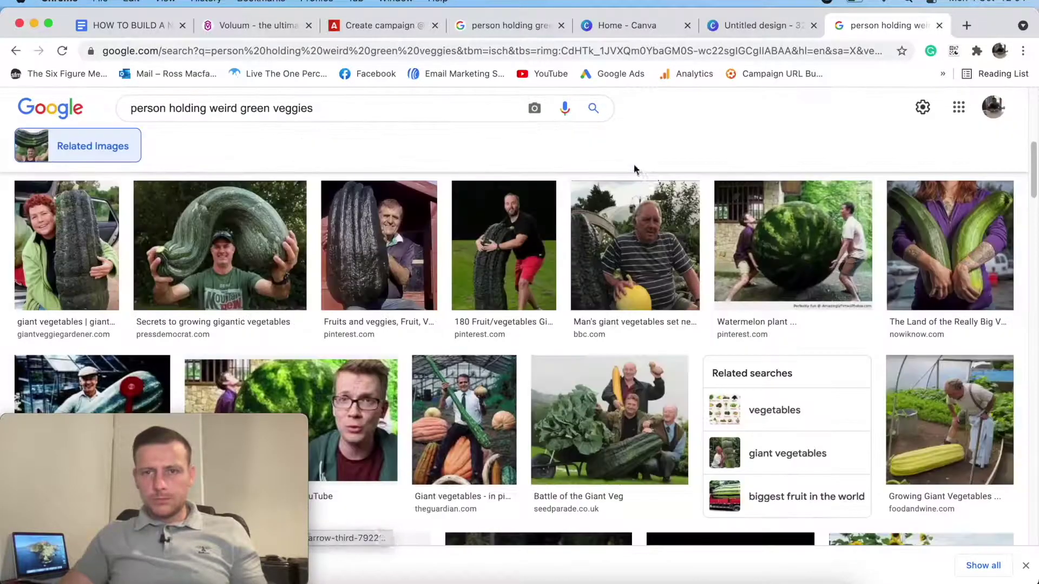
Look further through the giant vegetable results, and preview the girl hugging two large marrows together with its related images.
scroll(629, 321, up, 5)
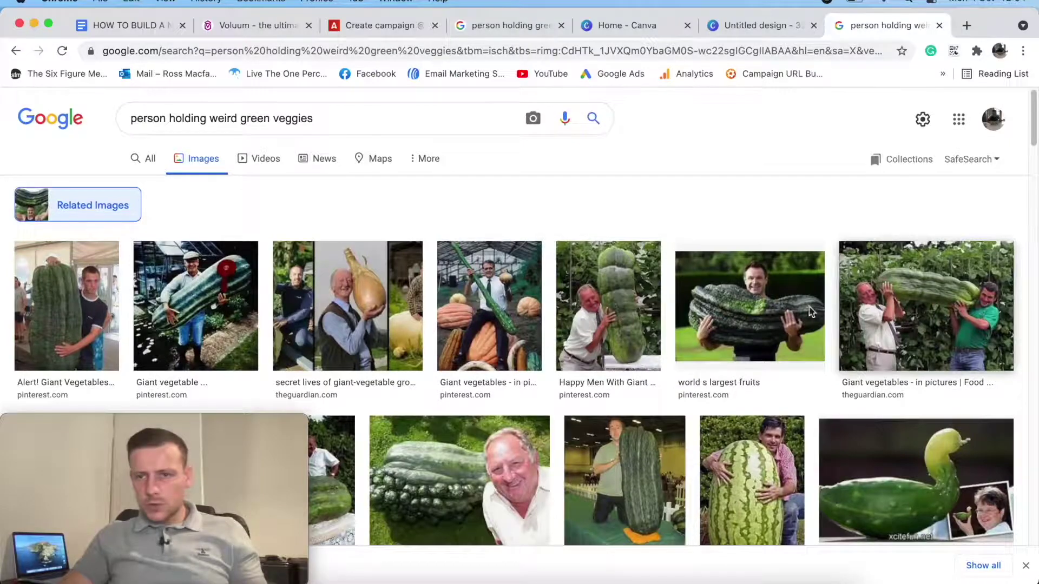
scroll(810, 307, down, 10)
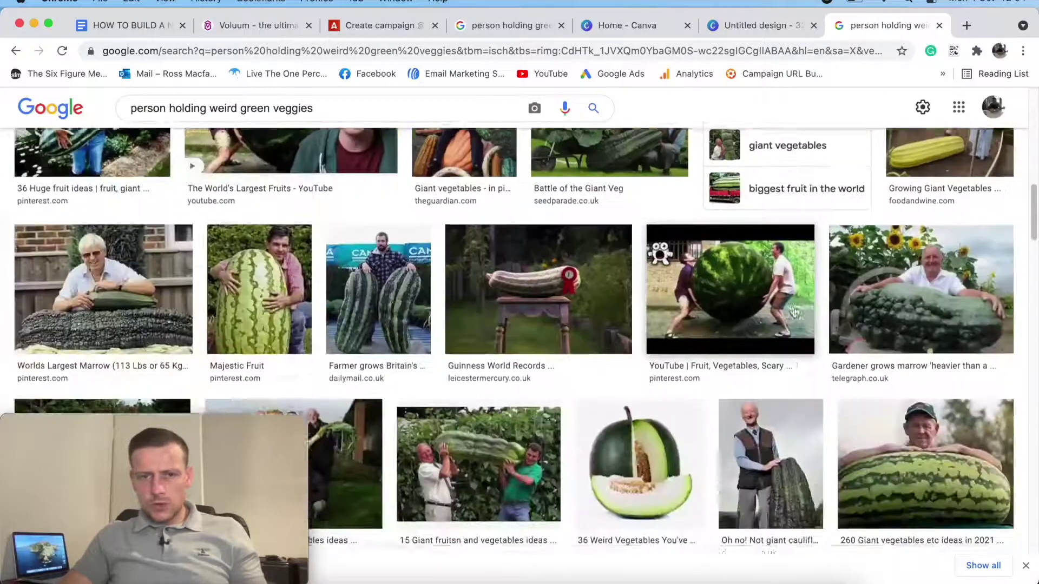
scroll(809, 306, down, 3)
scroll(578, 271, down, 5)
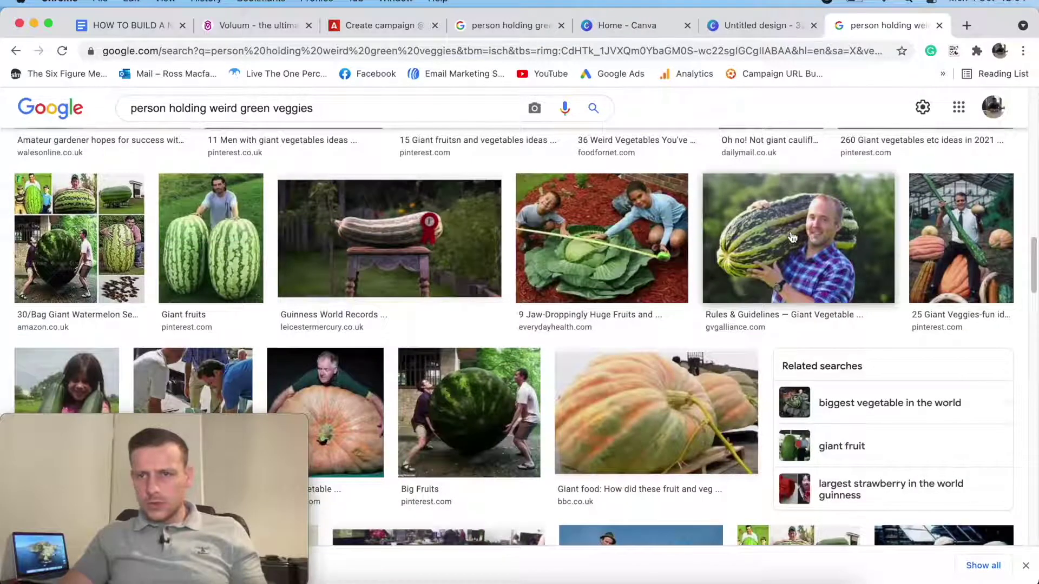
scroll(464, 274, down, 2)
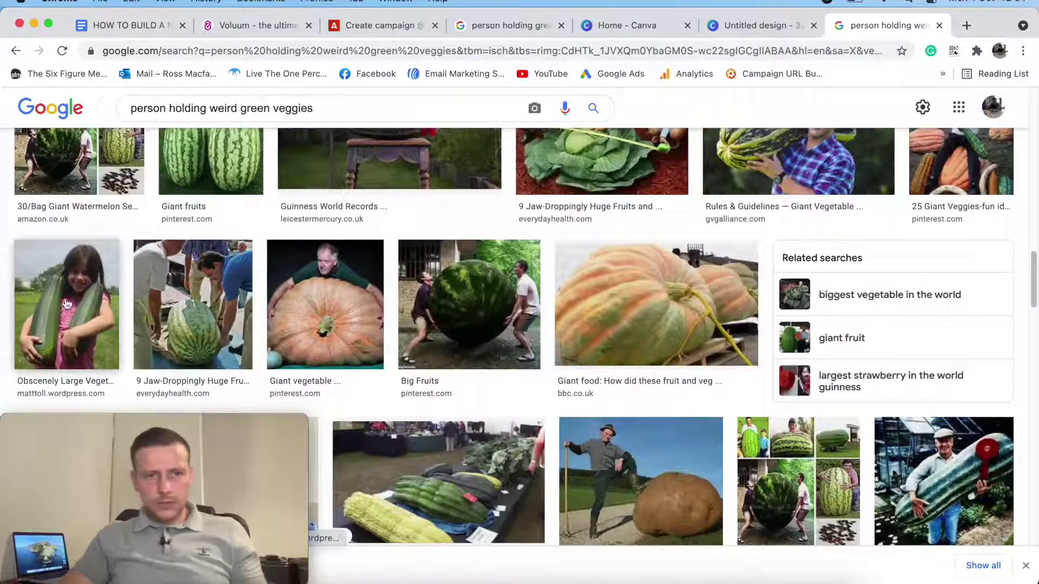
click(97, 304)
scroll(887, 292, down, 5)
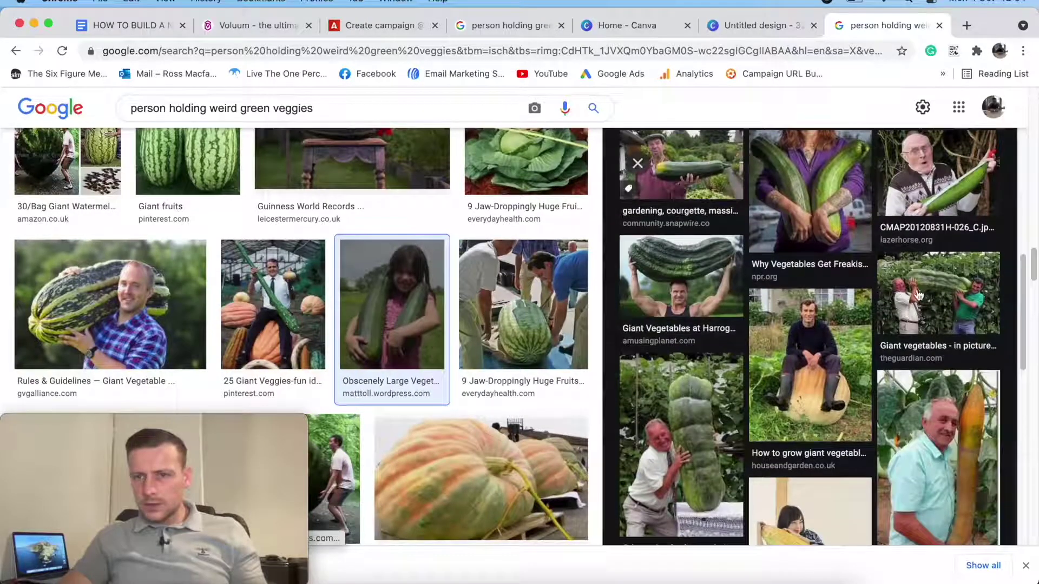
scroll(709, 303, down, 3)
scroll(844, 363, down, 5)
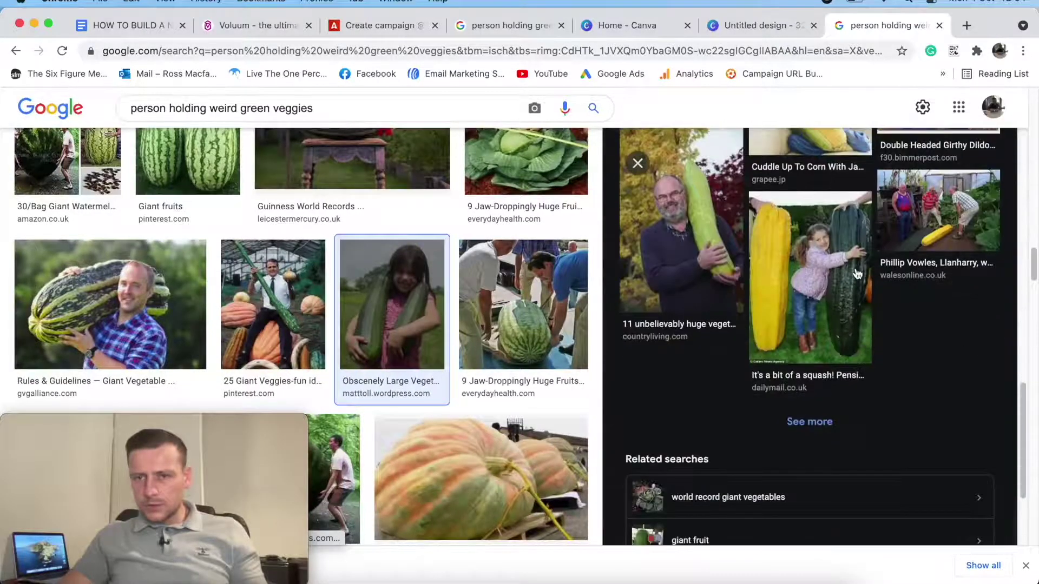
scroll(857, 273, down, 5)
Go back from the image previews and rerun the image search for "person holding weird green veggies".
click(14, 58)
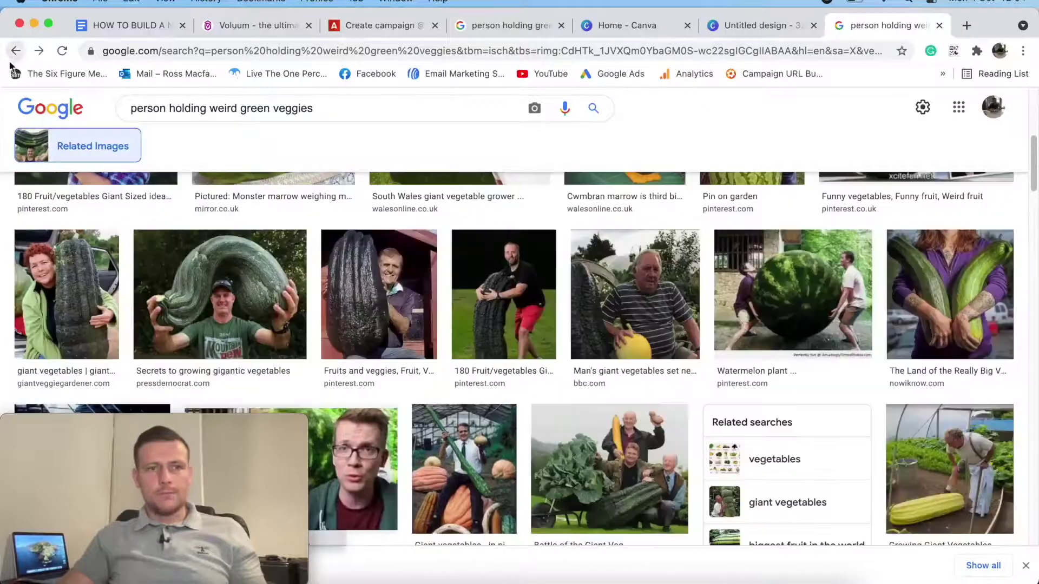
click(18, 56)
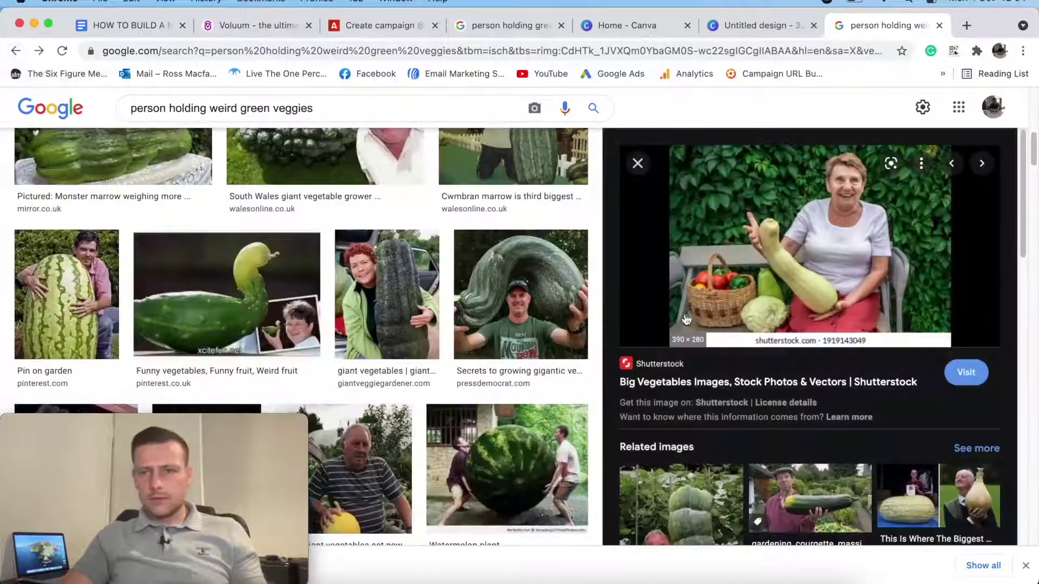
click(13, 56)
click(14, 55)
click(14, 53)
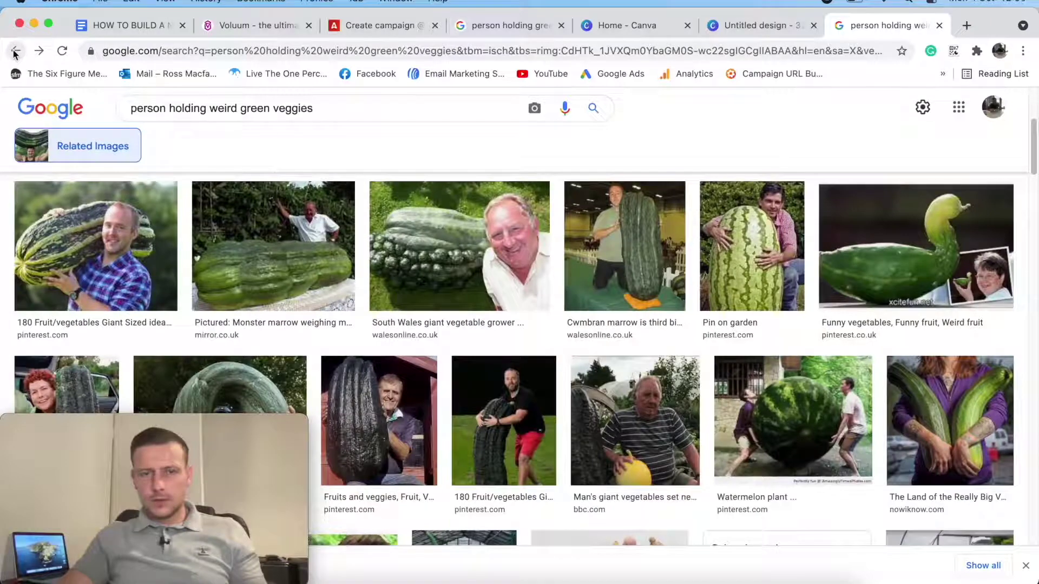
scroll(801, 279, down, 10)
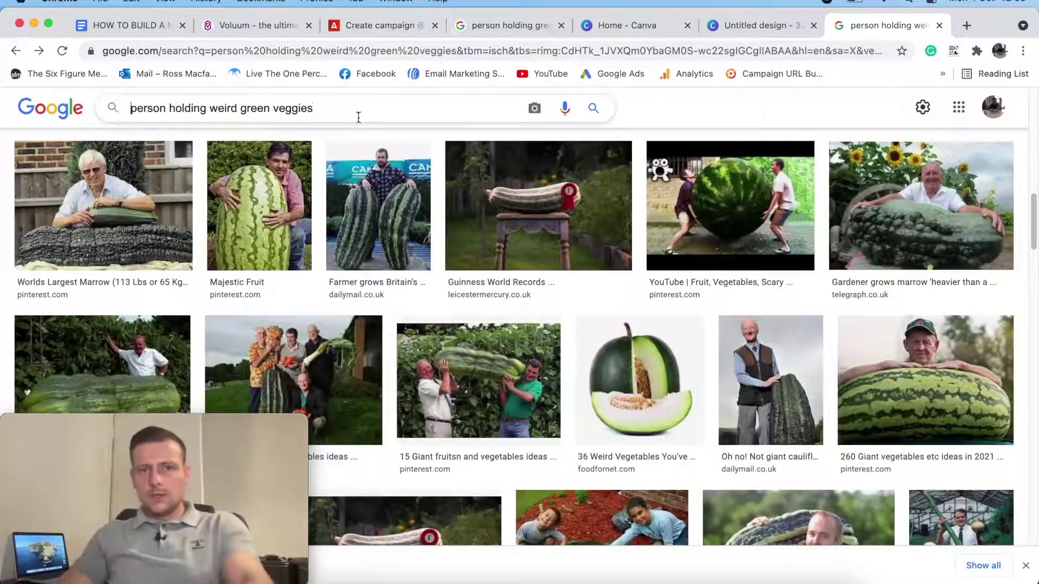
key(Return)
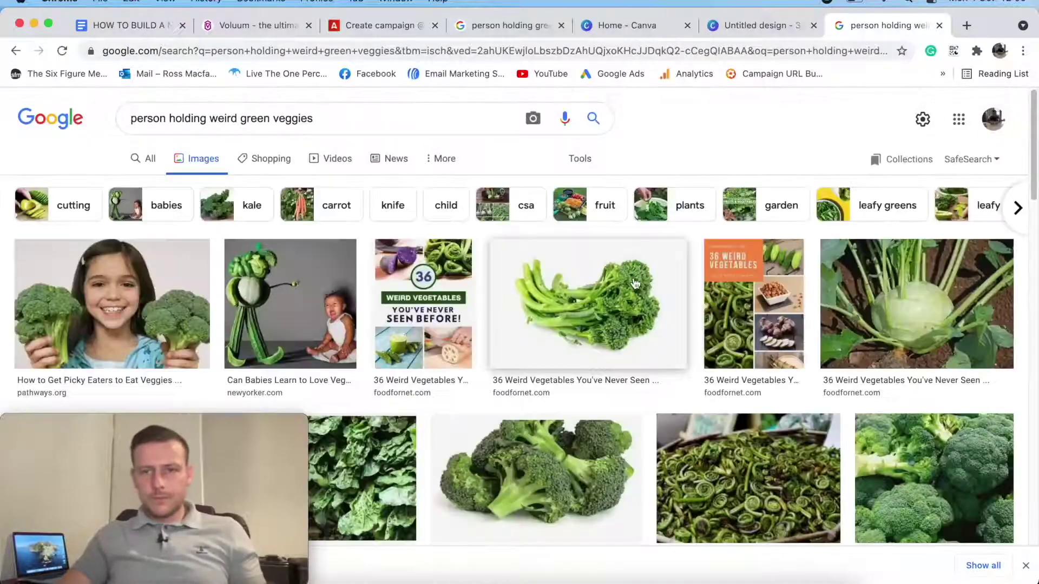
Look through the search results, and preview the red-hatted woman holding a crate of leafy greens together with its related images.
scroll(624, 295, down, 7)
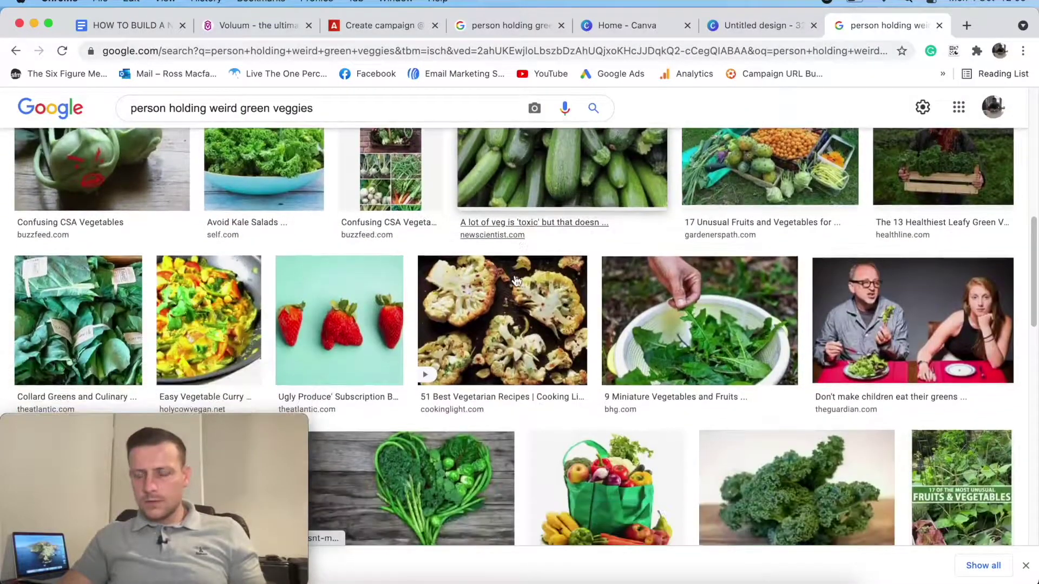
scroll(735, 286, up, 4)
click(944, 268)
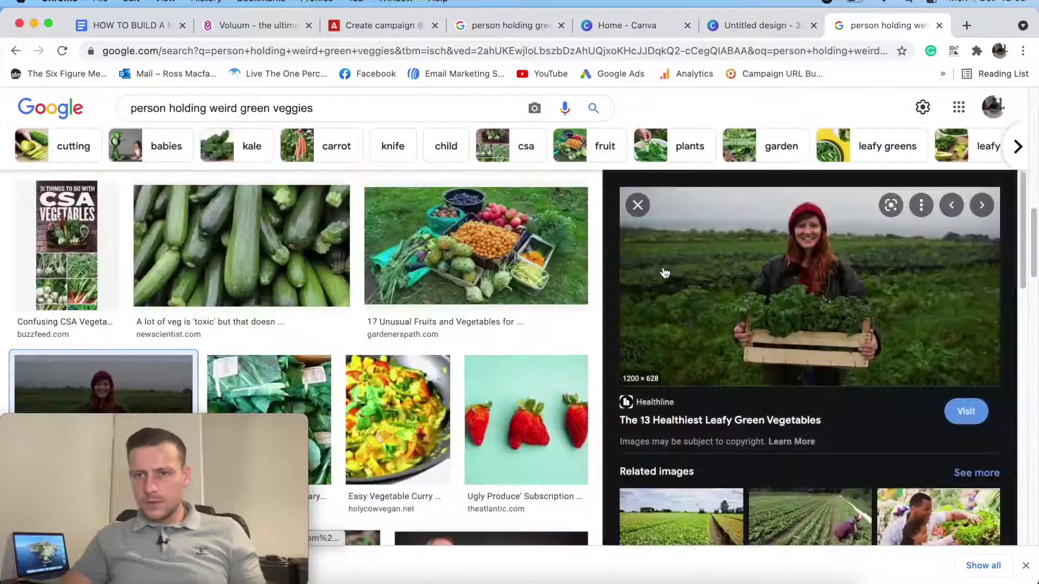
scroll(864, 272, down, 8)
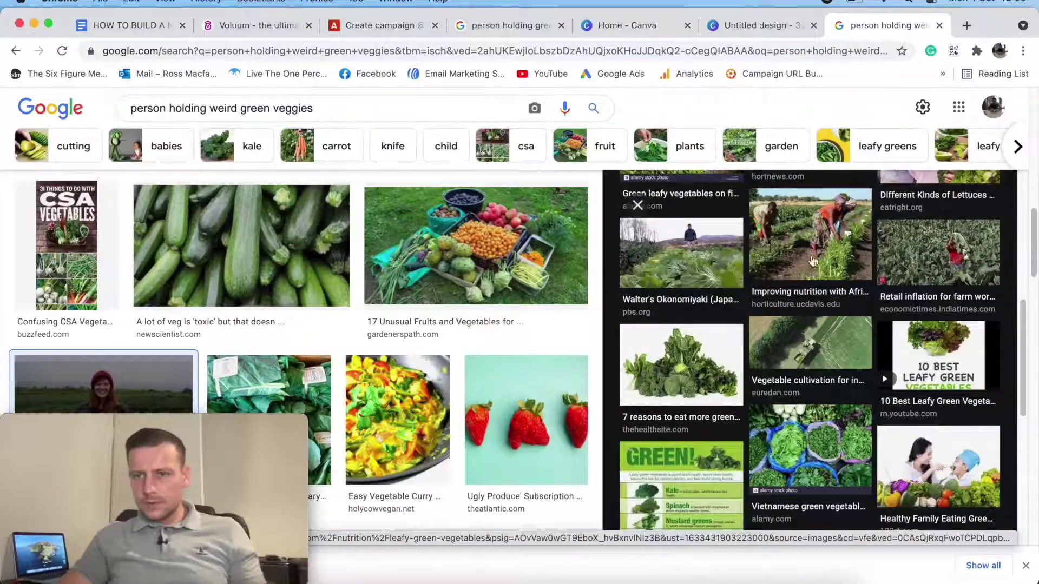
scroll(817, 265, down, 8)
scroll(833, 274, up, 12)
scroll(920, 274, down, 3)
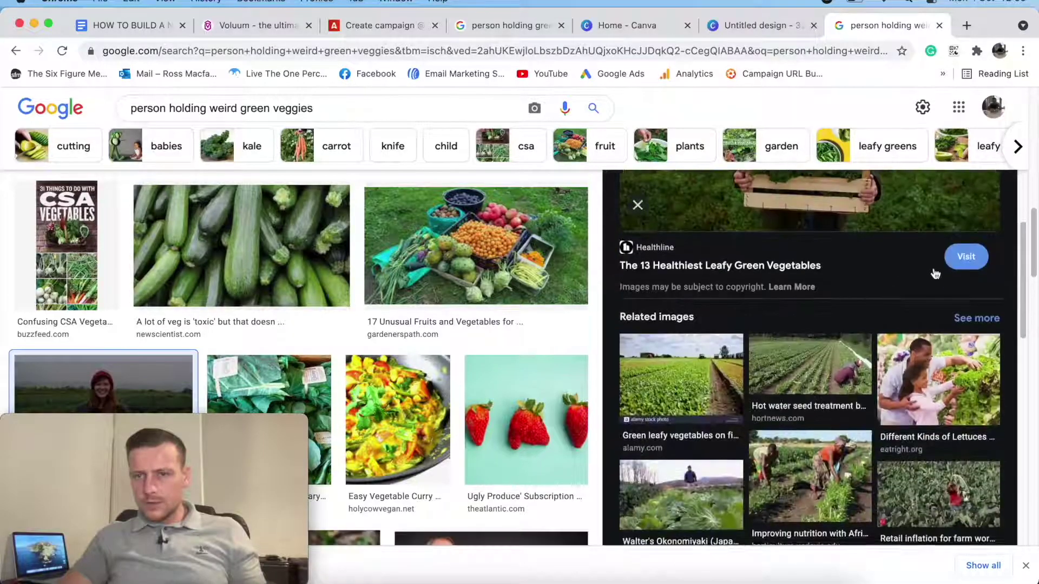
Open the full set of images related to the woman with the crate of greens and look through them.
click(970, 319)
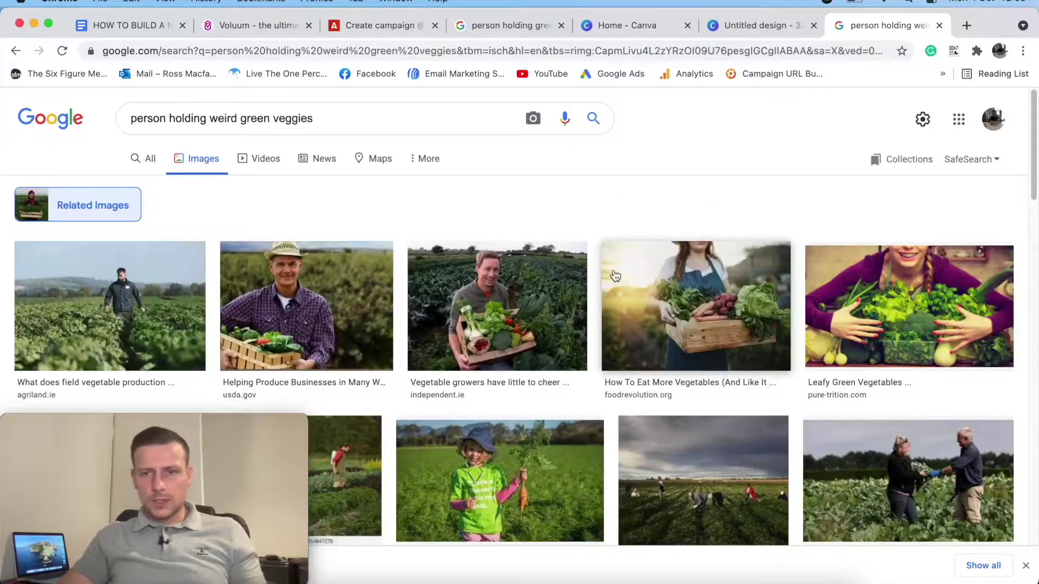
scroll(615, 276, down, 10)
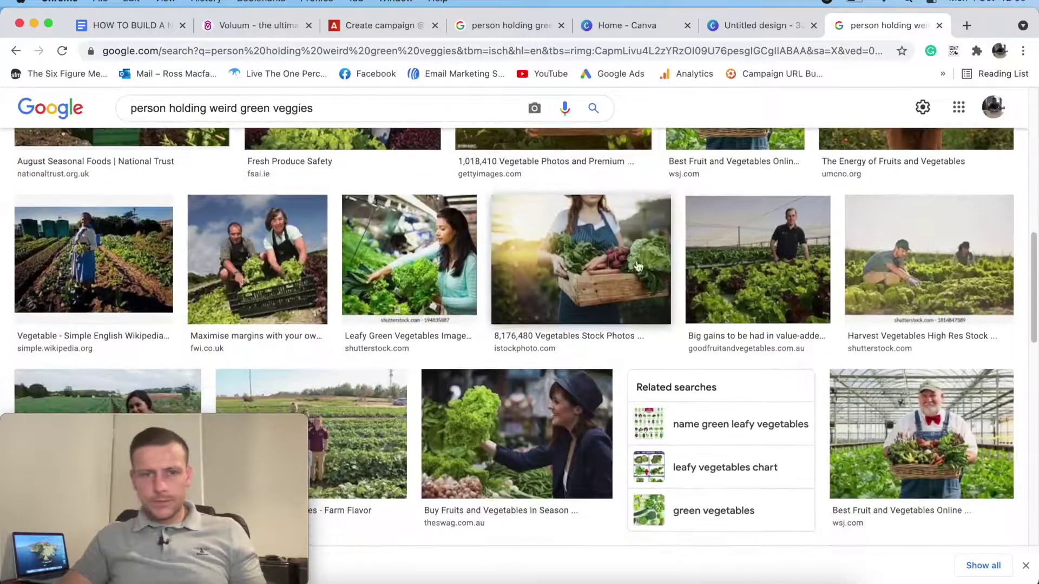
scroll(637, 266, down, 15)
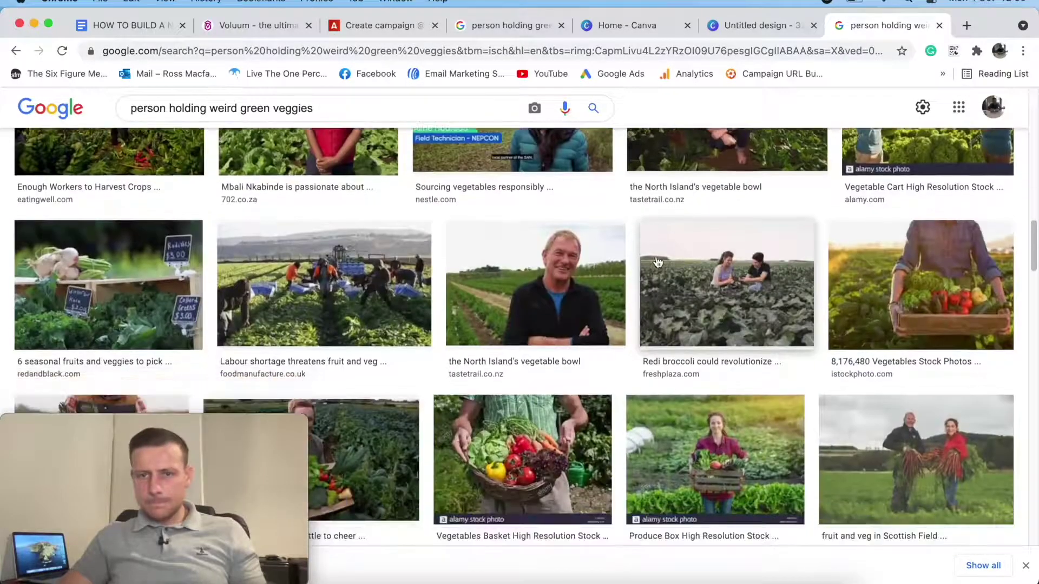
scroll(658, 263, down, 10)
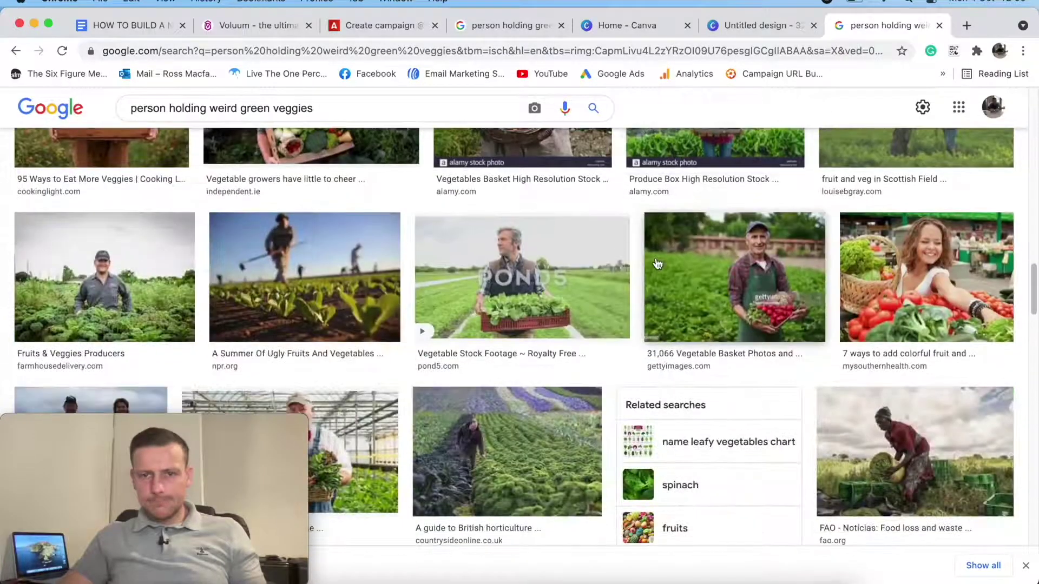
scroll(292, 250, up, 7)
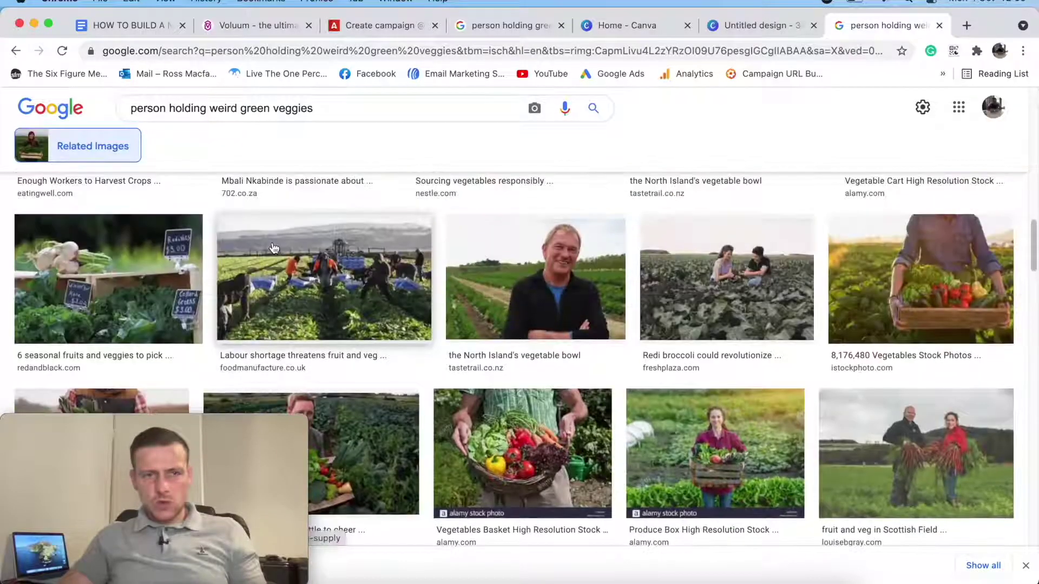
Look through the image results for "person holding weird green veggies" for a suitable unusual vegetable photo.
scroll(274, 248, up, 10)
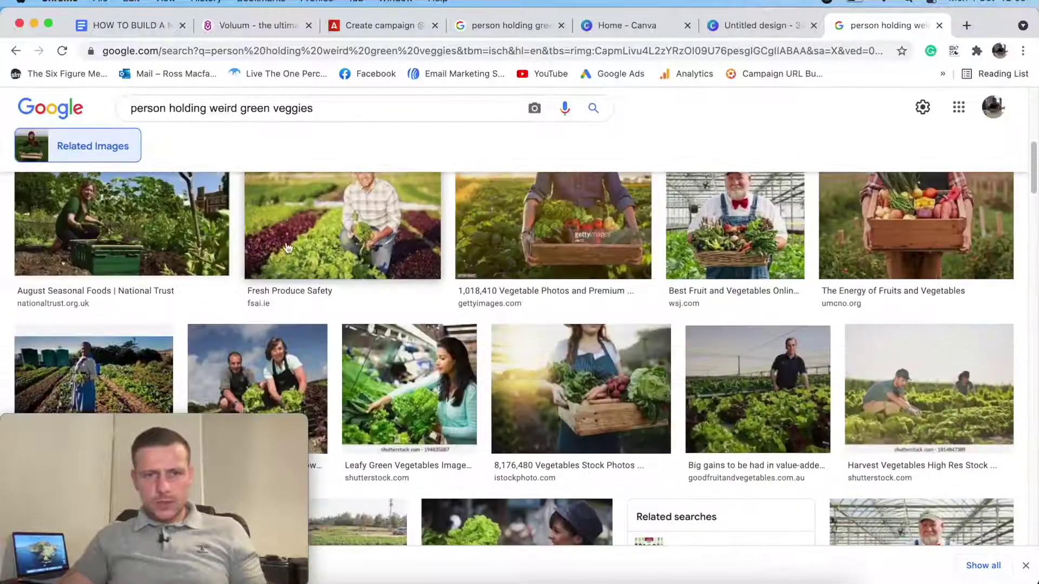
scroll(402, 282, up, 10)
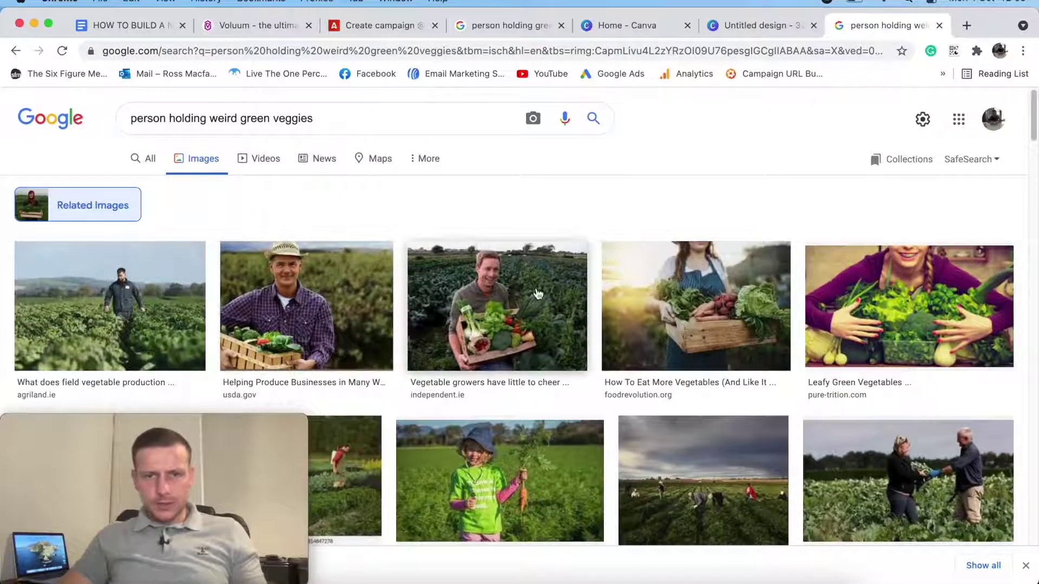
scroll(537, 293, down, 10)
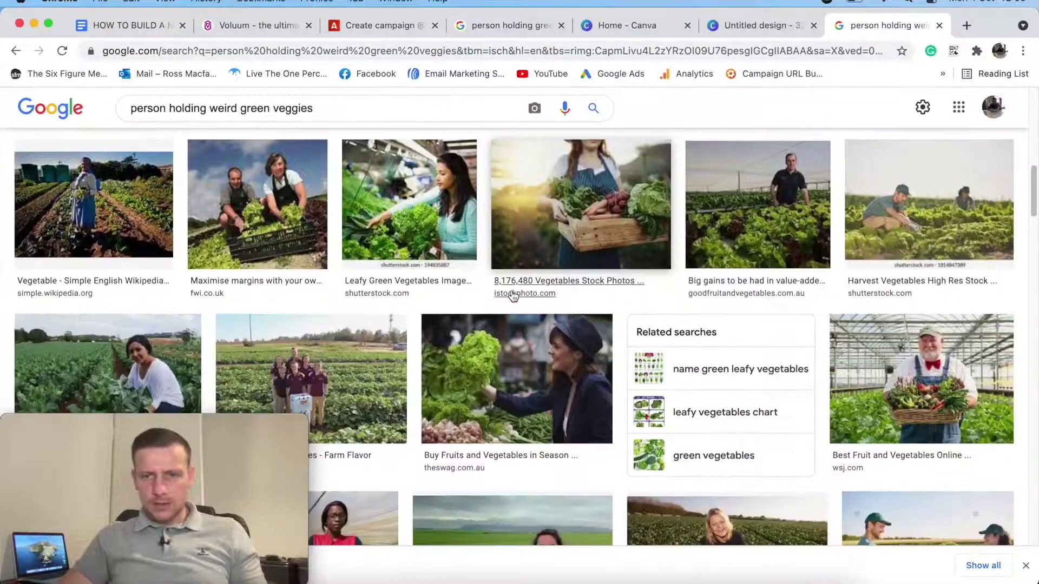
scroll(512, 295, down, 15)
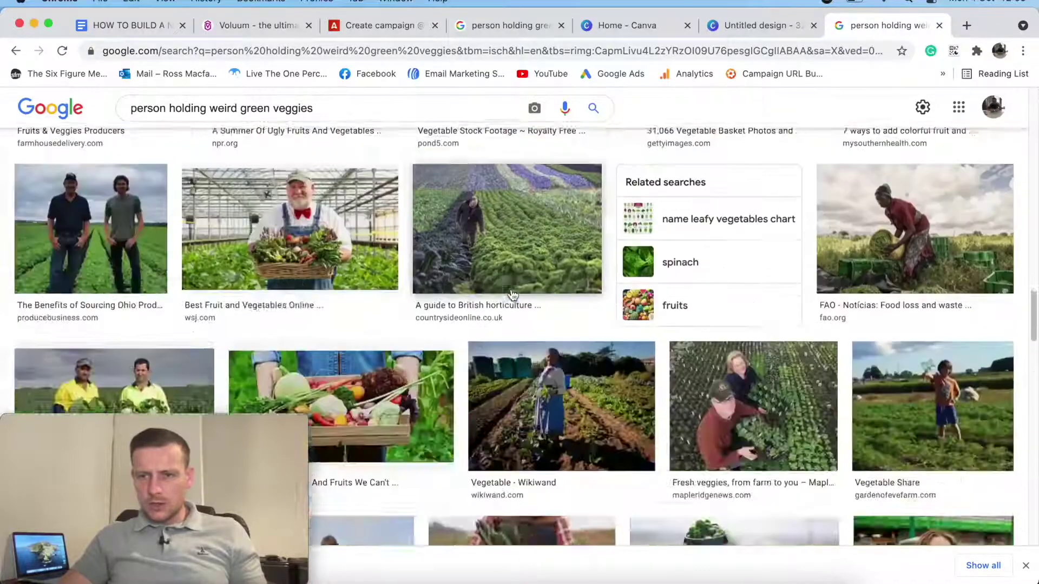
scroll(513, 295, down, 4)
scroll(411, 216, down, 8)
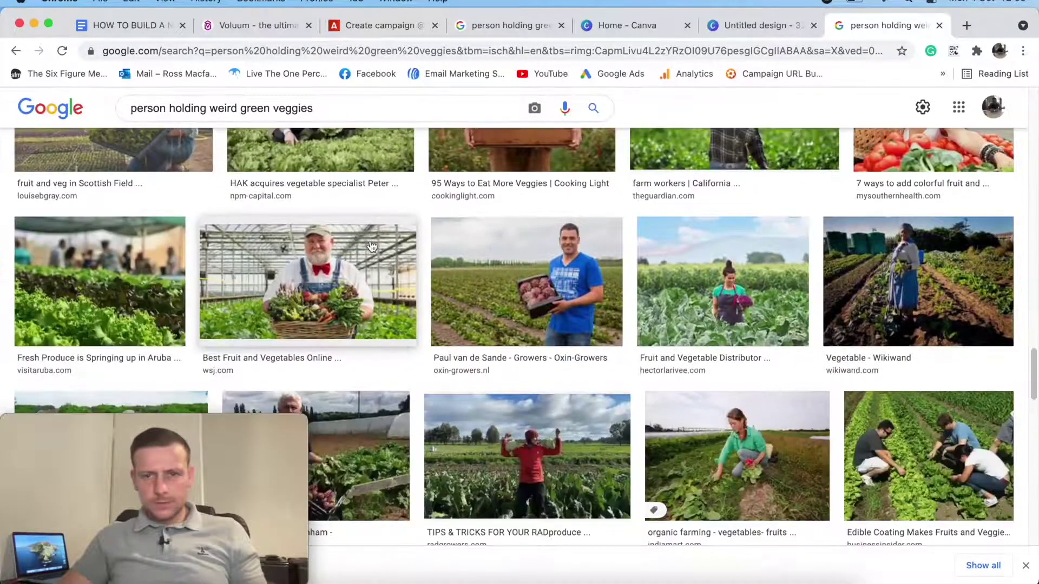
scroll(351, 243, down, 8)
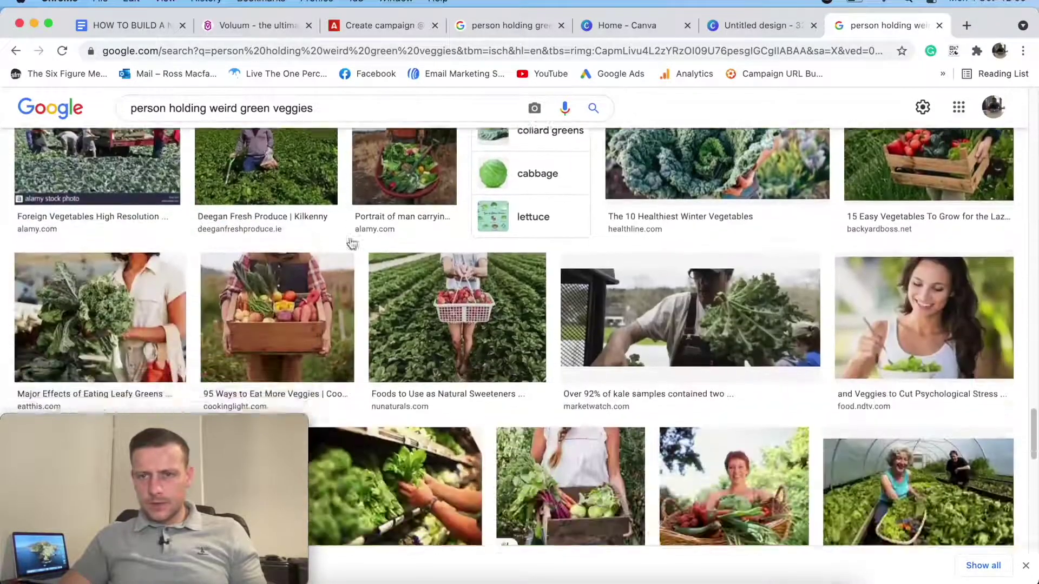
scroll(356, 246, down, 6)
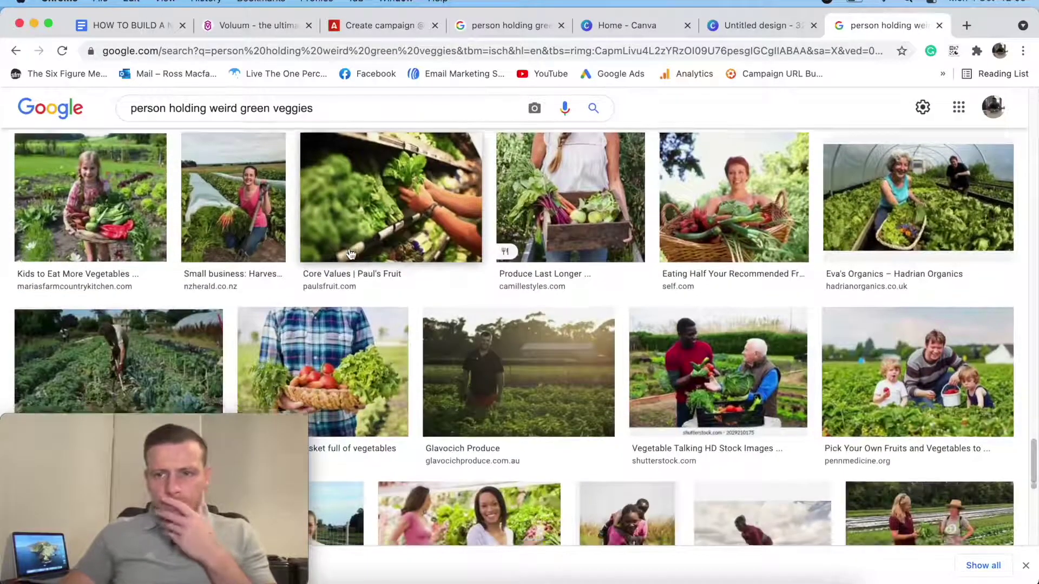
scroll(363, 262, down, 3)
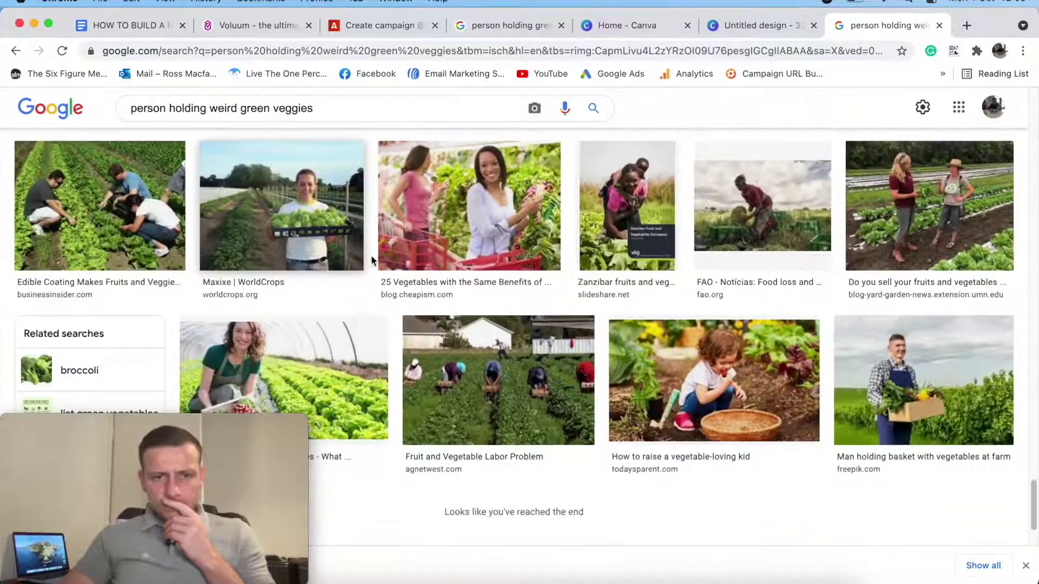
Open the WorldCrops Maxixe photo, and from its related images open the one of a hand holding spiky green fruits.
click(285, 236)
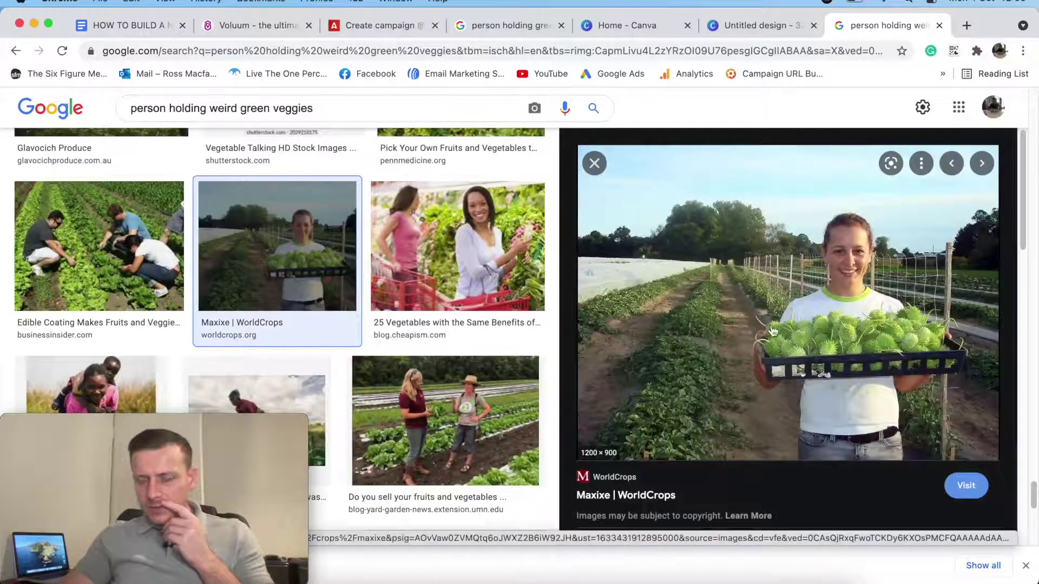
scroll(773, 332, down, 5)
scroll(766, 320, down, 2)
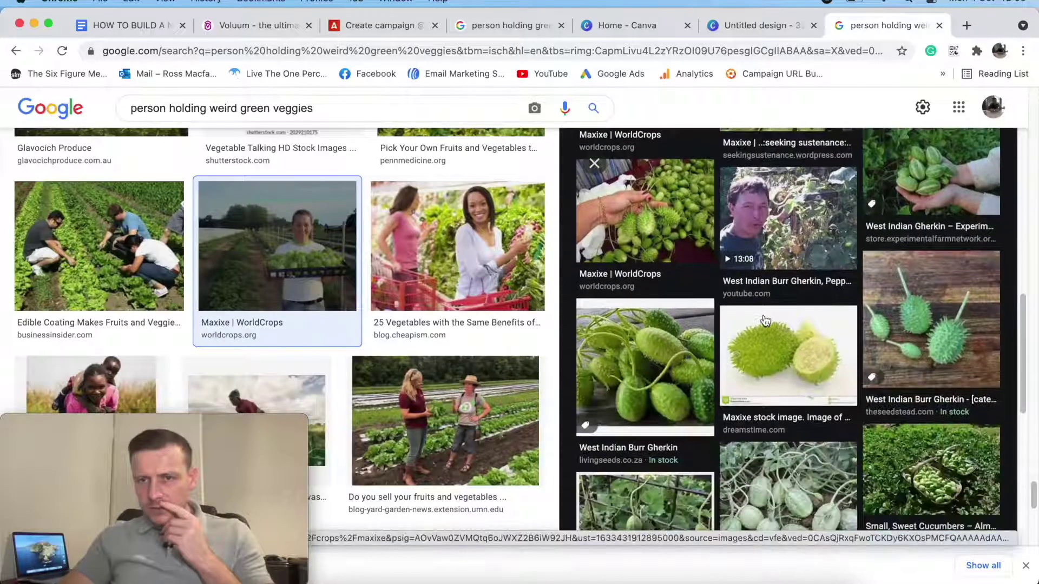
click(661, 243)
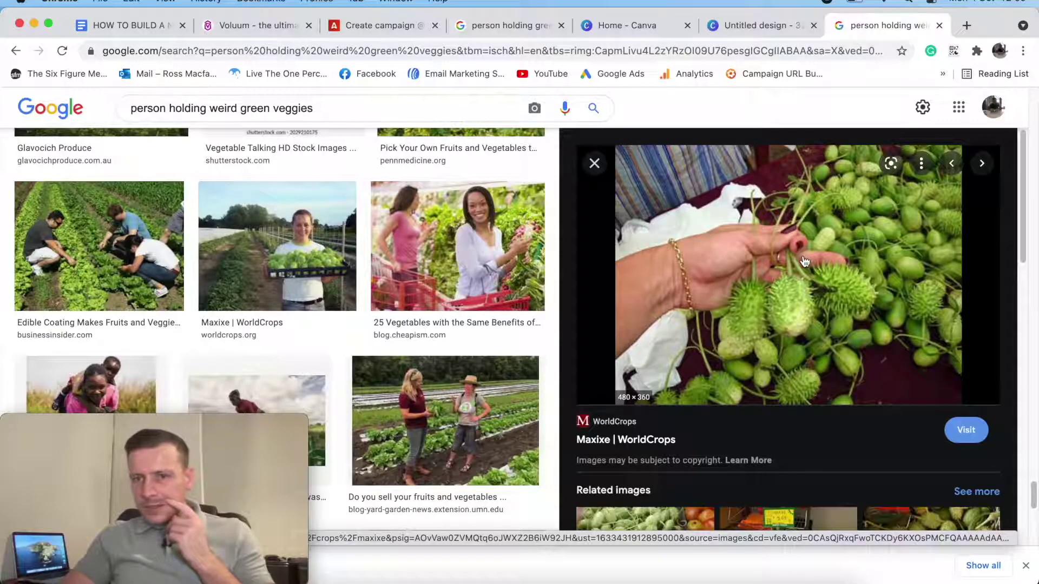
Save the photo of the hand holding spiky green fruits to Downloads as "Diabetes image 3".
right_click(727, 261)
click(876, 400)
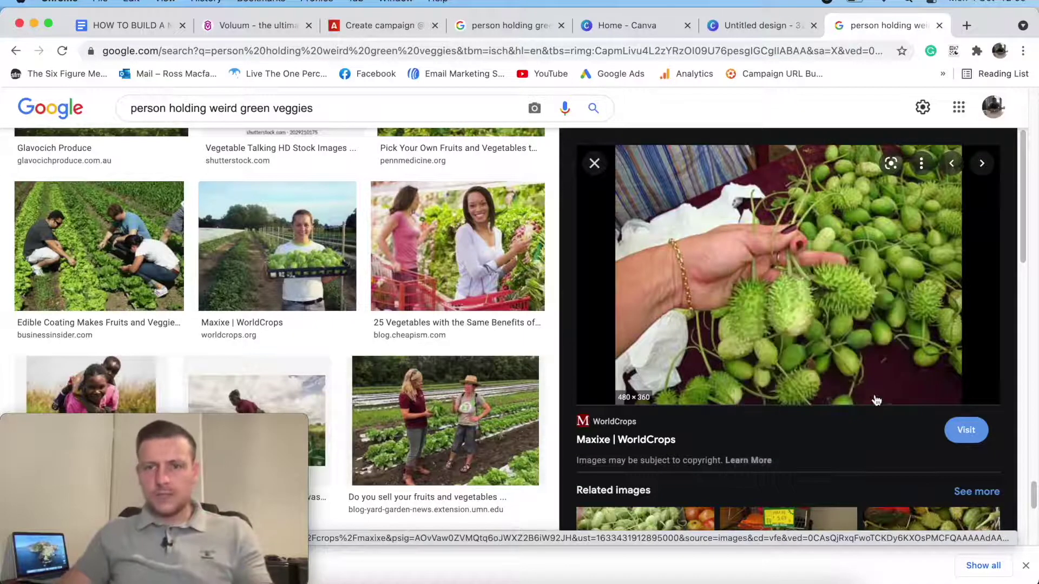
text(Diabetes image 2)
key(BackSpace)
key(BackSpace)
text(3)
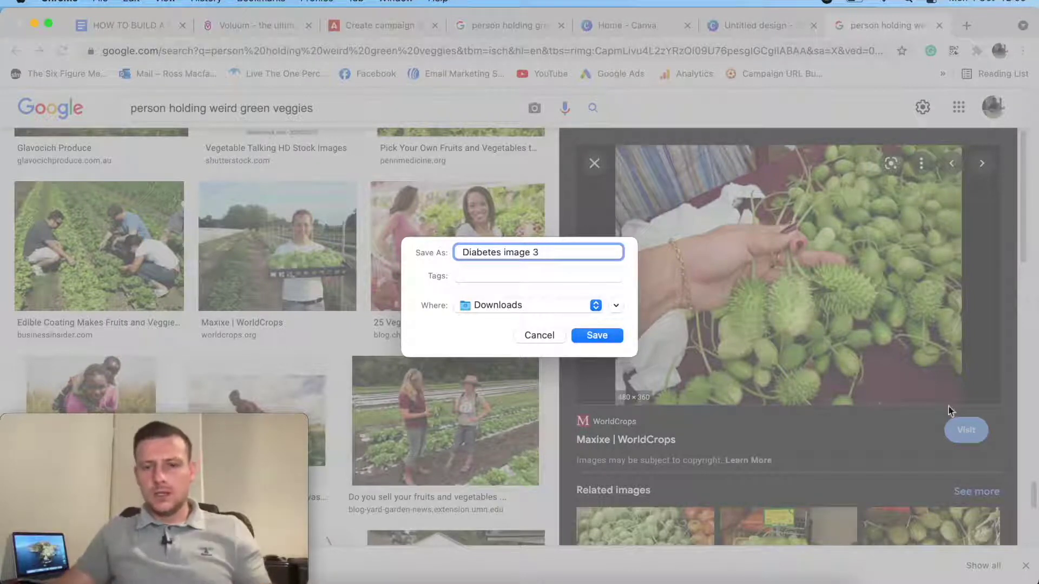
click(598, 335)
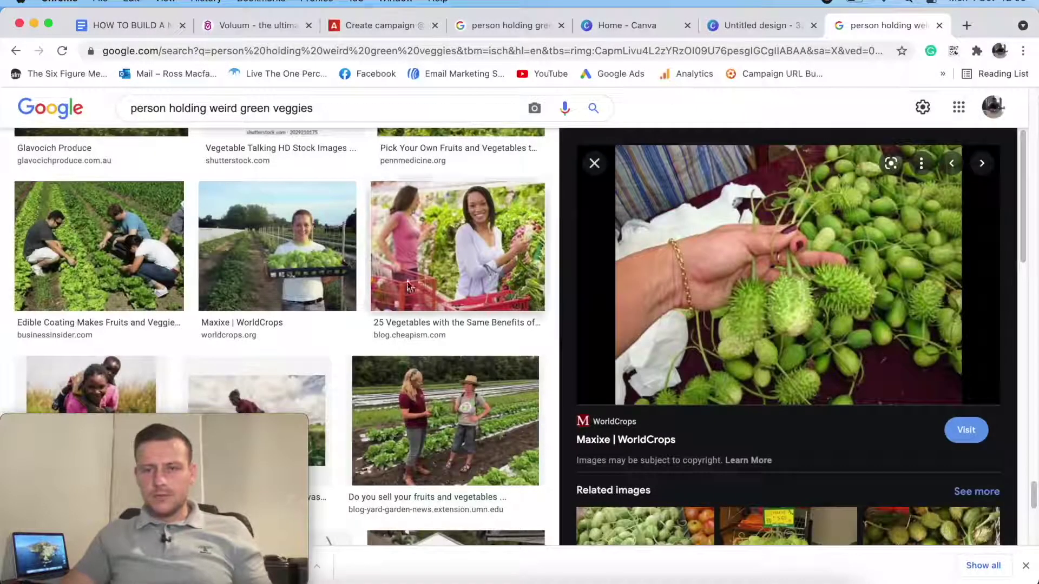
Switch to the untitled 320 × 240 px Canva design and upload Diabetes Image 2 and Diabetes image 3 from Downloads.
click(768, 25)
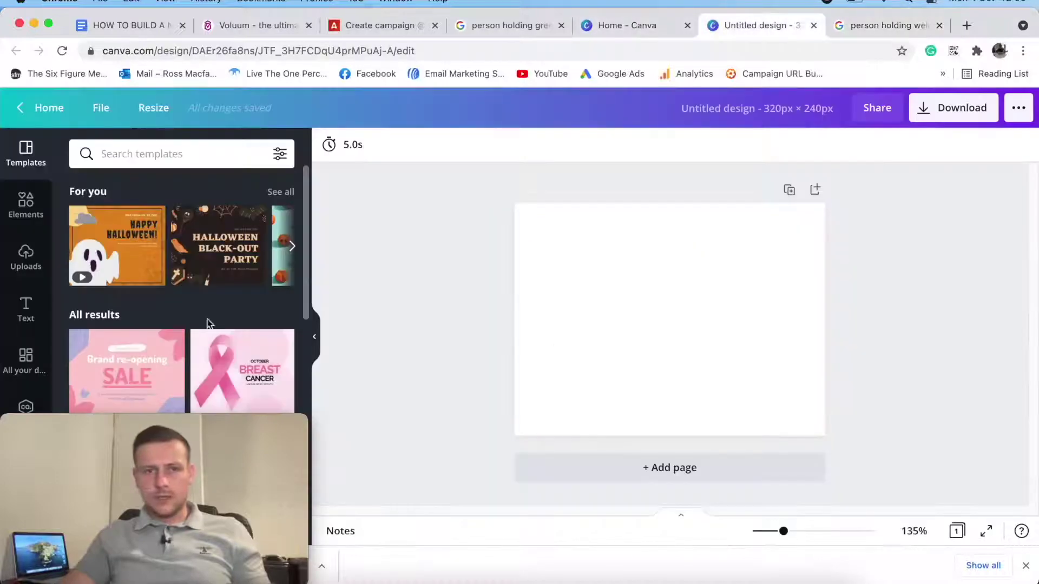
click(25, 261)
click(260, 192)
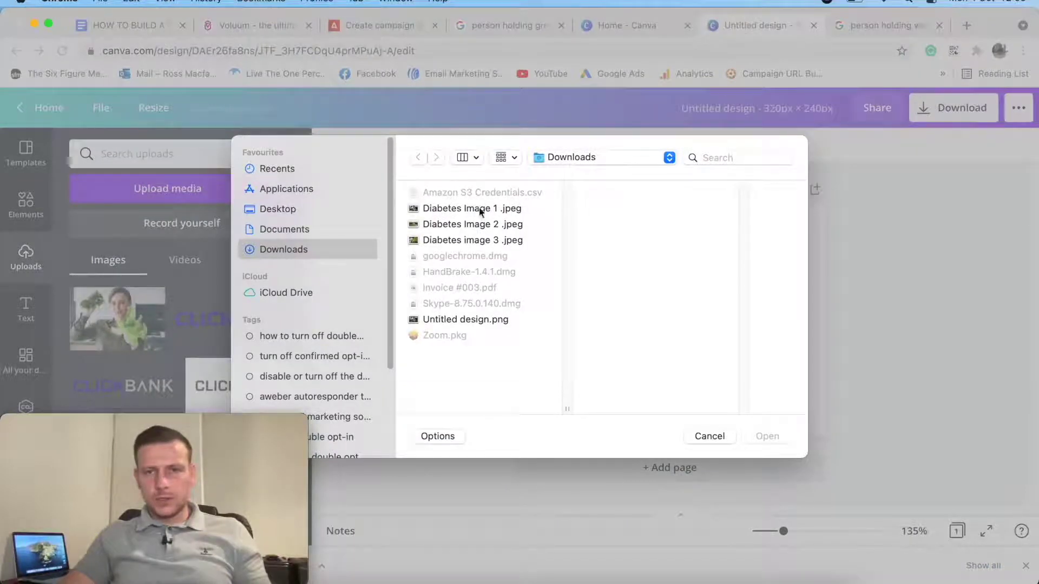
click(472, 239)
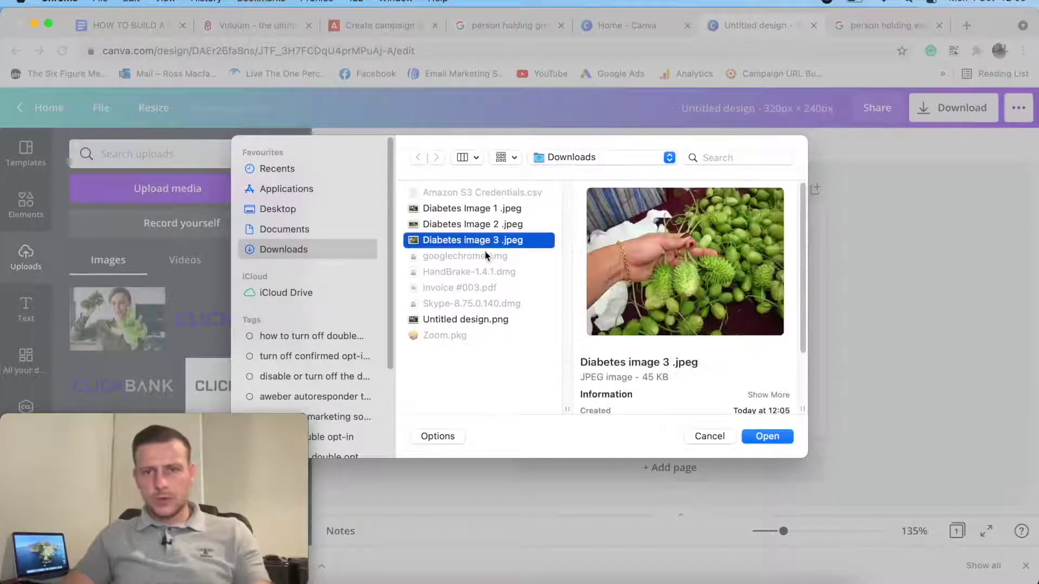
shift+click(509, 224)
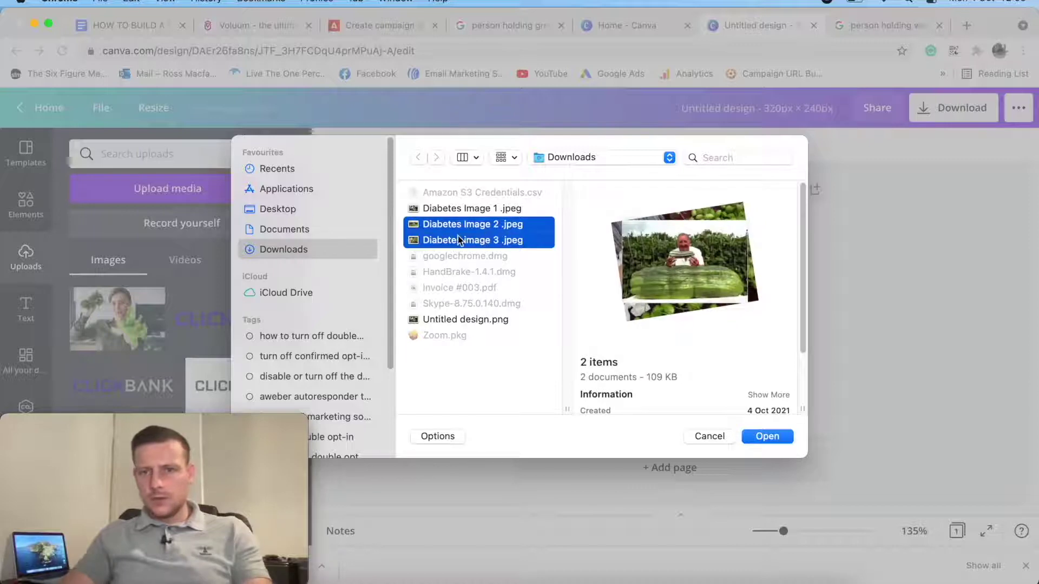
click(767, 436)
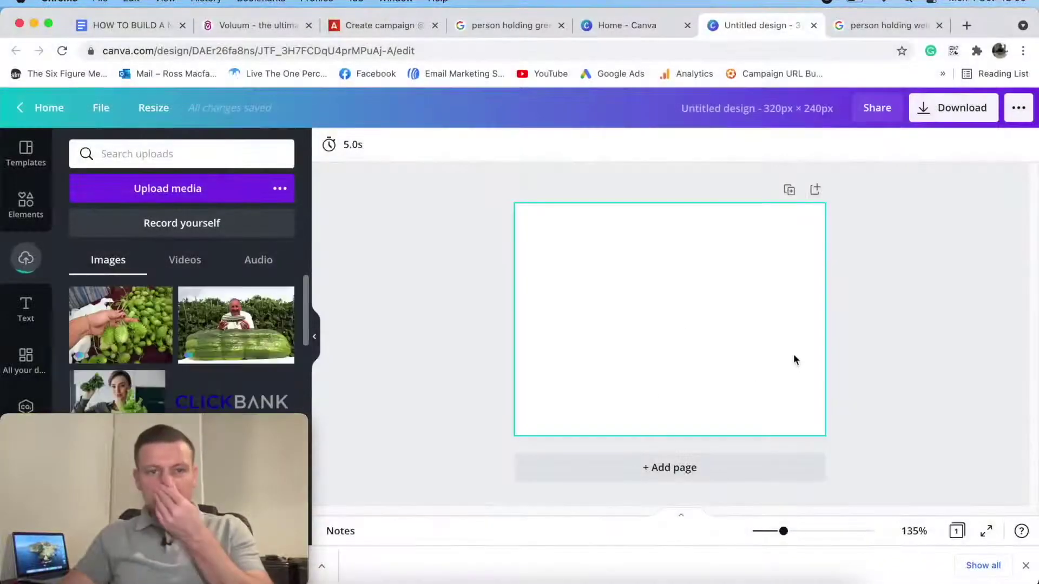
Place the photo of the man with the giant marrow on the blank page and enlarge it to cover the page.
click(252, 335)
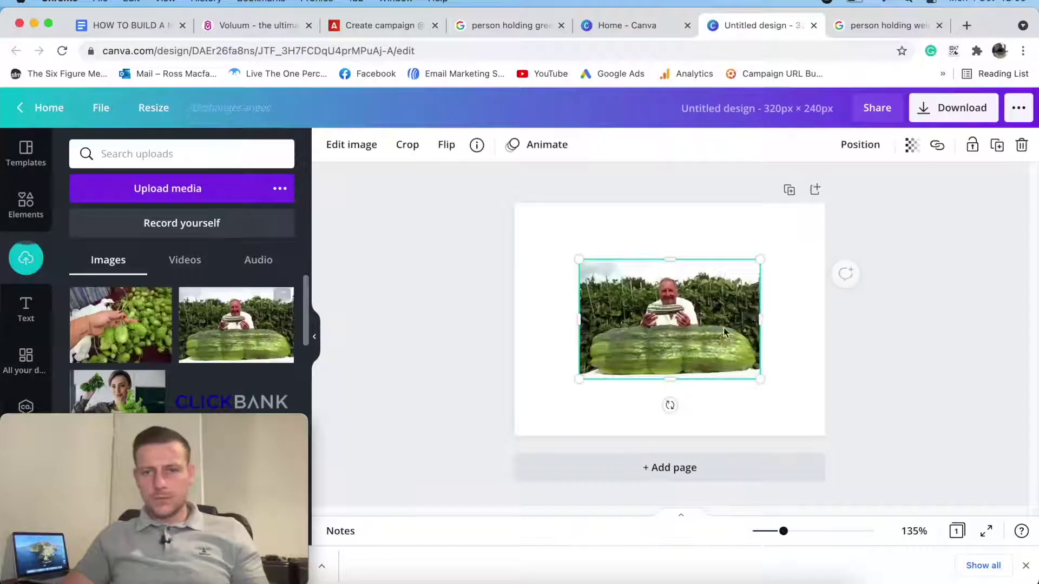
drag(627, 297, 563, 237)
drag(695, 314, 794, 452)
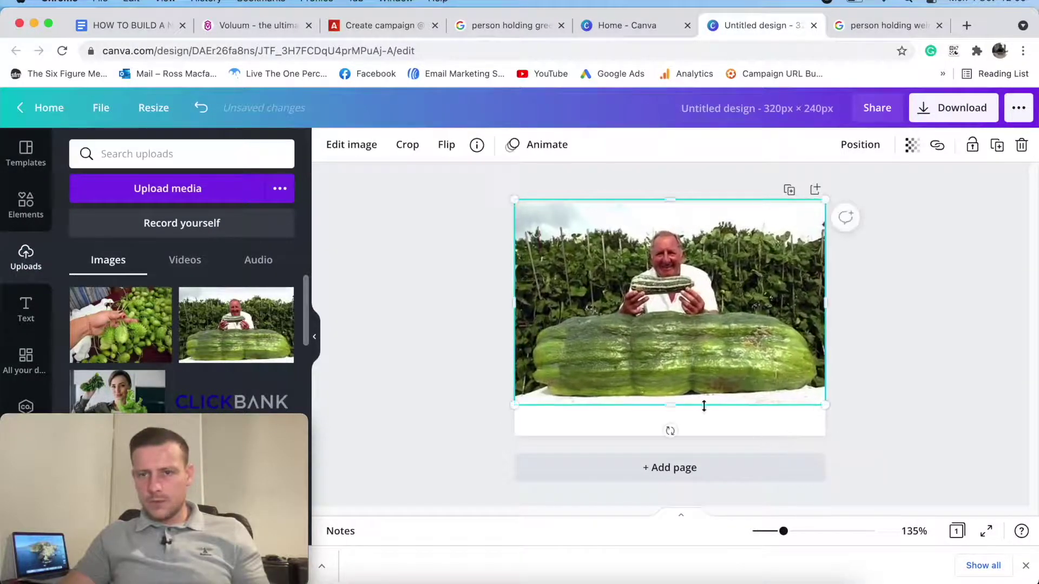
drag(662, 405, 674, 435)
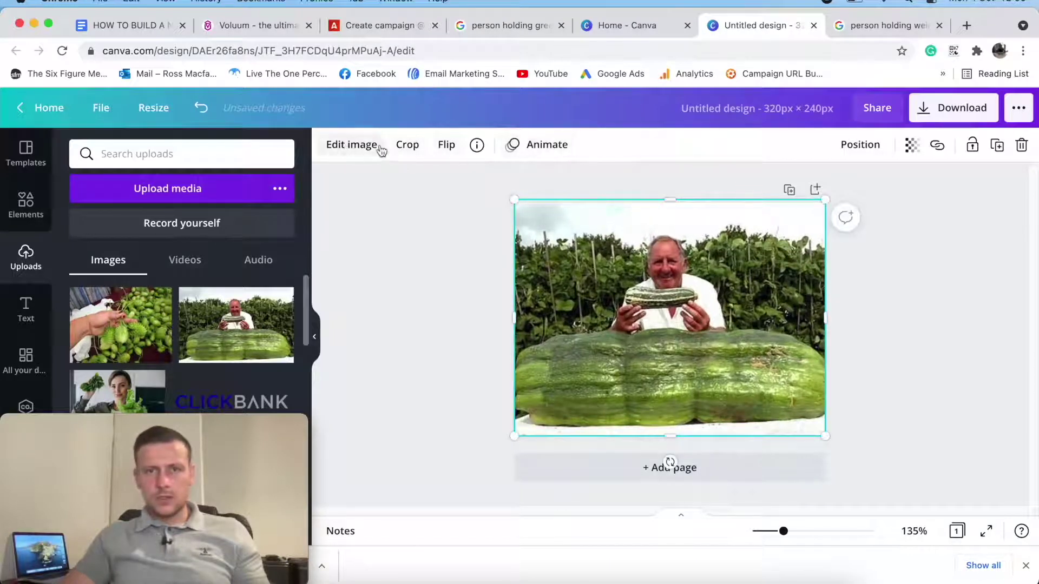
Adjust the marrow photo to a contrast of 40 and a brightness of about 23.
click(346, 150)
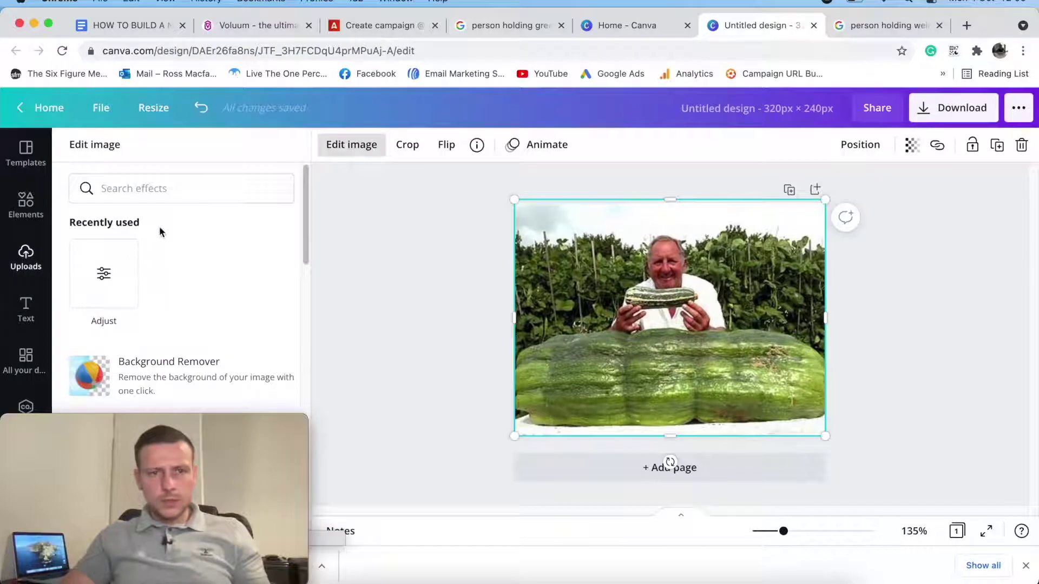
scroll(212, 285, down, 5)
drag(181, 277, 219, 279)
drag(182, 236, 210, 240)
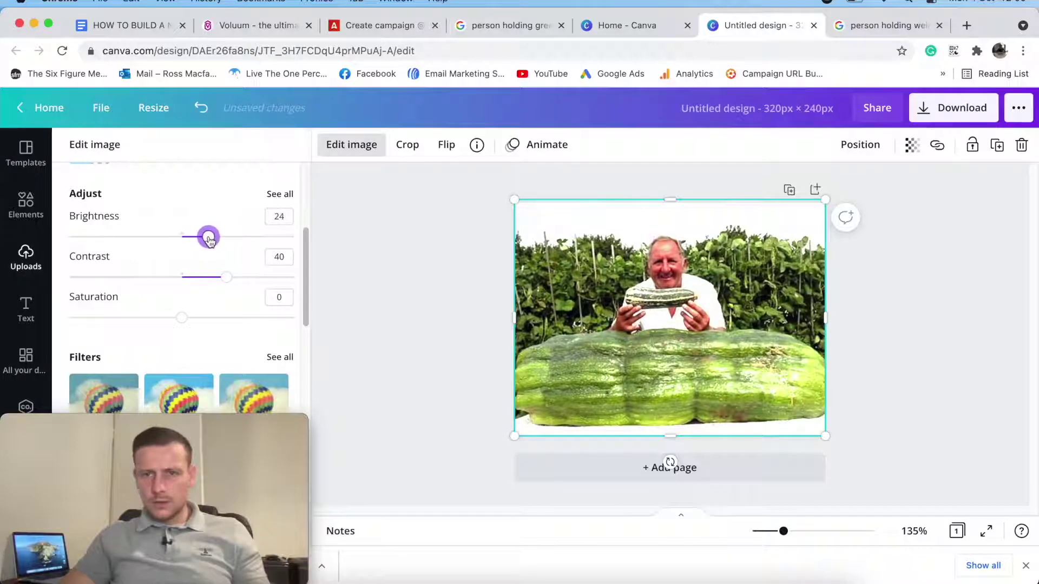
Fit the marrow photo to the page edges so it fills the page as the background.
click(757, 411)
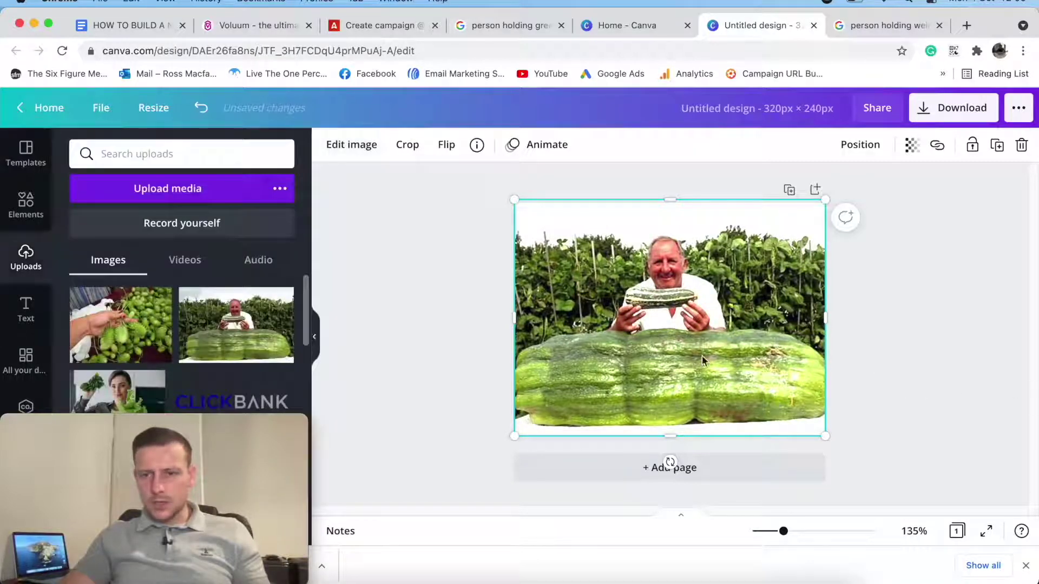
mouse_move(670, 436)
mouse_down()
mouse_move(672, 452)
mouse_move(668, 436)
mouse_up()
click(952, 297)
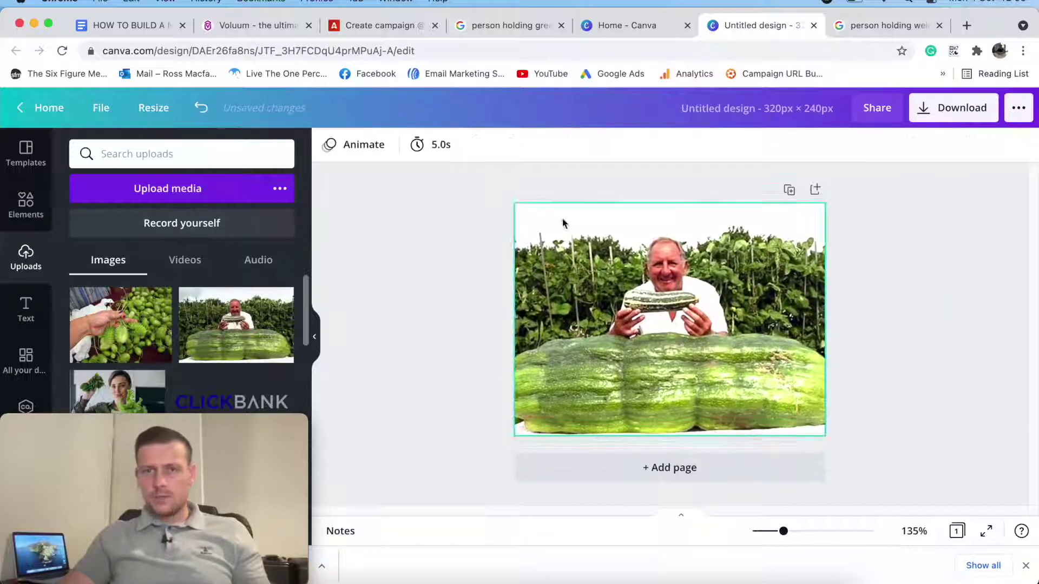
Set the marrow background photo's contrast to 20.
click(669, 319)
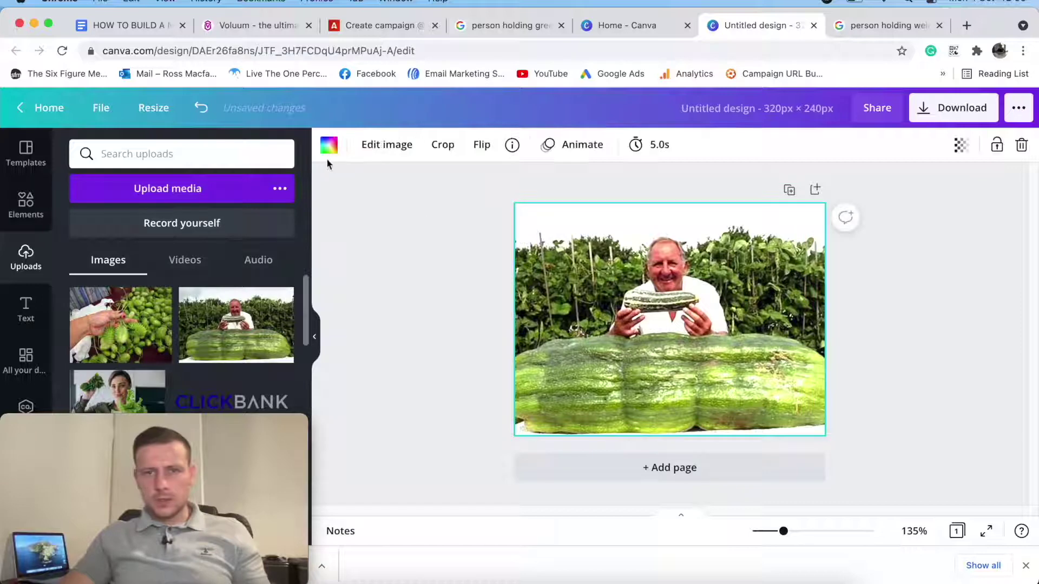
click(386, 145)
click(135, 313)
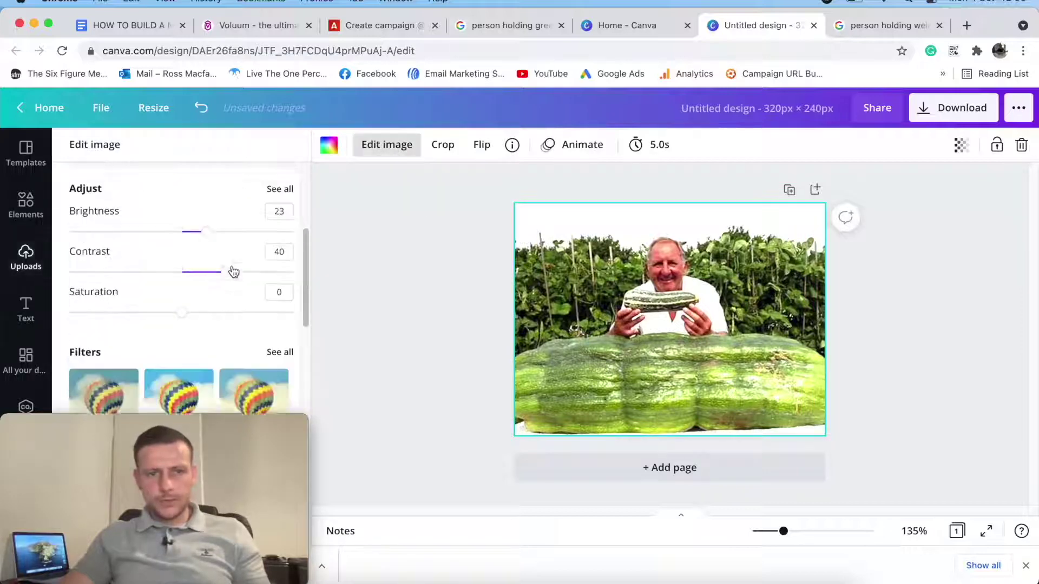
scroll(179, 266, down, 1)
drag(237, 266, 205, 271)
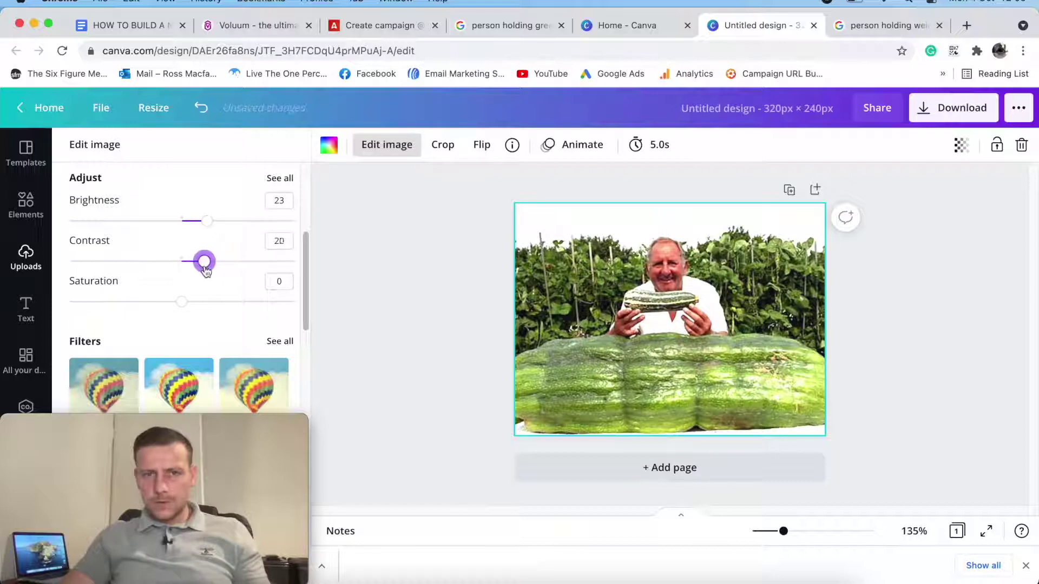
key(Escape)
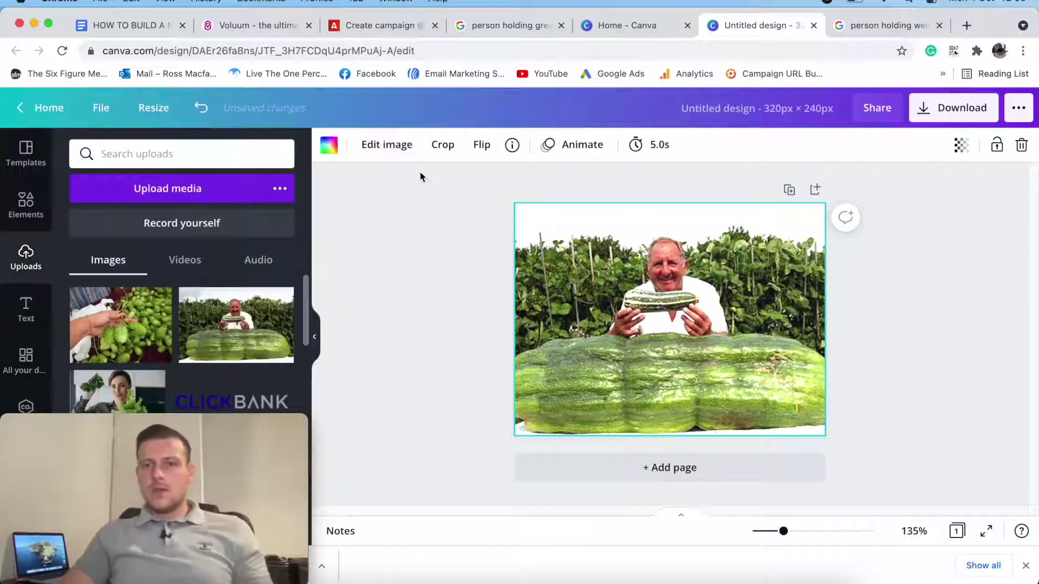
Download the marrow design as a PNG at size 1 (320 × 240 px) and dismiss the saved-design dialog.
click(984, 303)
click(953, 108)
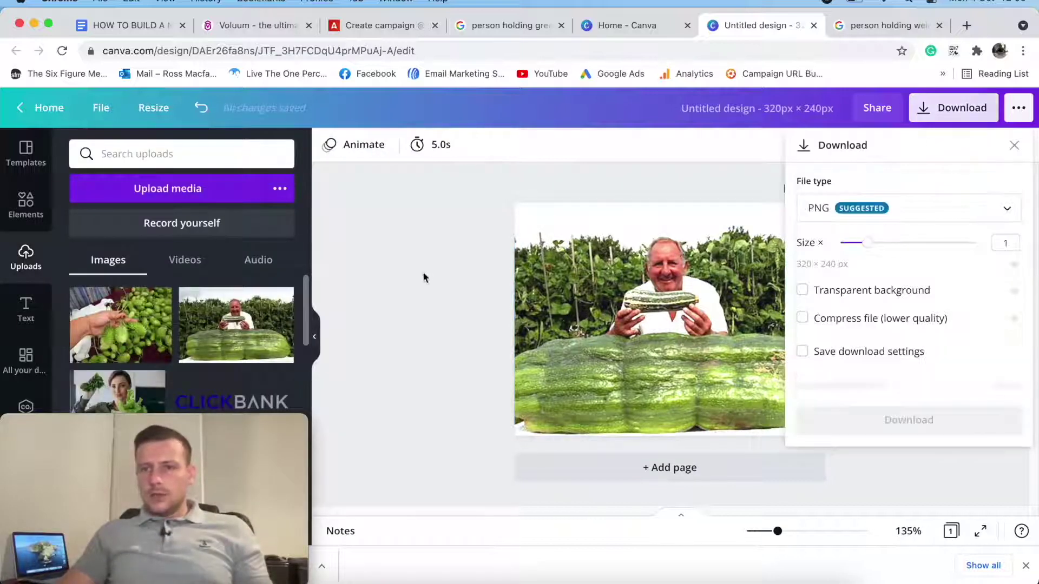
click(886, 379)
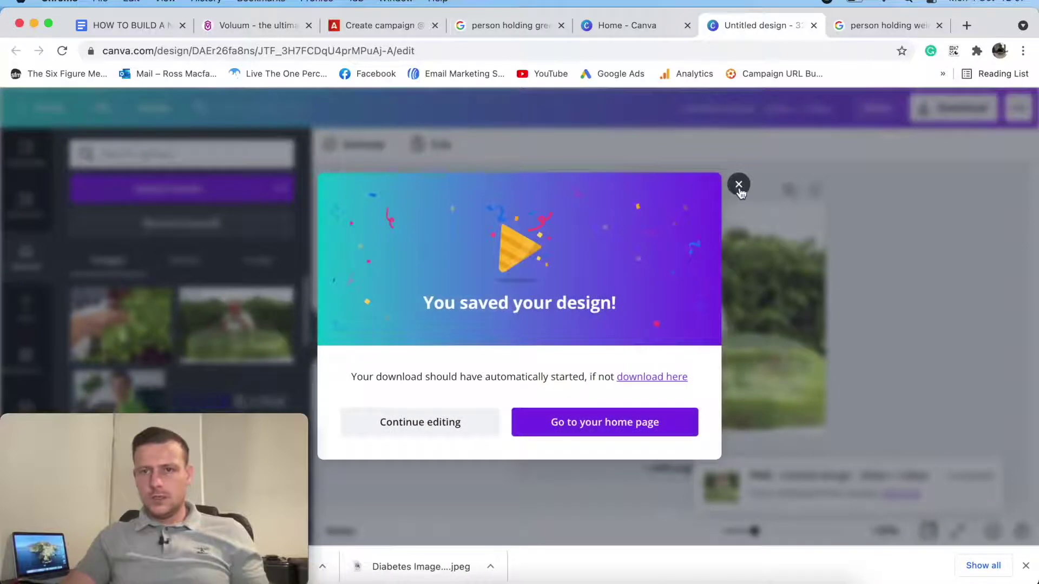
click(737, 184)
Replace the marrow photo on the page with the spiky green fruits photo, enlarged to 320 × 240 to fill the page.
click(725, 309)
key(Delete)
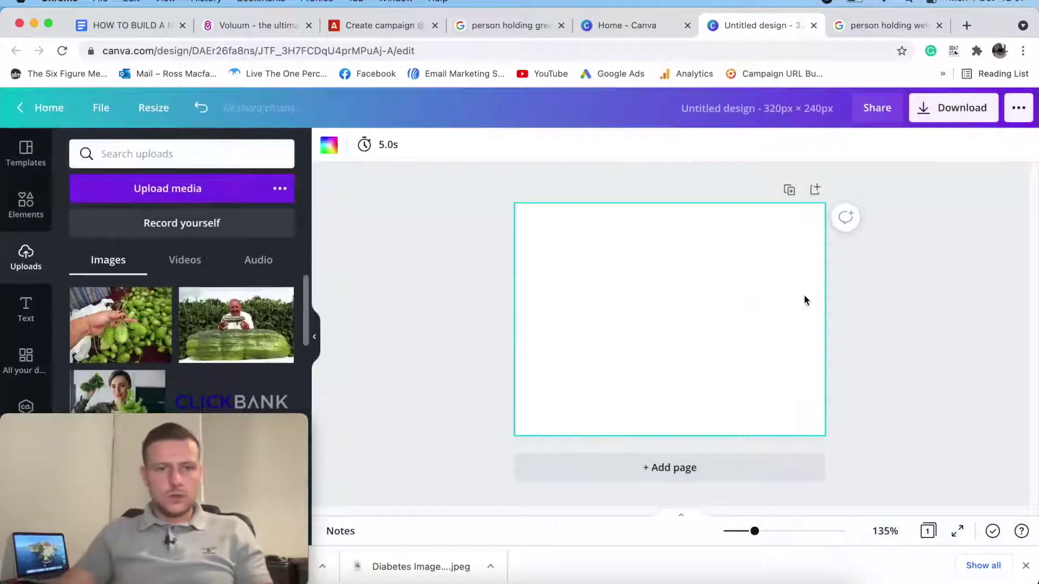
click(113, 325)
drag(645, 290, 577, 239)
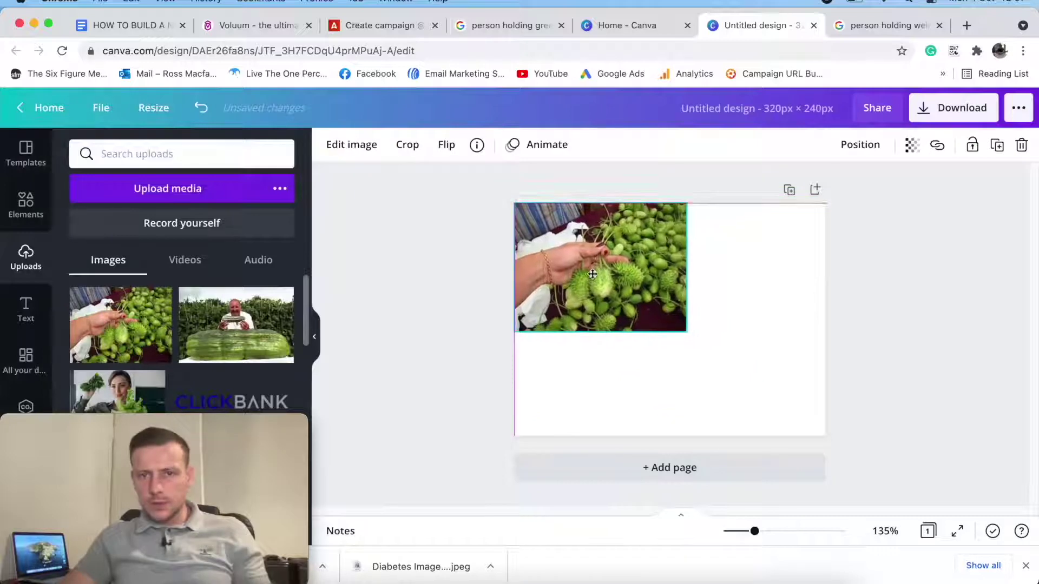
drag(687, 334, 819, 440)
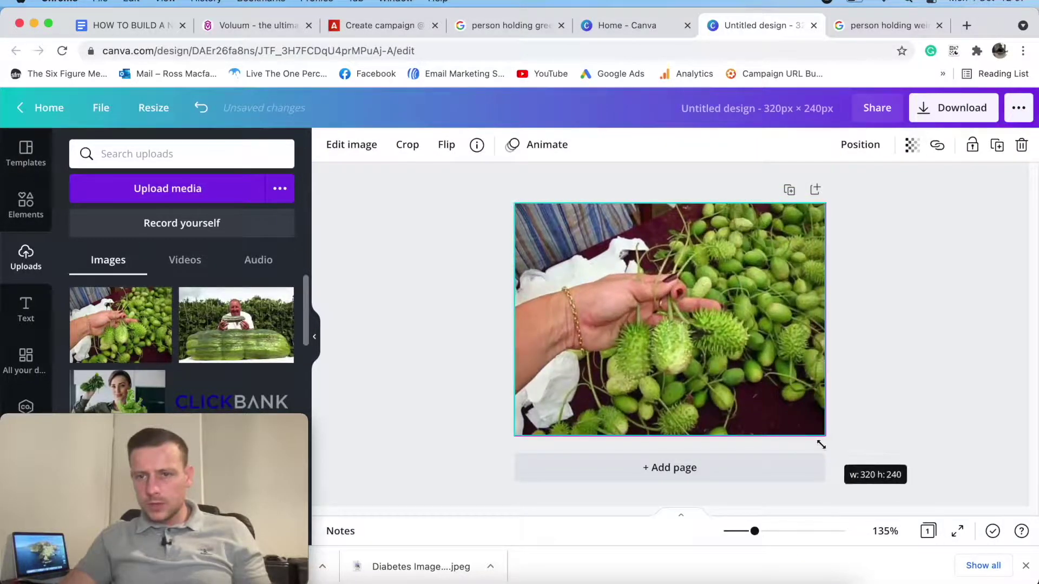
Set the spiky green fruits background photo's brightness to 17 and contrast to 21.
click(755, 329)
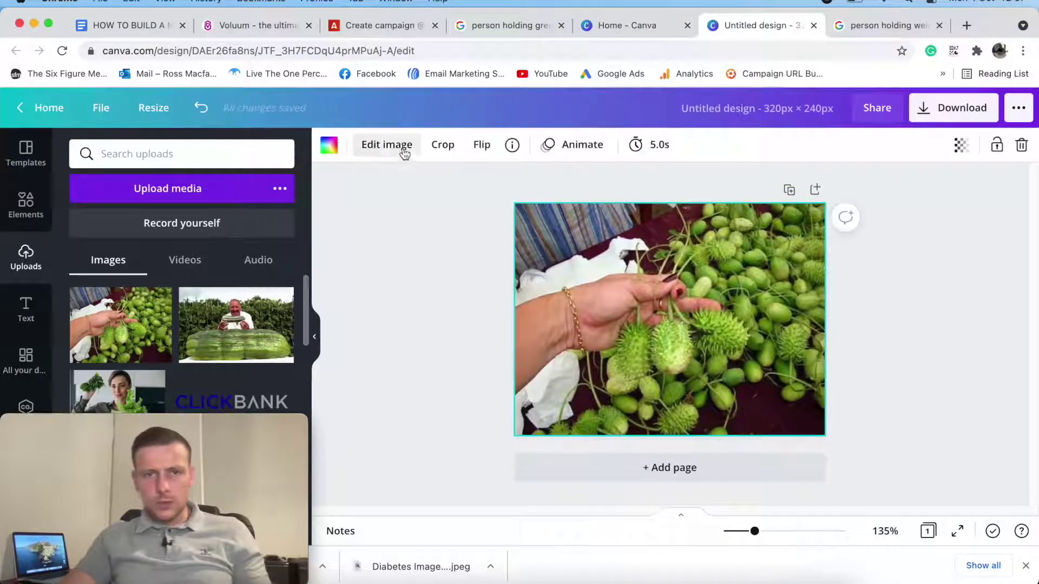
click(387, 145)
scroll(205, 327, down, 5)
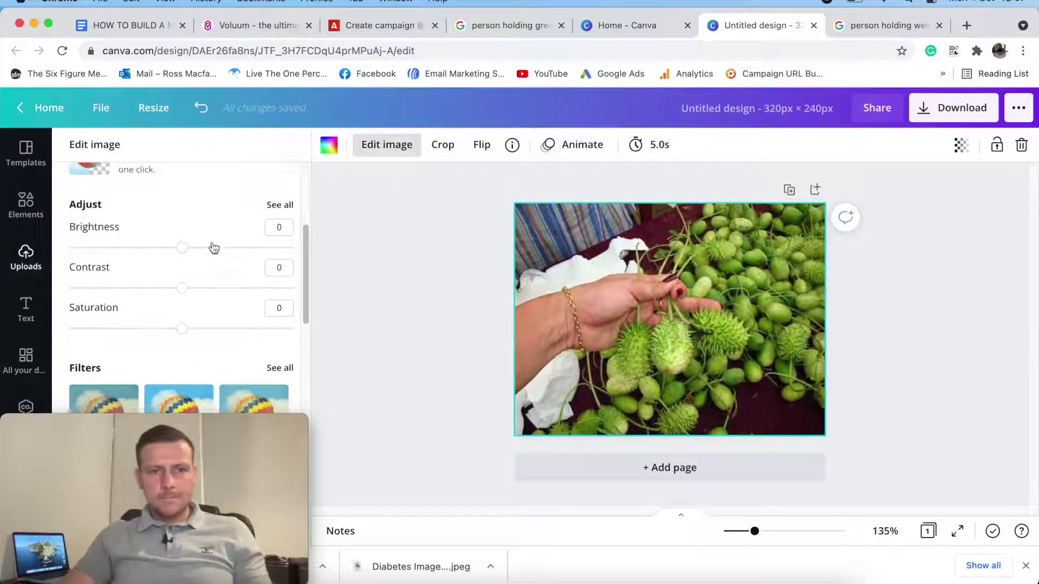
drag(182, 248, 201, 248)
drag(182, 289, 206, 294)
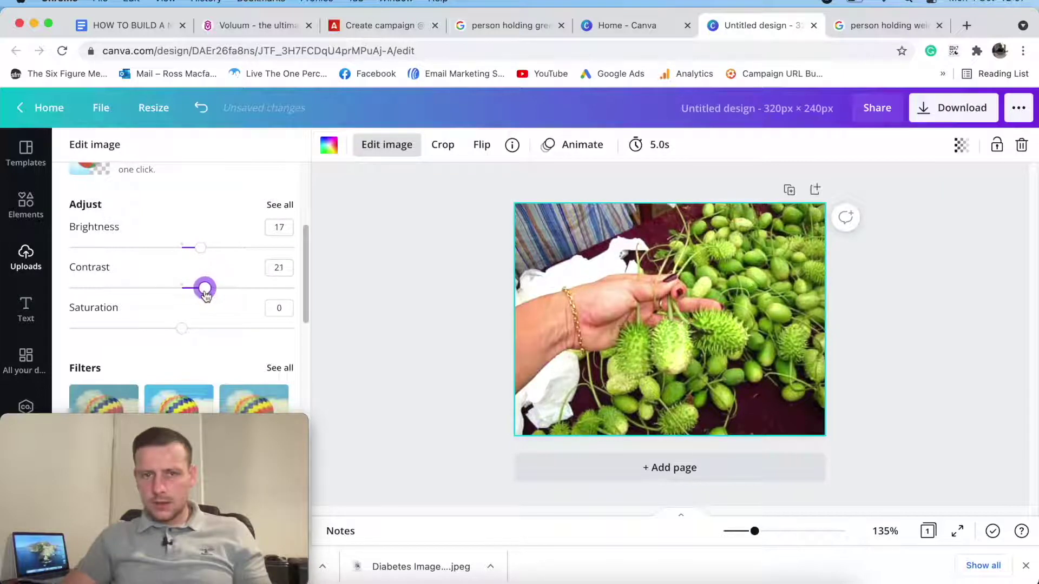
click(980, 311)
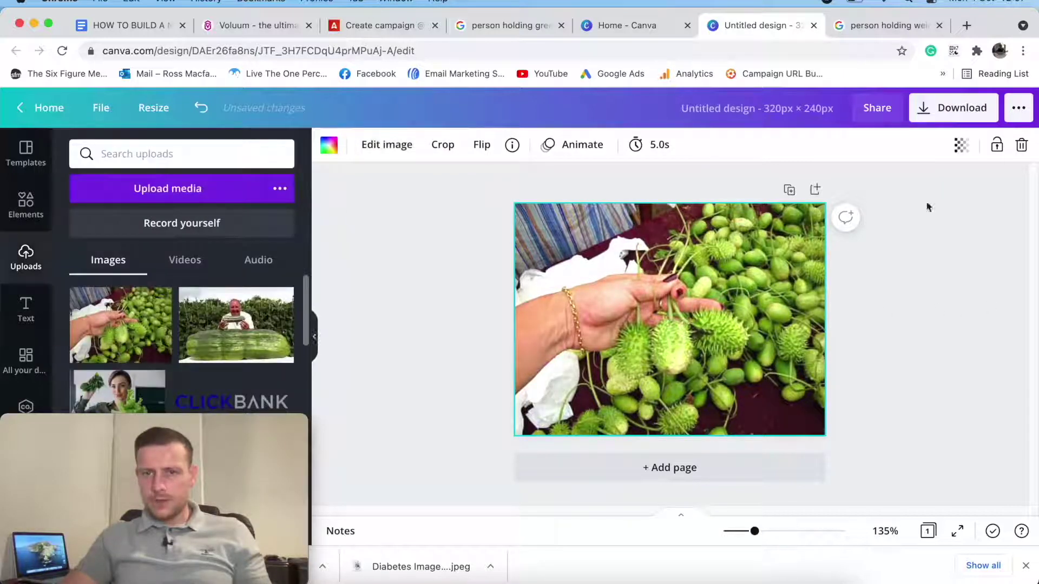
Download the spiky green fruits design as a PNG at size 1 (320 × 240 px) and dismiss the saved-design dialog.
click(940, 116)
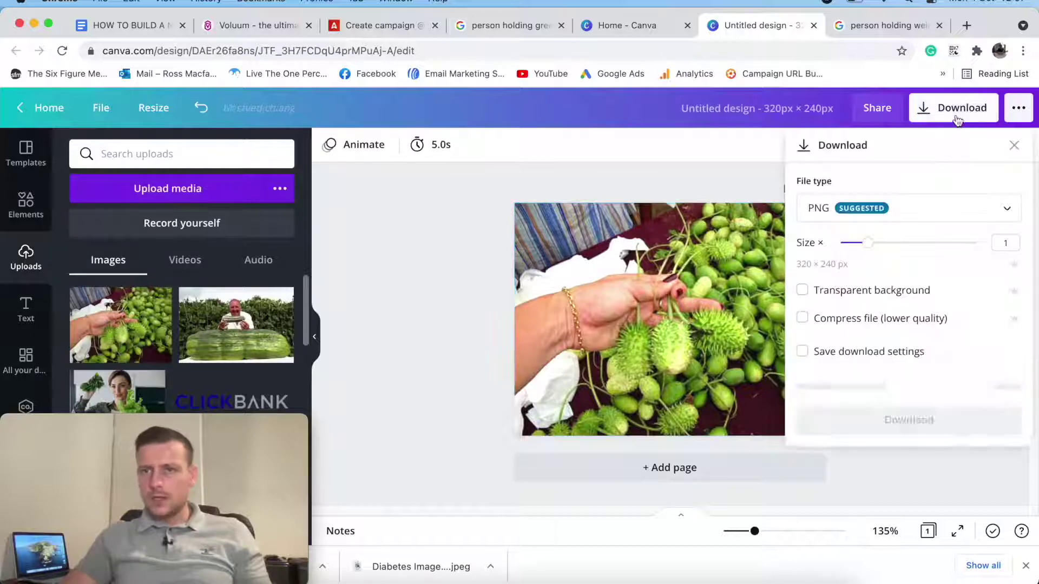
click(923, 386)
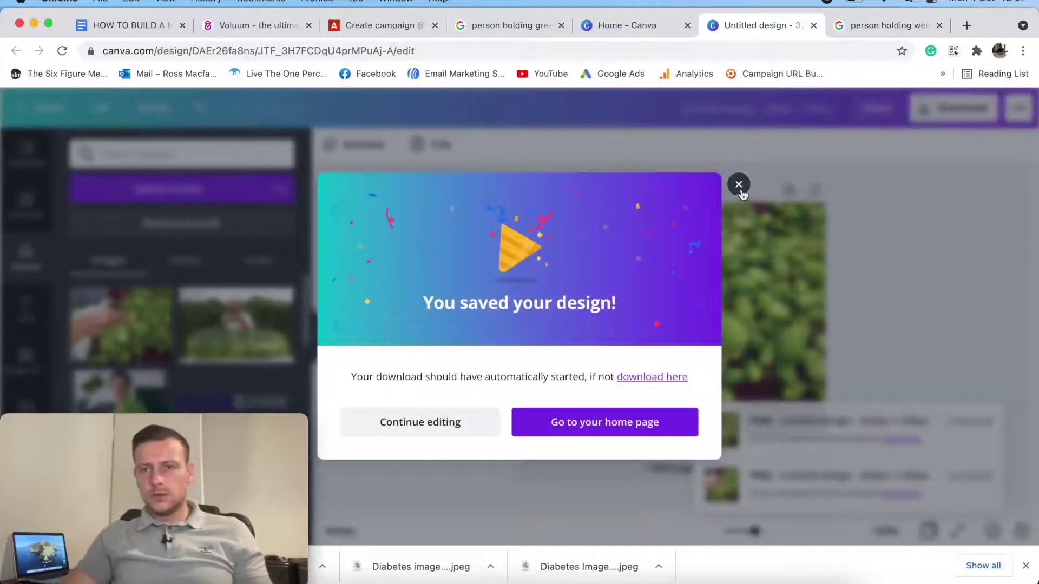
click(739, 185)
Switch to the campaign outline in Google Docs and review its remaining steps.
click(119, 27)
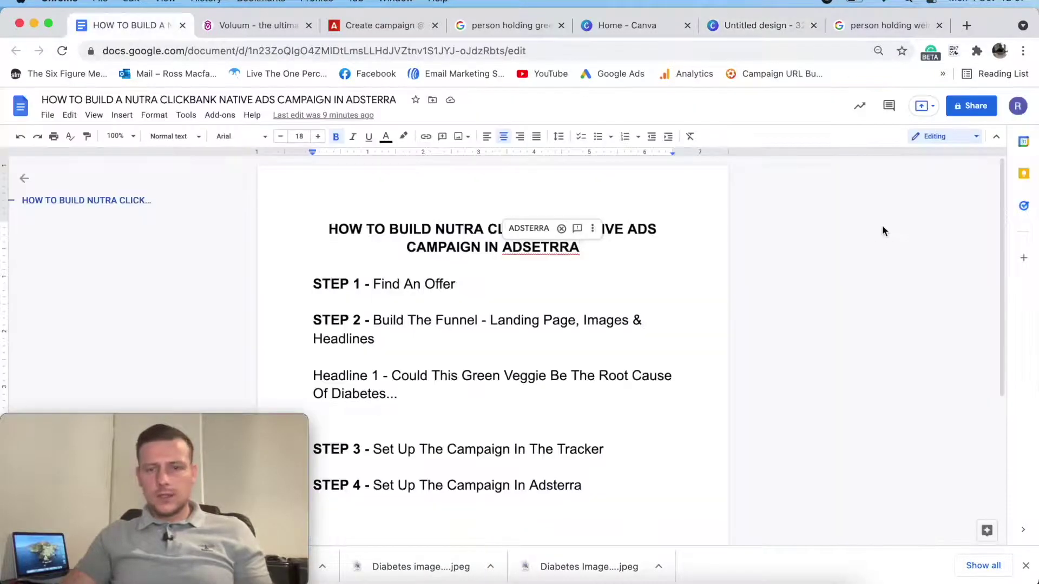
scroll(403, 319, down, 1)
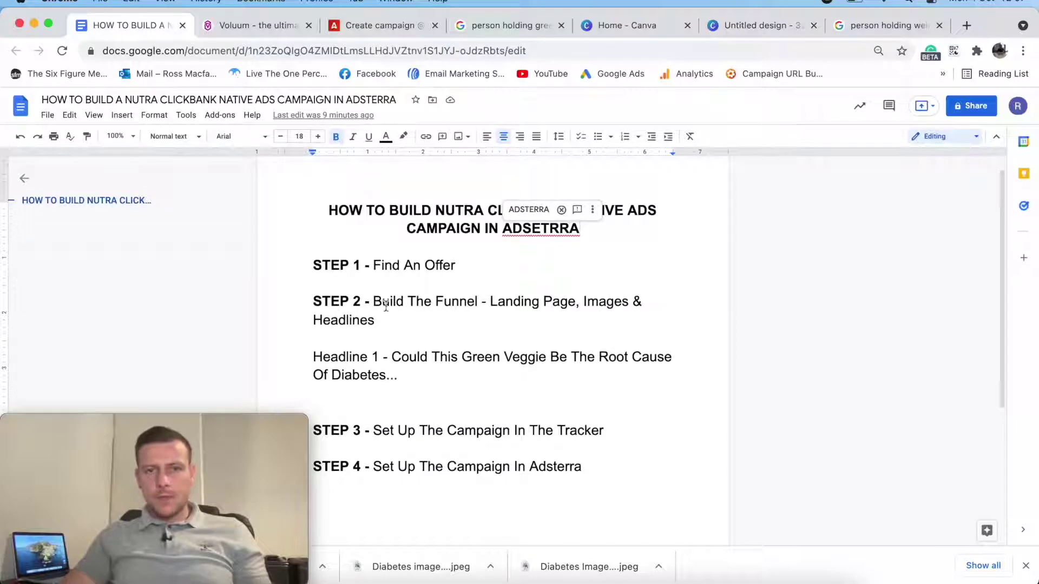
click(677, 307)
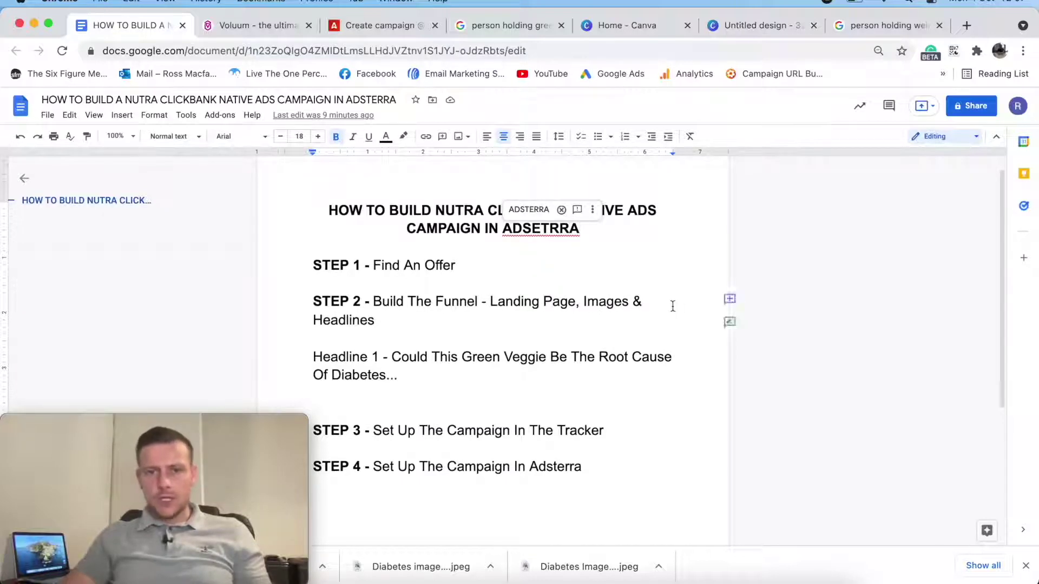
scroll(457, 310, down, 3)
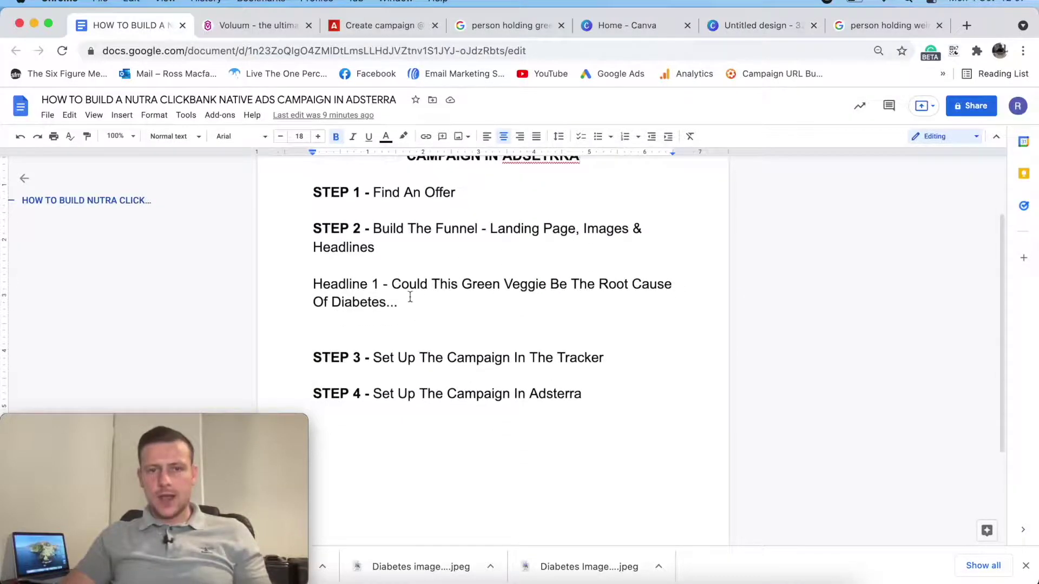
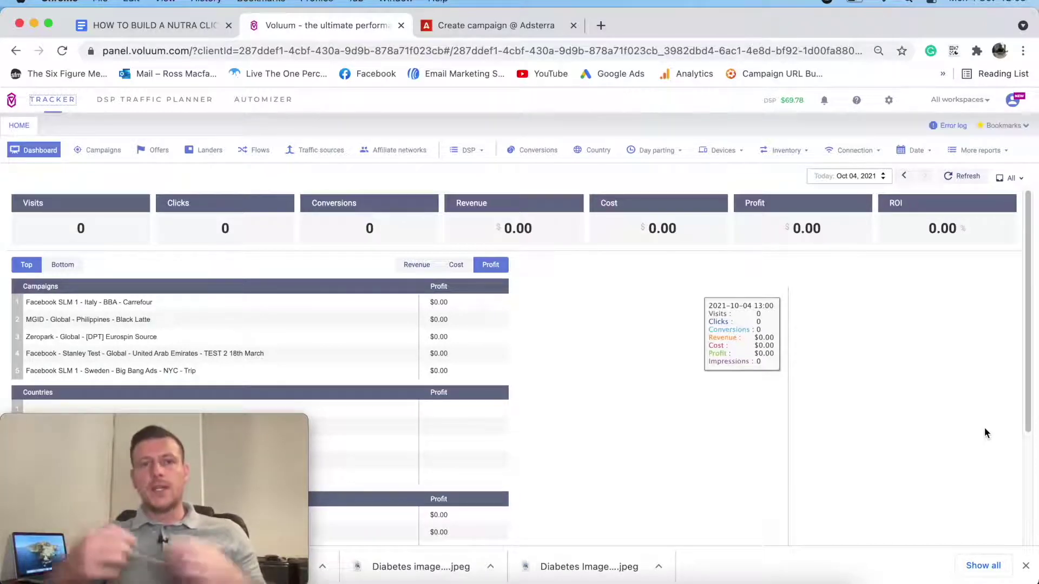
Examine the affiliate network templates in Voluum, including ClickBank, and close them without adding one.
click(401, 151)
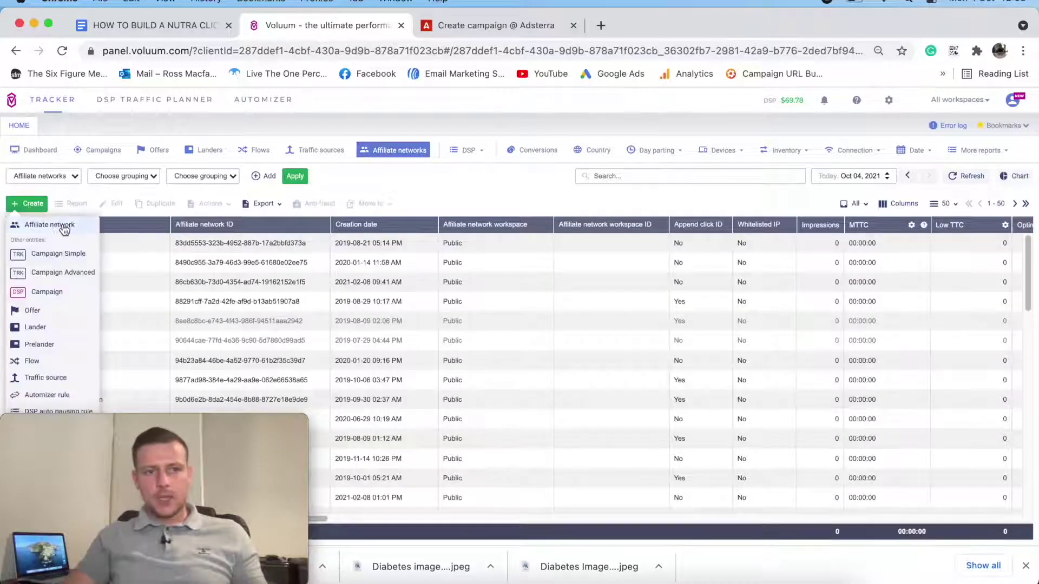
click(321, 230)
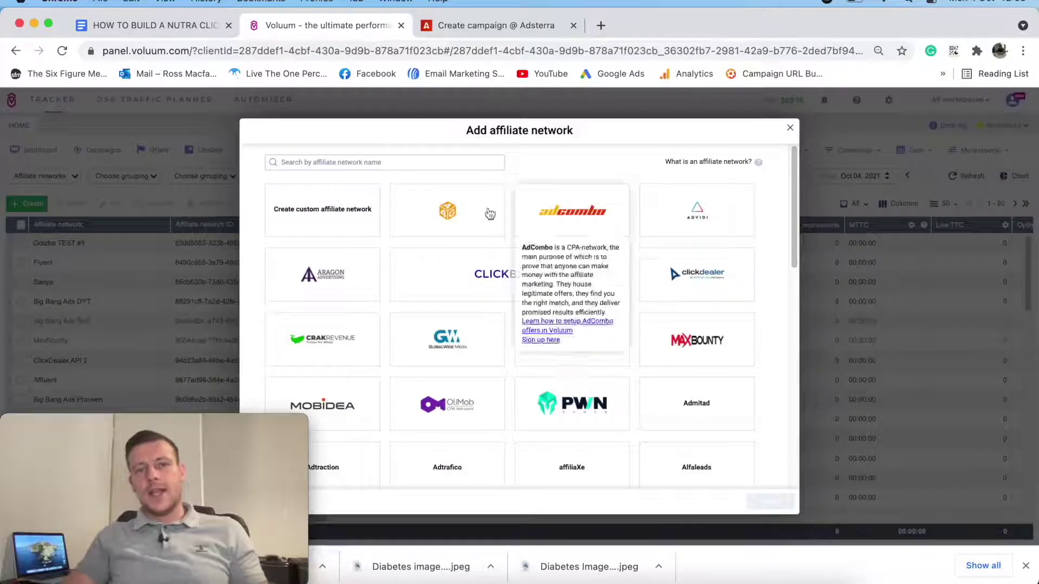
mouse_move(505, 277)
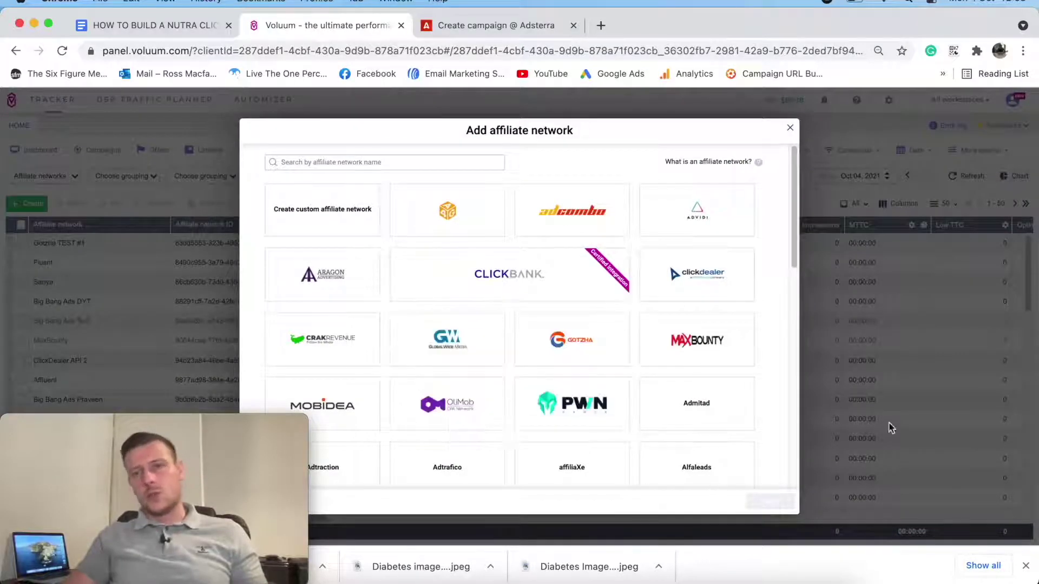
click(790, 129)
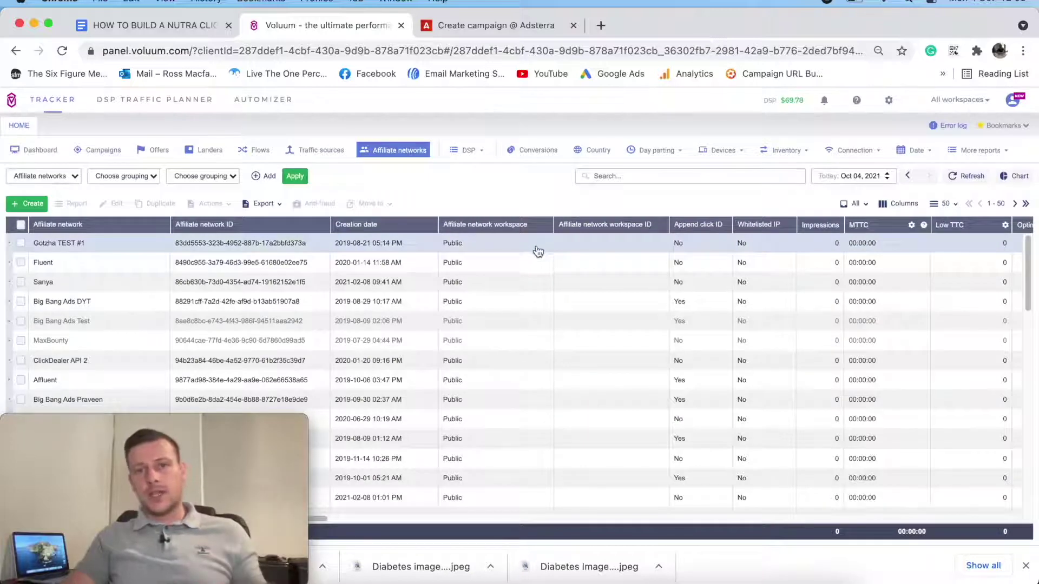
Examine the traffic source templates, including Adsterra Network, and close them without adding one.
click(321, 151)
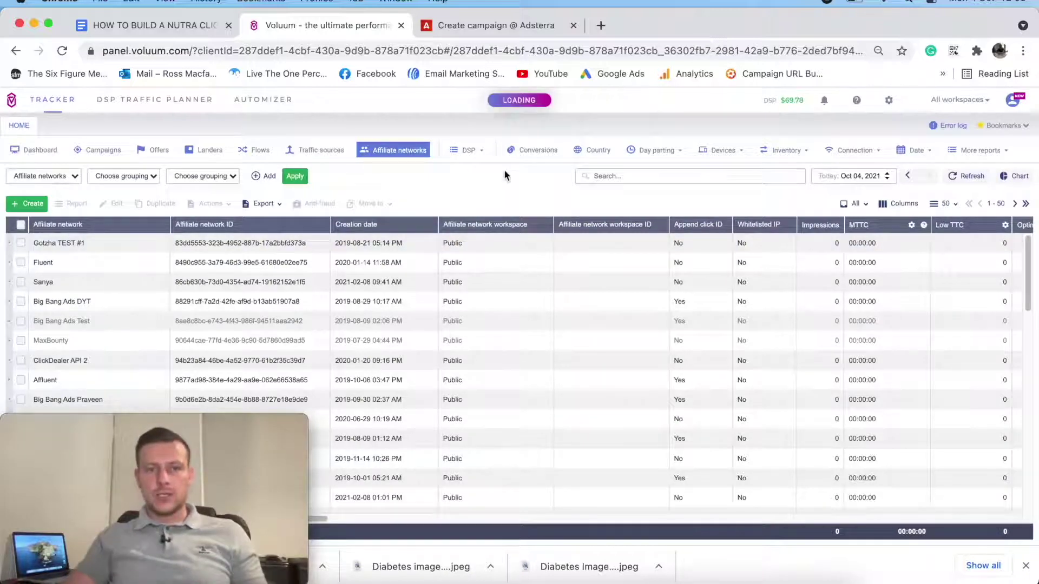
click(33, 204)
click(36, 223)
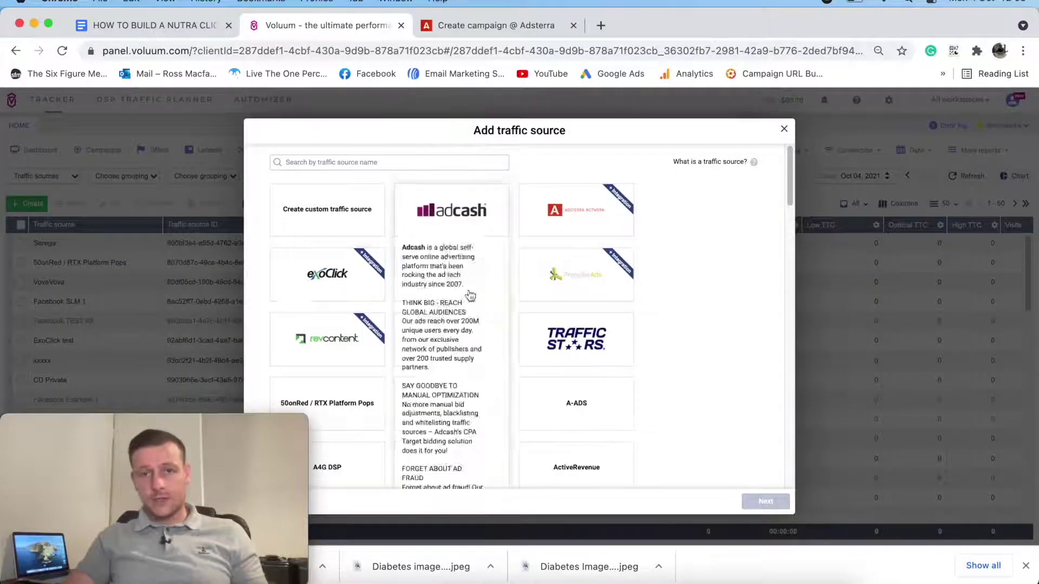
mouse_move(569, 236)
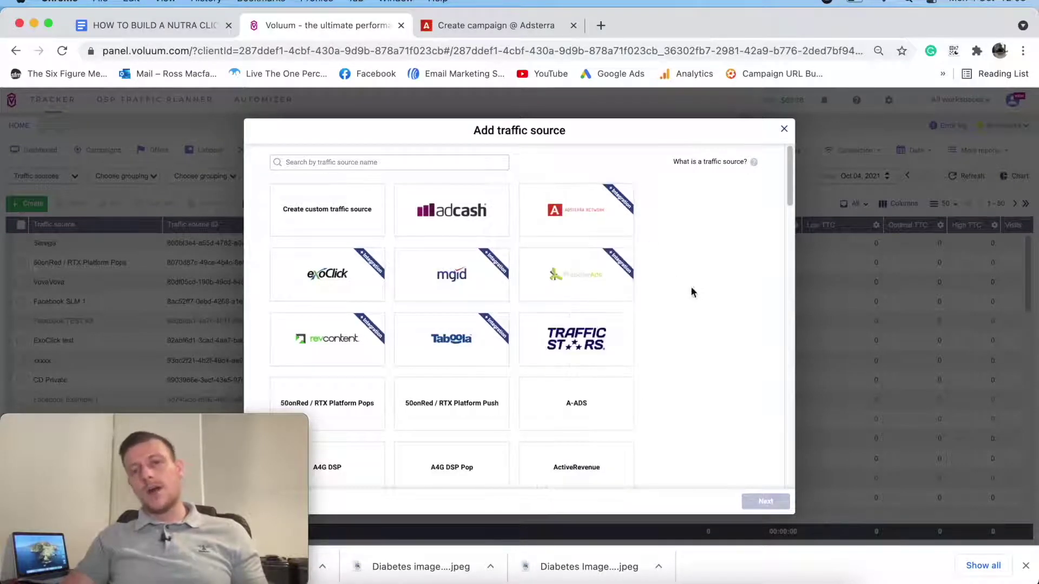
click(783, 129)
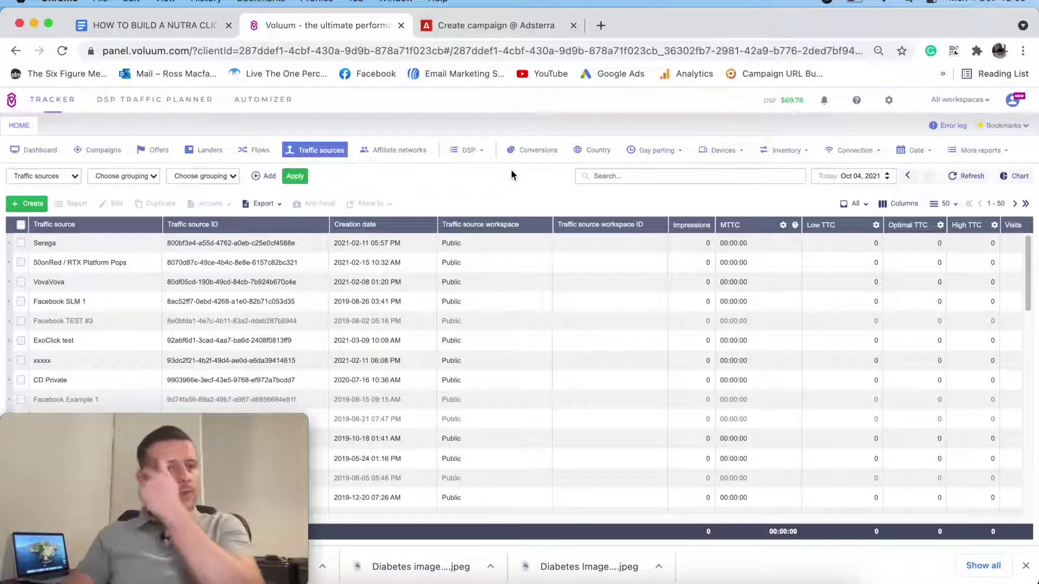
Start a new offer in the Initial (default) workspace with ClickBank as its affiliate network.
click(154, 150)
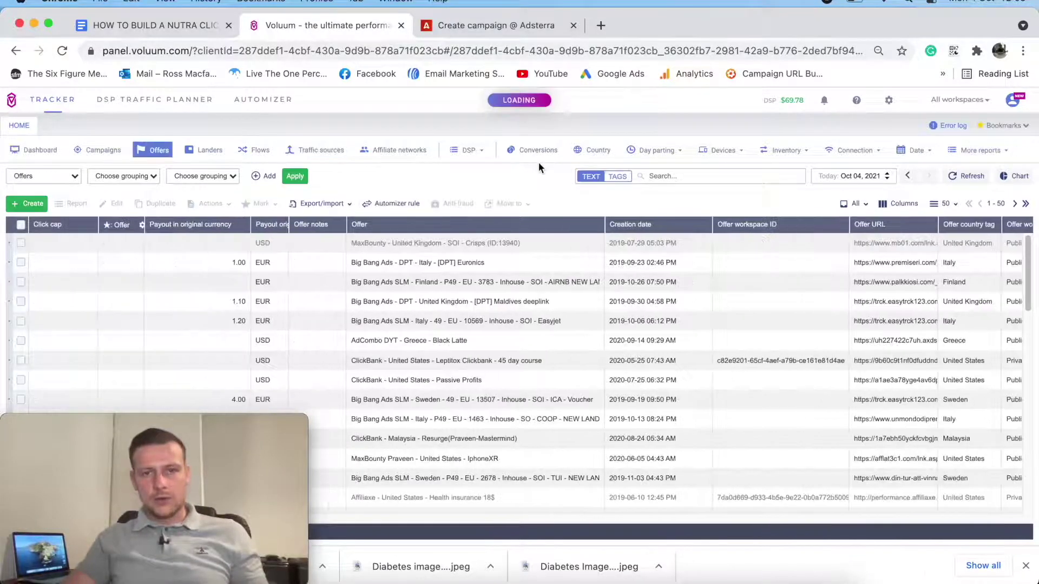
click(32, 204)
click(39, 229)
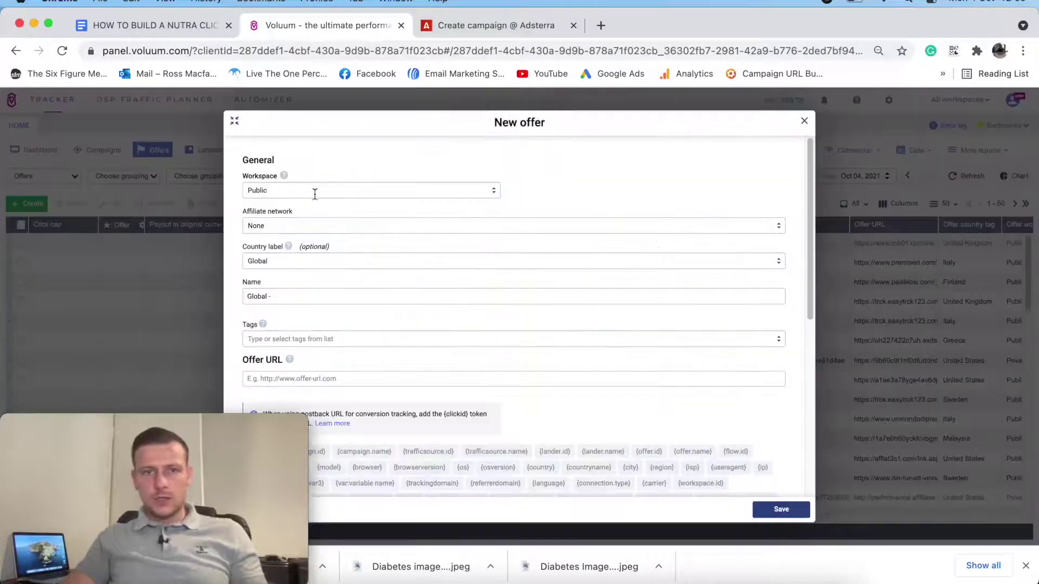
click(315, 194)
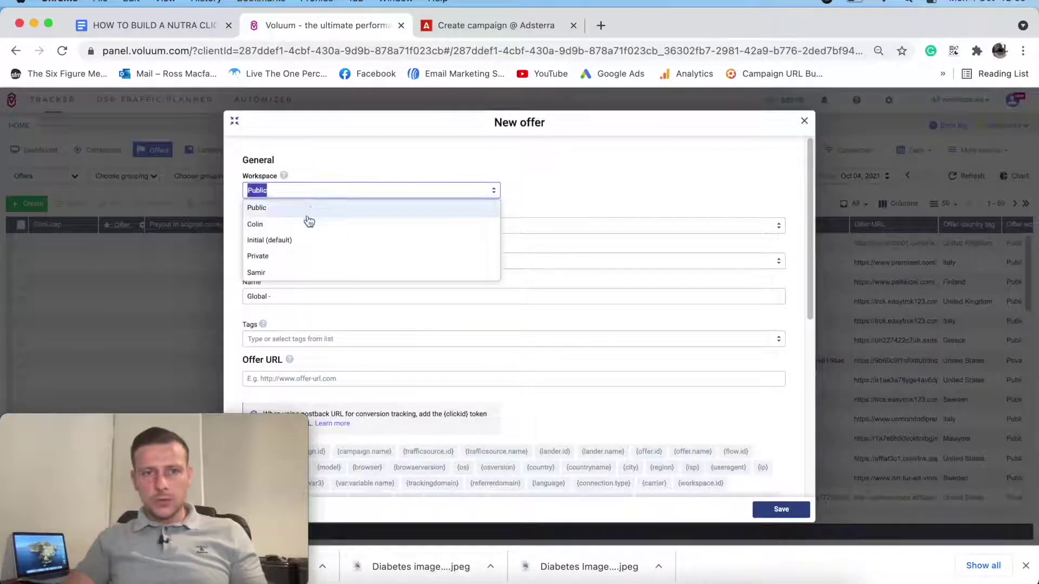
click(305, 239)
click(308, 225)
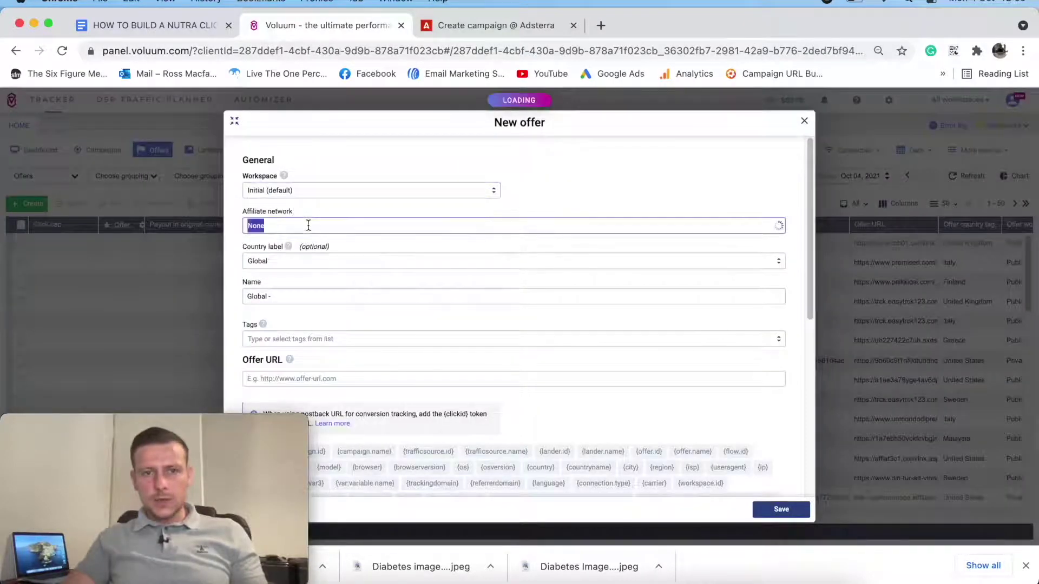
text(cl)
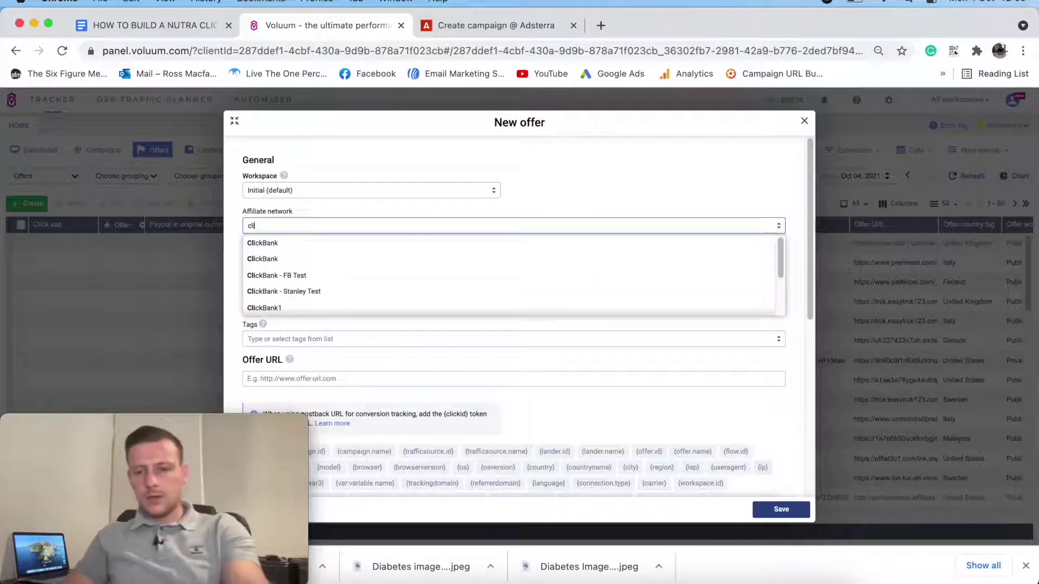
click(289, 243)
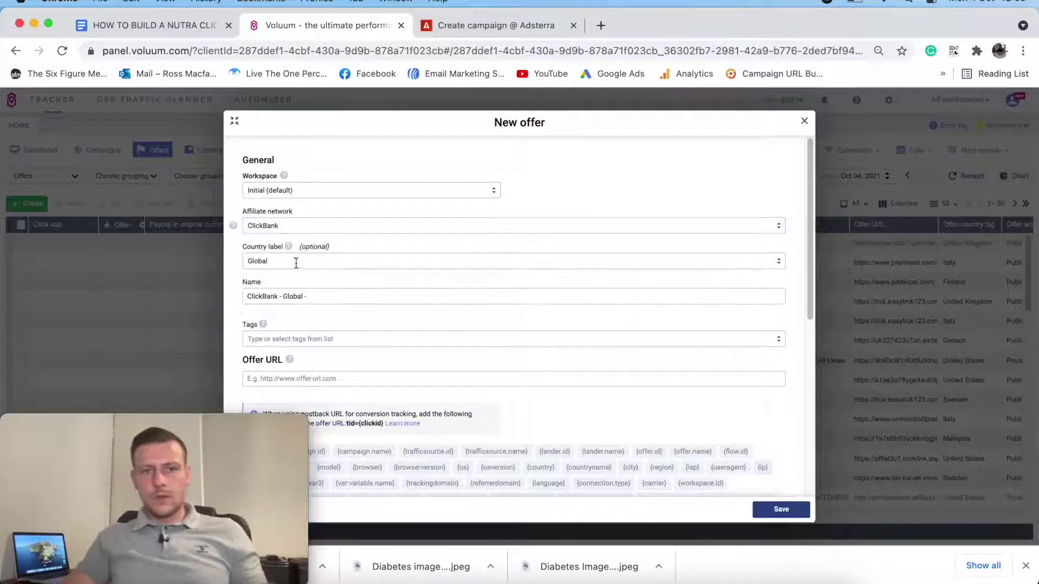
Set the new offer's country label to United States.
click(296, 263)
text(unyt)
key(BackSpace)
key(BackSpace)
key(BackSpace)
key(BackSpace)
text(united states)
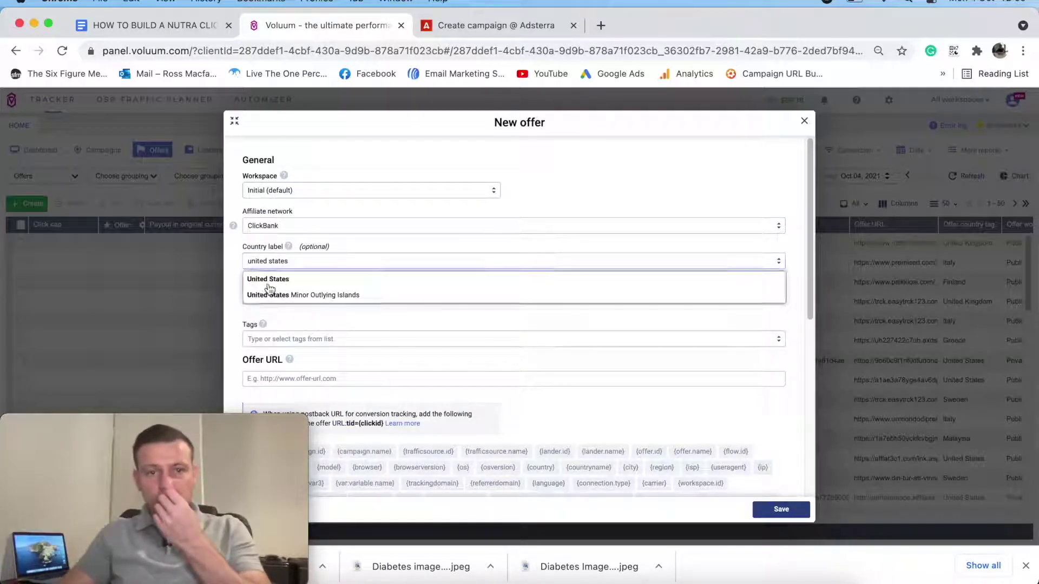
click(269, 281)
Complete the offer's name with Diabetes Freedom YouTube Demo after the network and country prefix.
click(341, 296)
text(Diabetes Freedom YouTube)
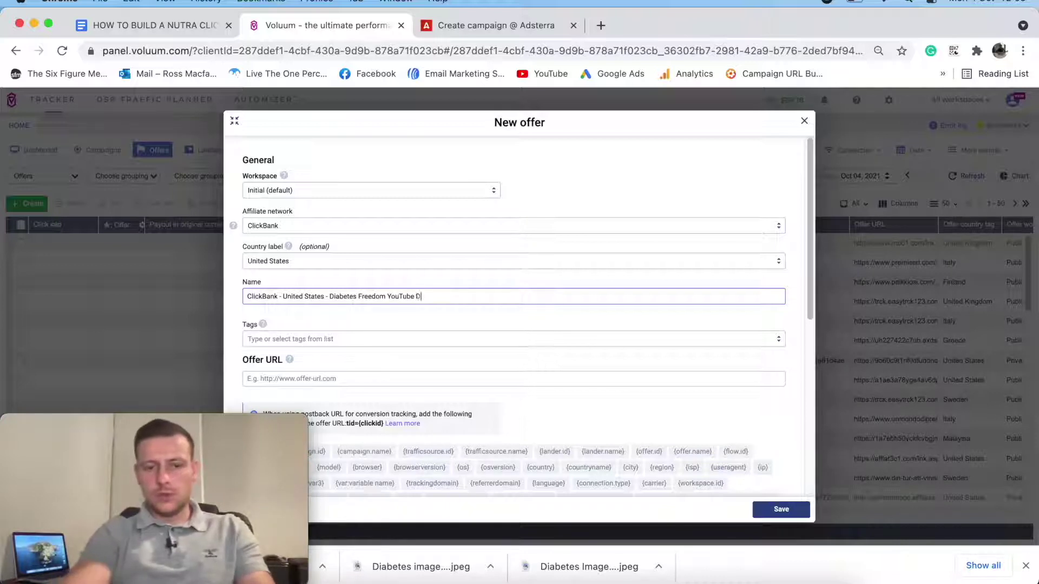
text(Demo)
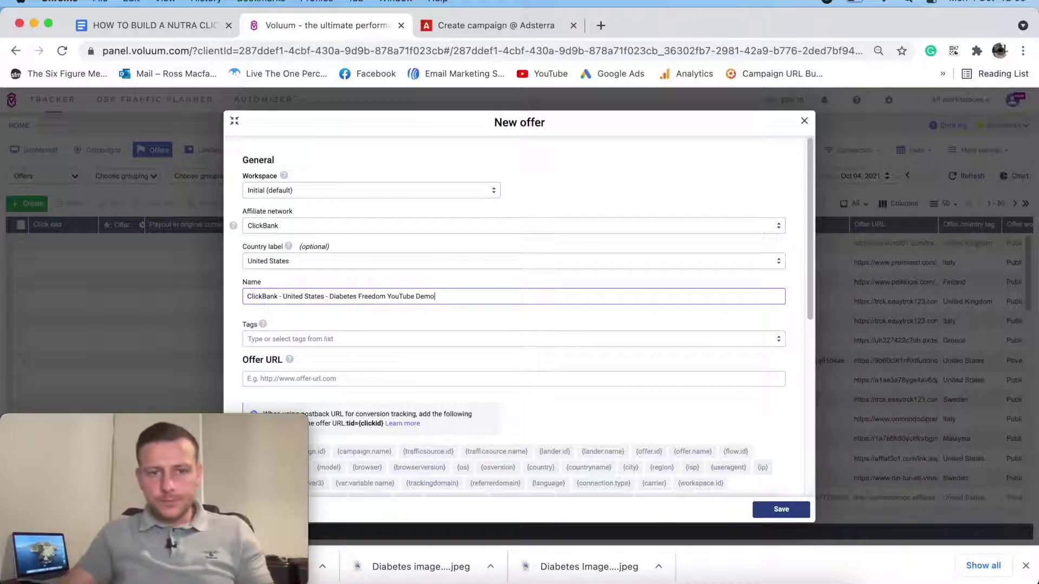
Switch to the ClickBank marketplace, generate the encrypted HopLink for Diabetes Freedom with the default account nickname, and copy it.
scroll(422, 343, down, 2)
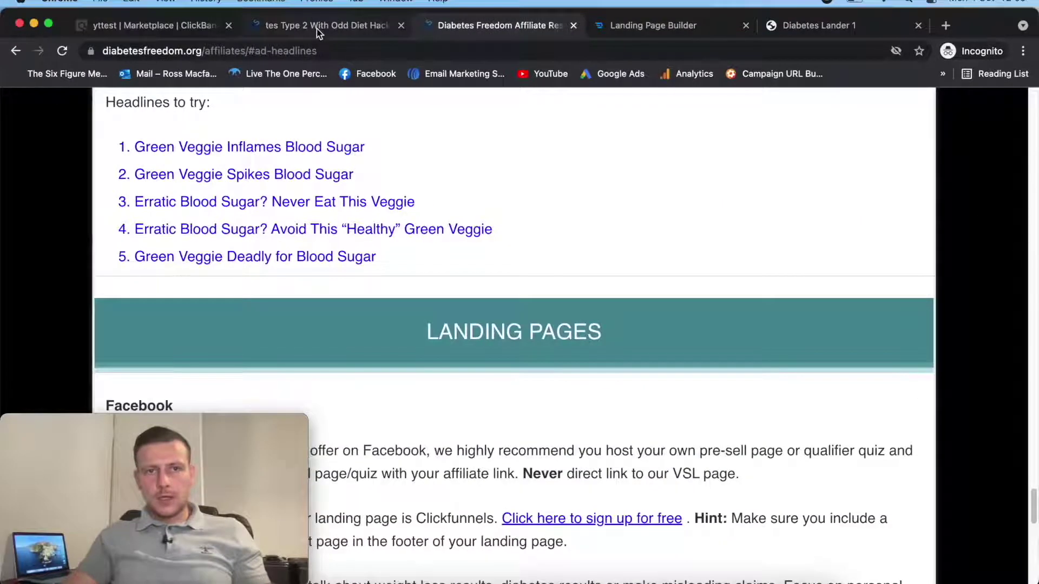
click(313, 26)
click(151, 25)
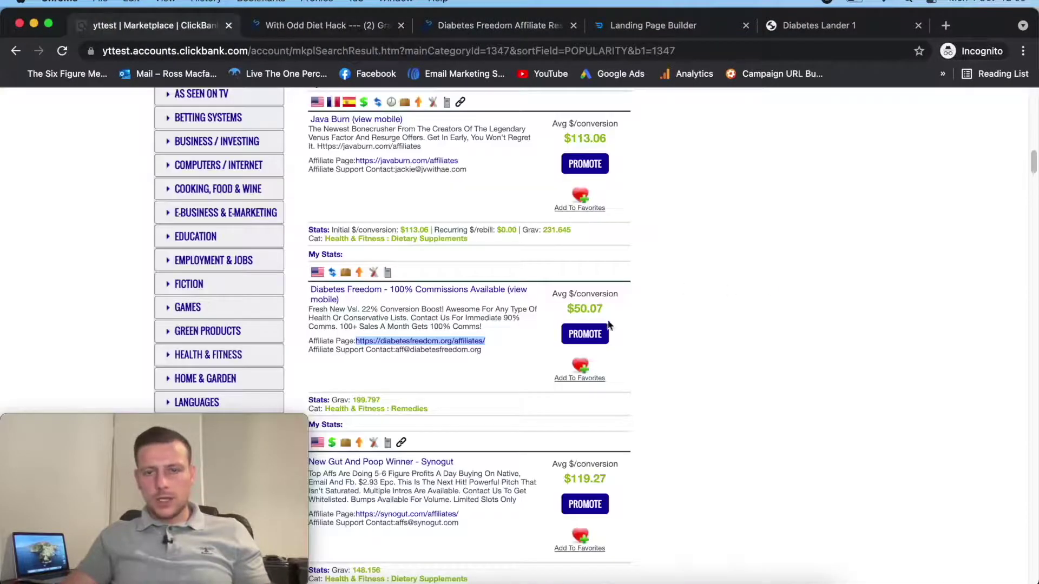
click(585, 334)
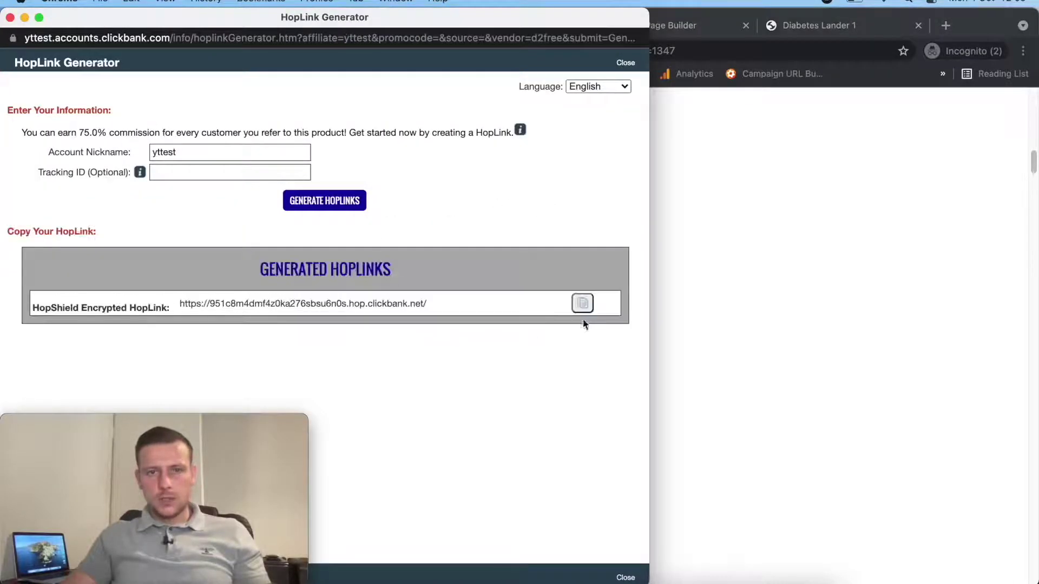
click(582, 303)
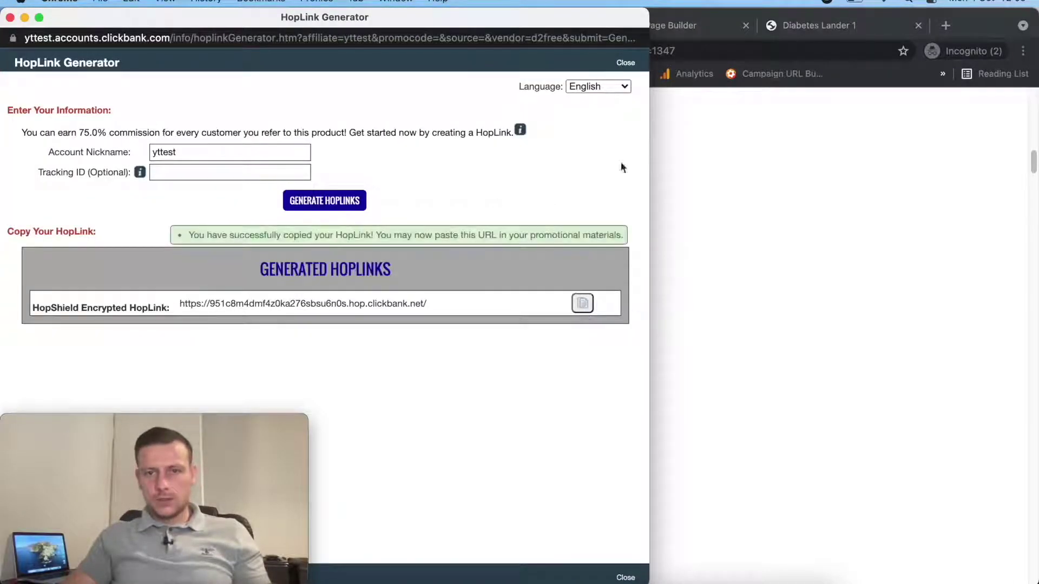
click(25, 18)
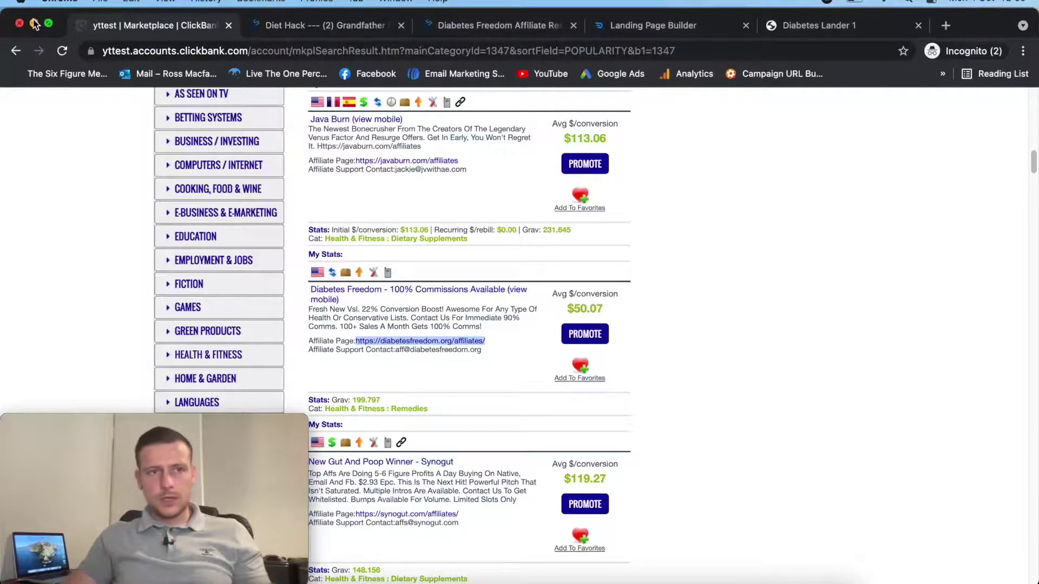
click(34, 26)
Set the new offer's URL to the copied HopLink followed by ?tid={clickid}, and save the offer.
click(404, 327)
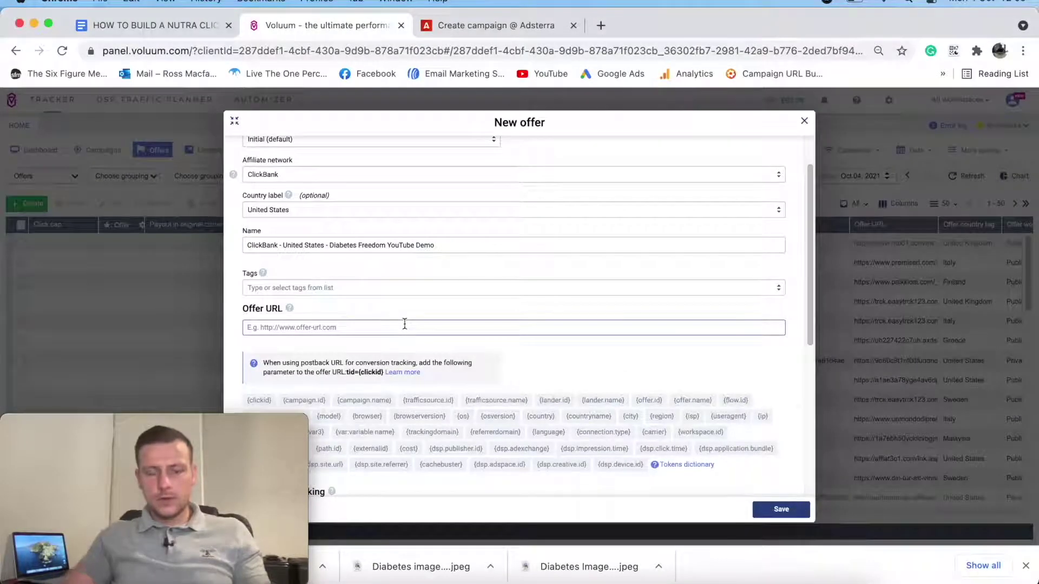
key(super+v)
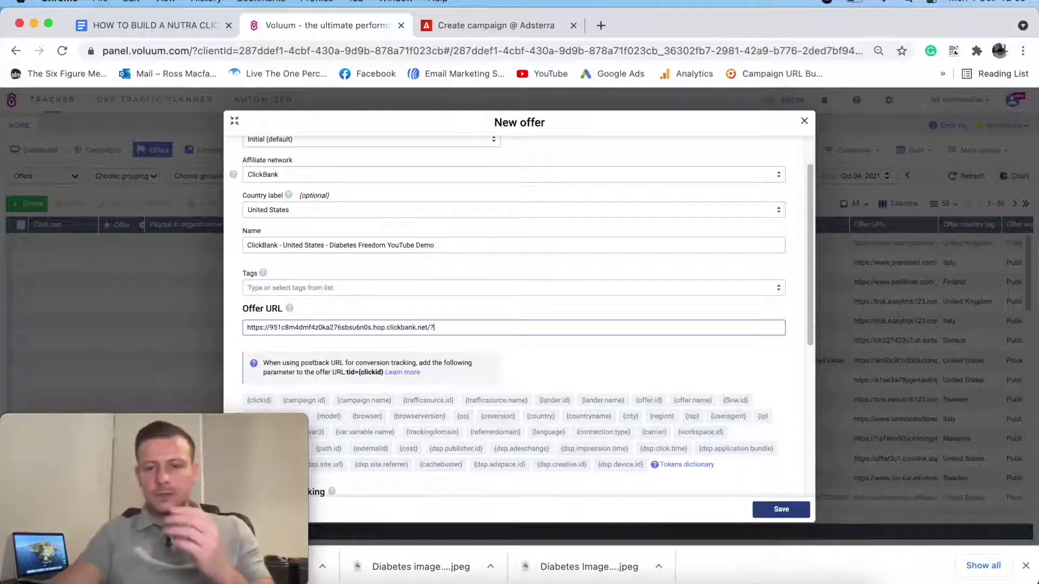
drag(346, 372, 357, 373)
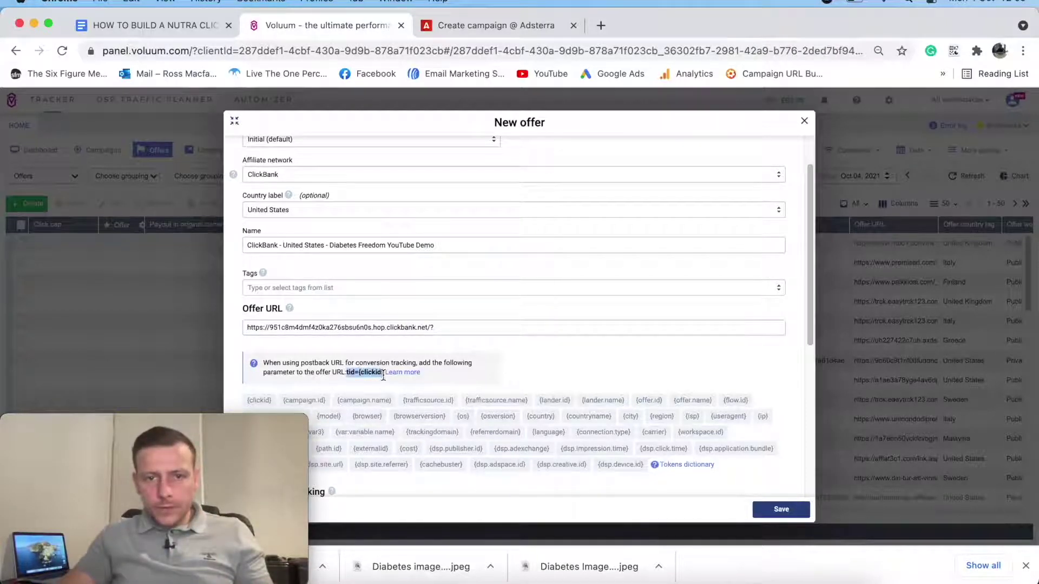
click(443, 327)
key(super+v)
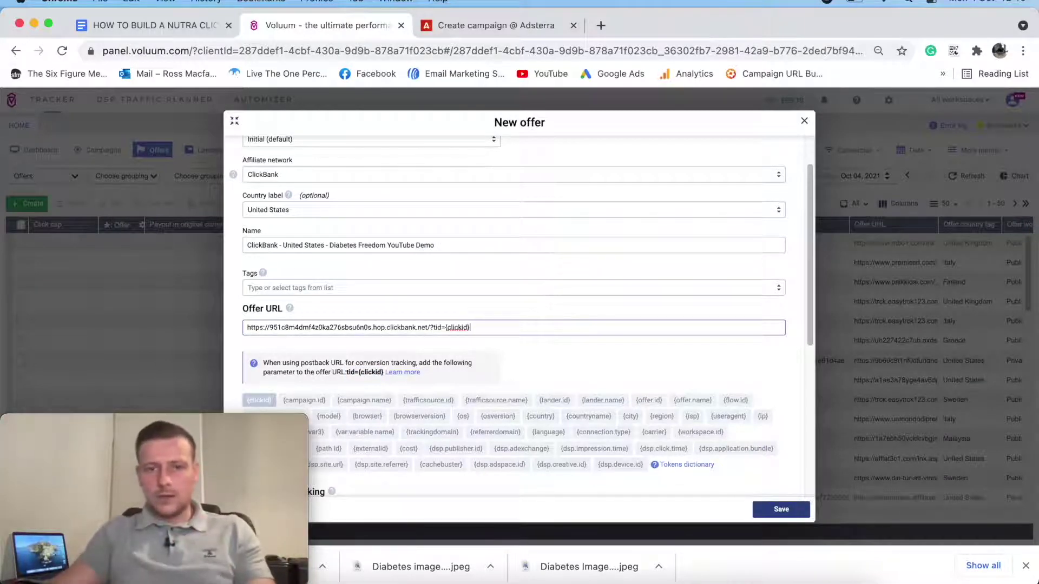
click(584, 353)
scroll(590, 336, down, 5)
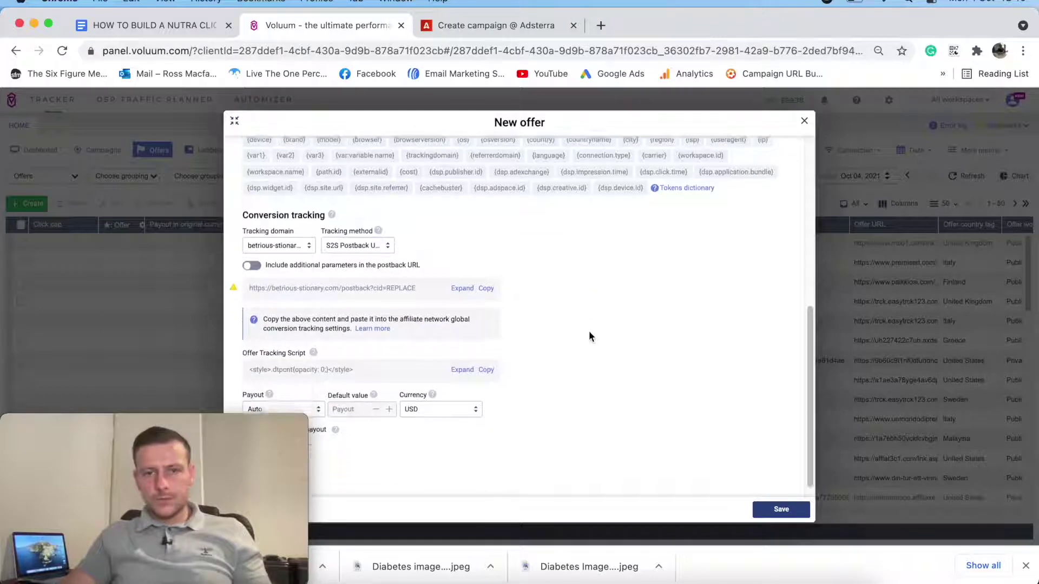
scroll(589, 337, down, 1)
click(780, 511)
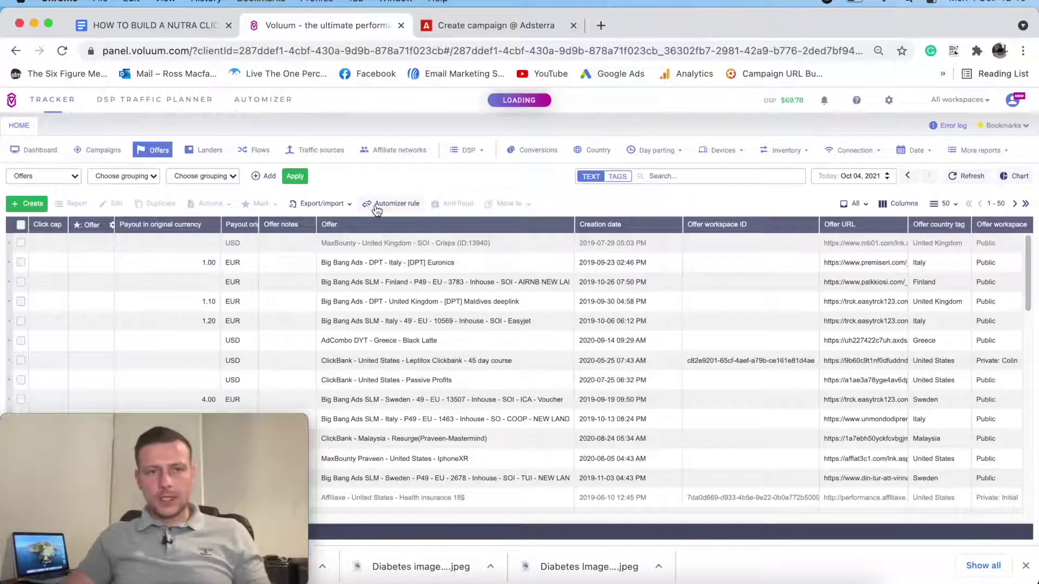
Start a new lander in the Initial (default) workspace.
click(31, 203)
click(57, 231)
click(266, 190)
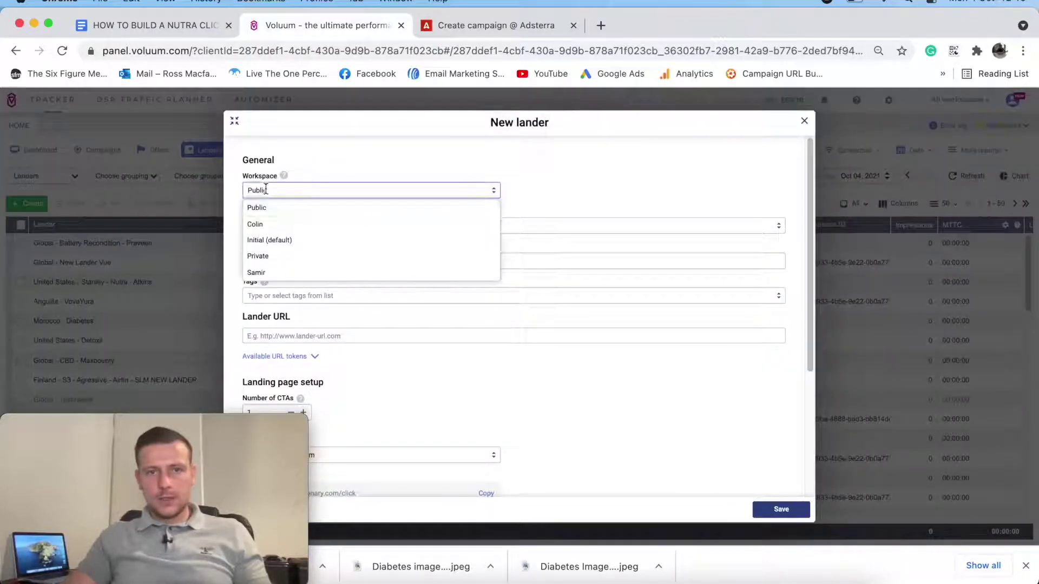
click(285, 239)
Set the new lander's country label to United States.
click(302, 225)
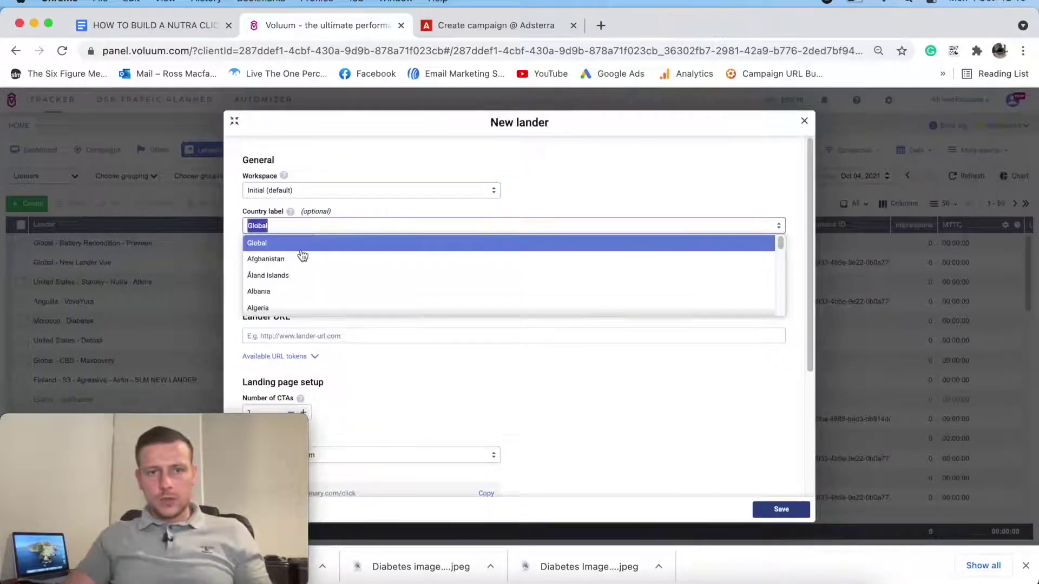
text(united)
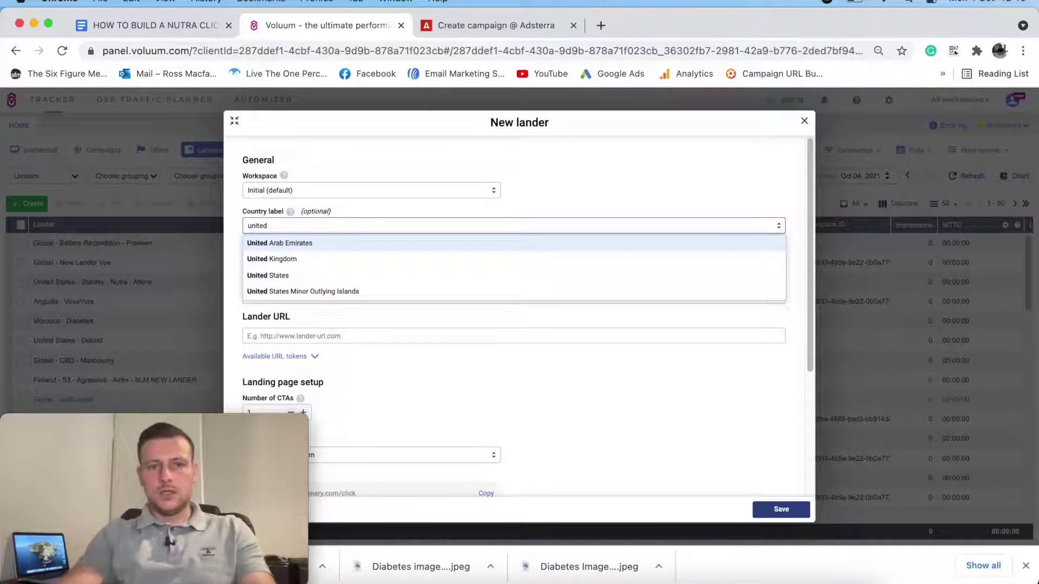
click(295, 259)
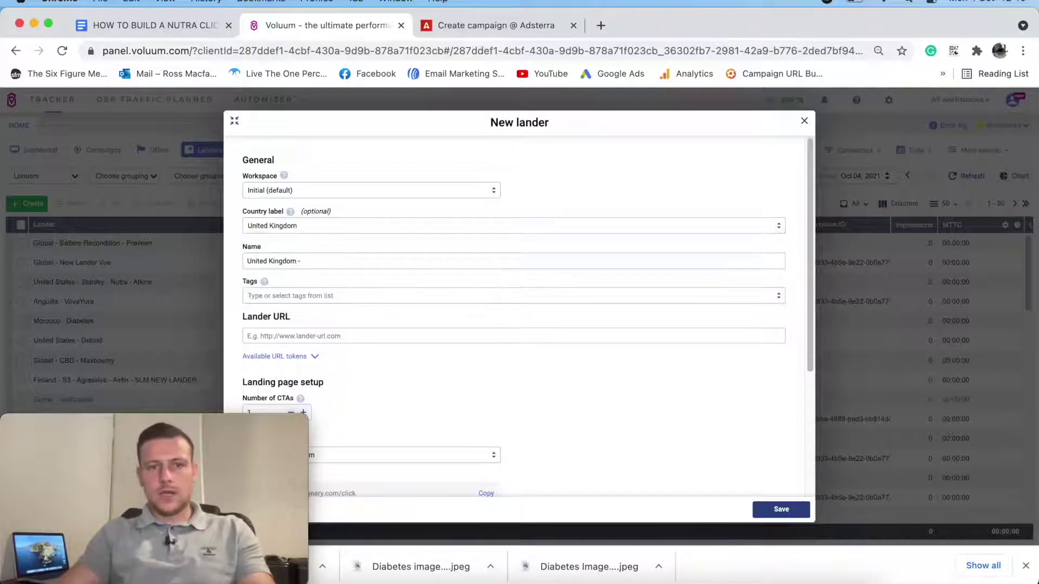
click(323, 219)
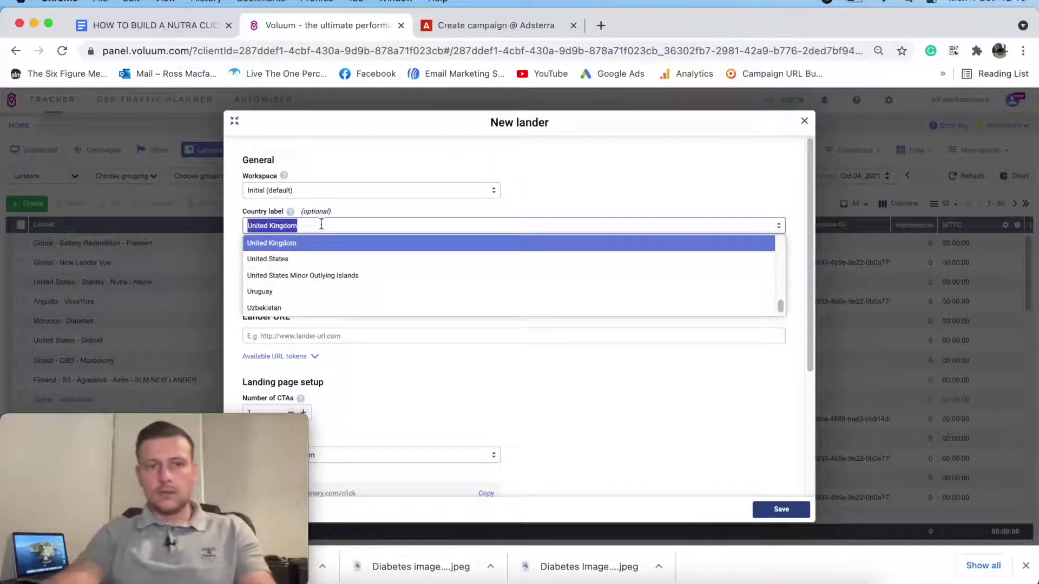
click(297, 260)
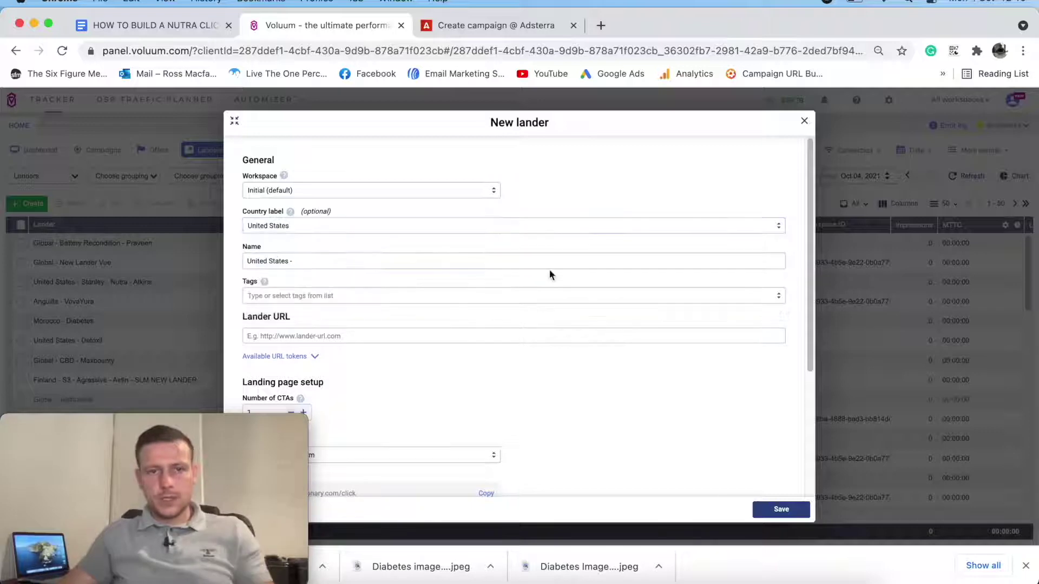
Copy the web address of the Diabetes Lander 1 page, use it as the lander URL, and verify the landing page.
click(321, 336)
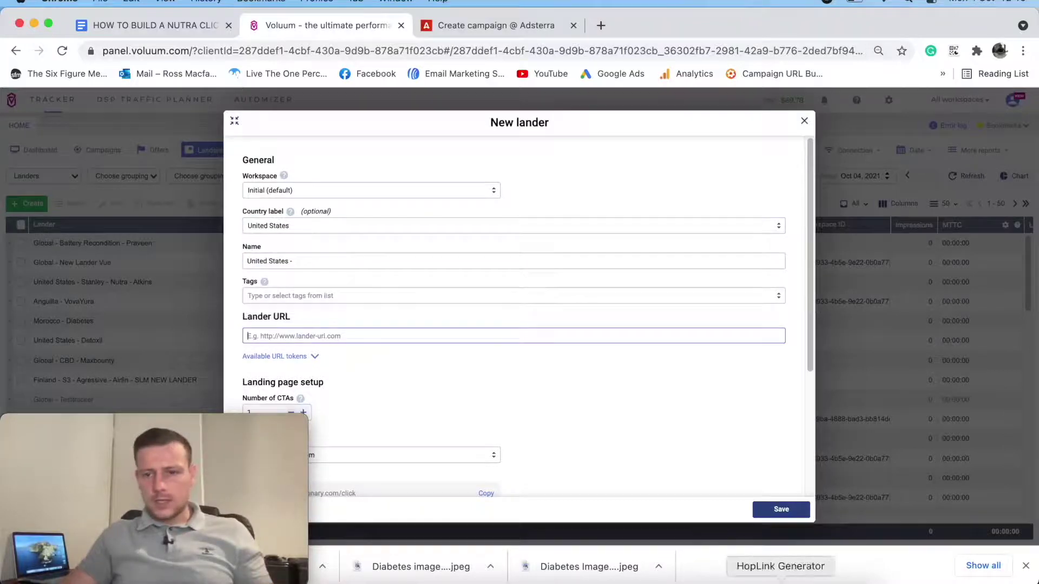
click(820, 578)
click(795, 31)
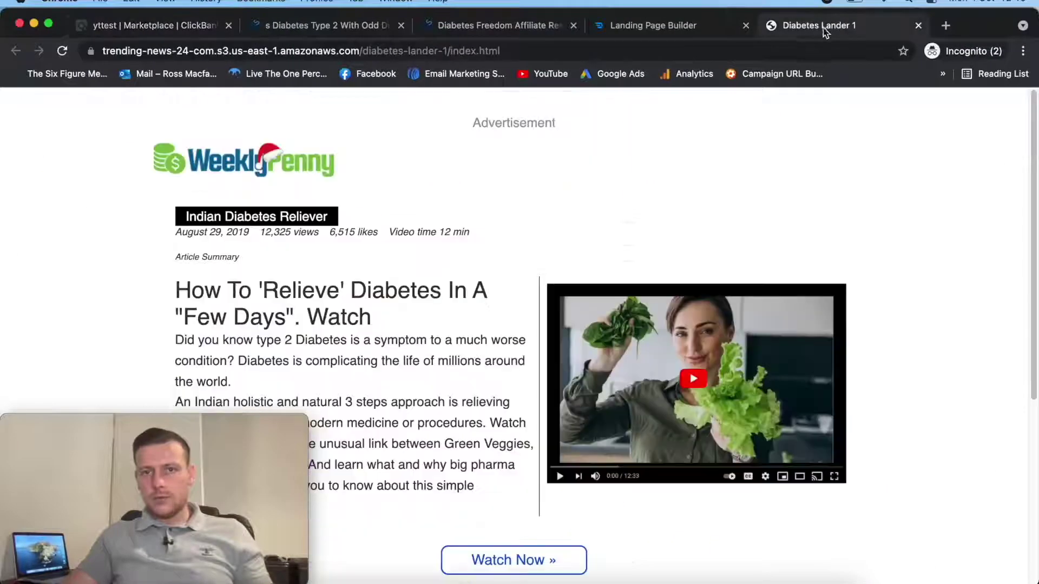
click(540, 54)
key(super+c)
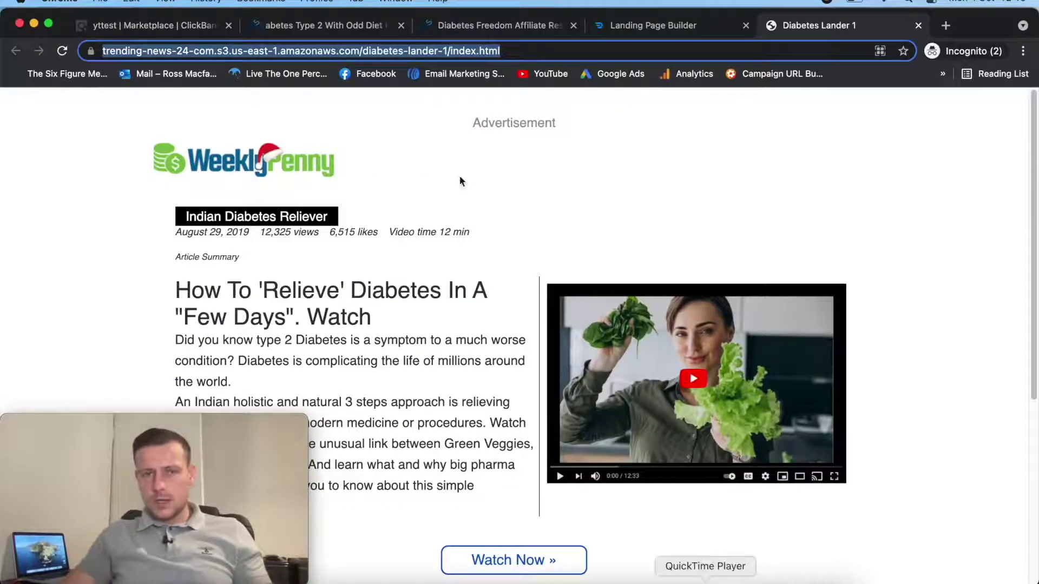
key(super+m)
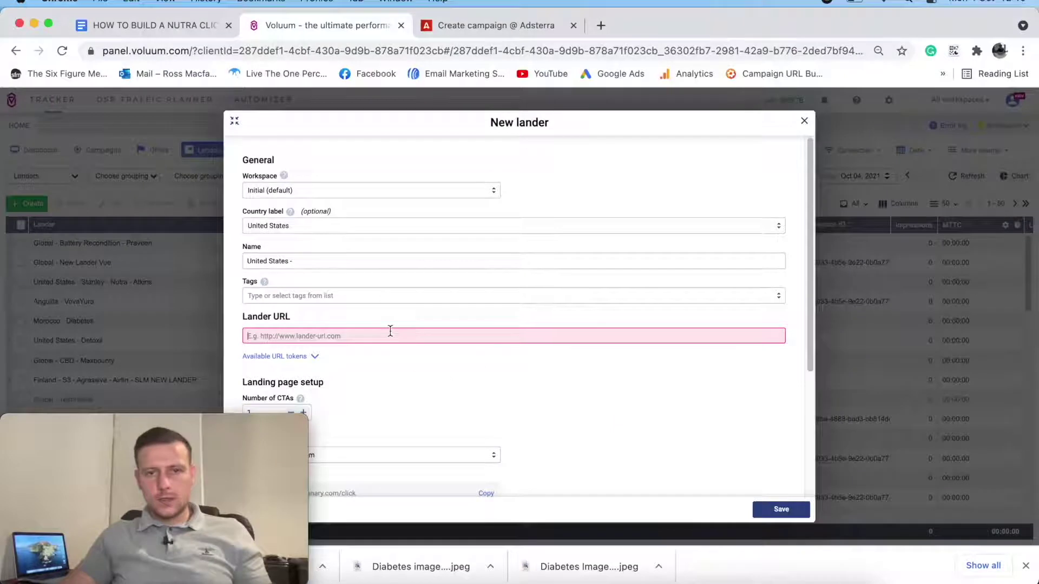
click(390, 336)
key(super+v)
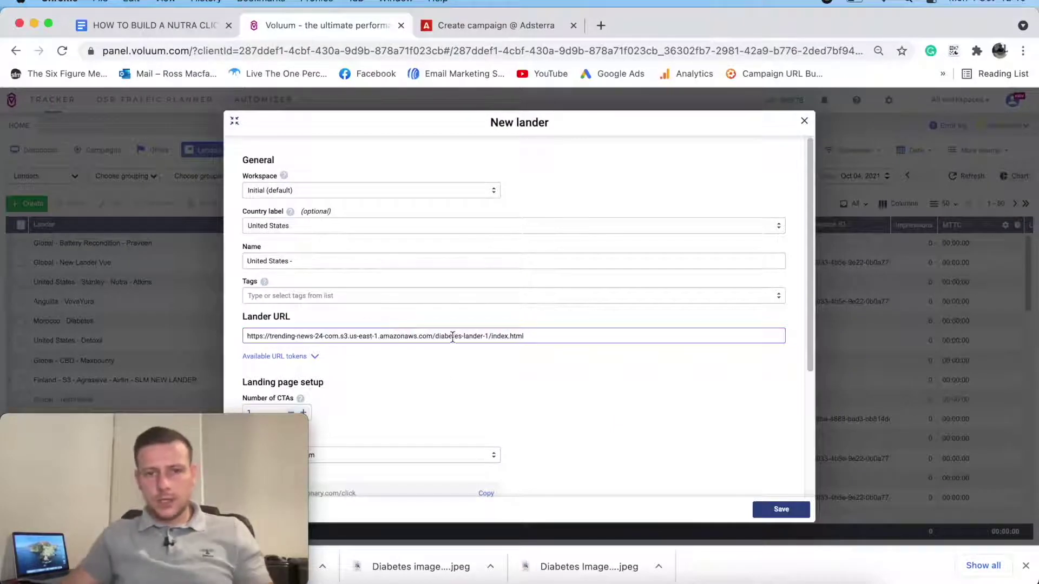
scroll(449, 338, down, 5)
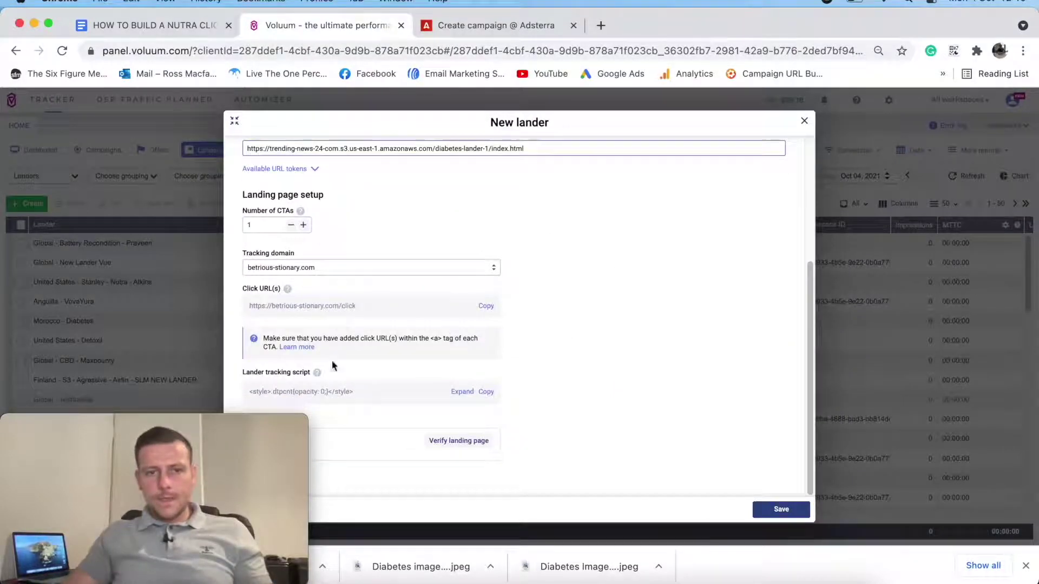
click(459, 441)
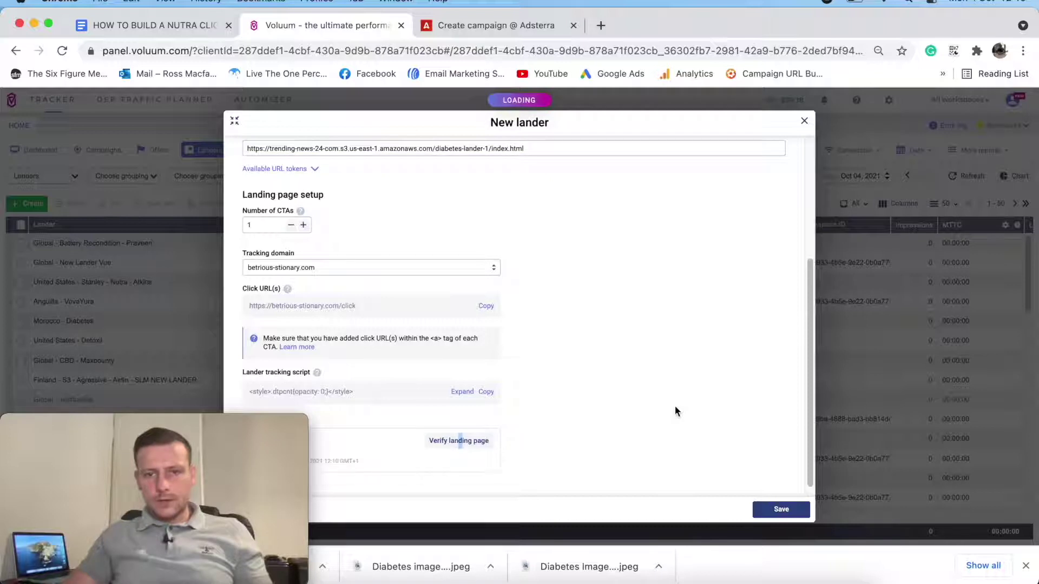
drag(195, 427, 913, 415)
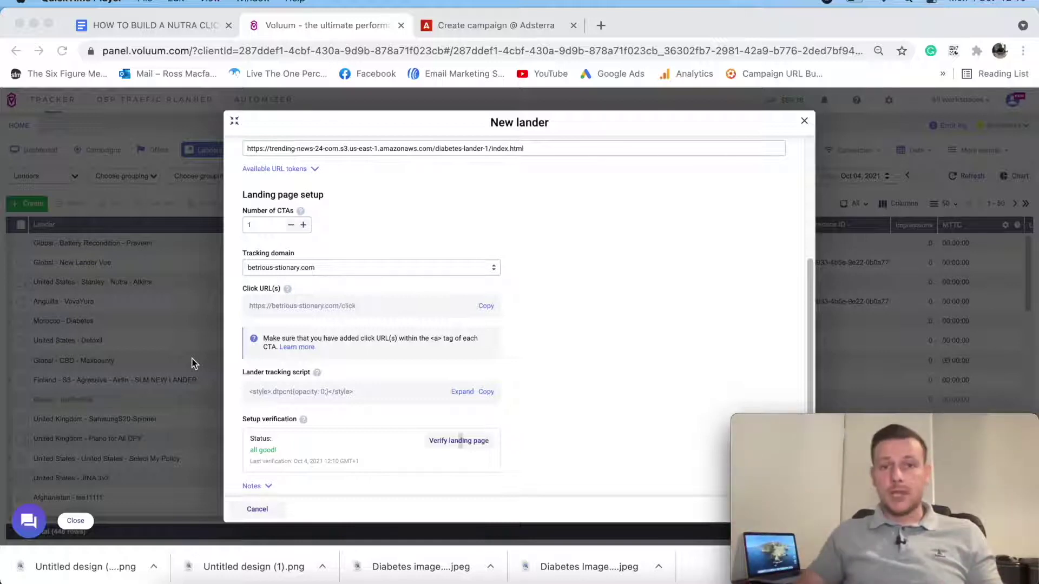
mouse_move(887, 427)
drag(887, 427, 156, 420)
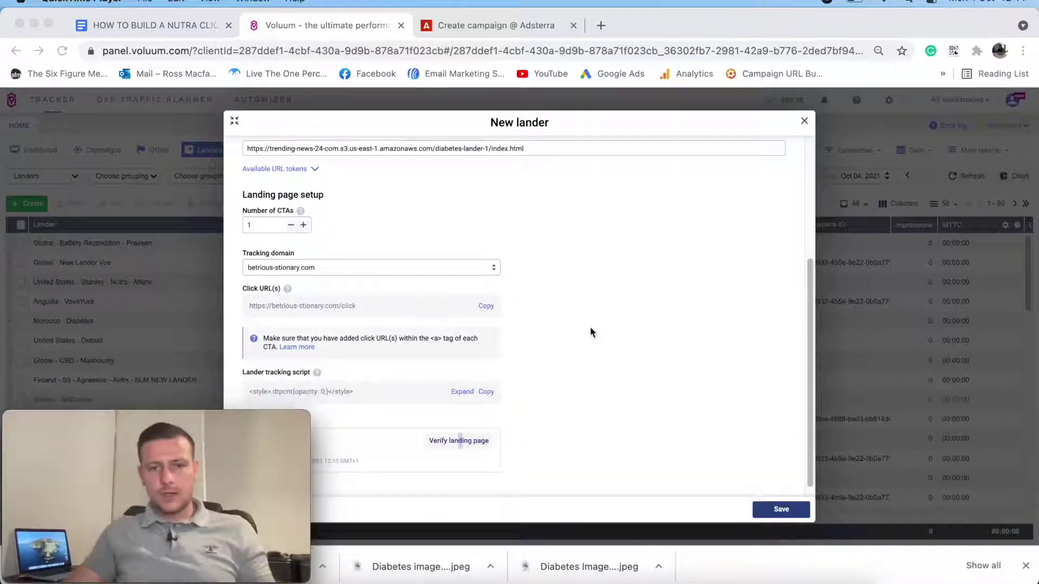
click(591, 332)
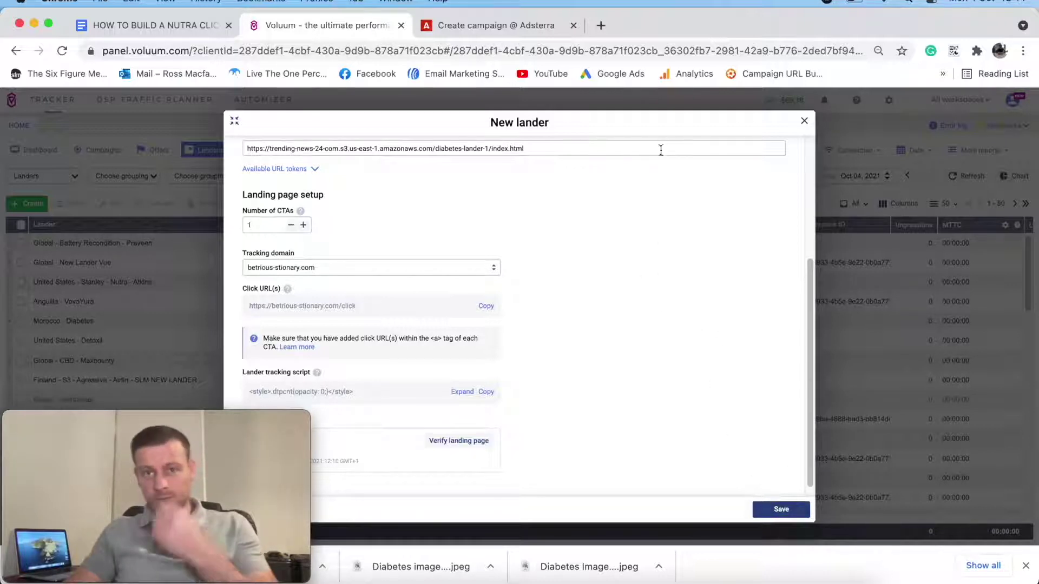
Complete the lander's name with Diabetes Freedom Youtube Demo after the country prefix, and save the lander.
scroll(716, 339, down, 1)
scroll(716, 339, down, 1)
click(781, 510)
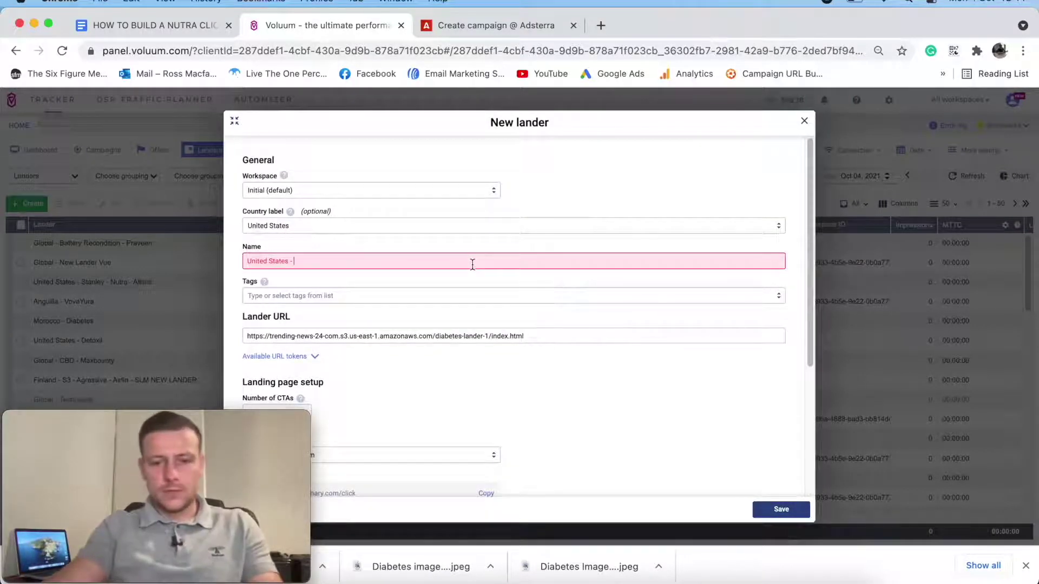
text(Diab)
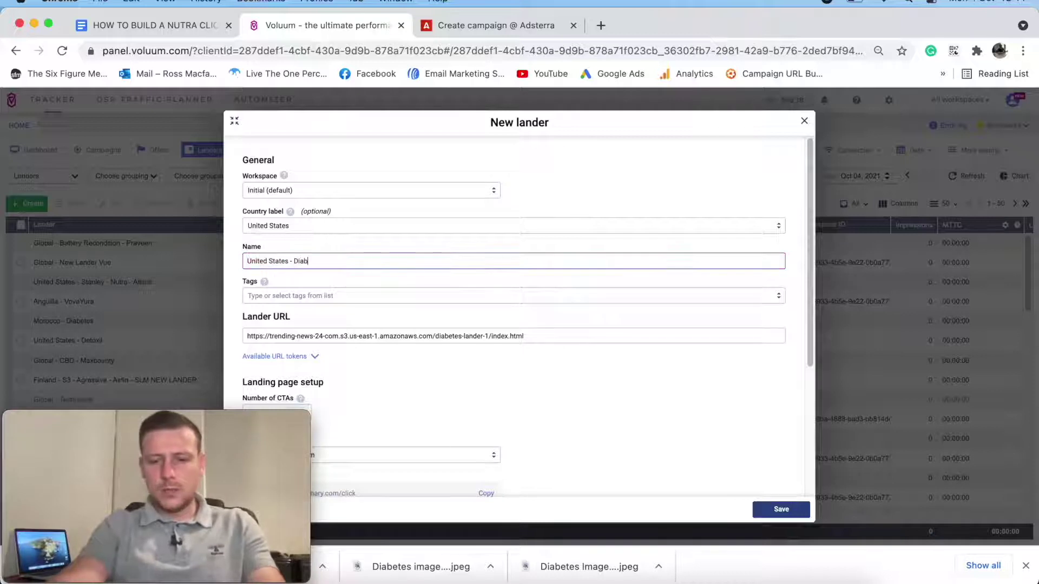
text(etes Freed)
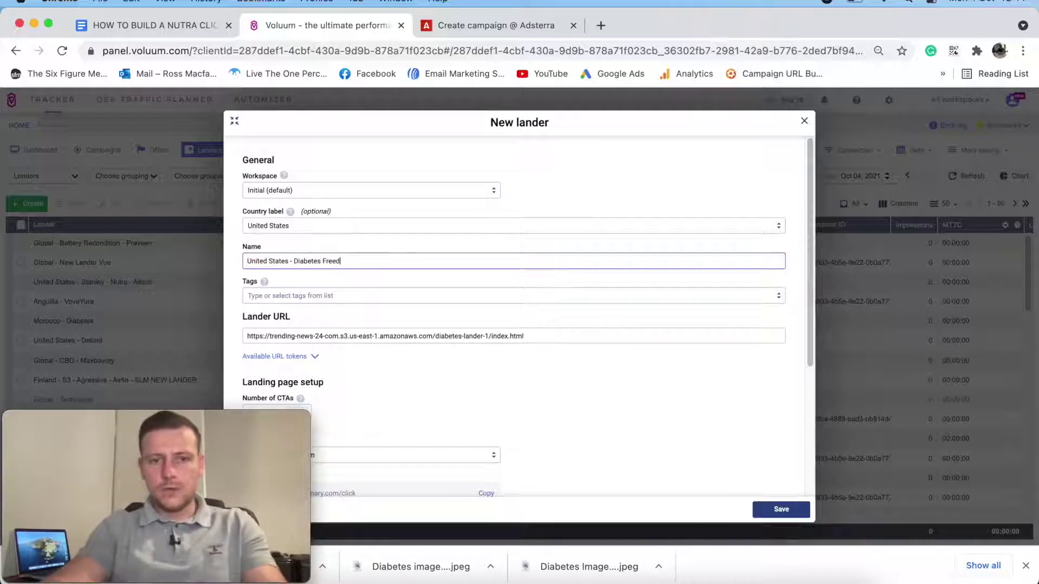
text(om Yo)
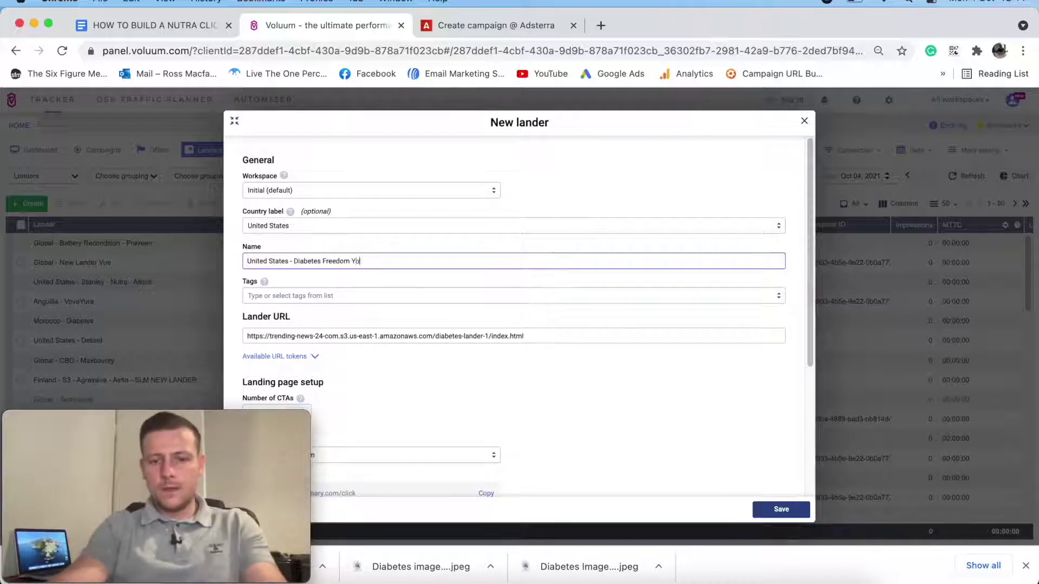
text(tube tube)
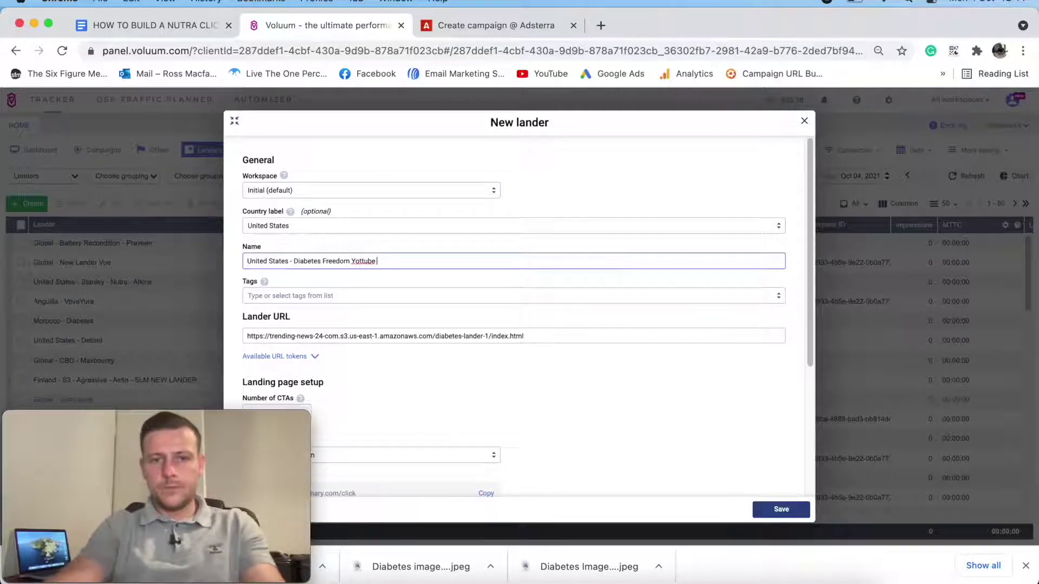
text(utube Demo)
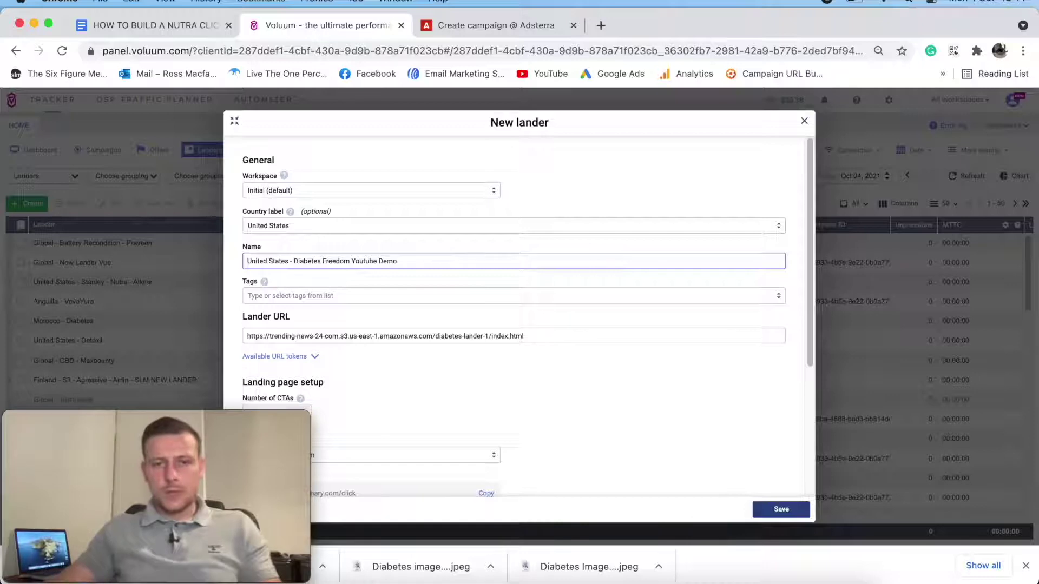
click(788, 510)
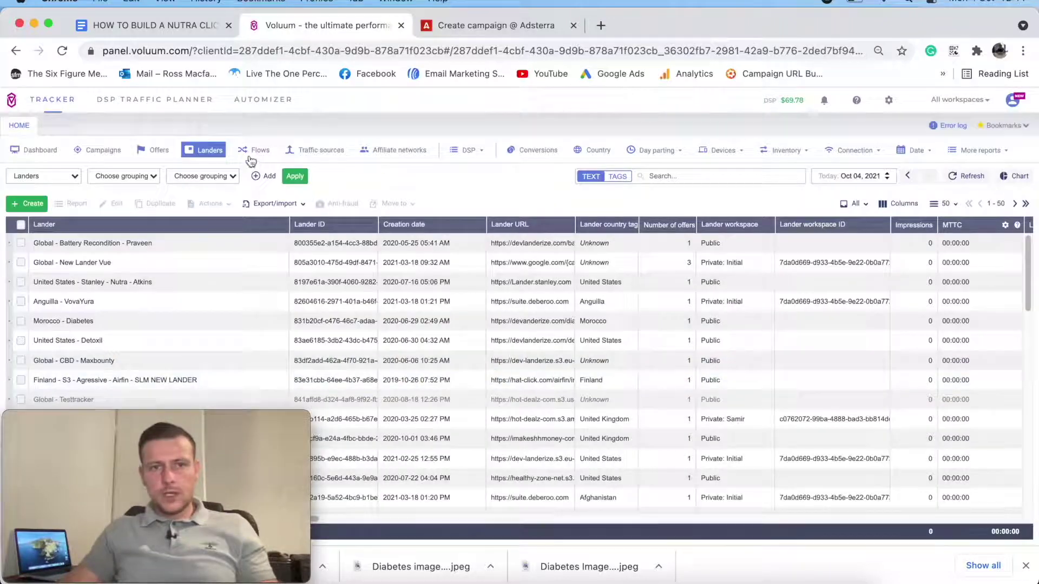
Start a new flow and set its country tag to United States.
click(255, 151)
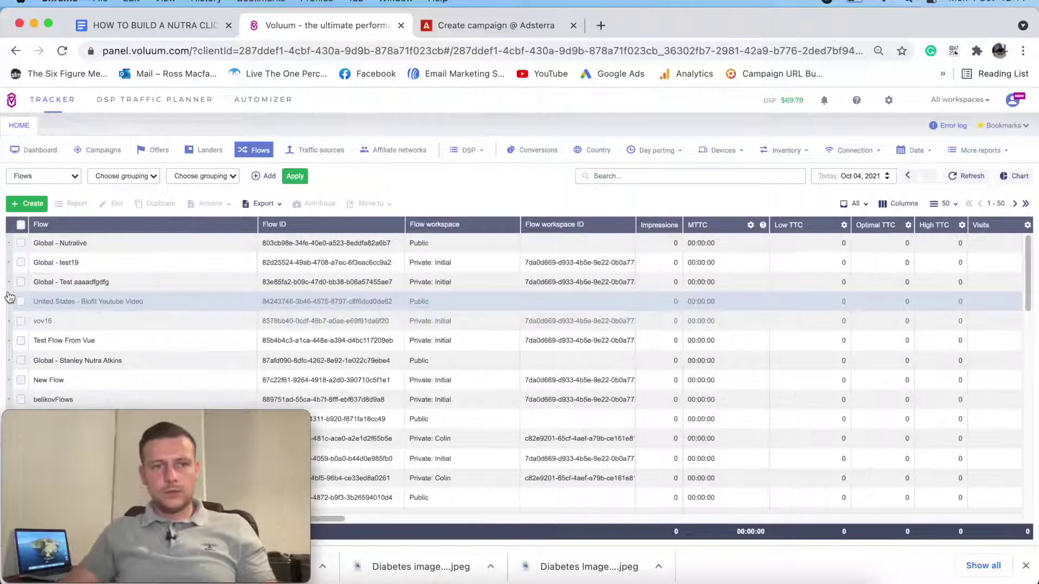
click(27, 204)
click(41, 225)
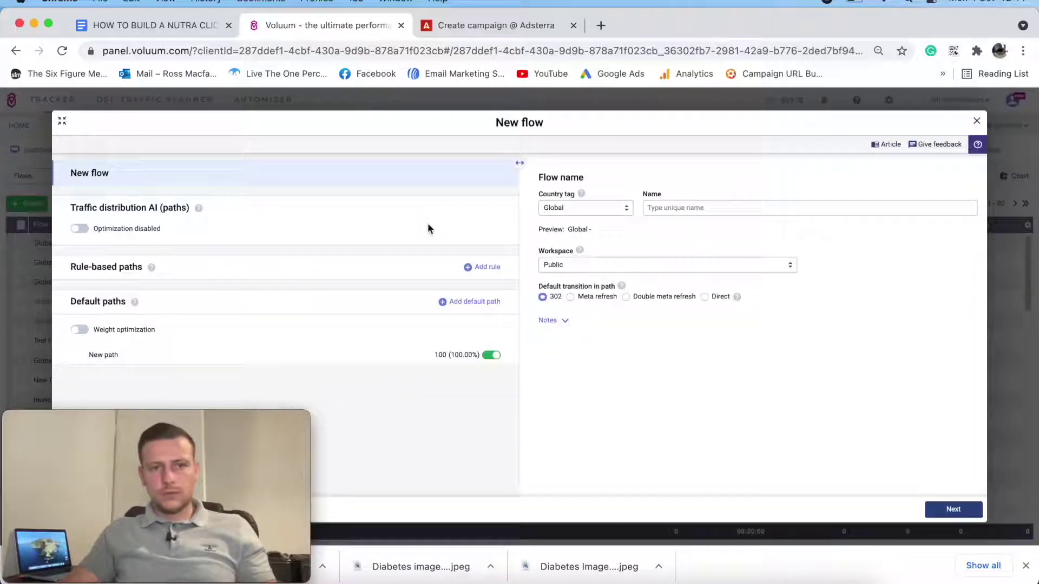
click(568, 208)
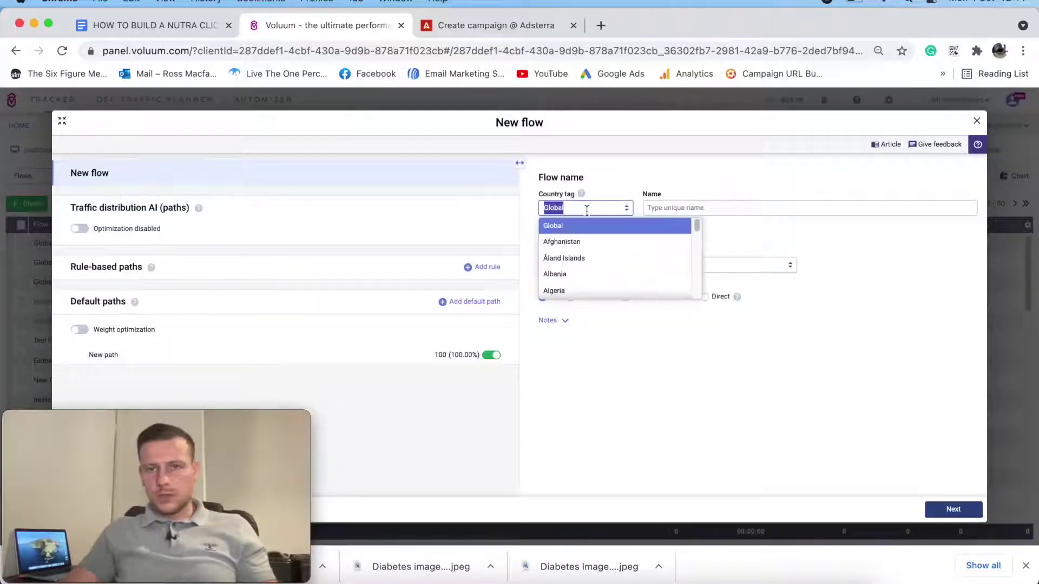
text(unite)
key(Down)
key(Down)
key(Down)
key(Return)
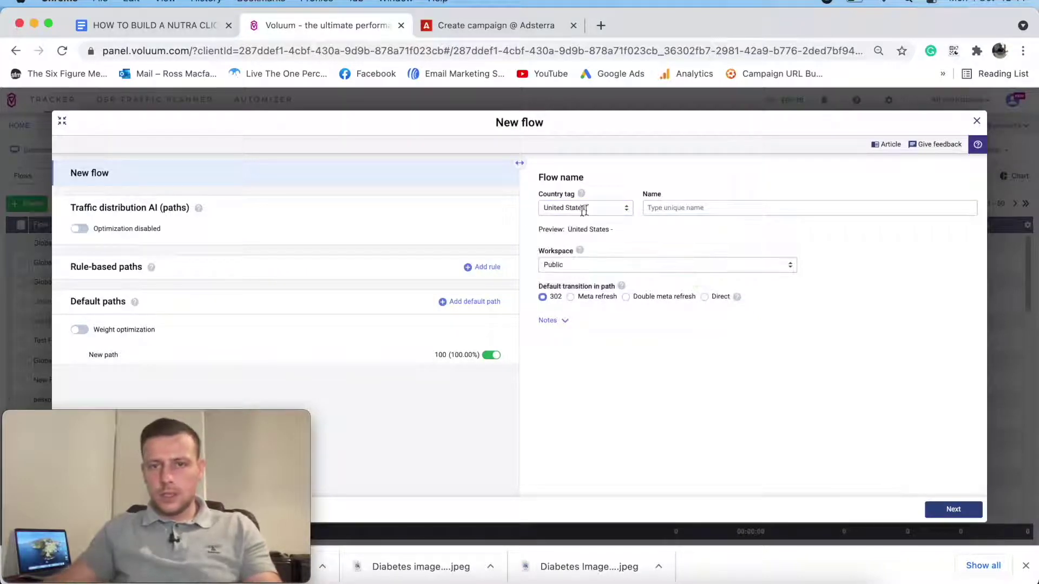
Name the flow Diabetes Flow 1 Youtube Demo and copy that name.
click(692, 209)
text(Duab)
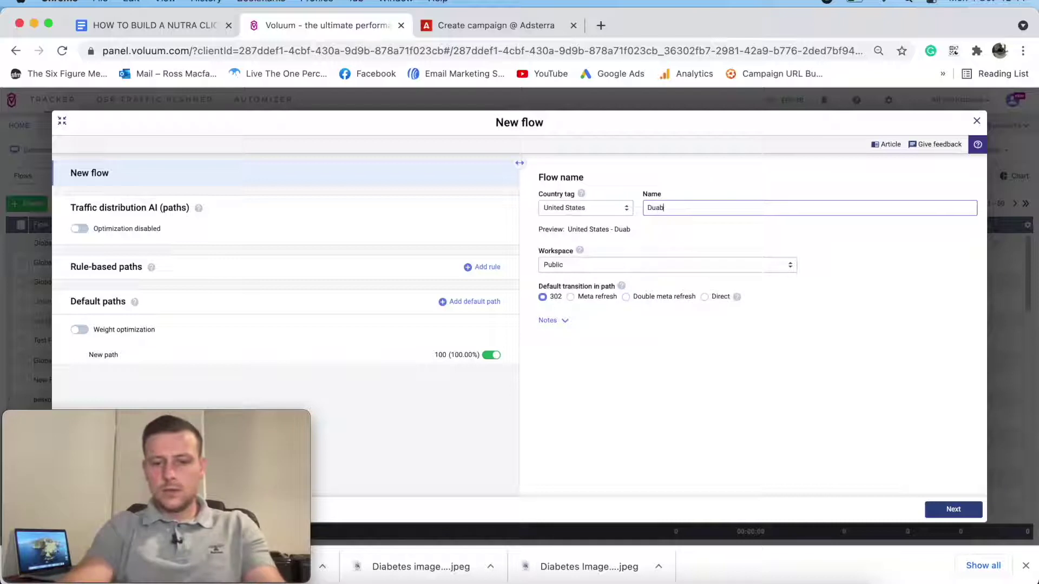
text(ets)
key(BackSpace)
text(iuab)
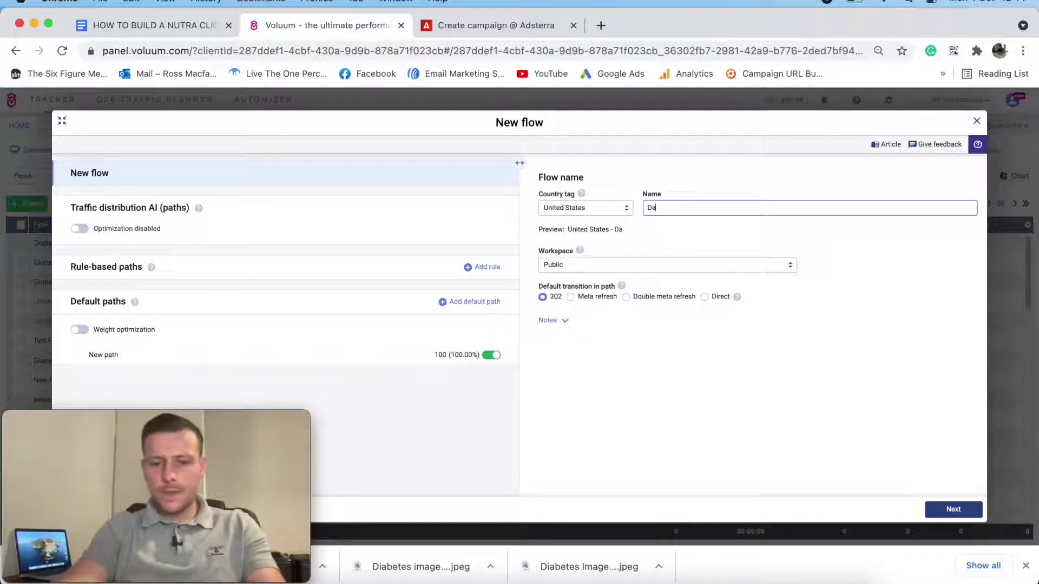
key(BackSpace)
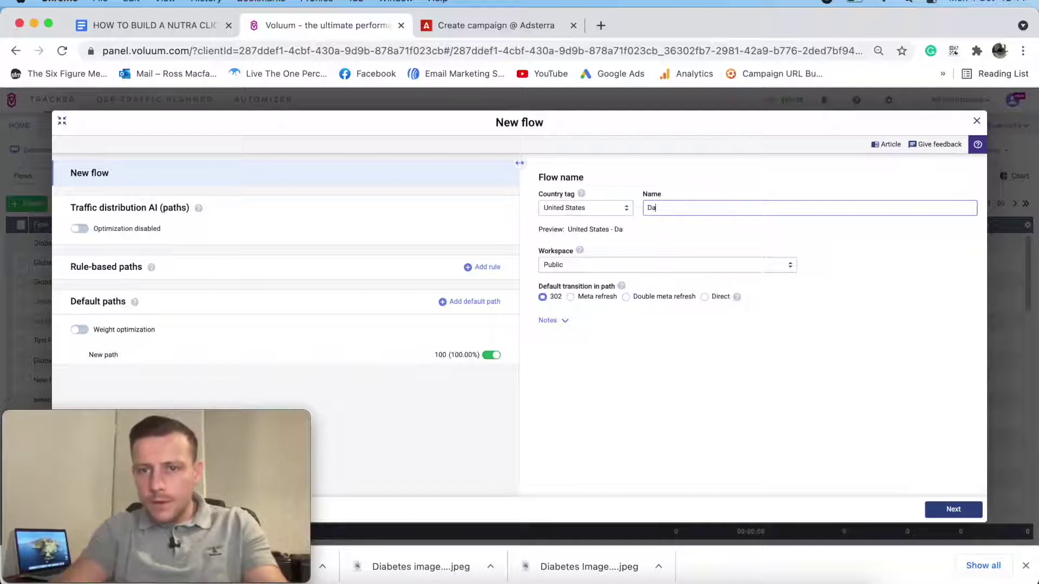
text(betes)
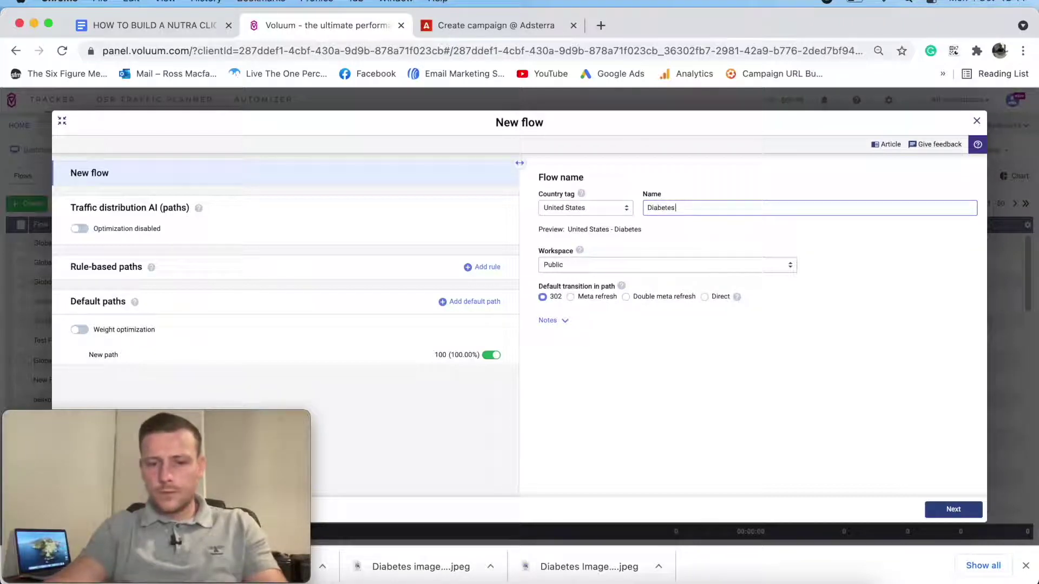
text( Flow 1 Youtube Demo)
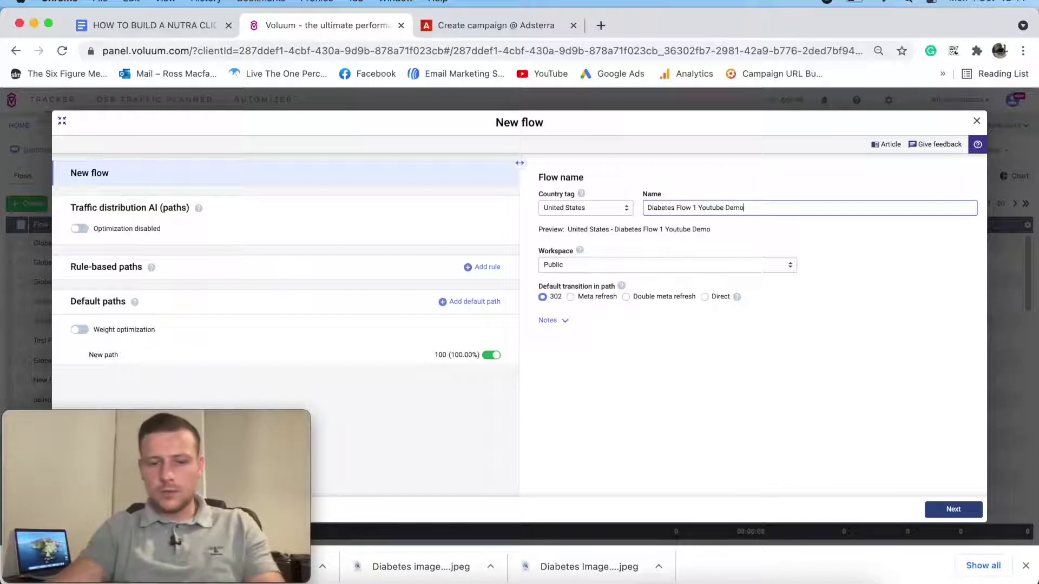
key(super+a)
key(super+c)
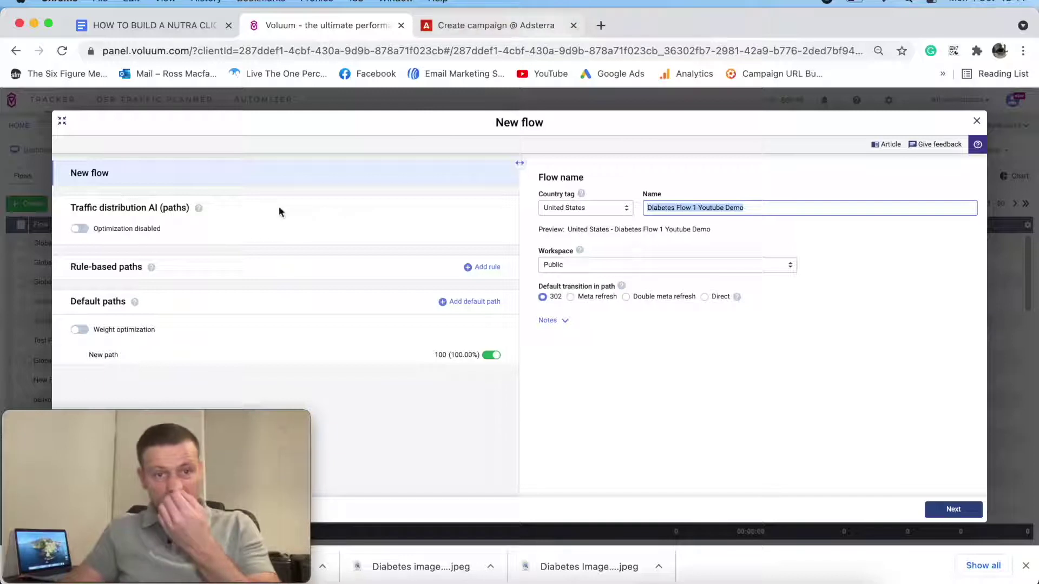
Set the default path's transition to offer to Double meta refresh and rename the path with the copied flow name.
click(136, 355)
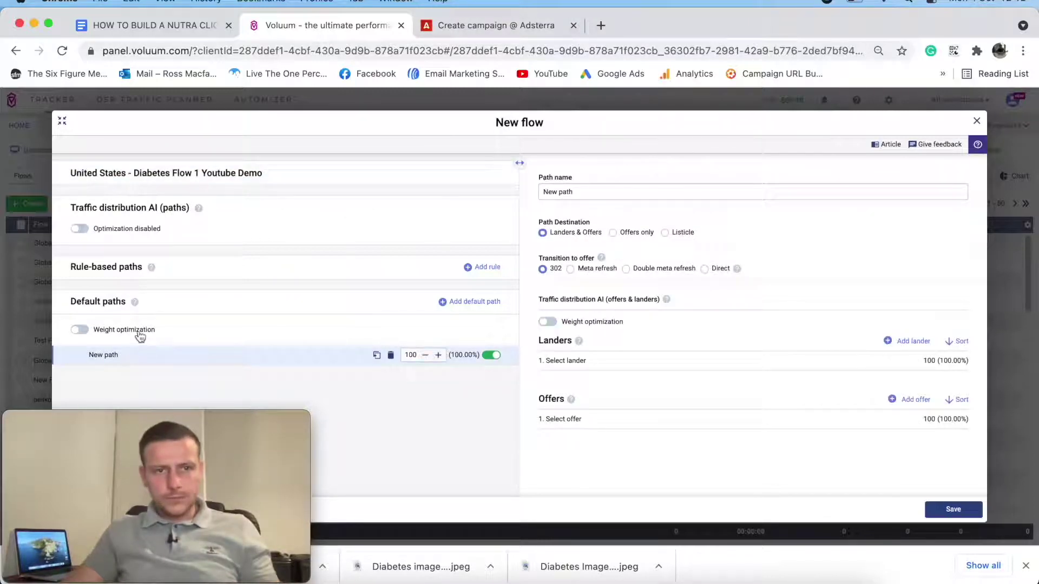
click(626, 270)
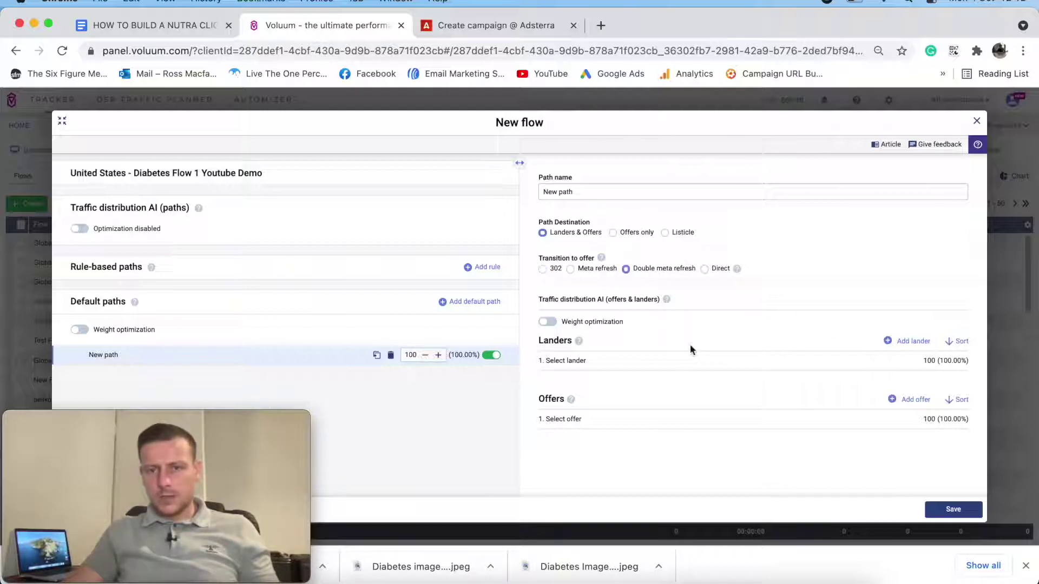
click(592, 193)
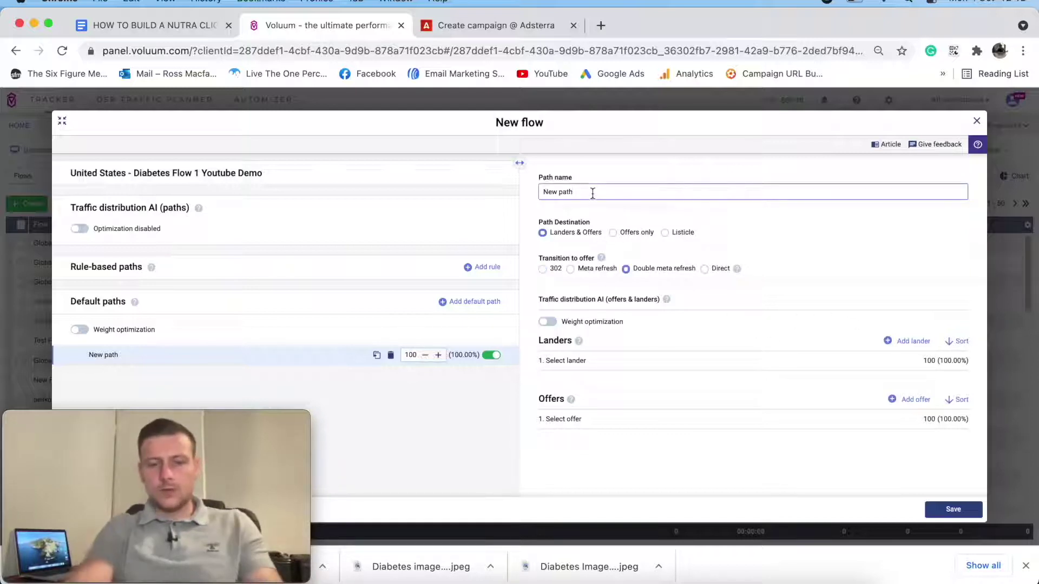
key(super+a)
key(BackSpace)
key(super+v)
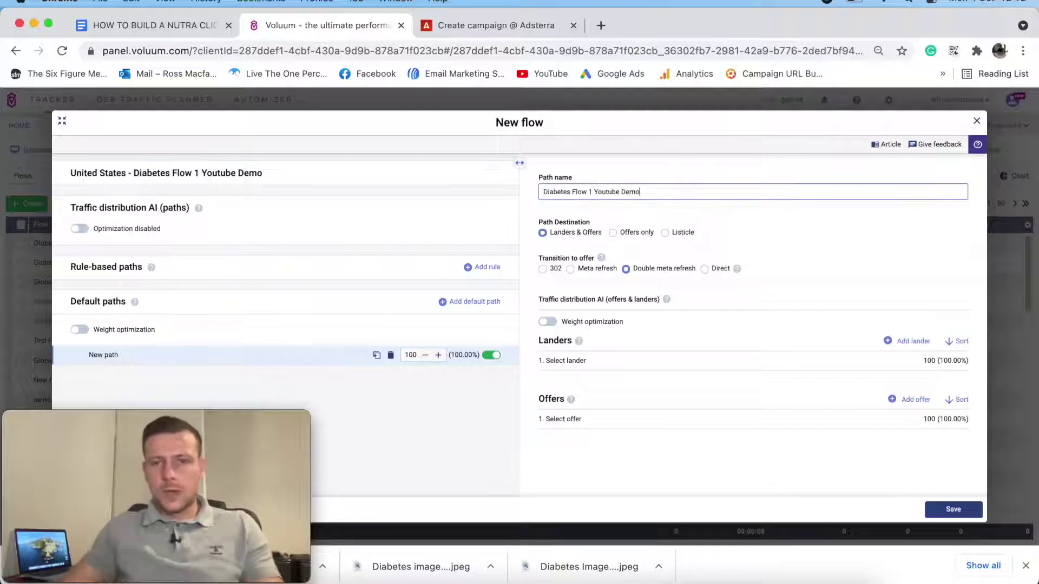
Search the path's landers for "dia" and "youtube", and discard the unsaved flow.
click(600, 360)
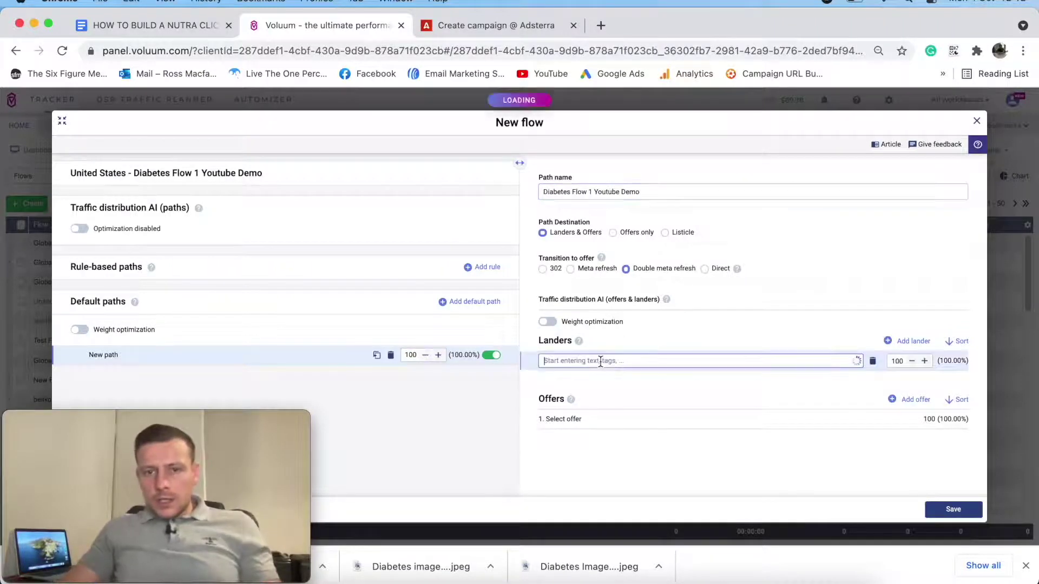
text(dia)
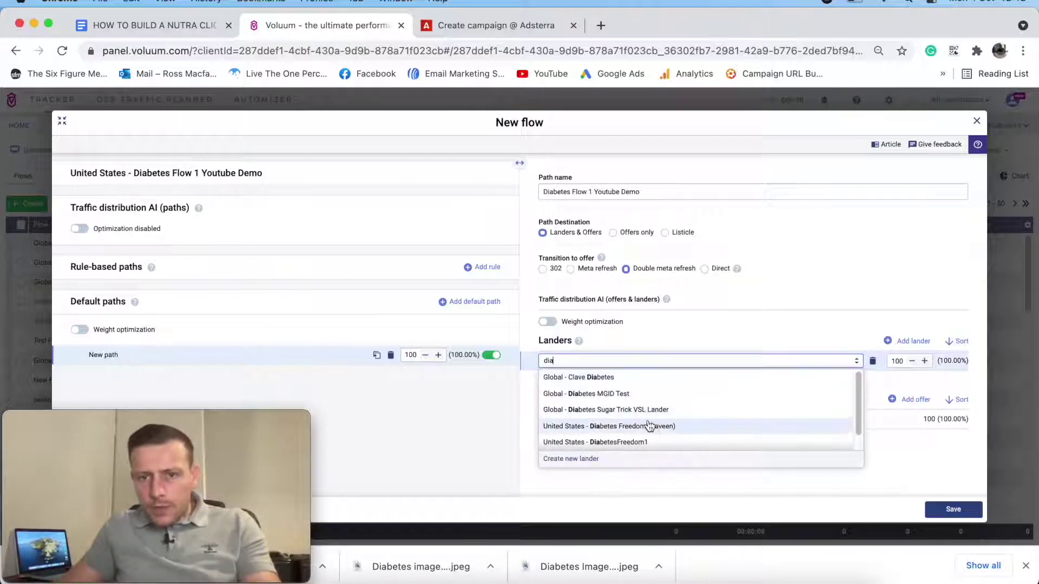
scroll(652, 422, down, 1)
scroll(646, 411, up, 1)
key(BackSpace)
key(BackSpace)
key(BackSpace)
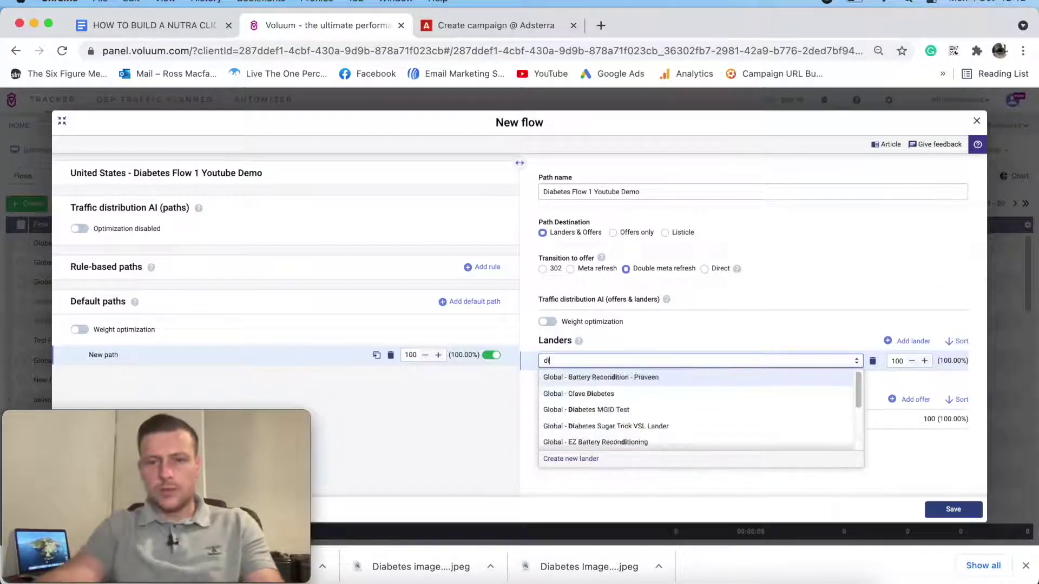
text(you)
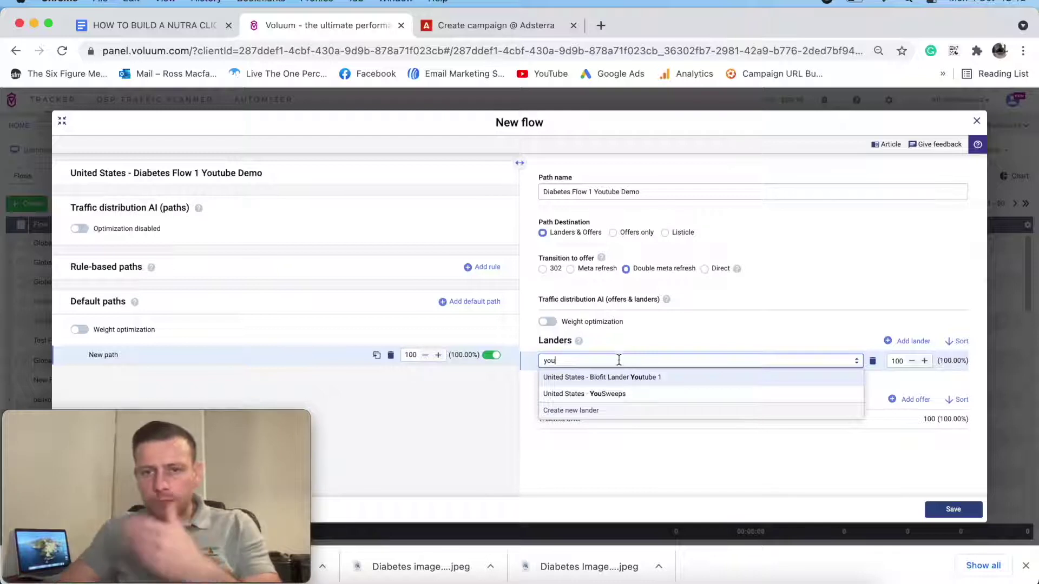
key(BackSpace)
key(BackSpace)
key(BackSpace)
text(you)
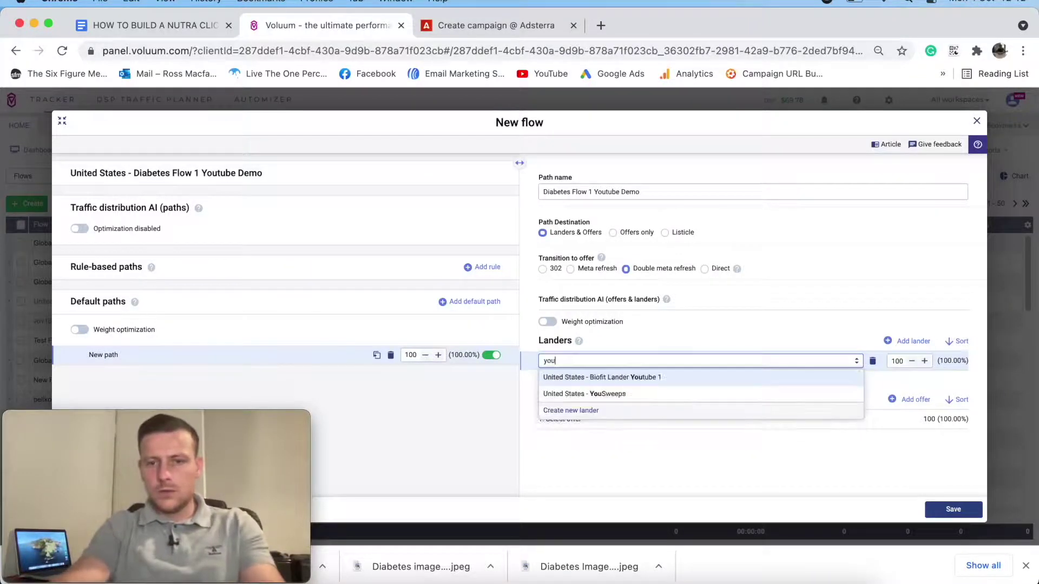
text(tube)
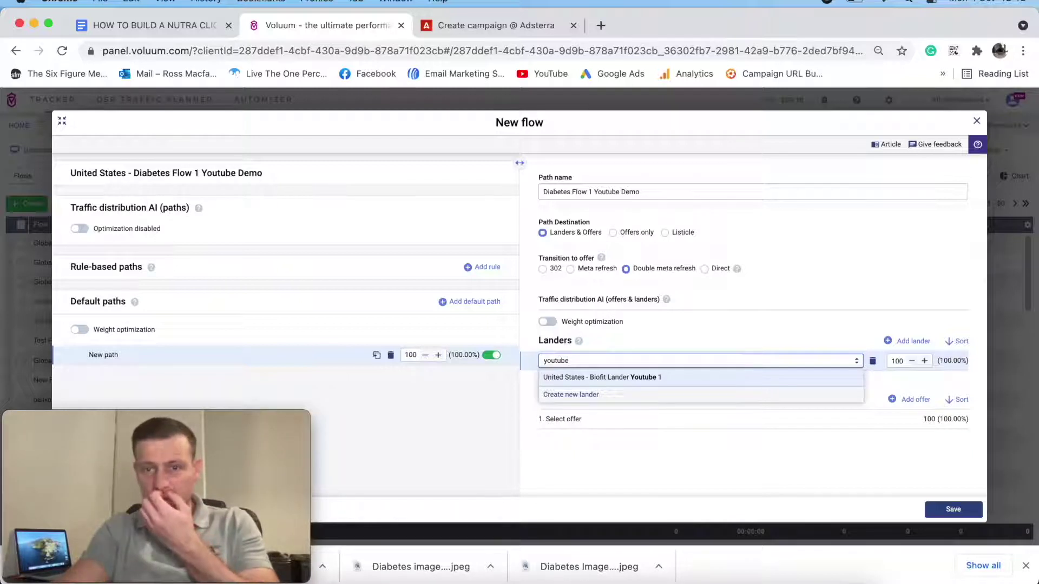
key(BackSpace)
key(BackSpace)
key(BackSpace)
key(BackSpace)
key(BackSpace)
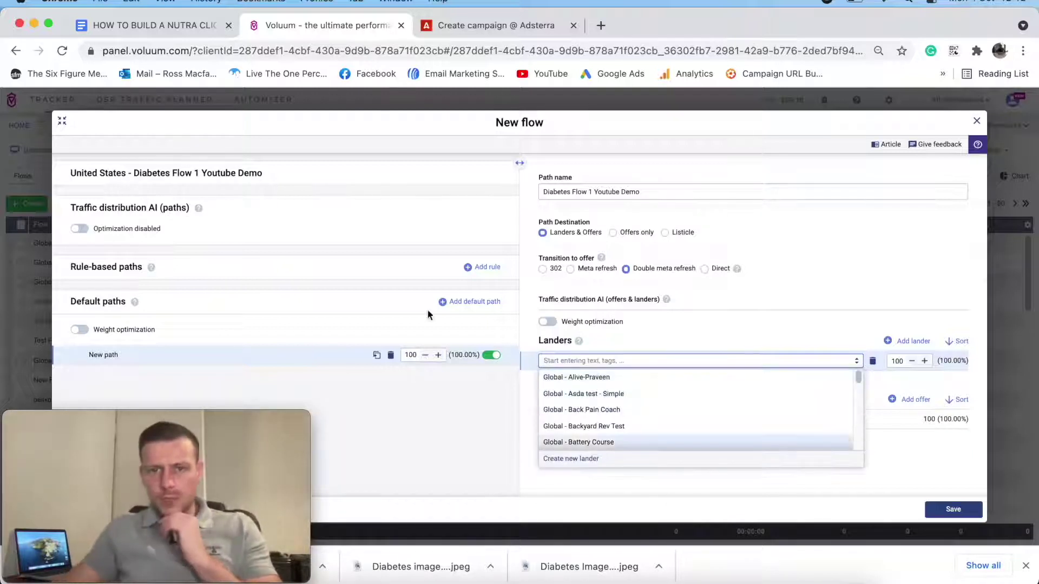
key(Escape)
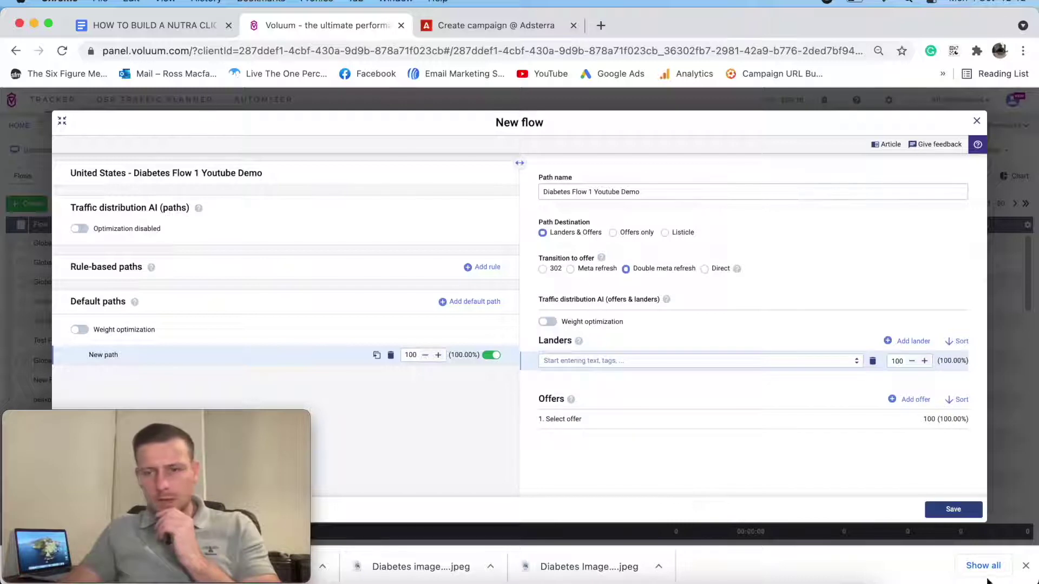
click(975, 121)
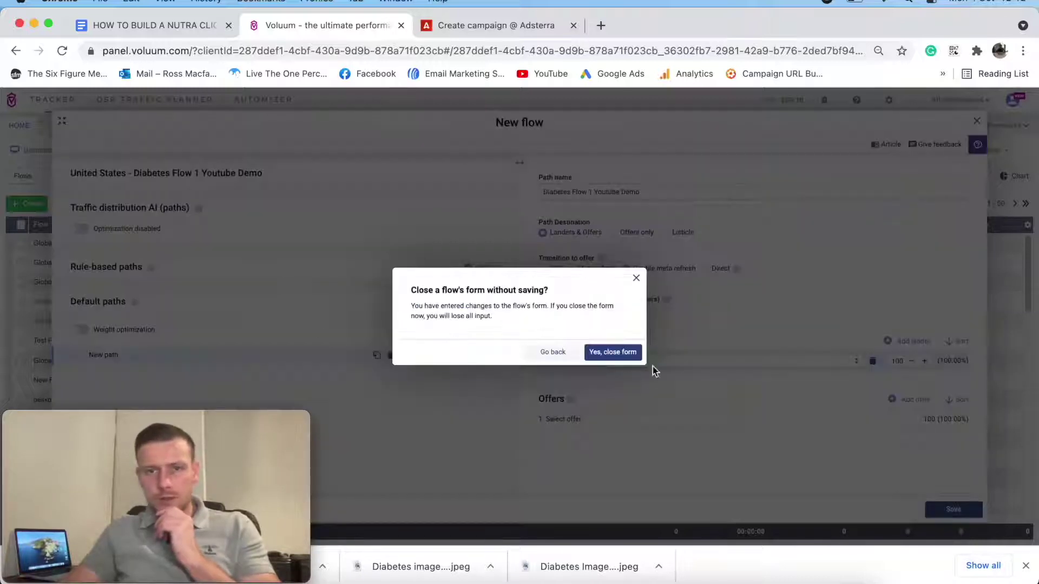
click(623, 351)
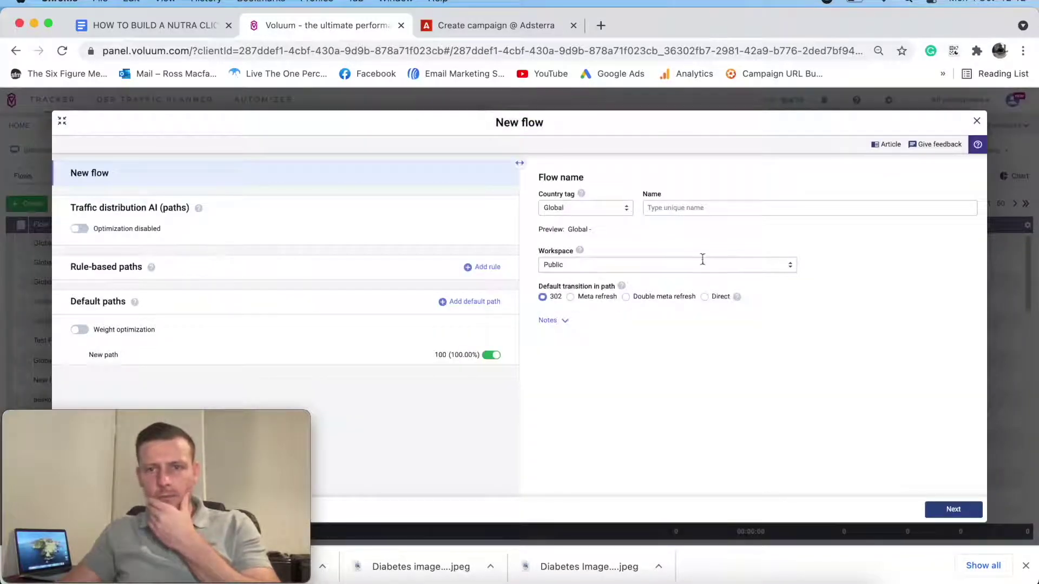
Set up a new flow in the Initial (default) workspace, named Diabetes Flow 1 Youtube Demo, with the country tag United States.
click(652, 265)
click(594, 312)
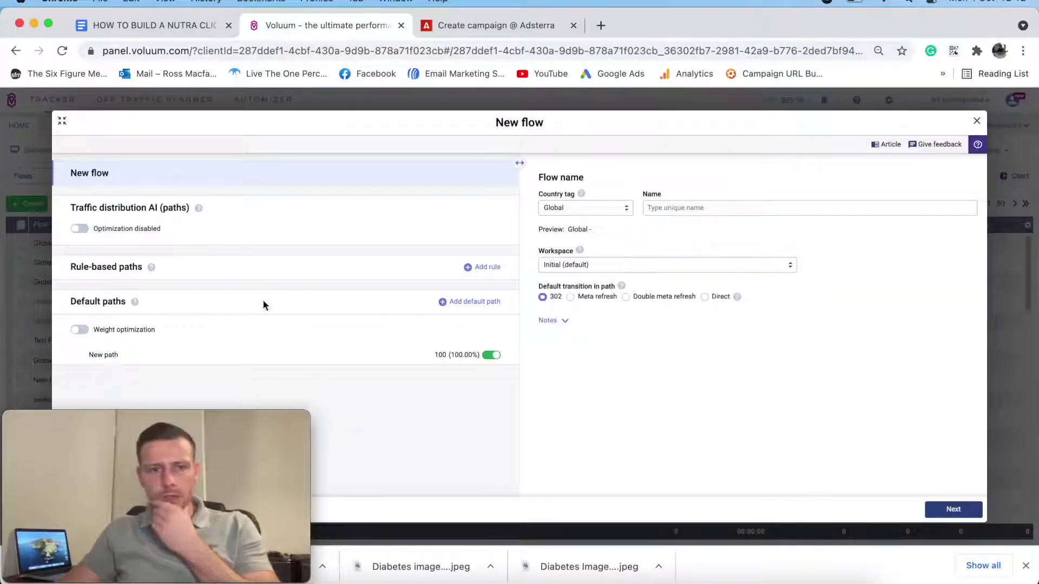
click(687, 210)
text(Diabetes Flow 1 Youtube Demo)
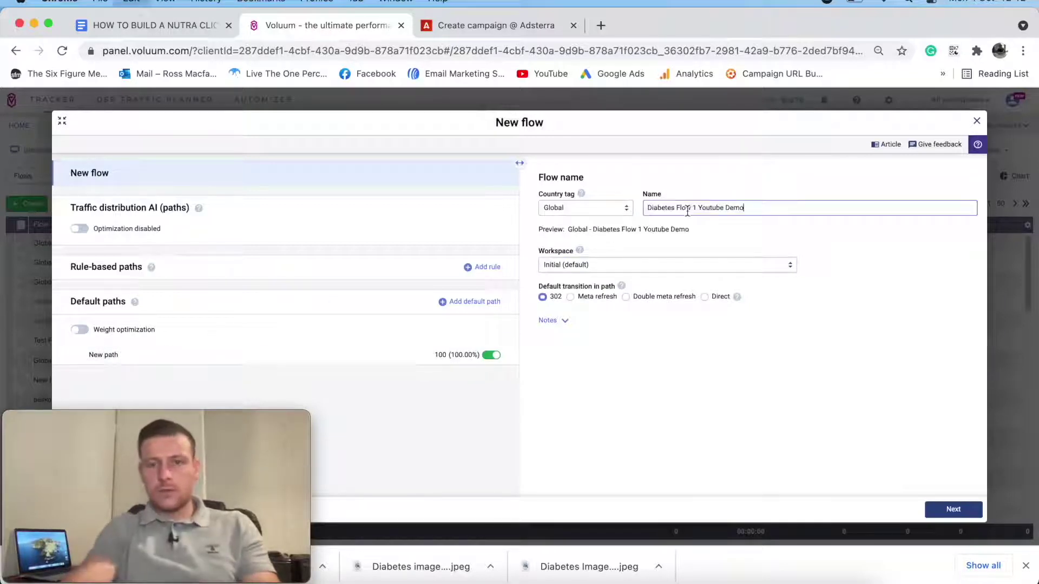
click(589, 208)
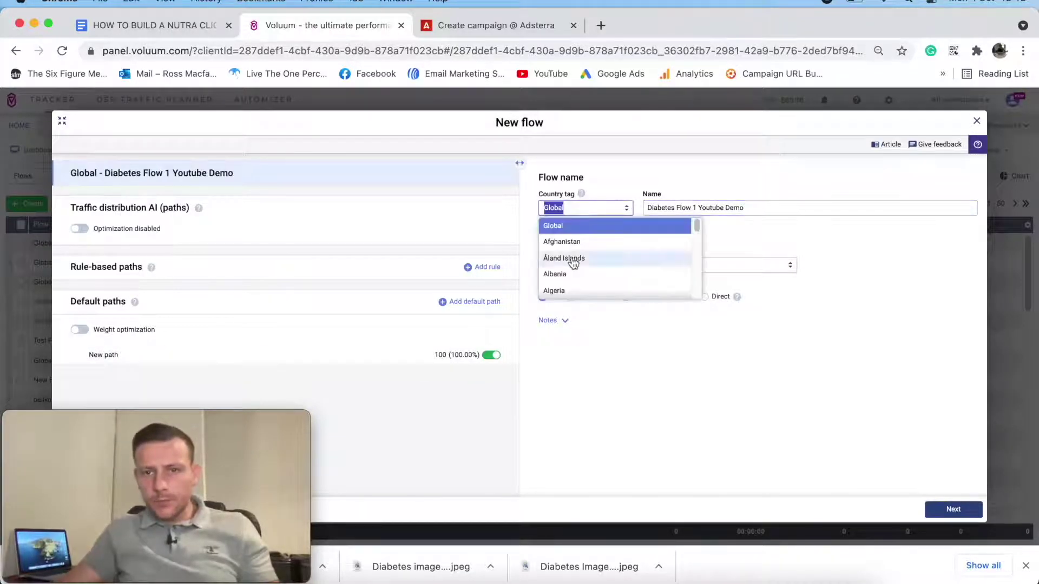
scroll(597, 264, down, 1)
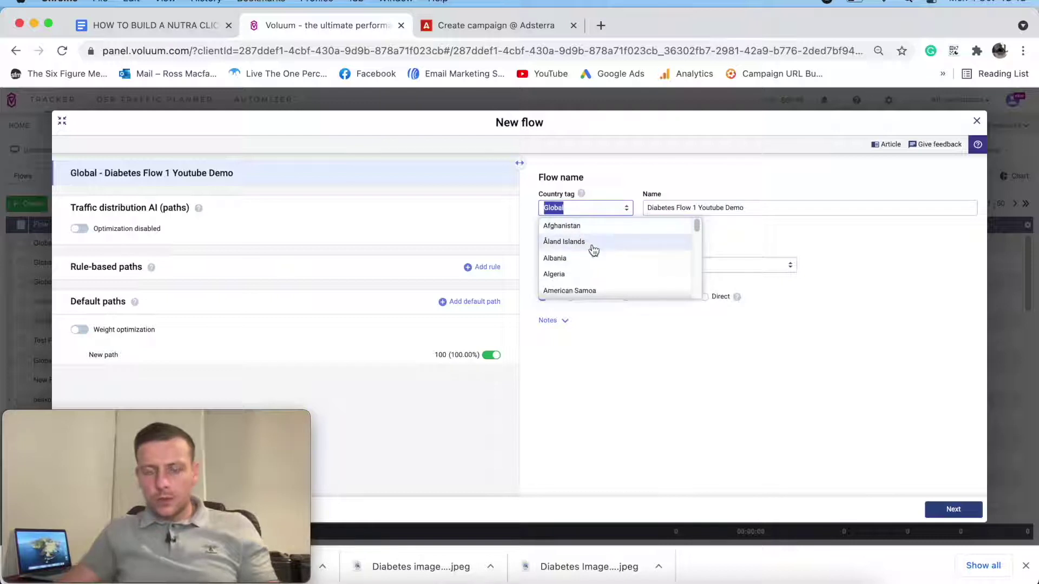
text(united)
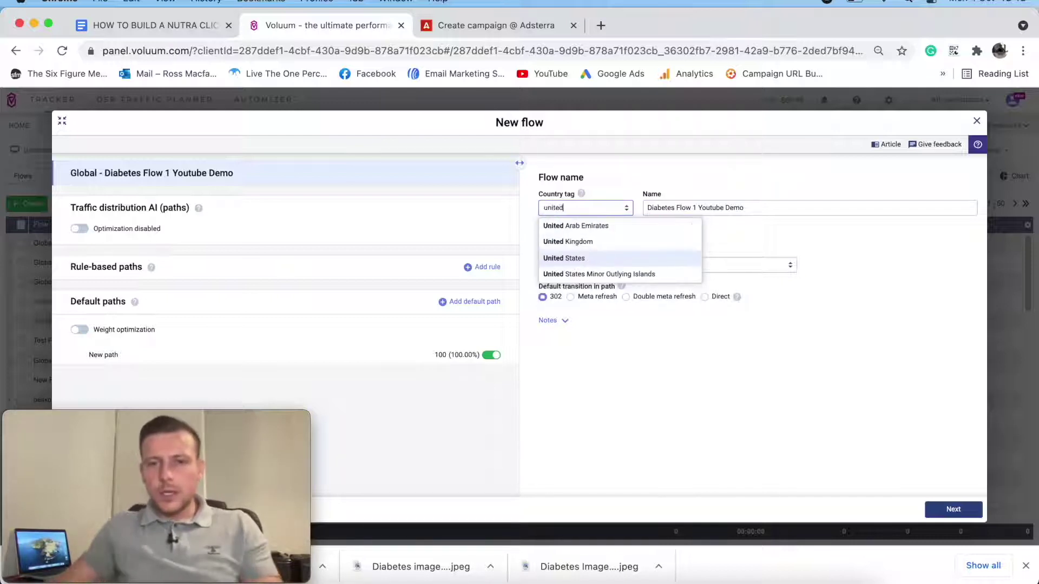
click(597, 260)
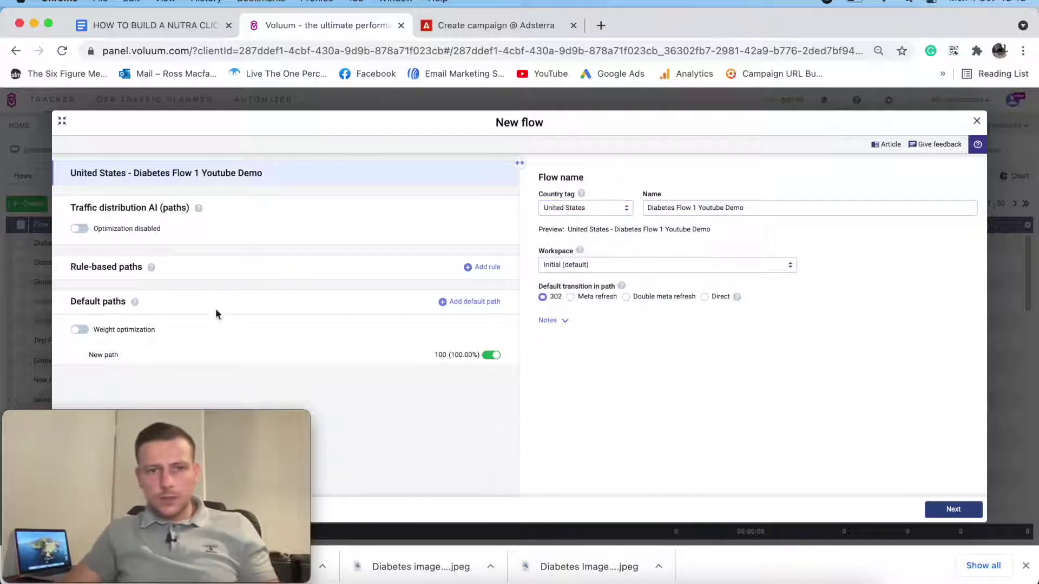
Rename the flow's default path to Diabetes Flow 1 Youtube Demo and set its transition to offer to Double meta refresh.
click(178, 358)
click(606, 190)
key(BackSpace)
key(BackSpace)
key(BackSpace)
key(BackSpace)
key(BackSpace)
key(BackSpace)
key(BackSpace)
key(BackSpace)
text(Diabetes Flow 1 Youtube Demo)
click(626, 269)
Assign the lander United States - Diabetes Freedom Youtube Demo to the path.
click(608, 360)
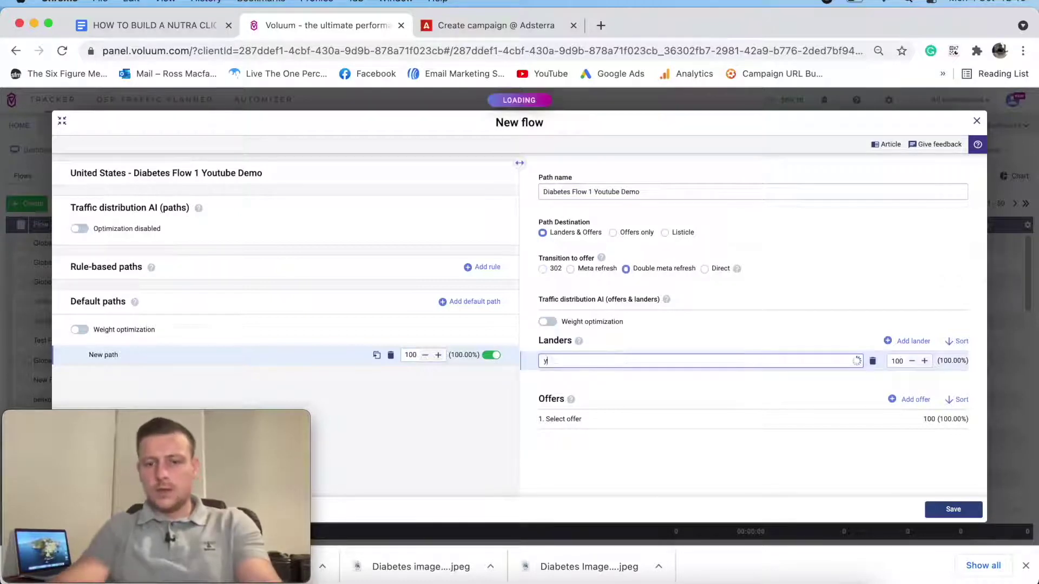
text(diab)
key(BackSpace)
key(BackSpace)
key(BackSpace)
key(BackSpace)
text(yout)
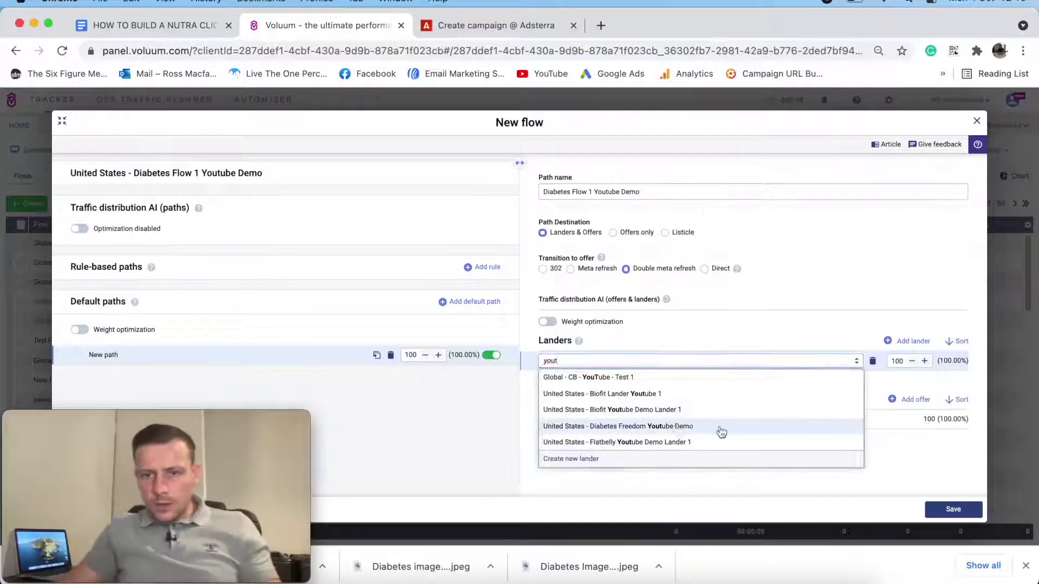
click(687, 428)
Assign the offer ClickBank - United States - Diabetes Freedom YouTube Demo to the path and save the flow.
click(605, 419)
text(you)
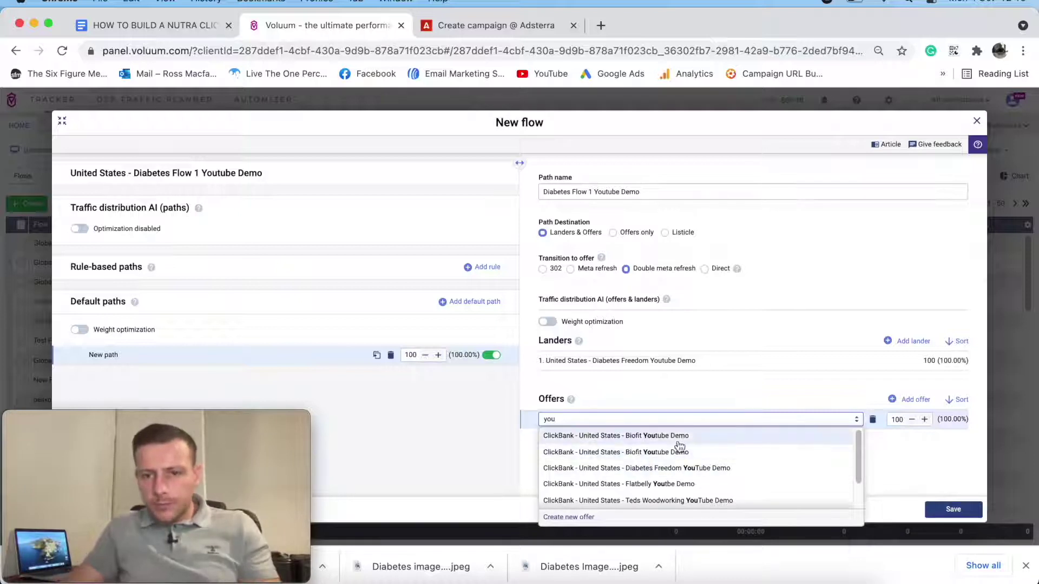
click(676, 468)
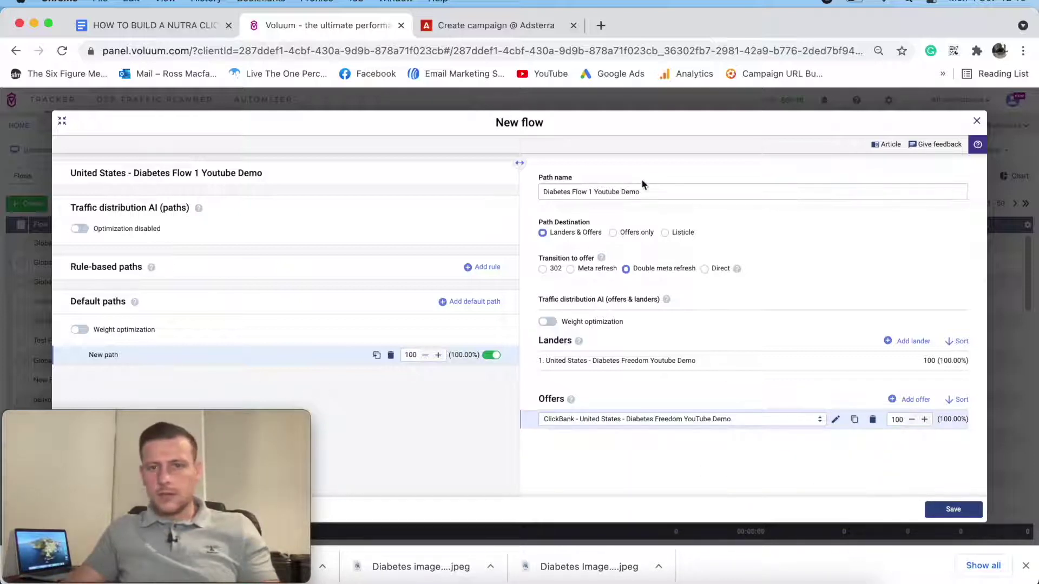
click(953, 509)
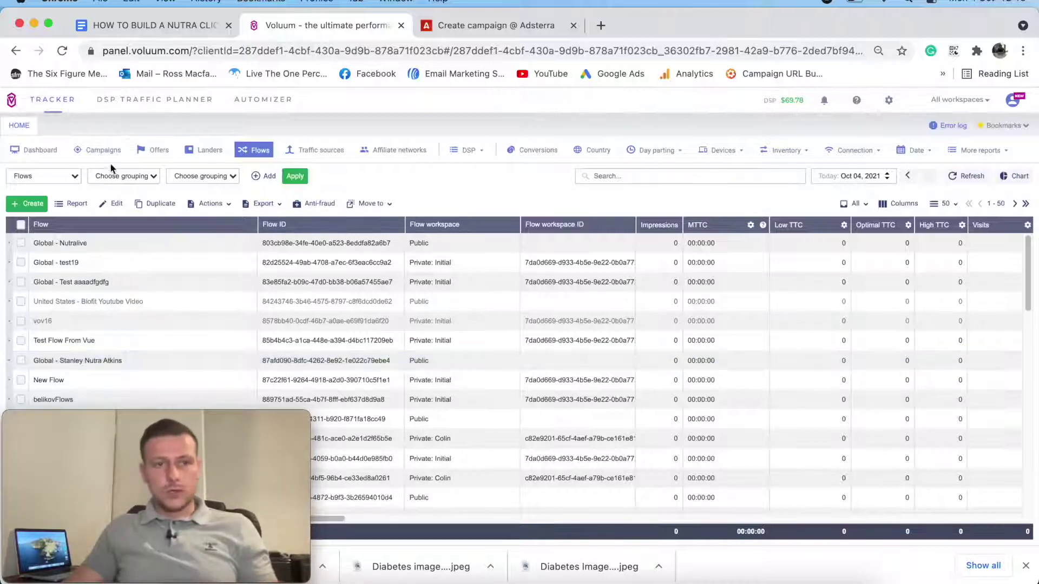
Start a new simple tracker campaign and assign it to the Initial (default) workspace.
click(103, 150)
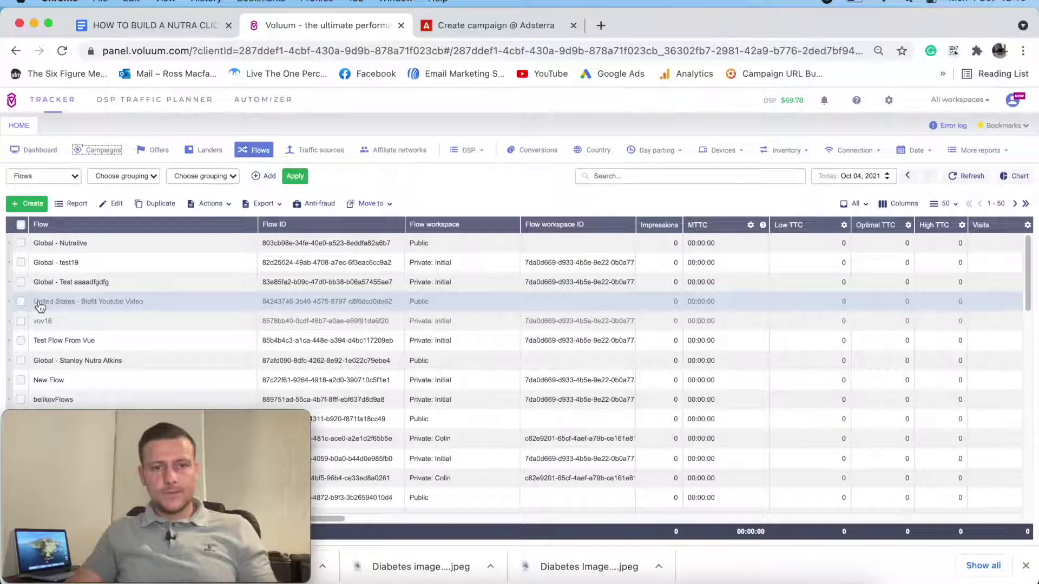
click(101, 151)
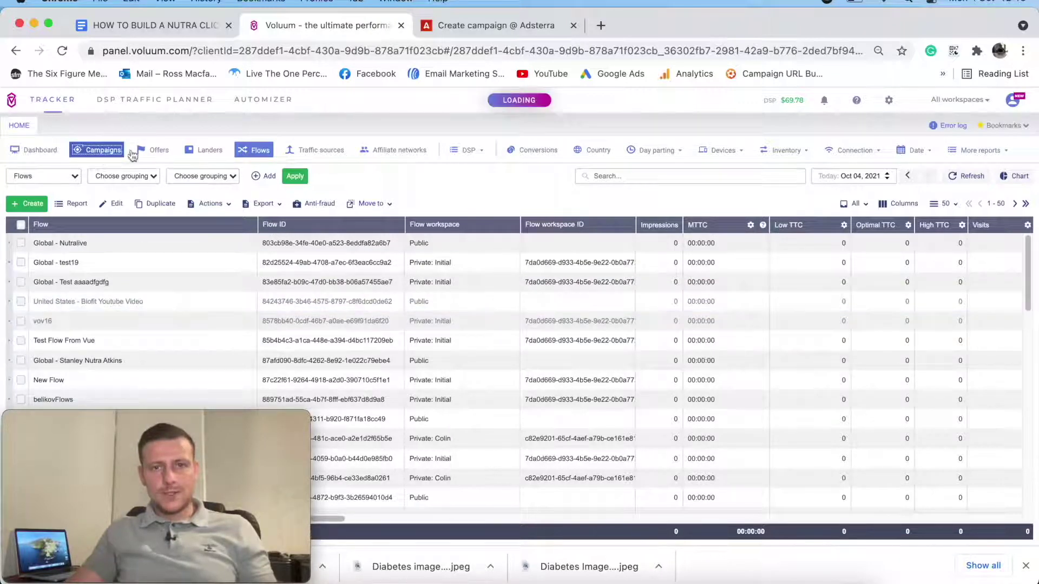
click(34, 204)
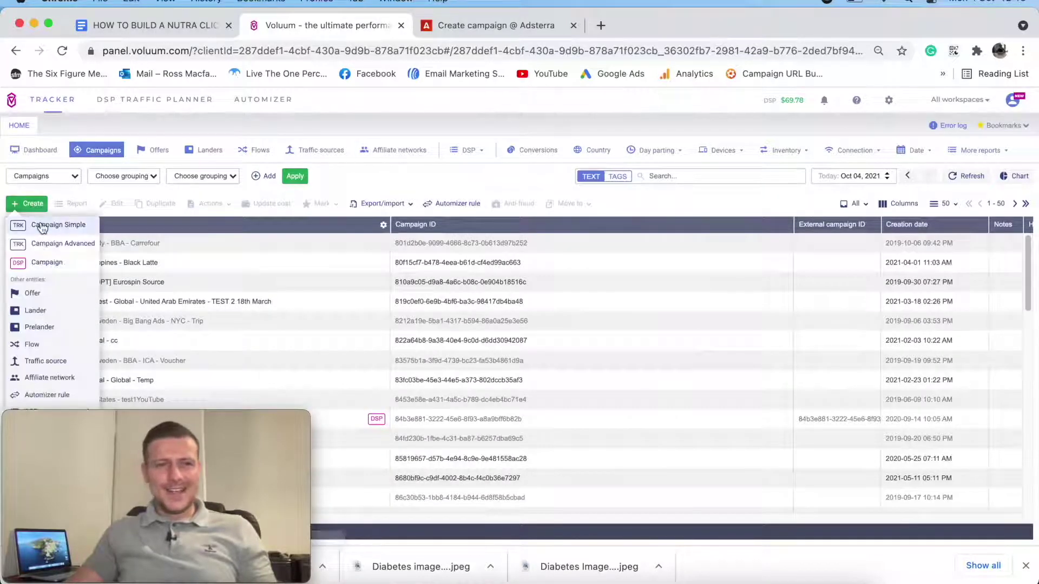
click(44, 227)
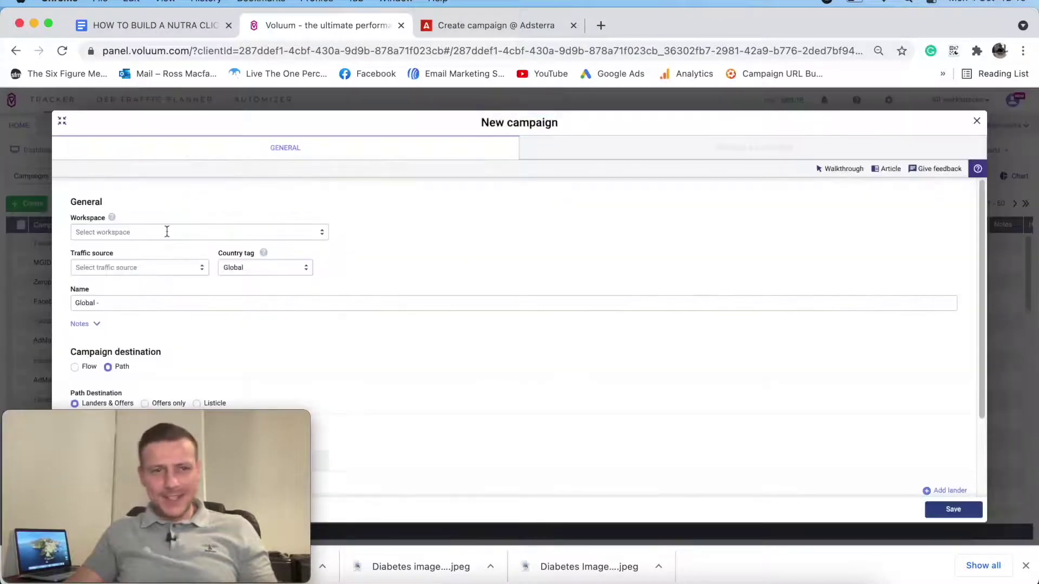
click(144, 232)
click(121, 265)
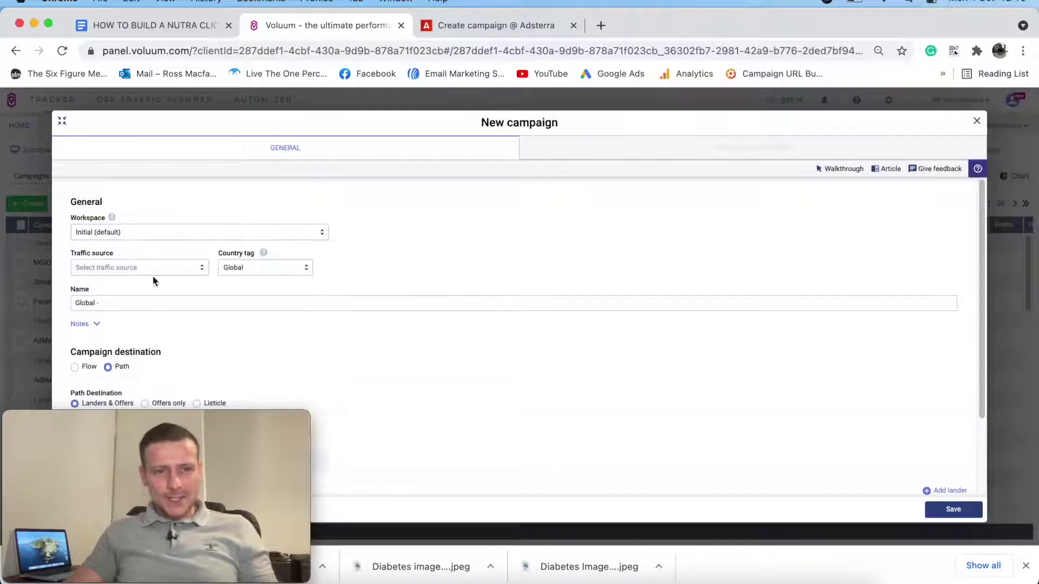
Set the new campaign's traffic source to Adsterra and its country tag to United States.
click(130, 267)
text(adz)
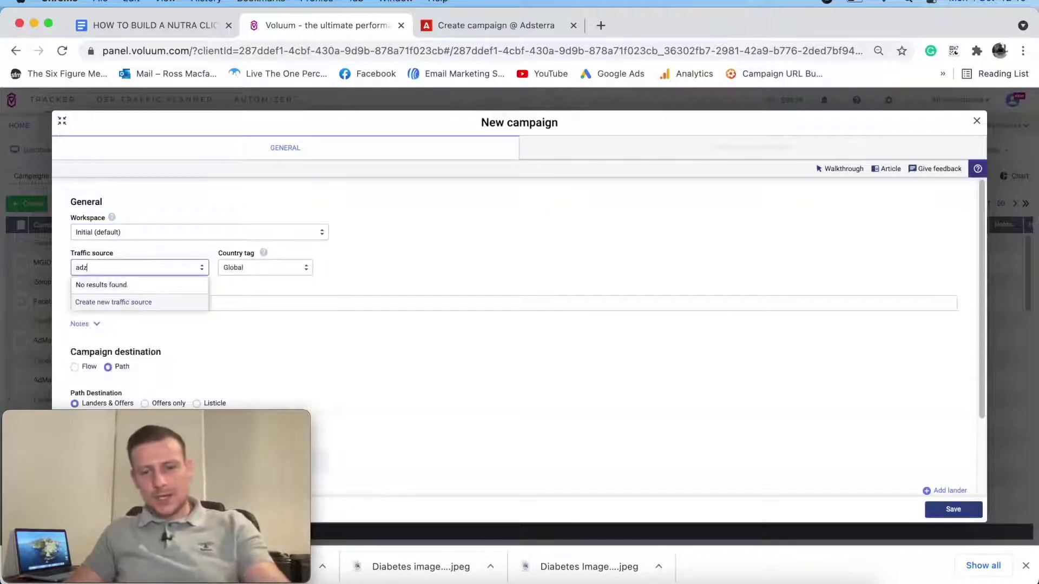
key(BackSpace)
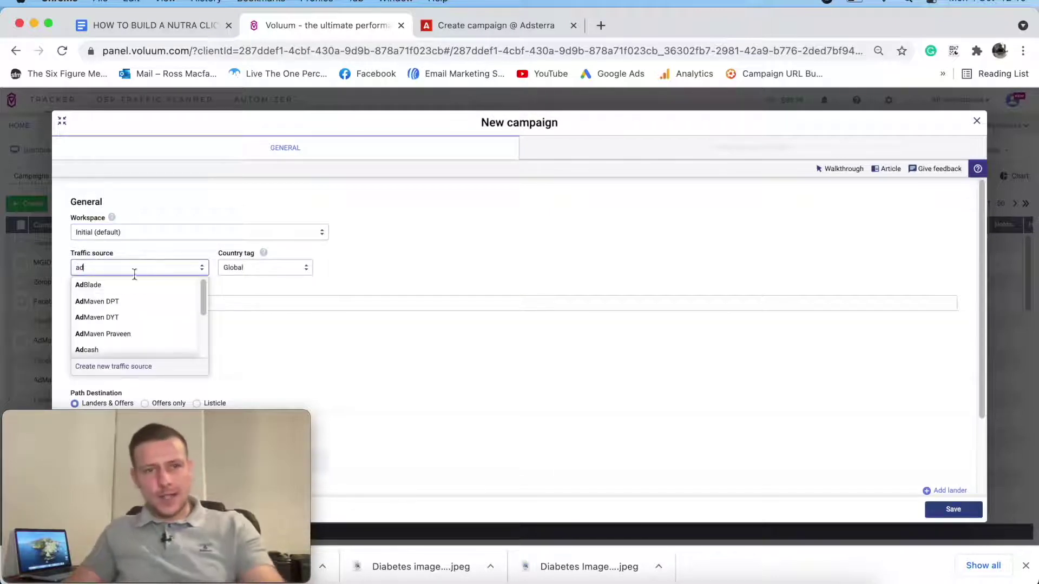
text(ste)
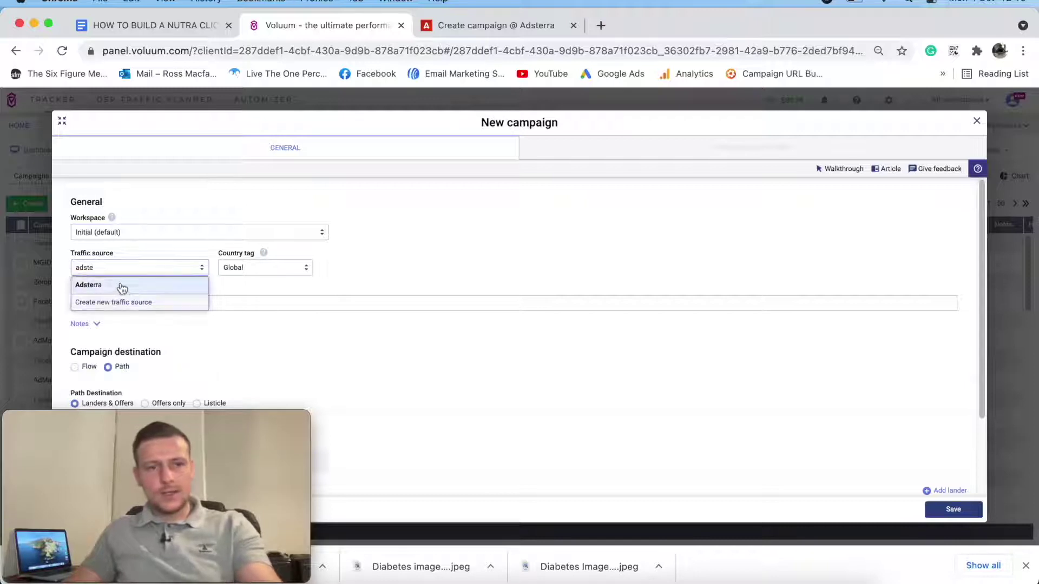
click(121, 286)
click(261, 271)
text(united)
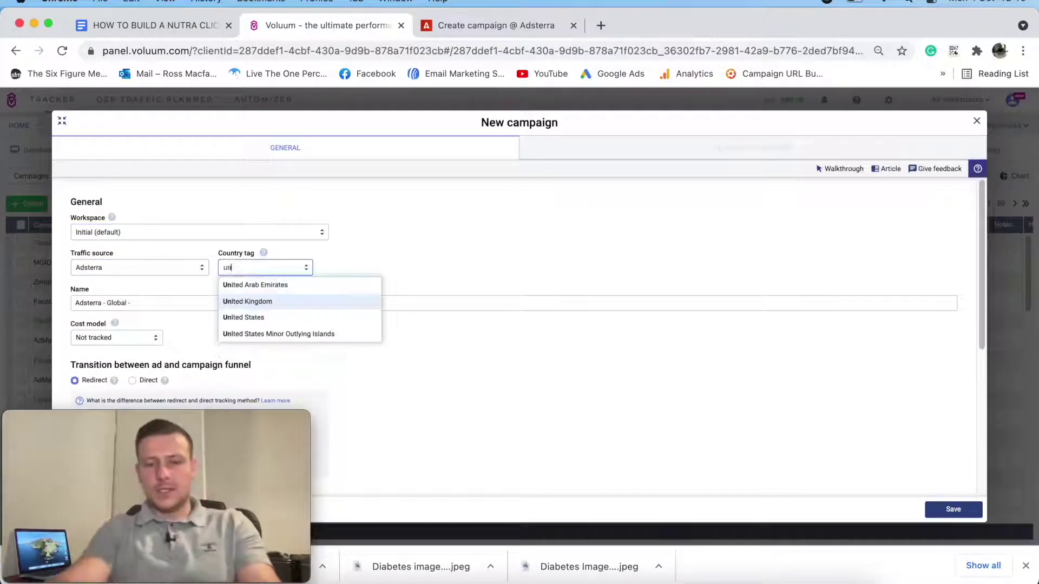
click(259, 319)
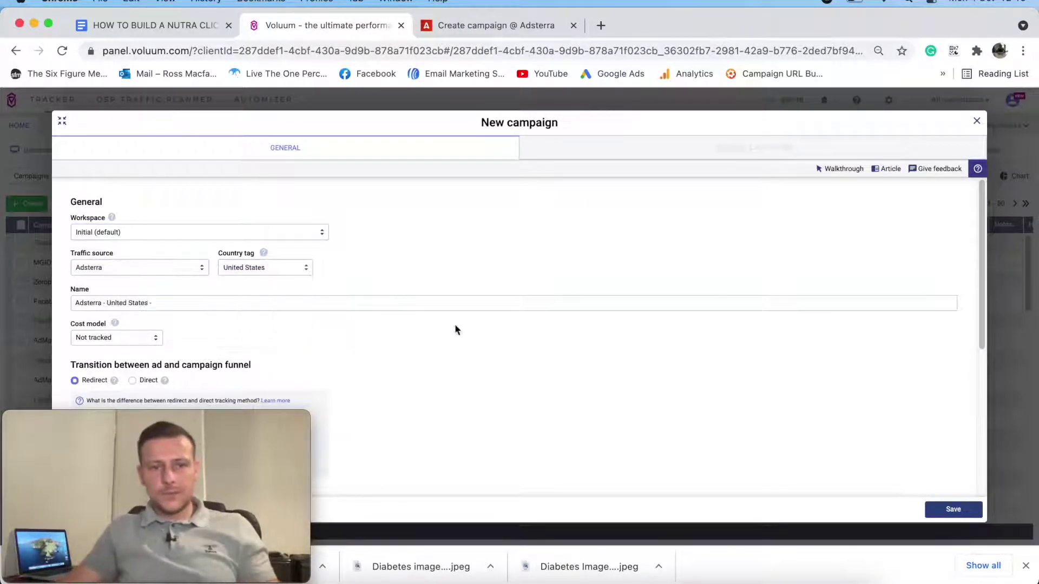
Complete the campaign name as Adsterra - United States - Diabetes Freedom Youtube Demo.
click(164, 303)
text(Diabte)
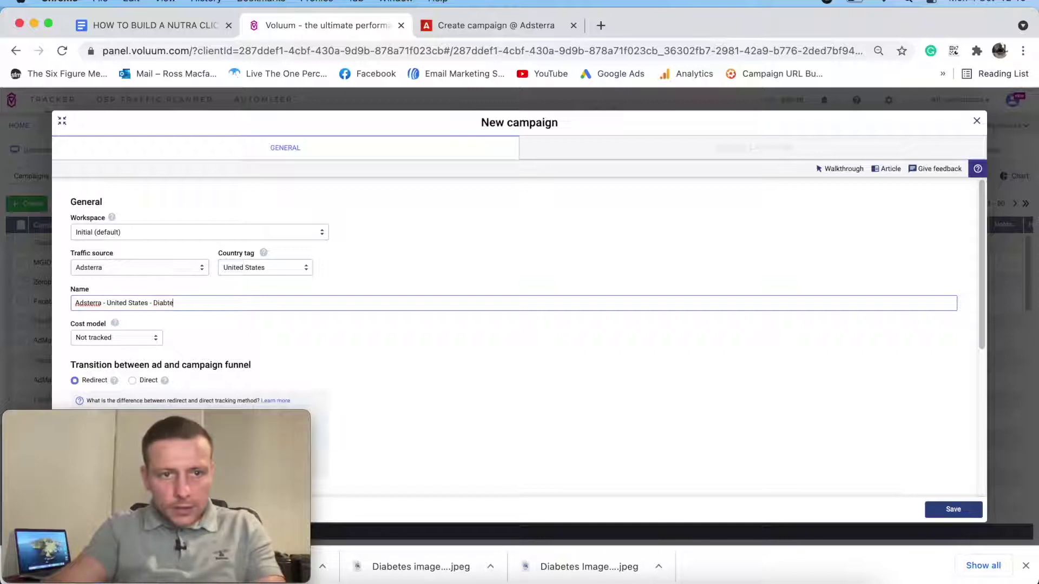
text(st betetd)
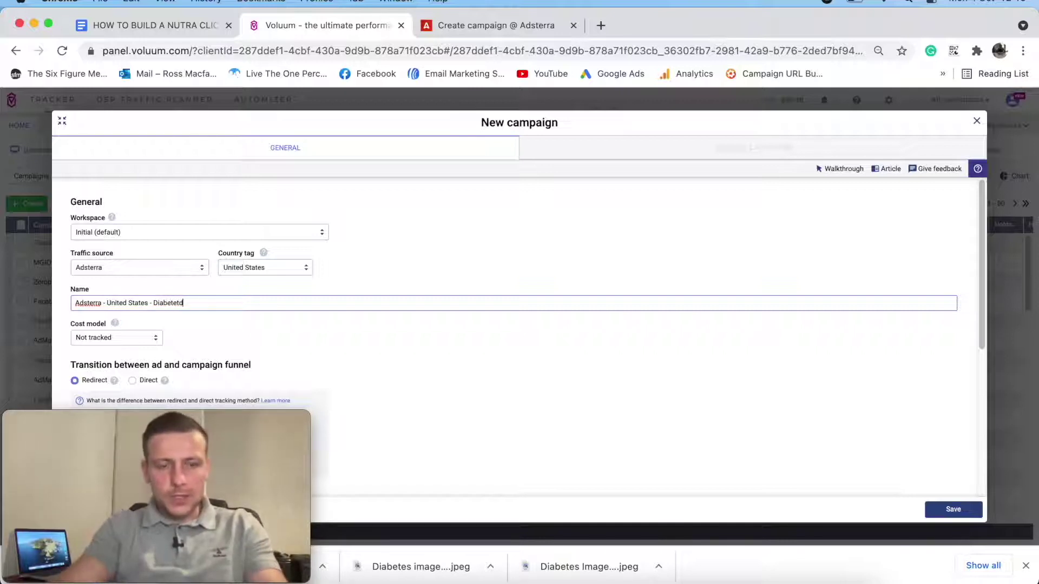
text(s )
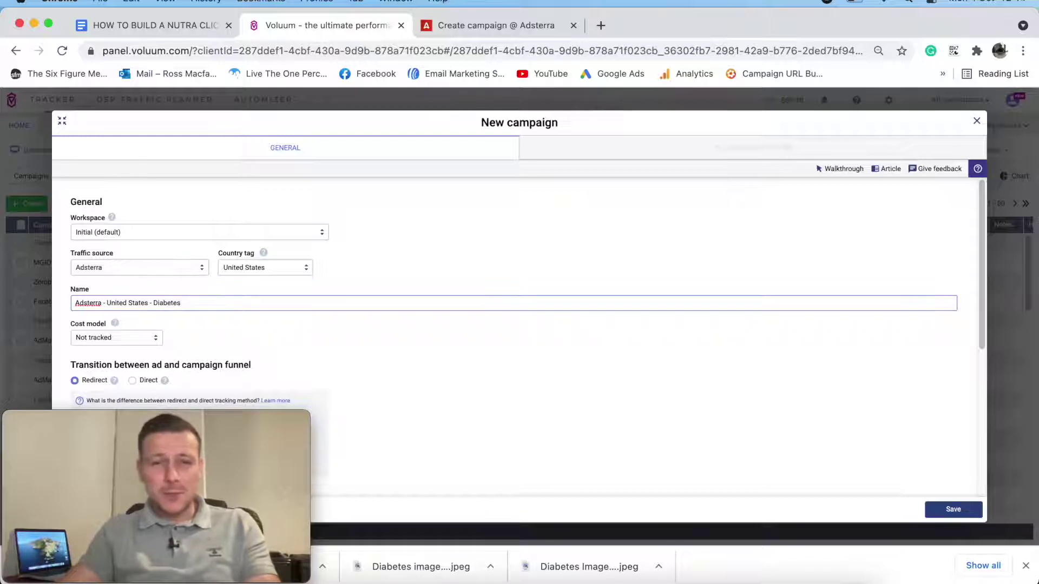
text(Freedom)
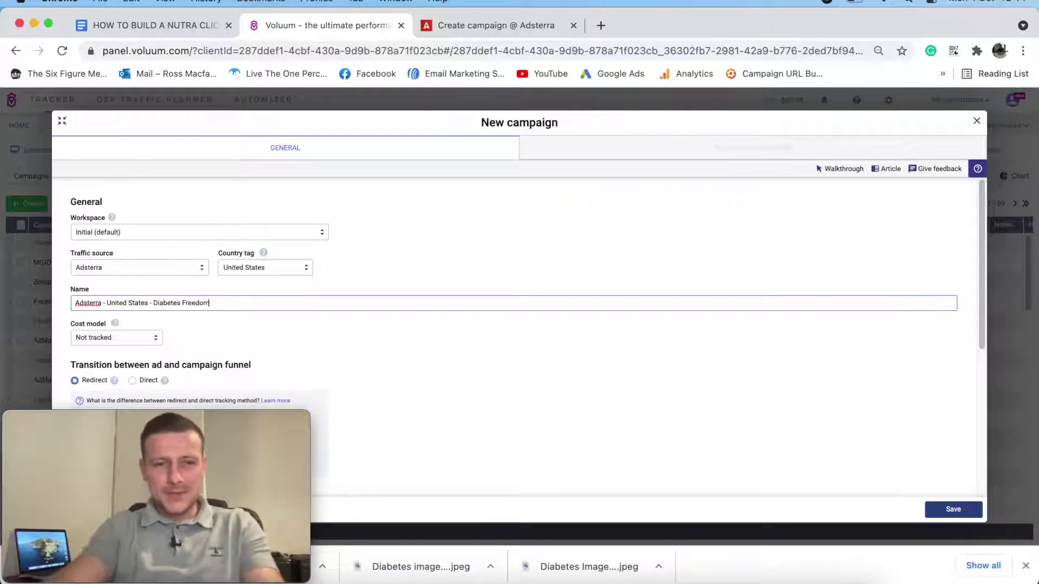
text( Yout)
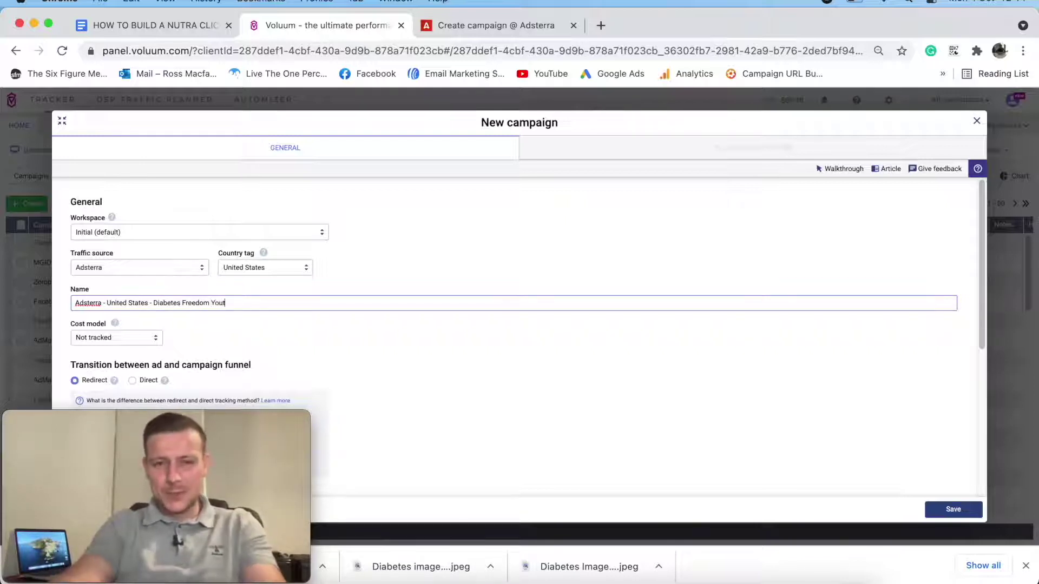
text(ube Demo)
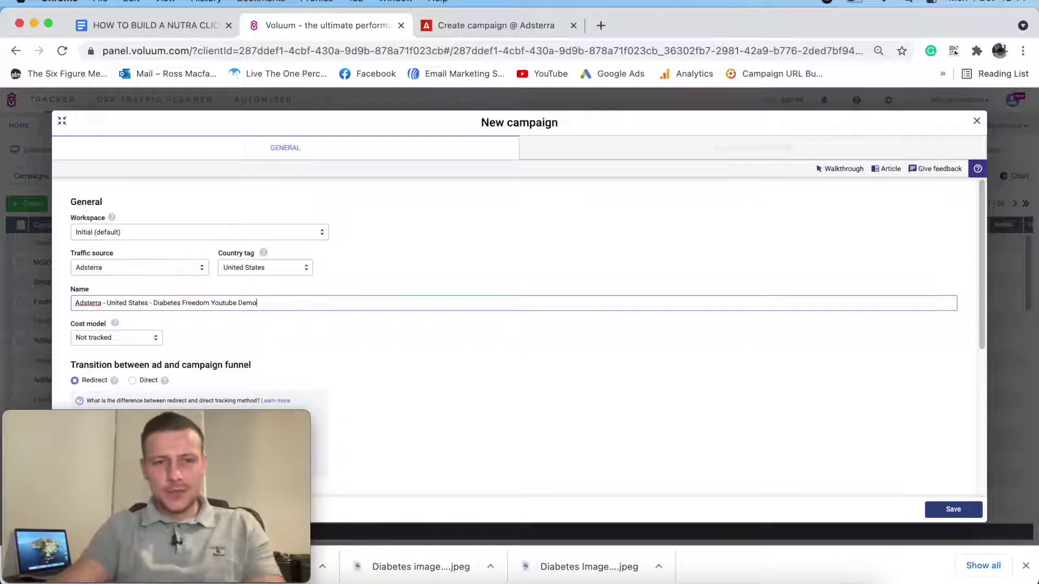
Switch the campaign destination from Path to Flow.
scroll(467, 297, down, 5)
scroll(484, 262, up, 1)
scroll(484, 250, down, 2)
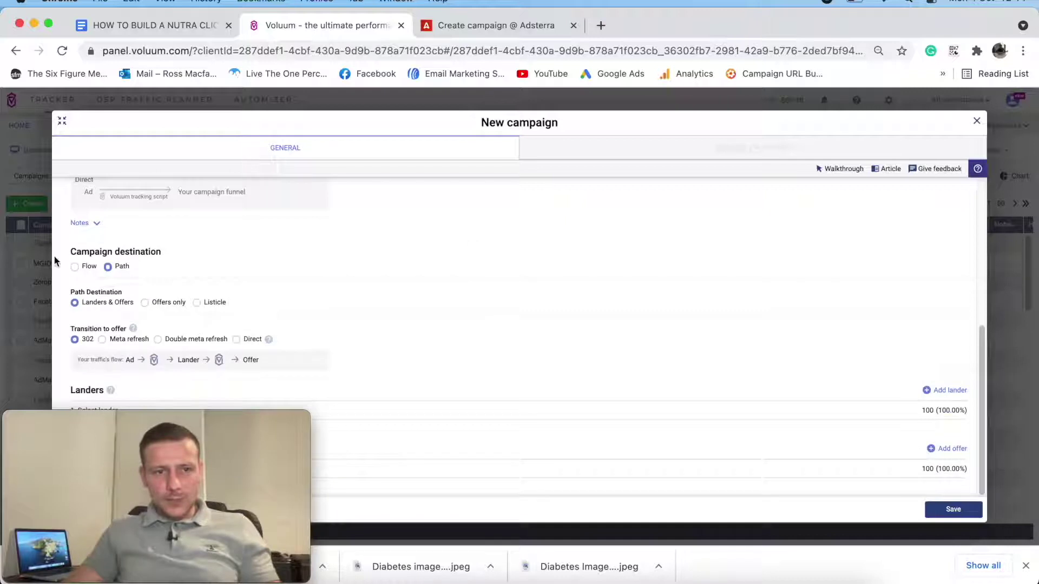
click(80, 269)
drag(157, 427, 886, 434)
click(775, 330)
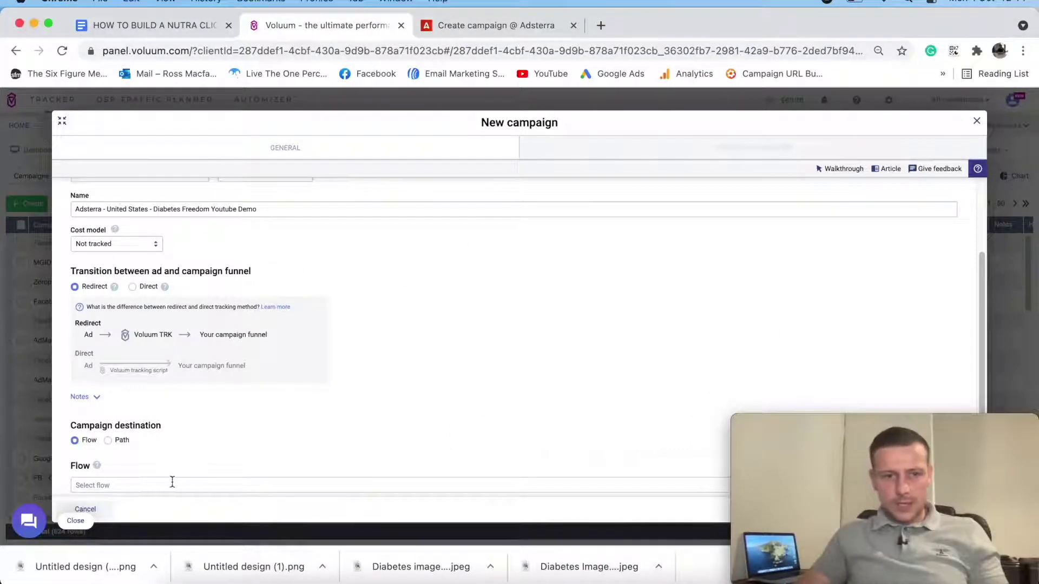
Assign the flow United States - Diabetes Flow 1 Youtube Demo to the campaign and save it.
click(203, 481)
text(youb)
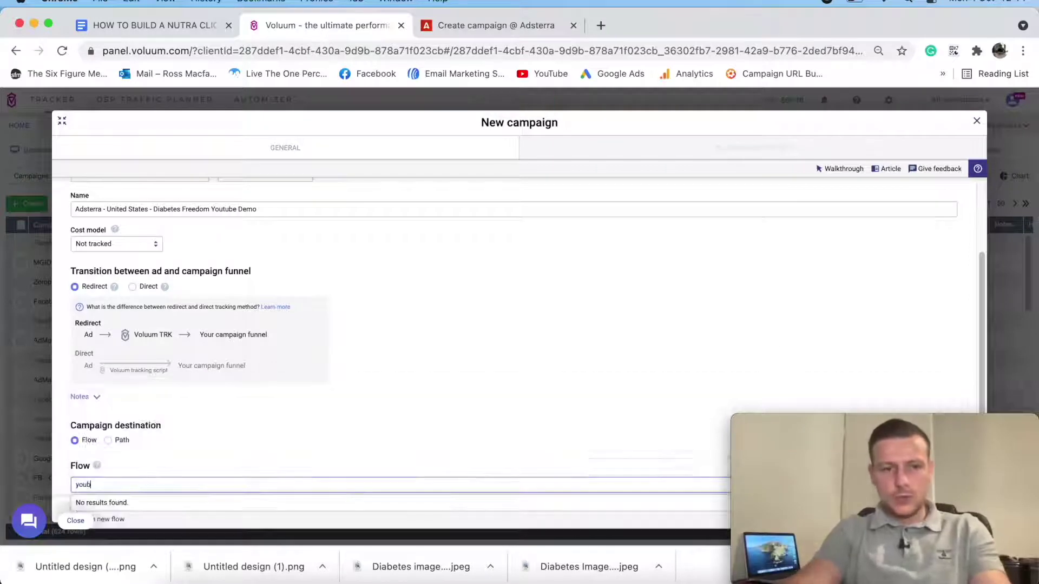
key(BackSpace)
text(tub)
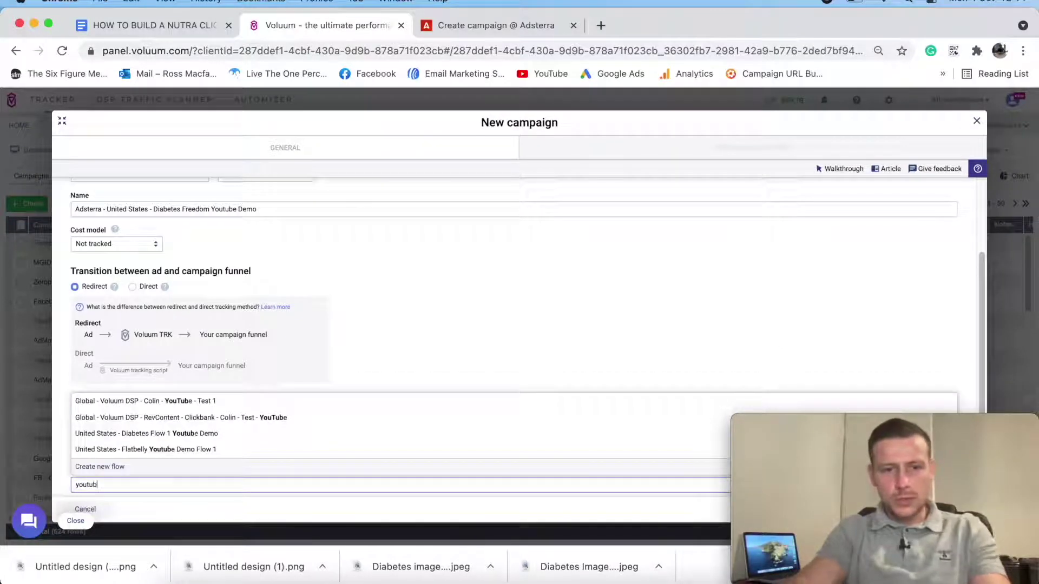
click(151, 433)
drag(866, 428, 137, 429)
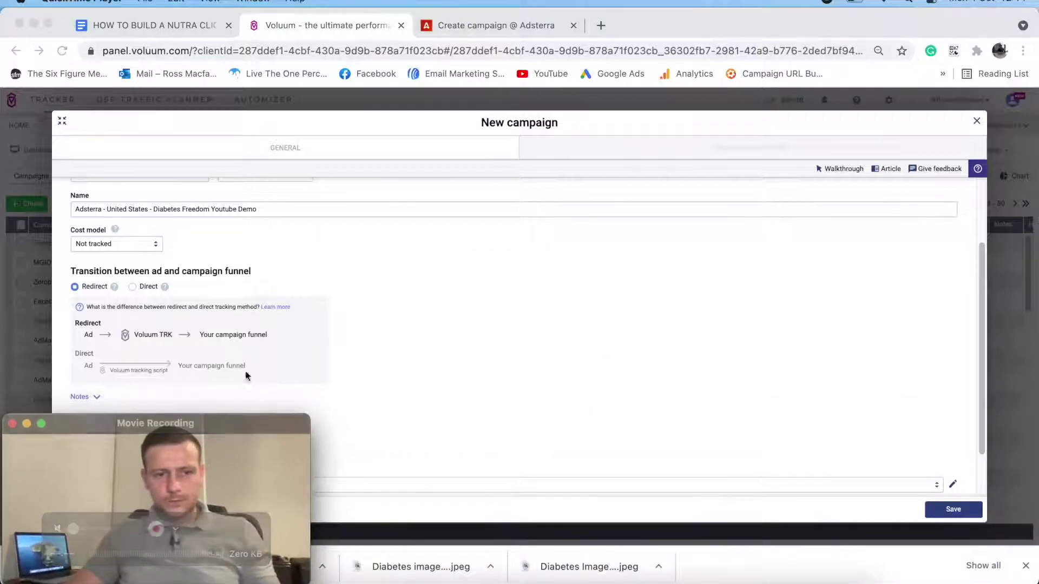
click(958, 510)
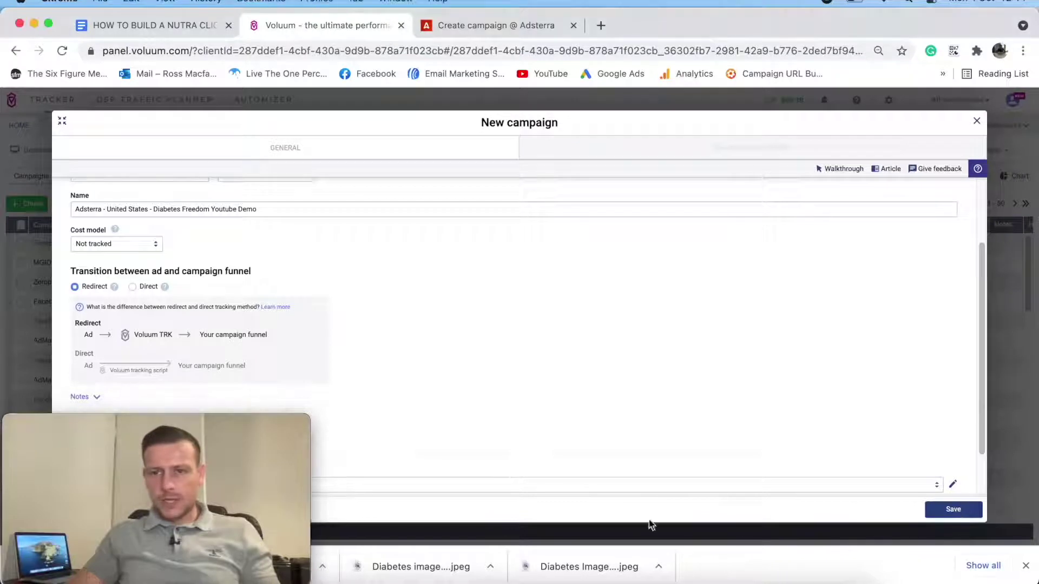
click(973, 510)
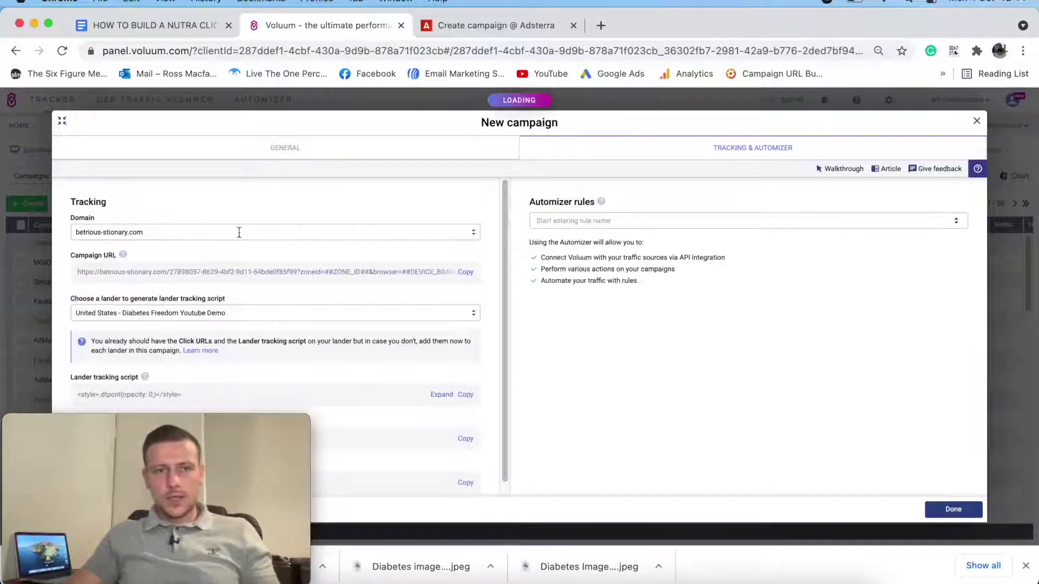
Review the tracker's campaign URL and the Headline 1 text in the Google Docs campaign outline.
drag(86, 273, 428, 291)
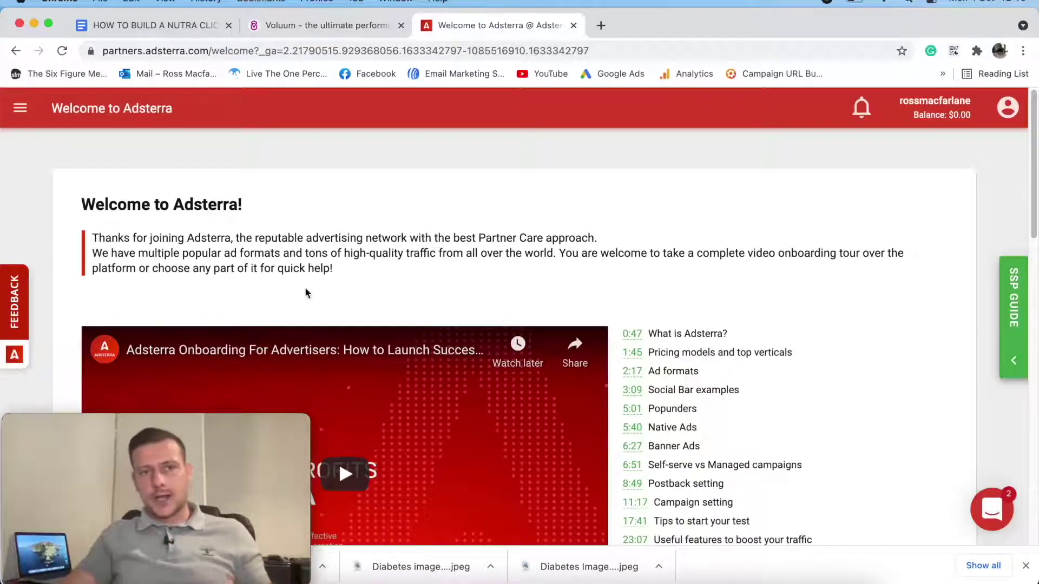
click(293, 25)
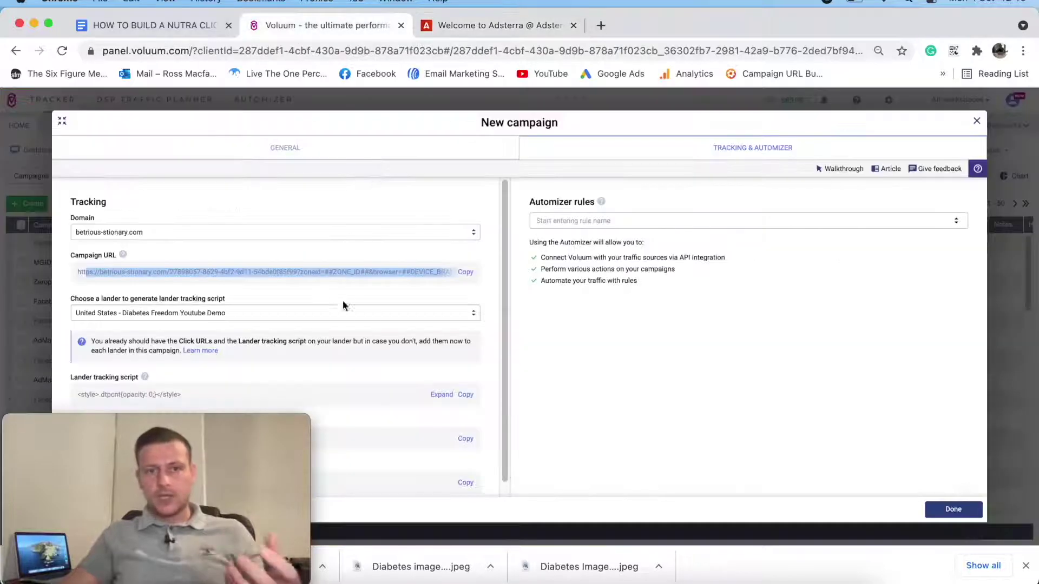
click(163, 21)
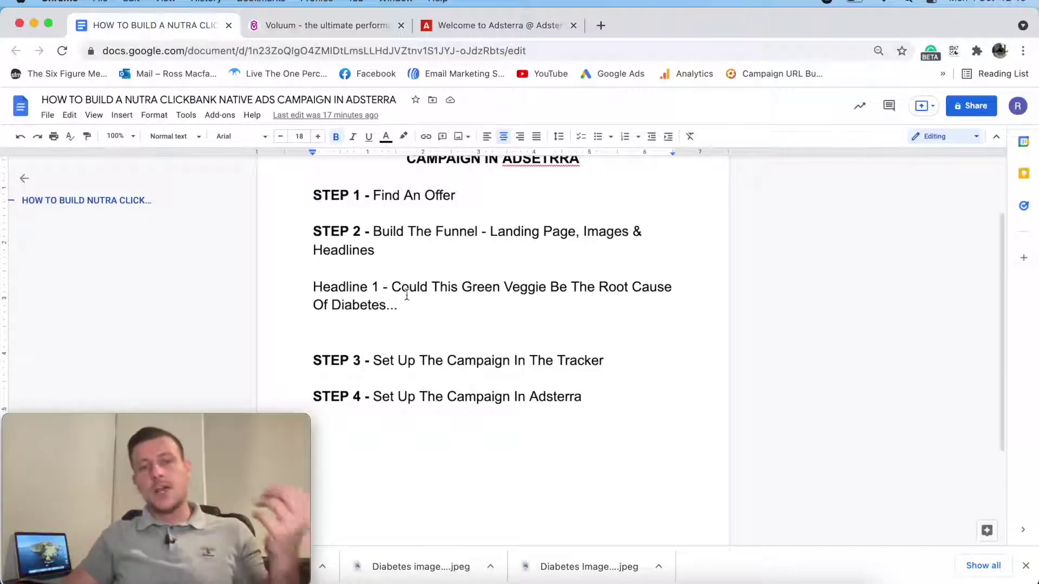
drag(397, 292, 547, 325)
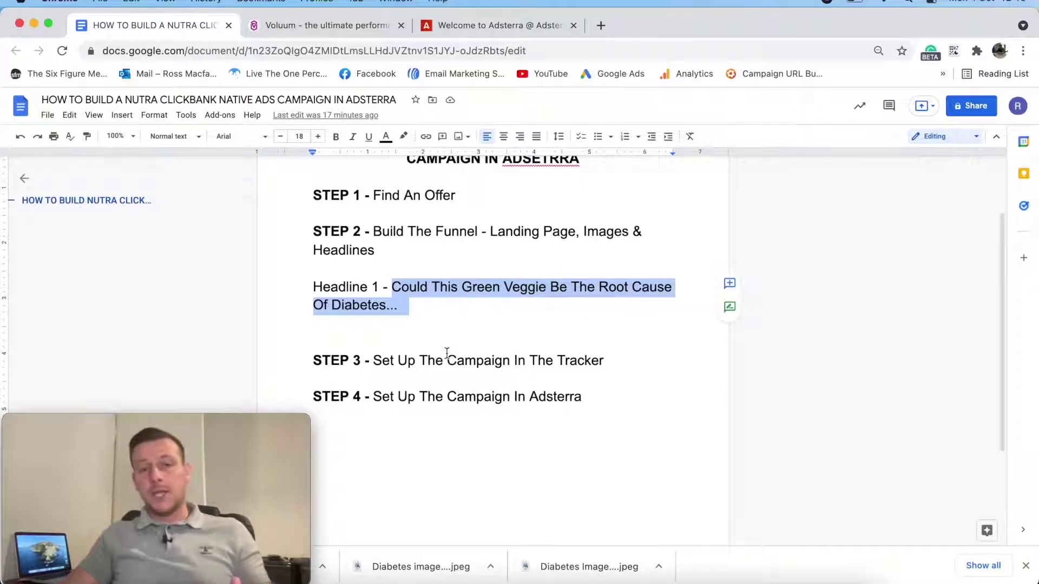
click(324, 25)
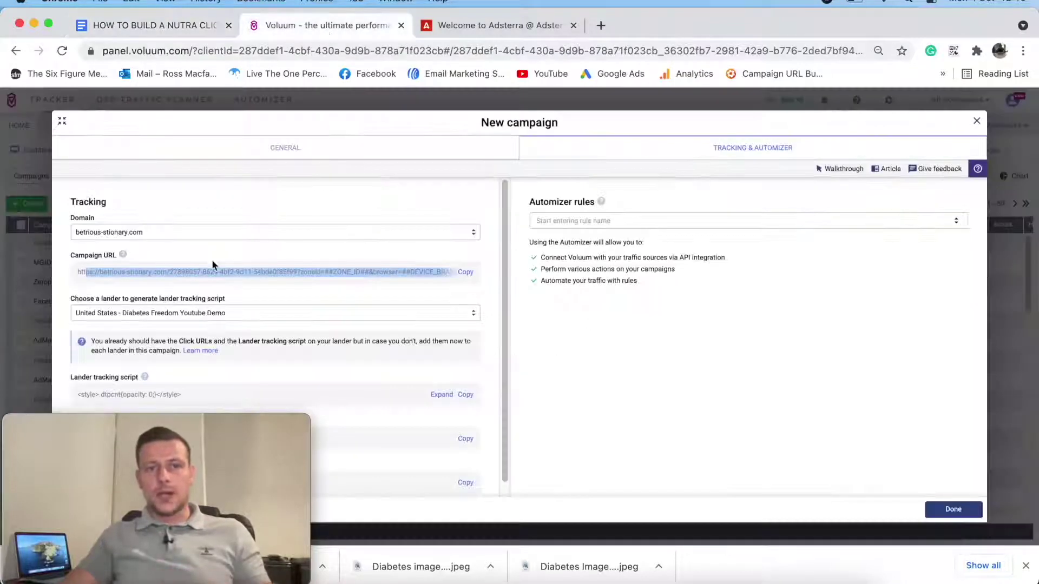
Switch to Adsterra and open the form for creating a new campaign.
click(491, 31)
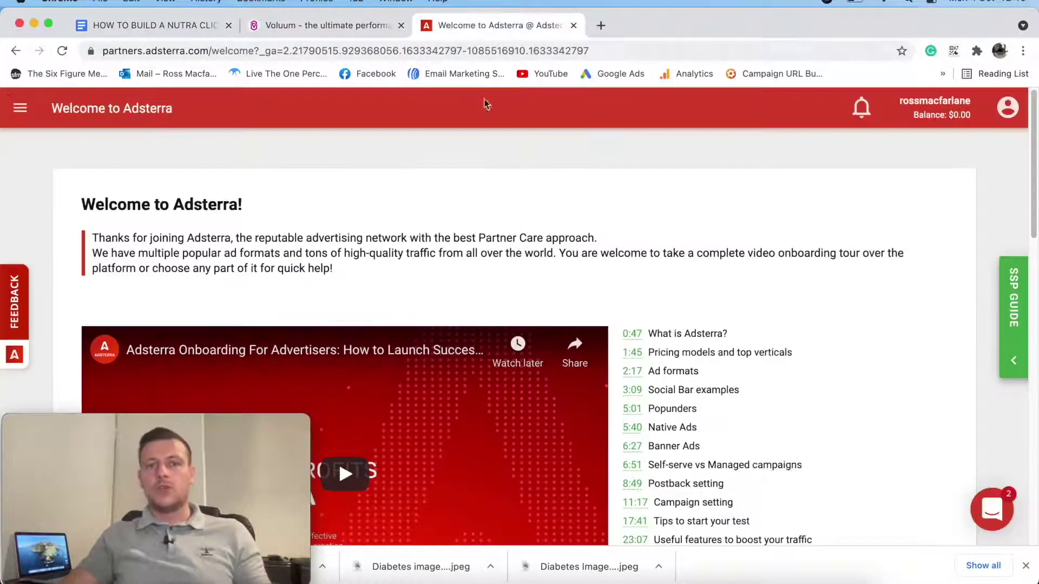
click(21, 107)
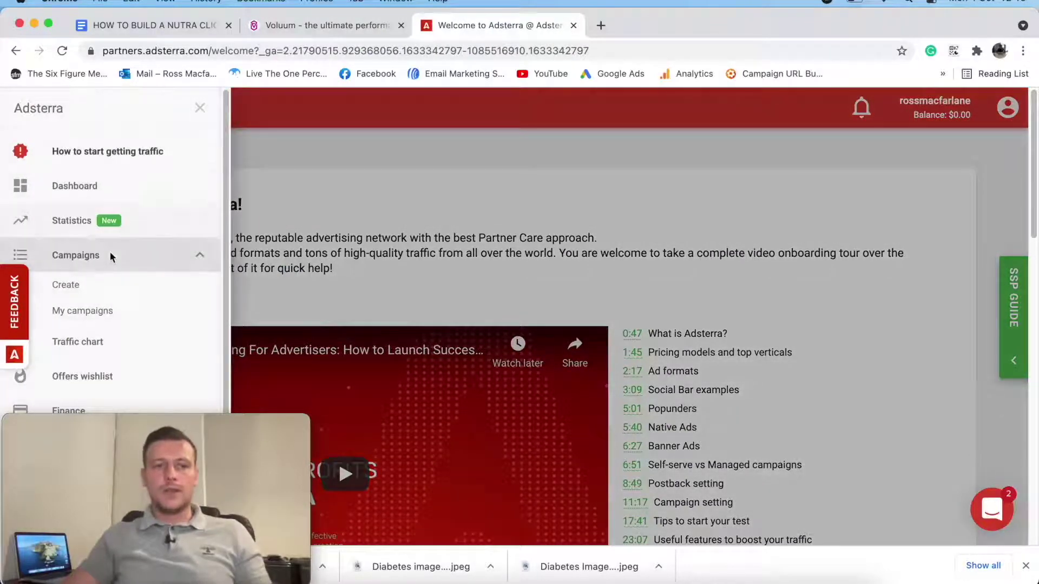
click(103, 283)
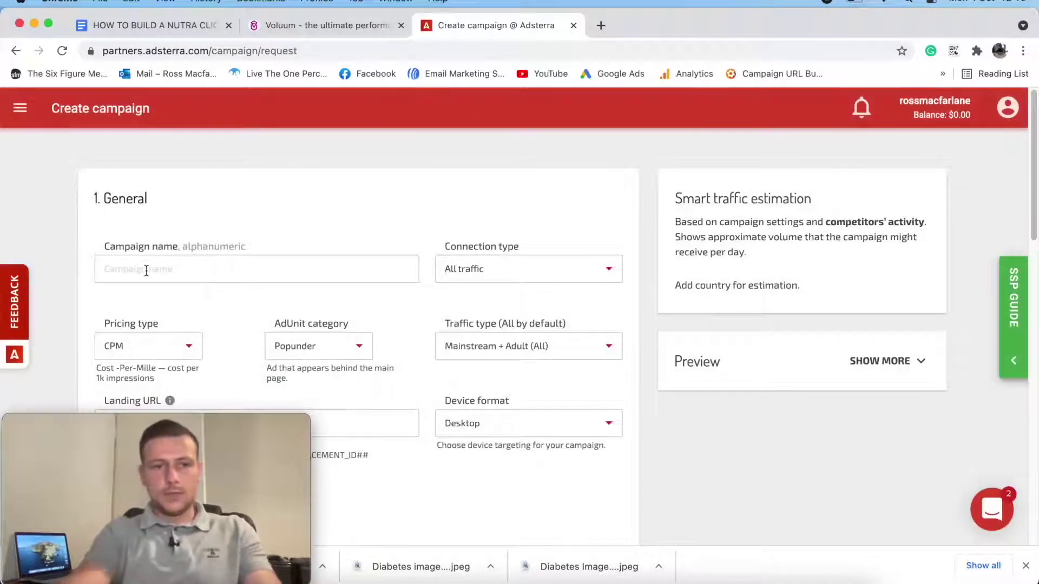
Name the campaign "Diabetes Freedom YT Campaign" and choose All traffic as its connection type.
click(146, 271)
text(D)
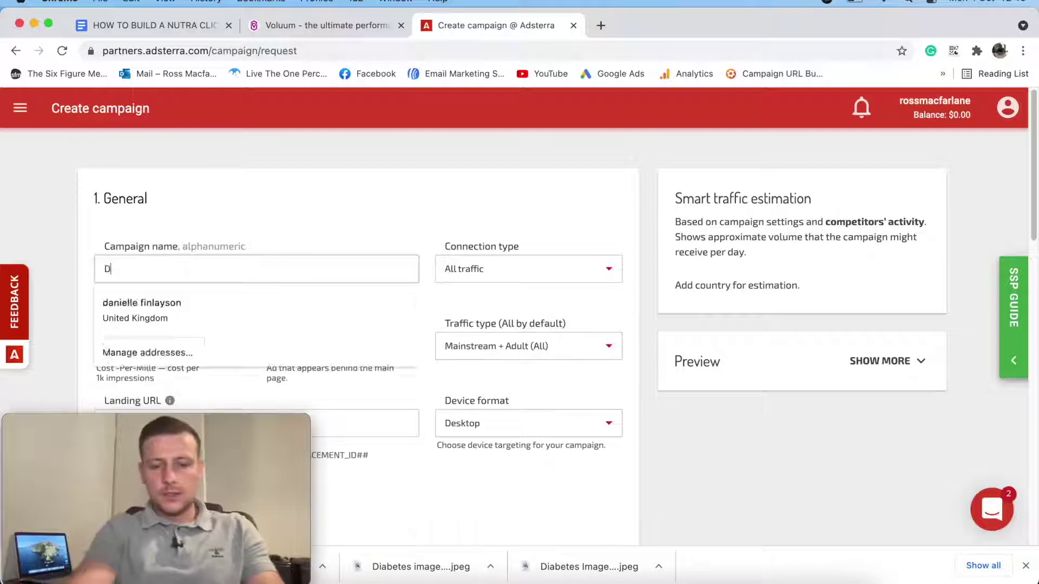
text(iabe)
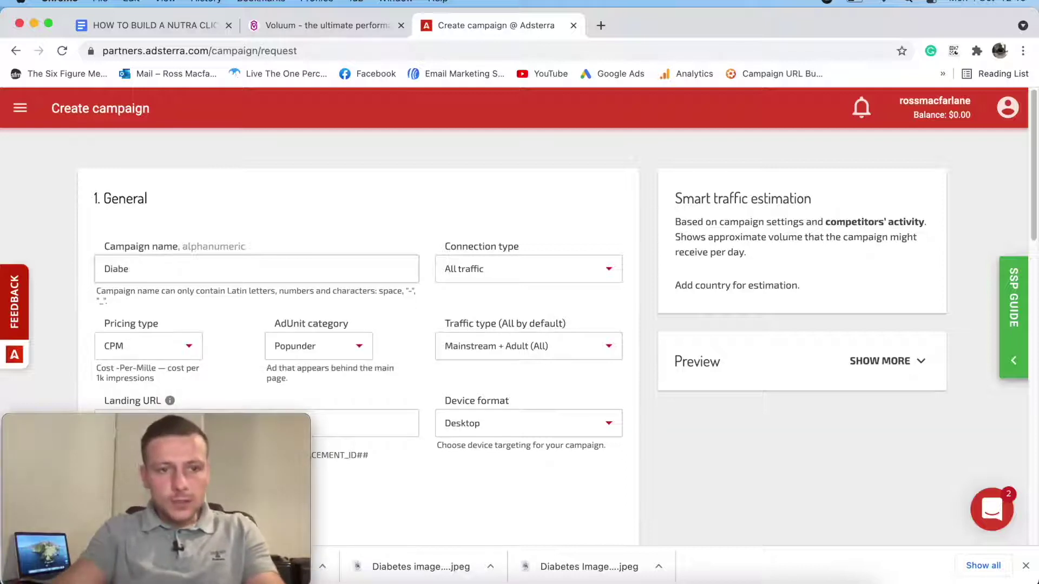
text(ts etes)
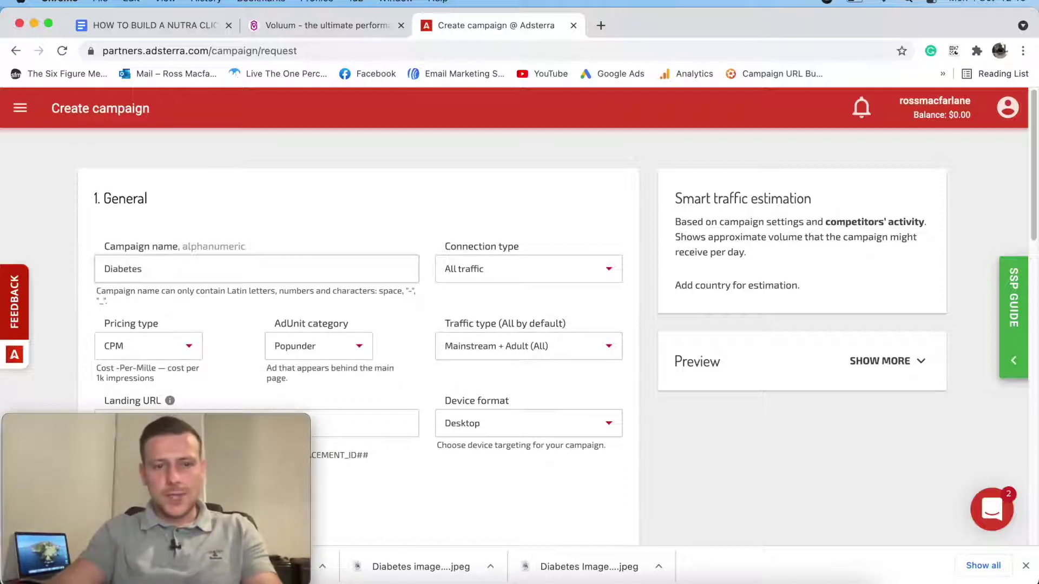
text( Frredim Y)
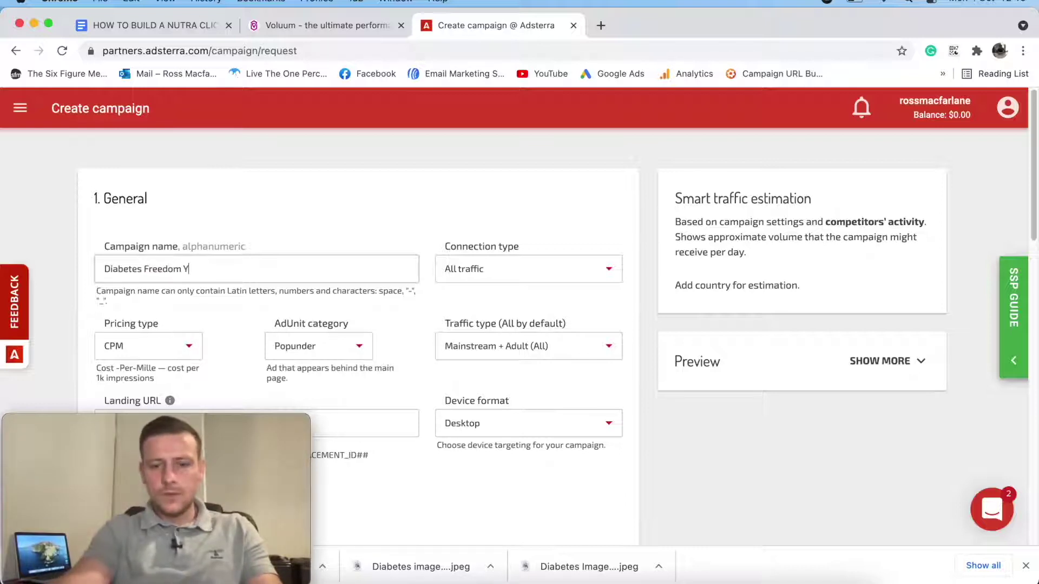
text(T Campaigns)
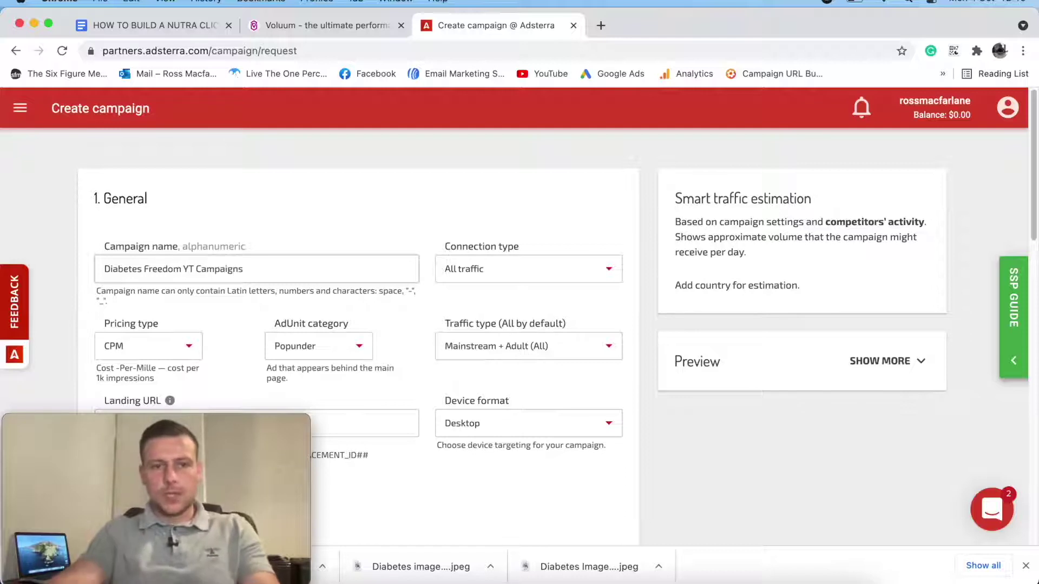
key(BackSpace)
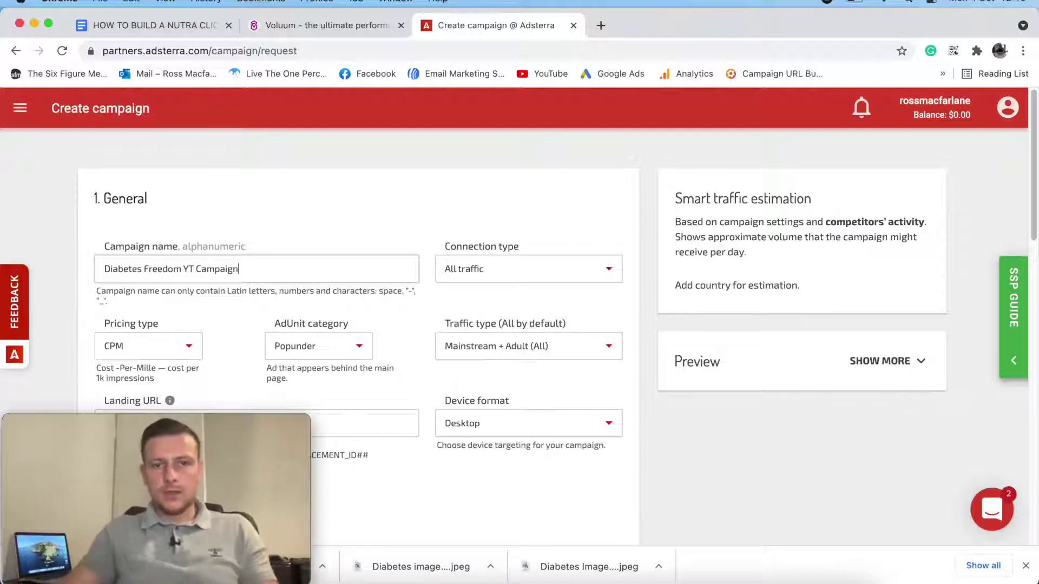
click(511, 269)
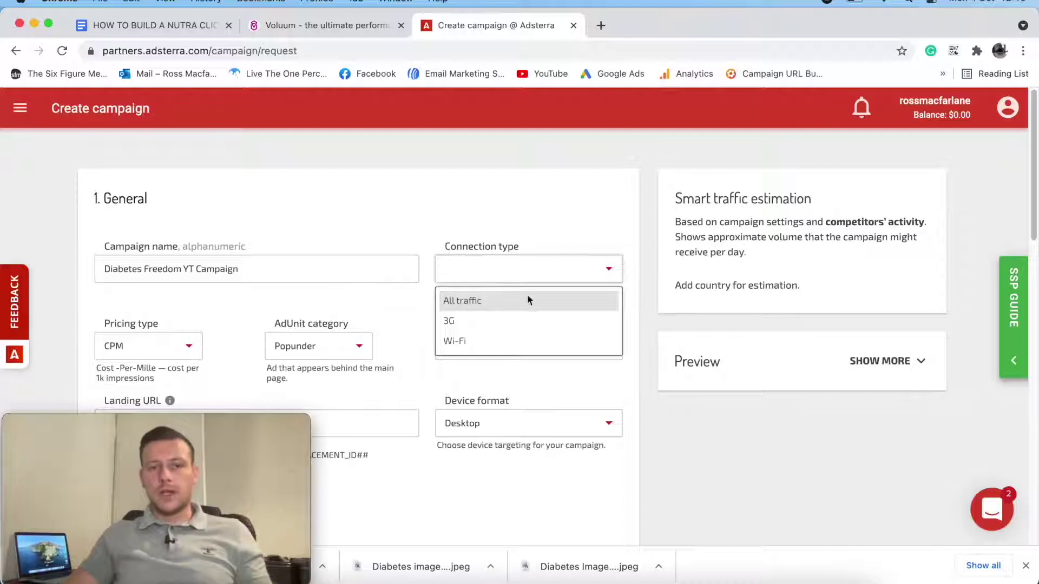
click(439, 301)
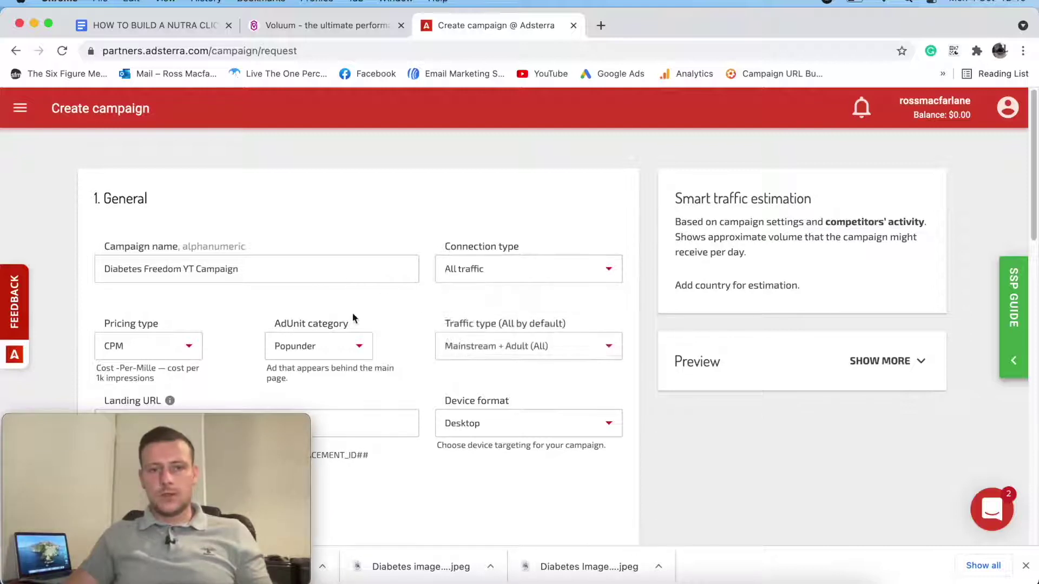
Set the campaign's pricing type to CPC.
scroll(217, 281, down, 3)
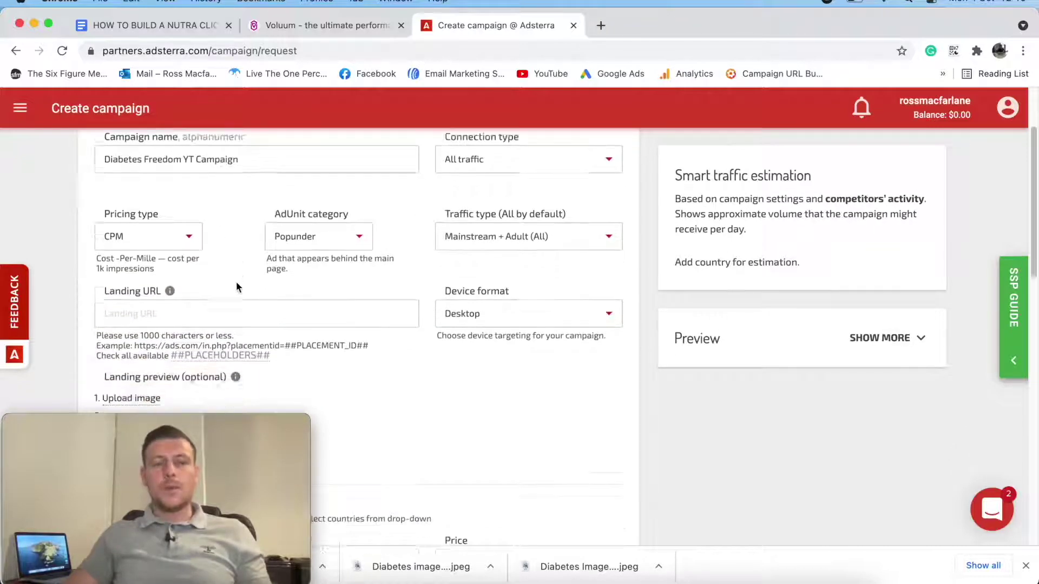
scroll(236, 287, down, 1)
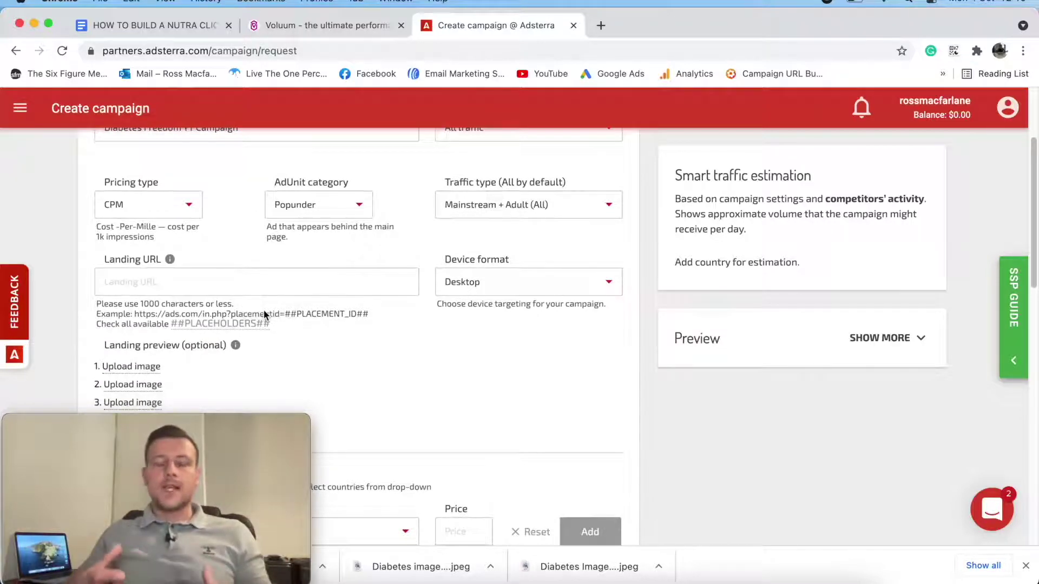
click(190, 208)
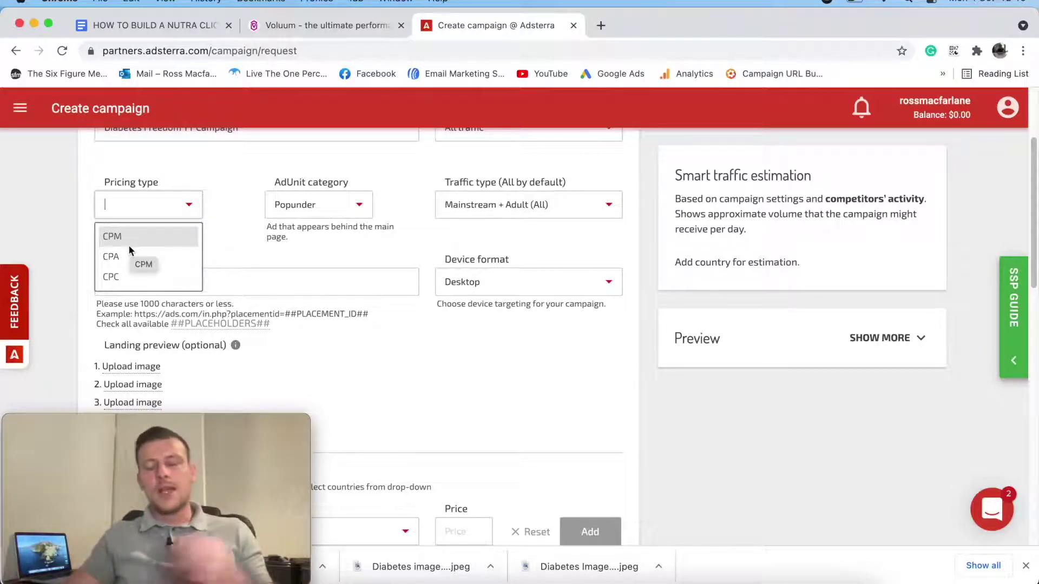
click(124, 282)
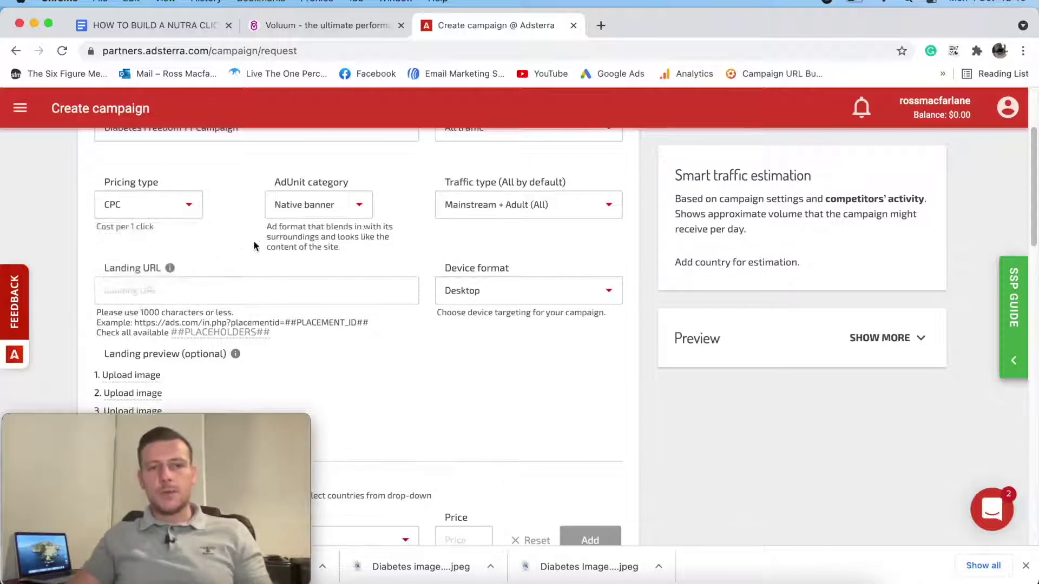
Use Native banner as the AdUnit category and set the traffic type to Mainstream.
click(310, 209)
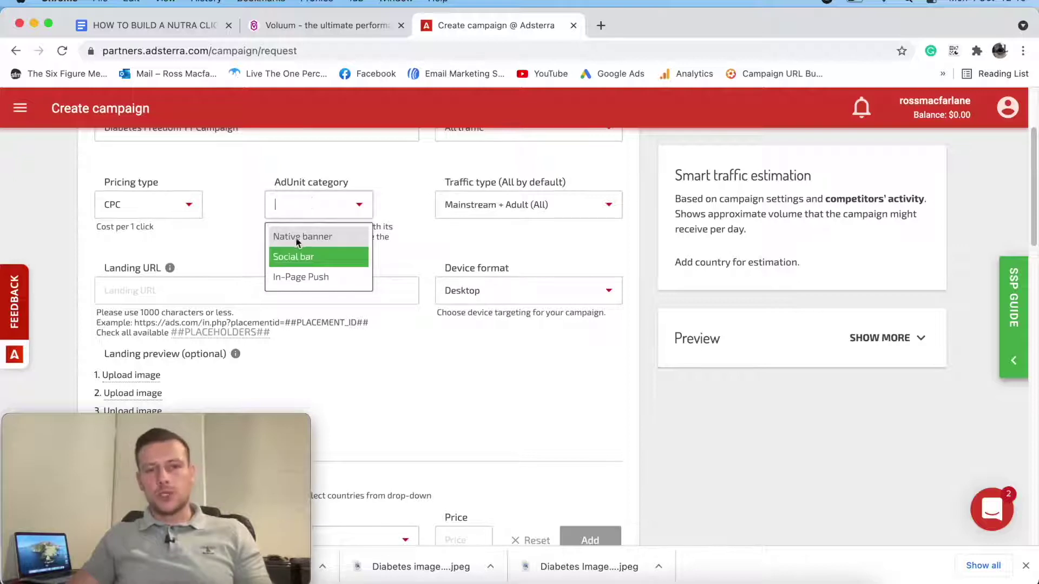
click(314, 204)
click(313, 207)
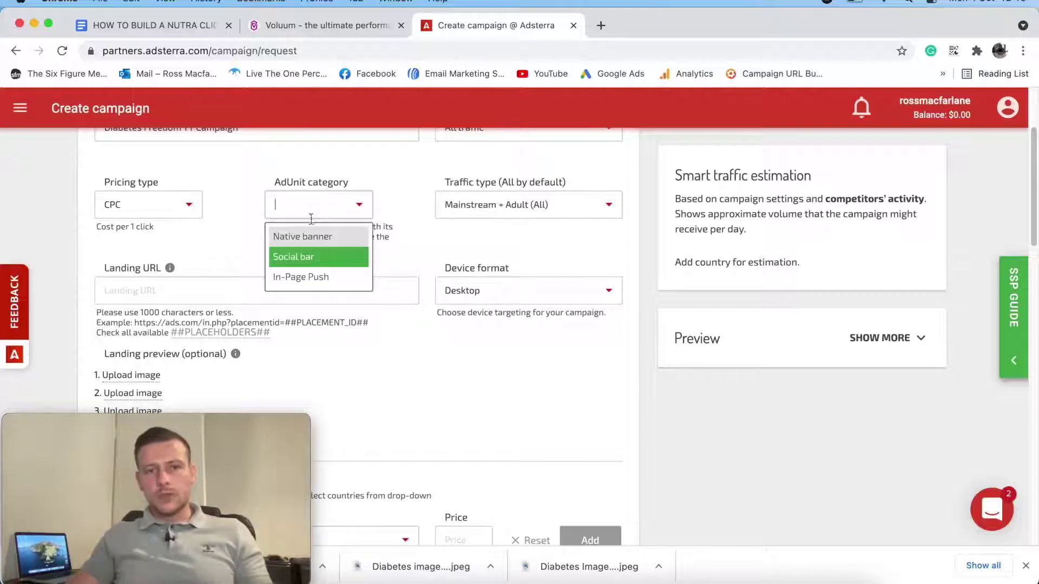
click(447, 242)
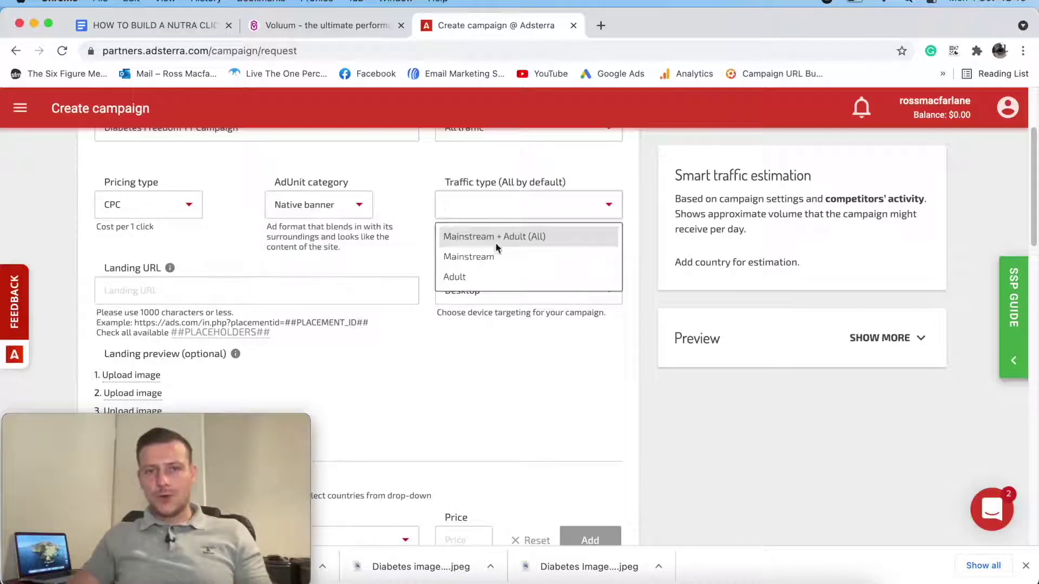
click(485, 257)
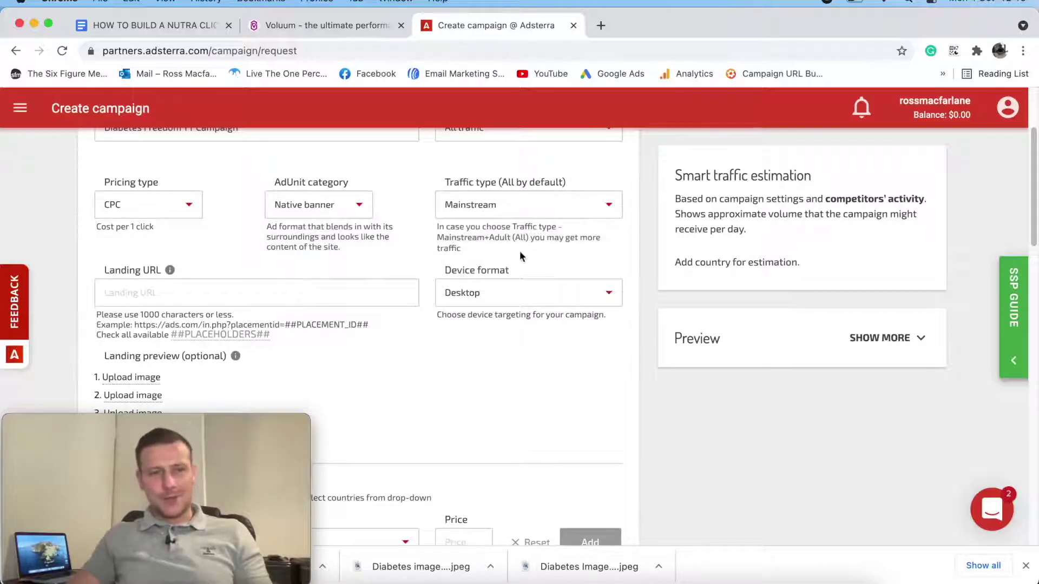
Copy the campaign URL from Voluum into Adsterra's Landing URL and use Desktop as the device format.
click(308, 22)
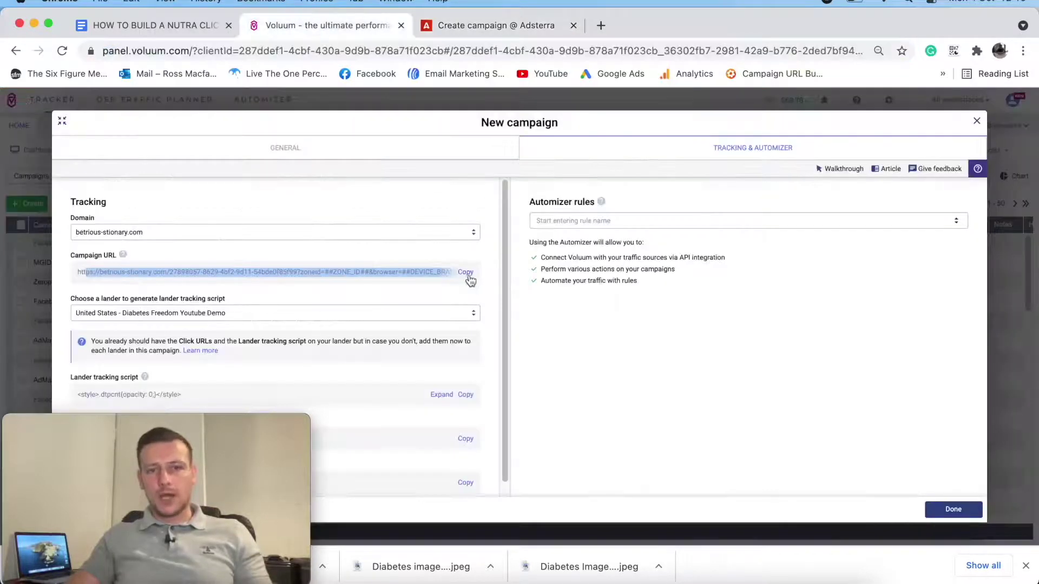
click(464, 24)
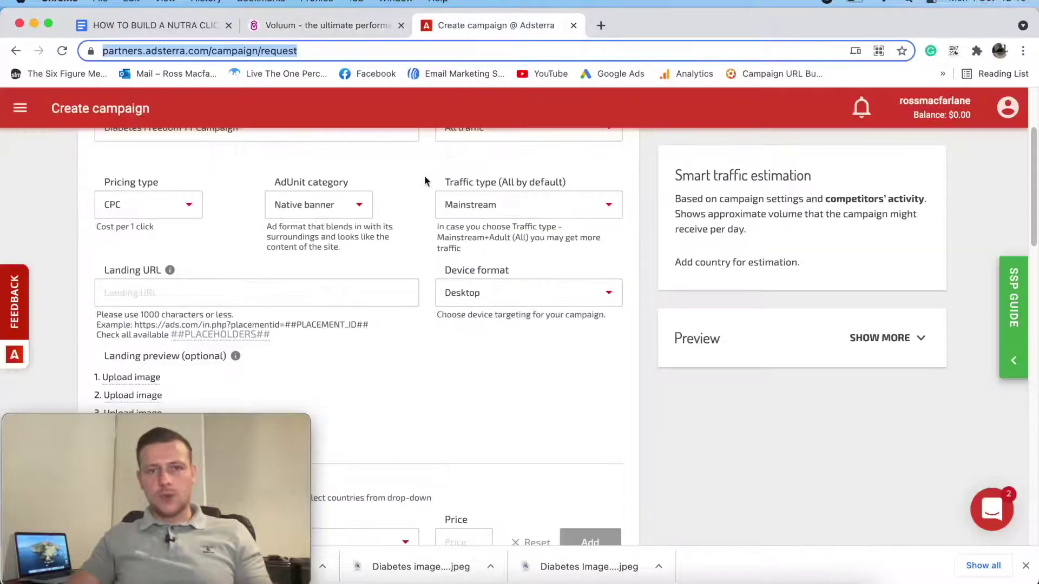
click(213, 294)
key(super+v)
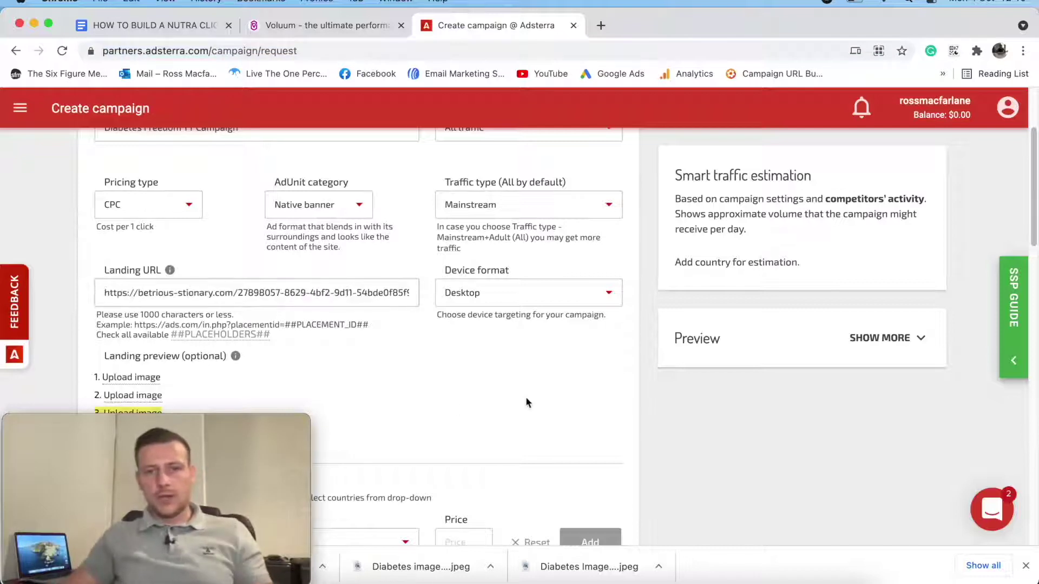
scroll(522, 363, down, 2)
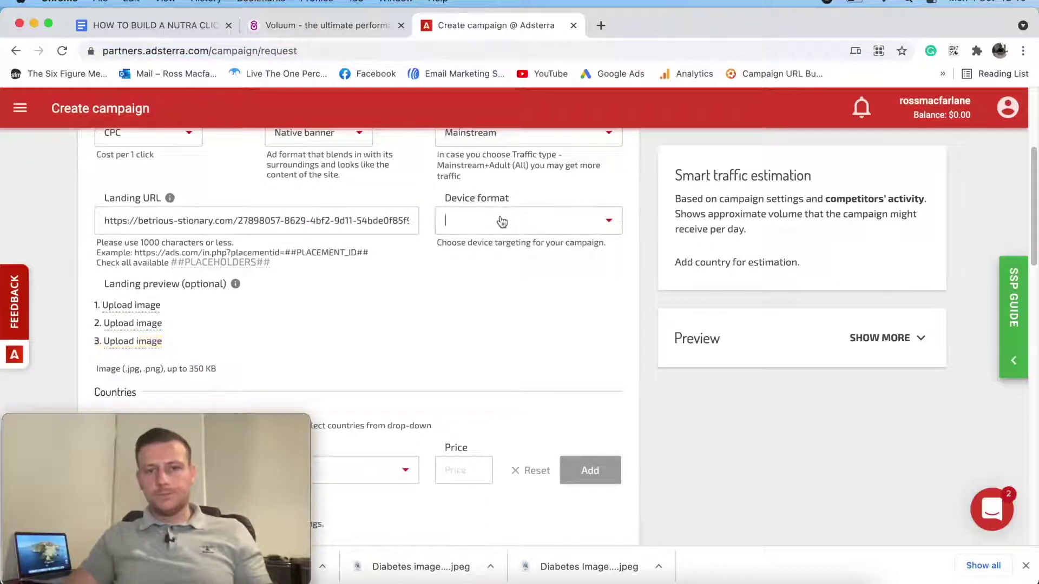
click(481, 226)
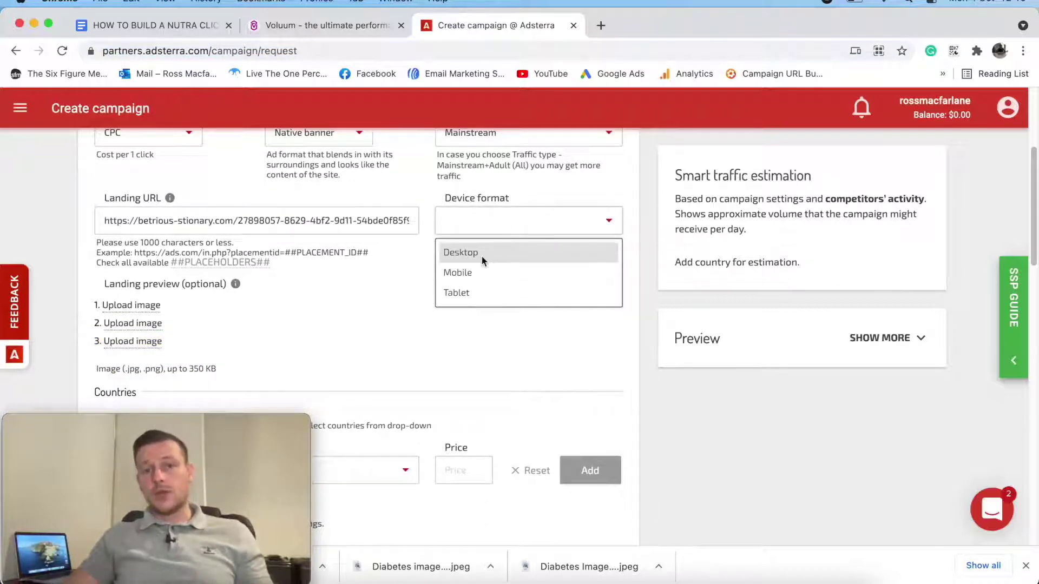
click(375, 292)
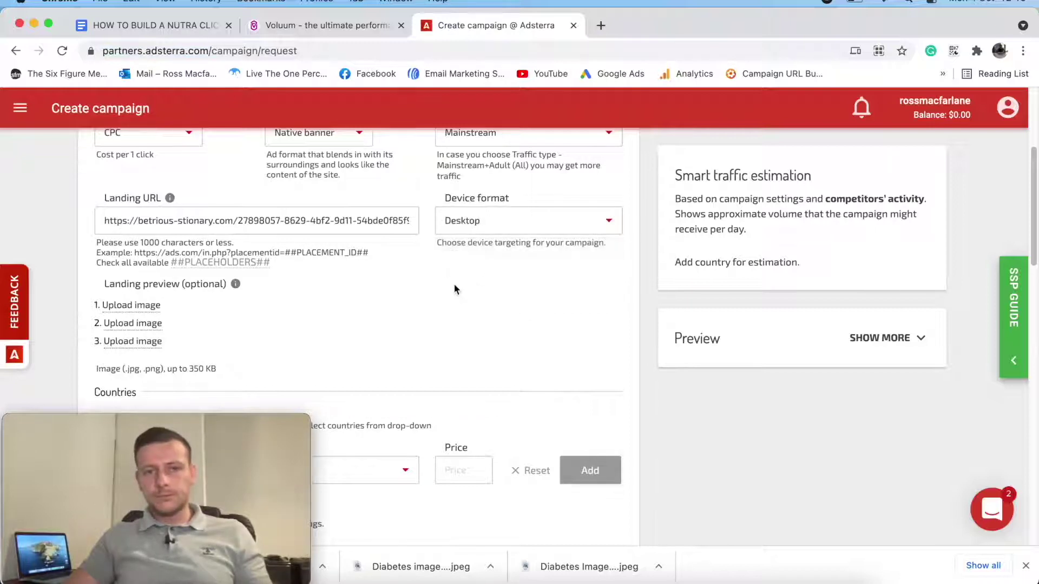
Select United States - US as the target country and enter a price of 0.10.
scroll(457, 284, down, 7)
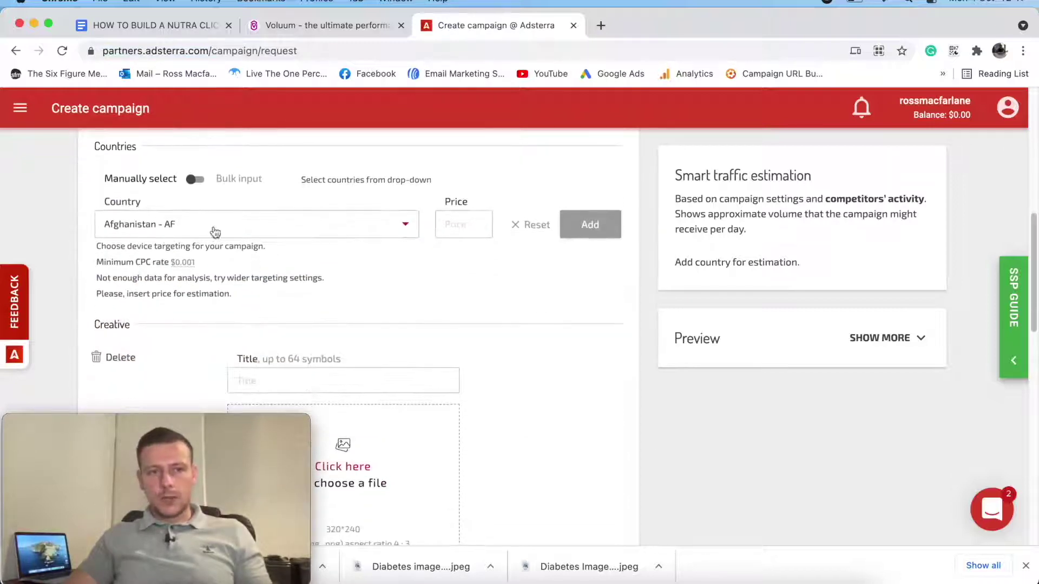
click(215, 232)
text(united)
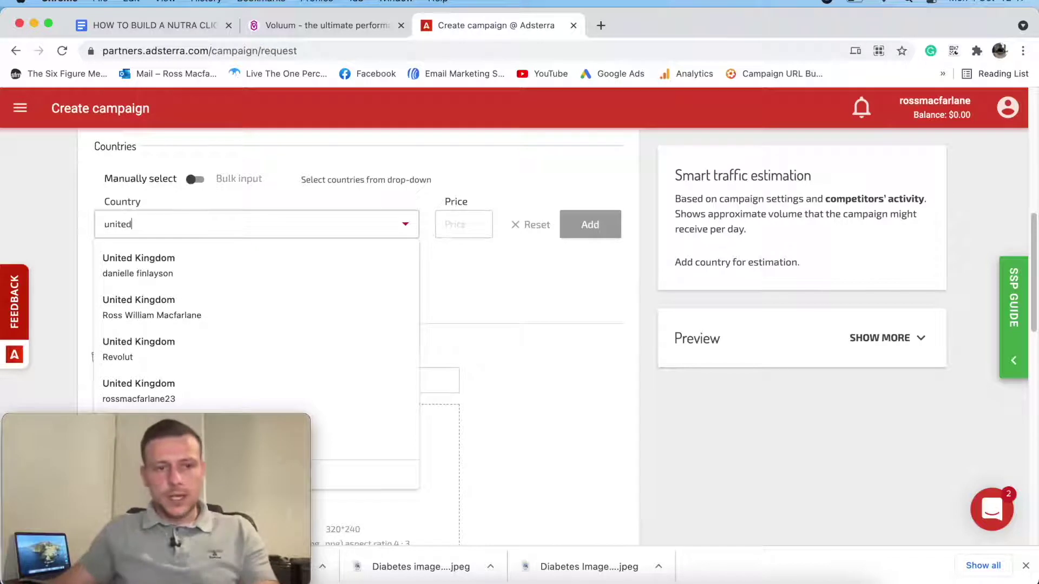
text( sta)
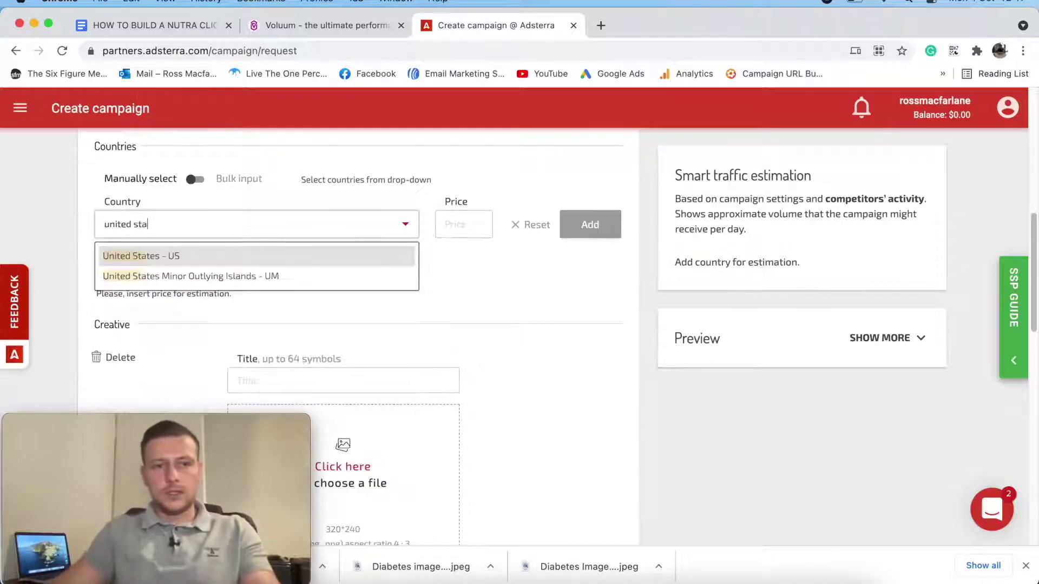
click(219, 256)
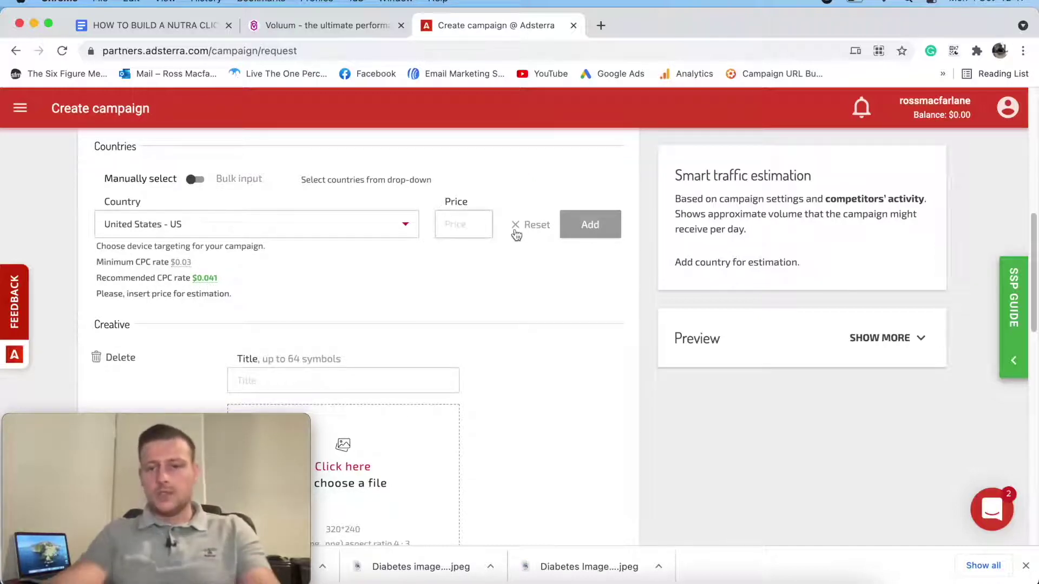
text(0.10)
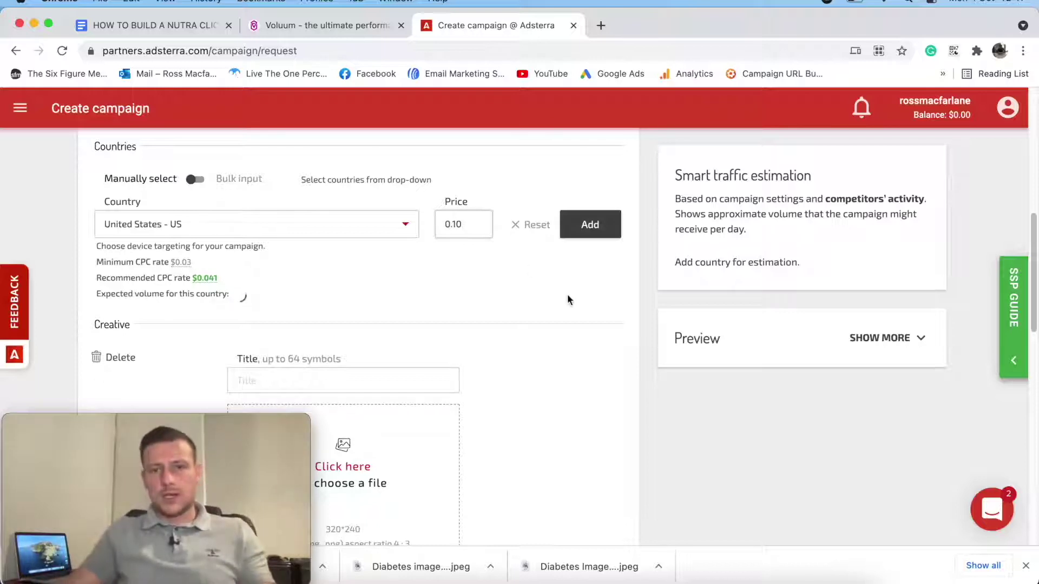
Fill the creative's title with Headline 1 from the Google Docs outline, "Could This Green Veggie Be The Root Cause Of Diabetes...".
scroll(311, 239, down, 1)
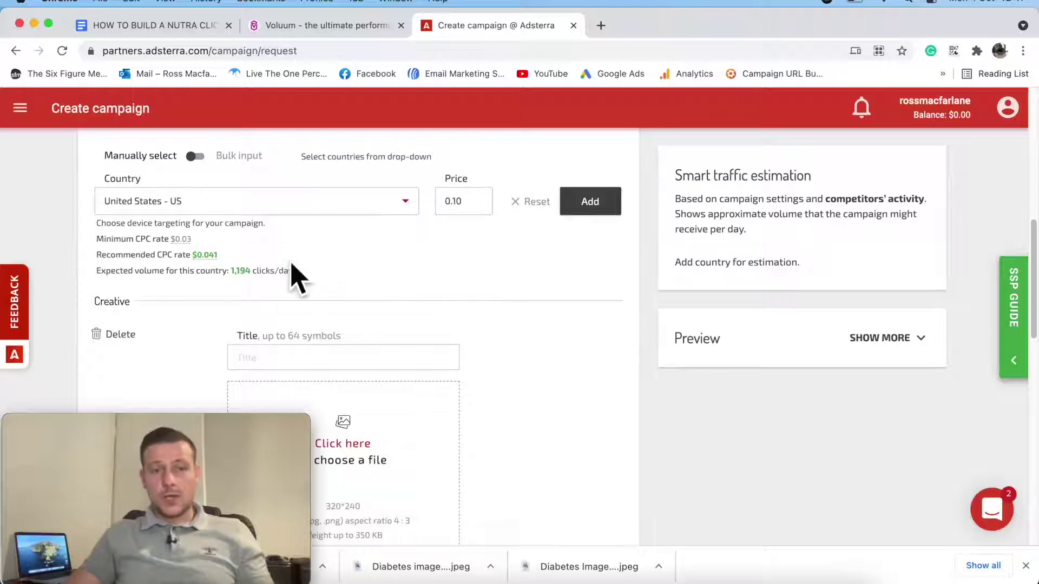
scroll(379, 265, down, 2)
scroll(487, 244, down, 4)
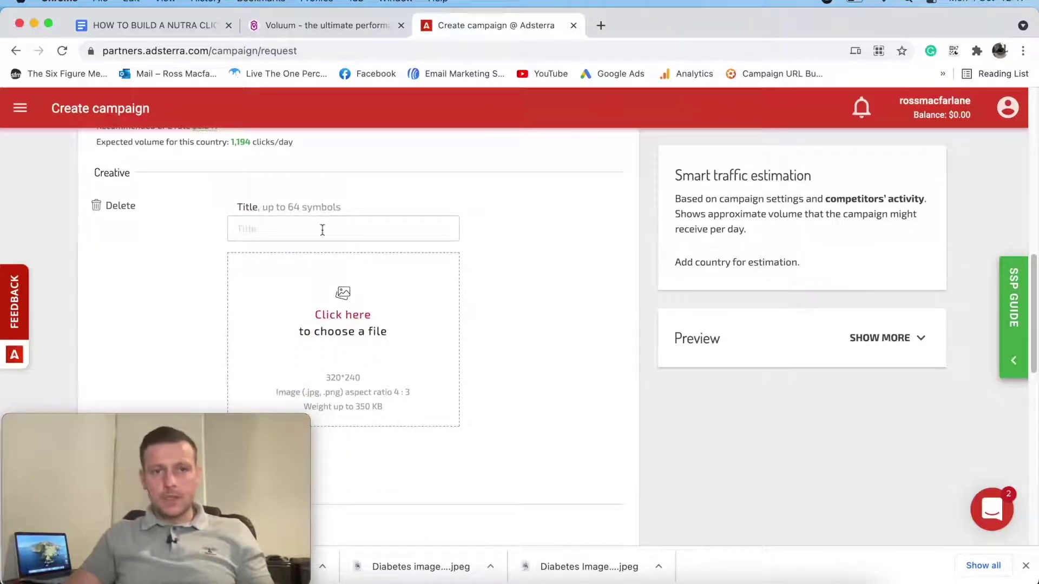
click(178, 31)
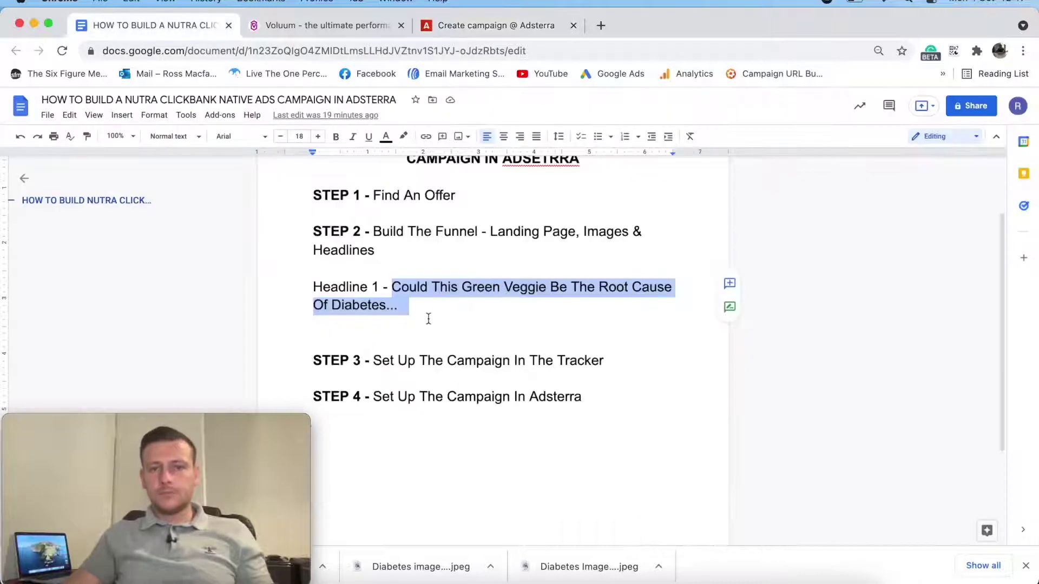
click(286, 25)
click(489, 25)
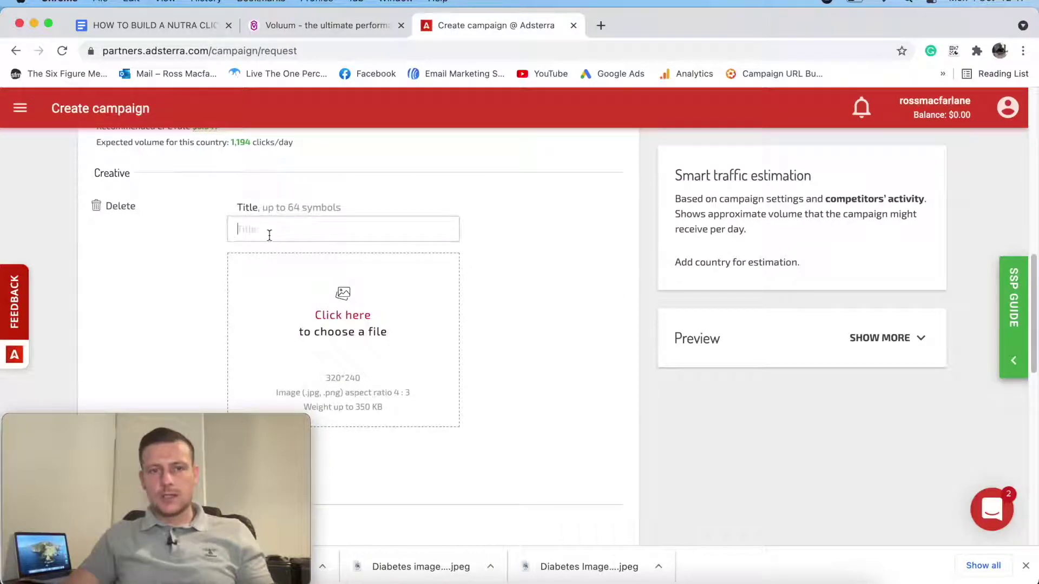
text(Could This Green Veggie Be The Root Cause Of Diabetes?)
click(540, 315)
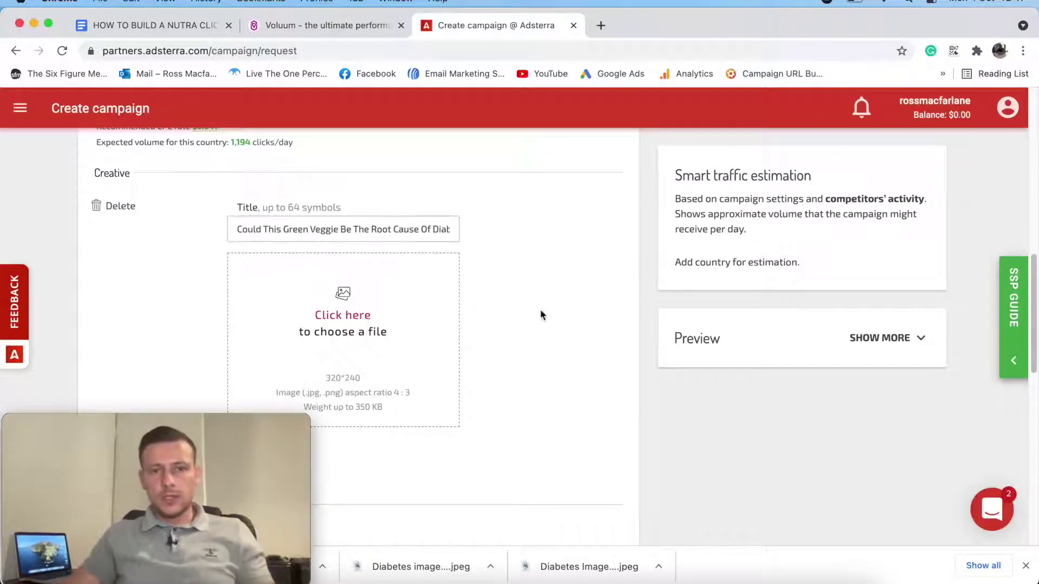
Choose Untitled design (2).png from Downloads as the first creative's image.
scroll(510, 289, down, 3)
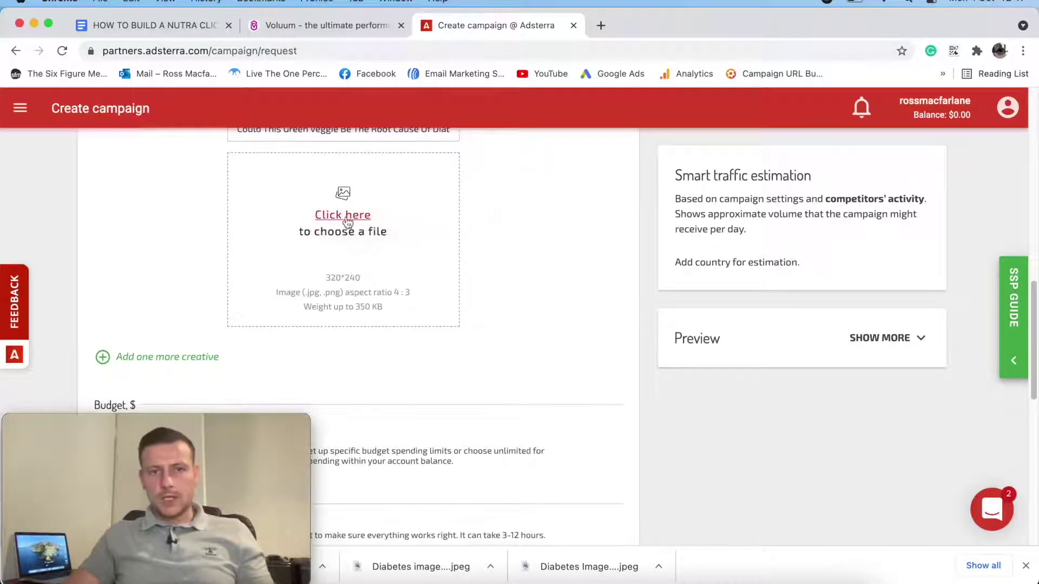
click(366, 216)
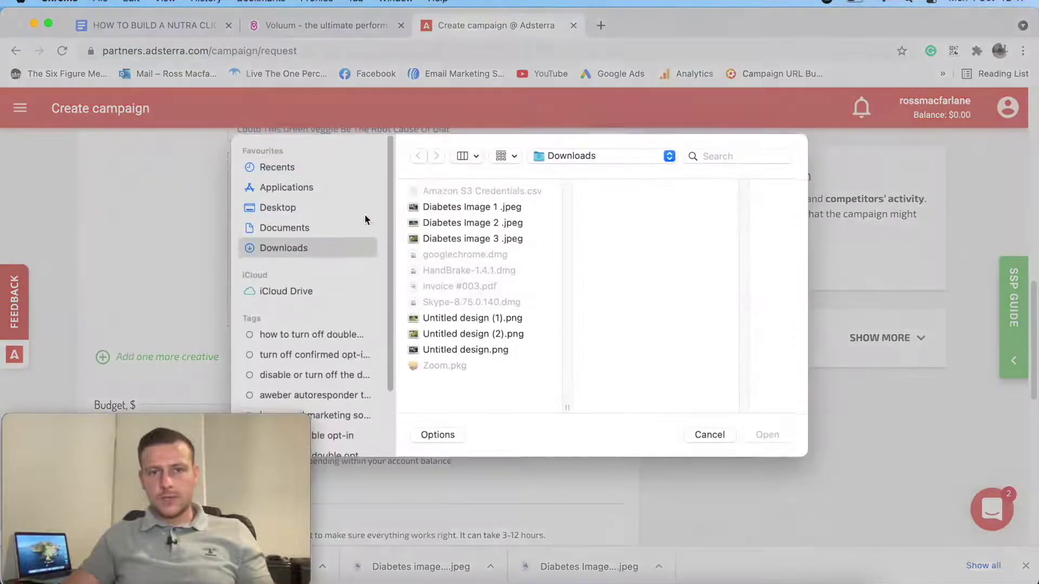
click(478, 324)
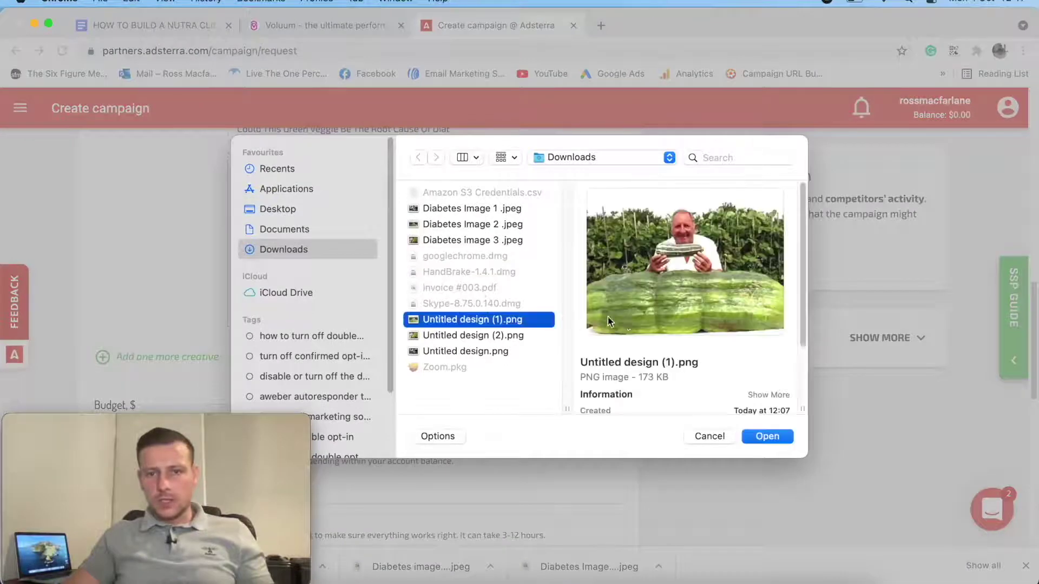
scroll(714, 346, down, 3)
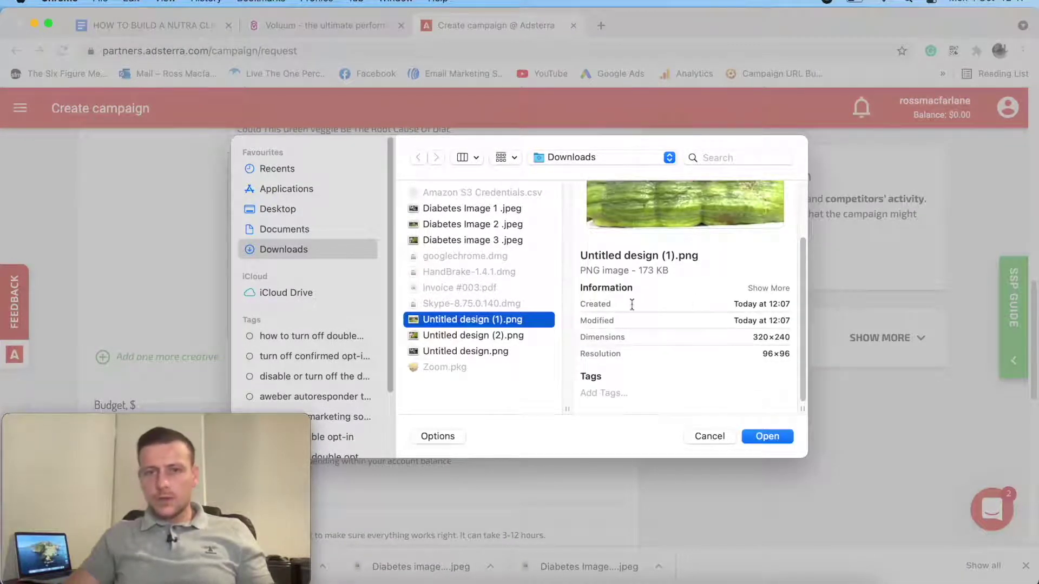
click(477, 335)
click(768, 438)
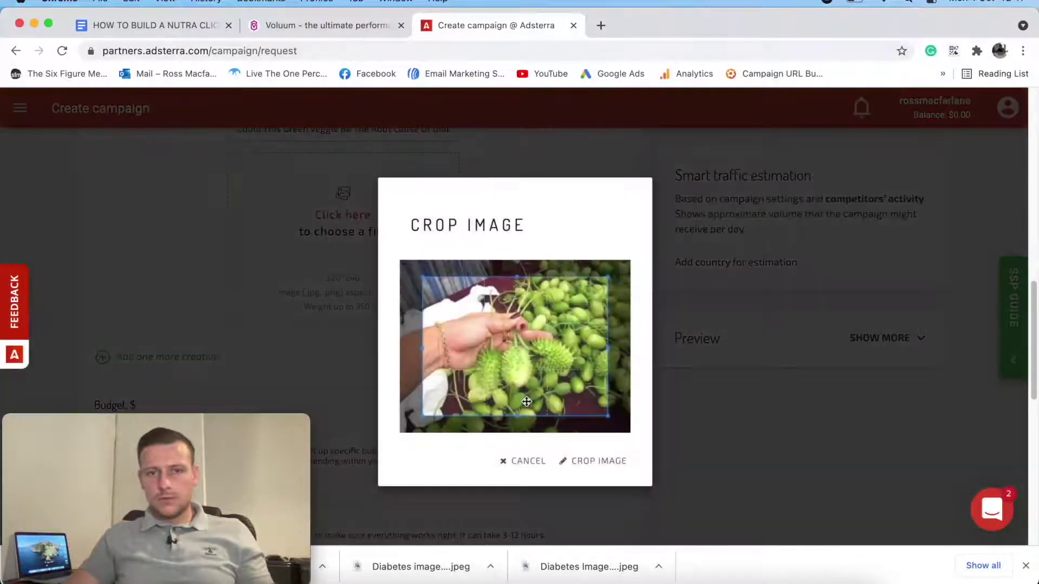
Expand the crop area to cover the whole green vegetable picture and apply the crop for the first creative.
drag(610, 417, 629, 431)
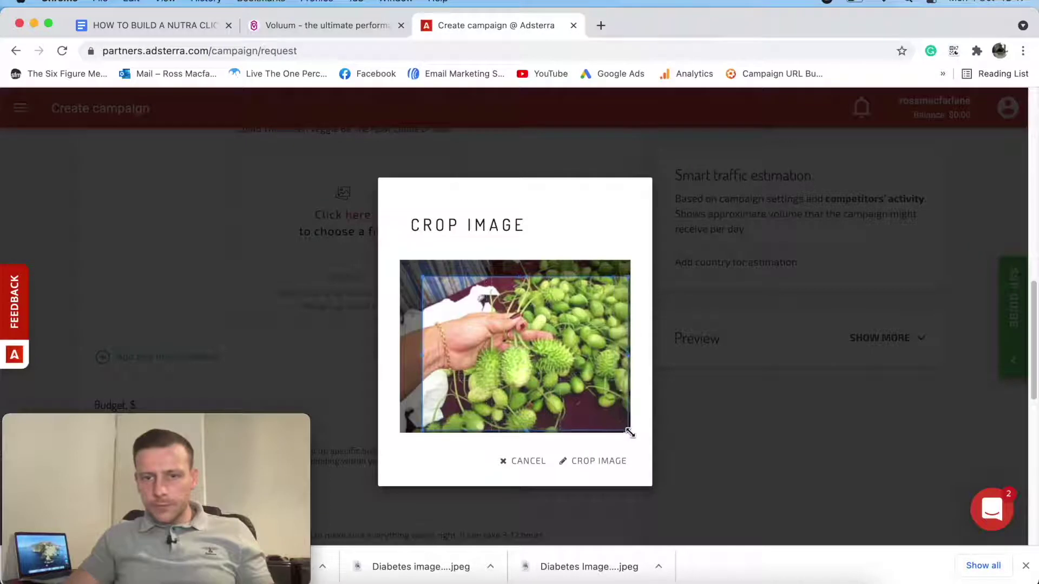
drag(423, 276, 390, 256)
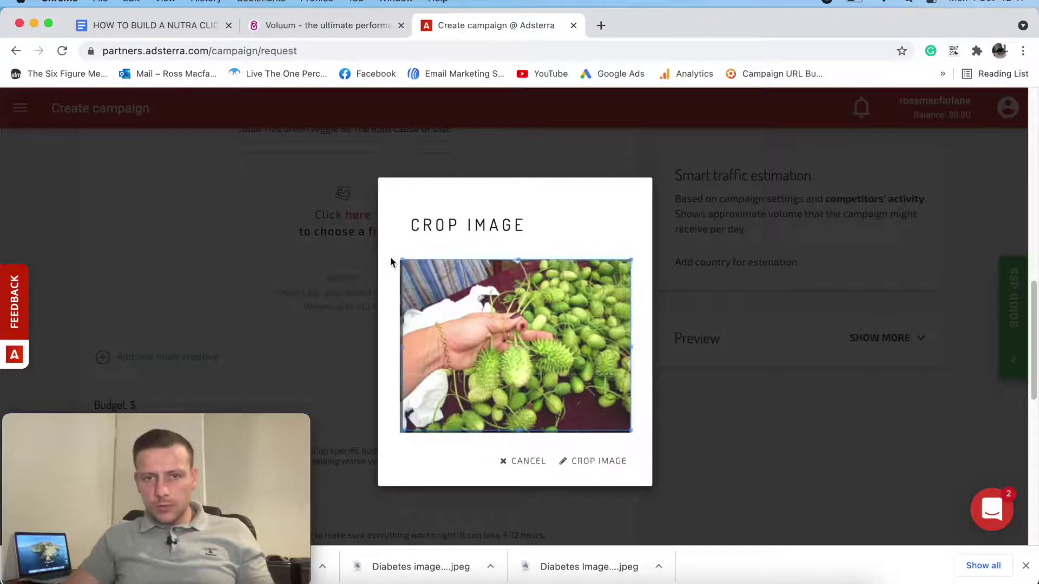
drag(401, 347, 391, 349)
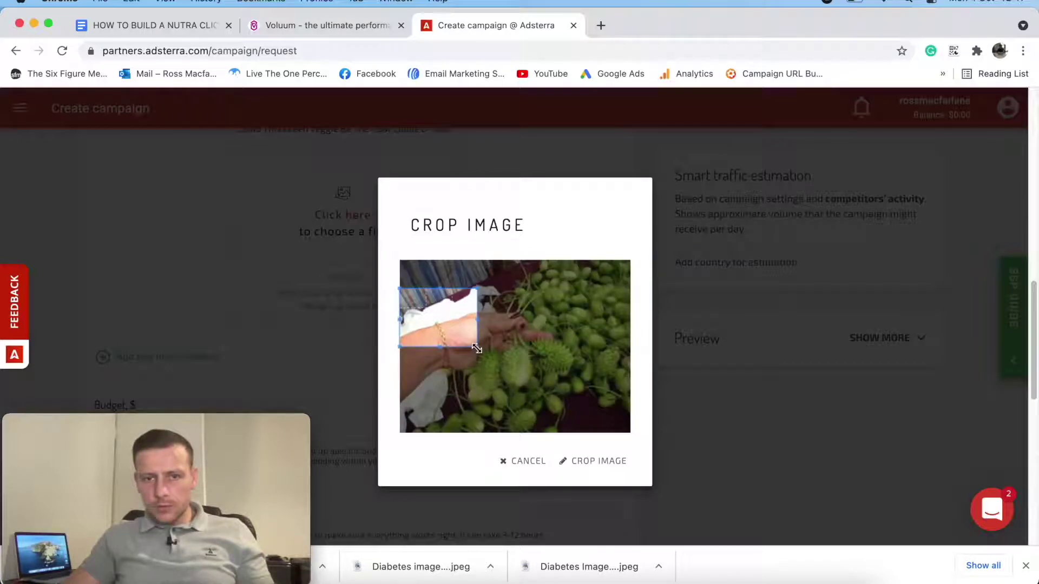
drag(476, 322, 580, 329)
drag(565, 390, 629, 434)
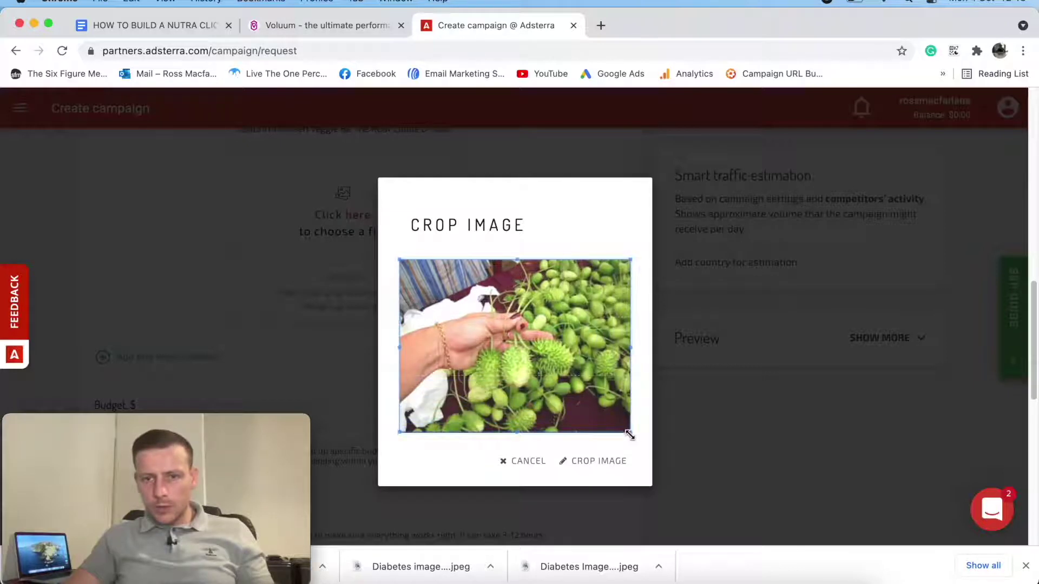
click(601, 464)
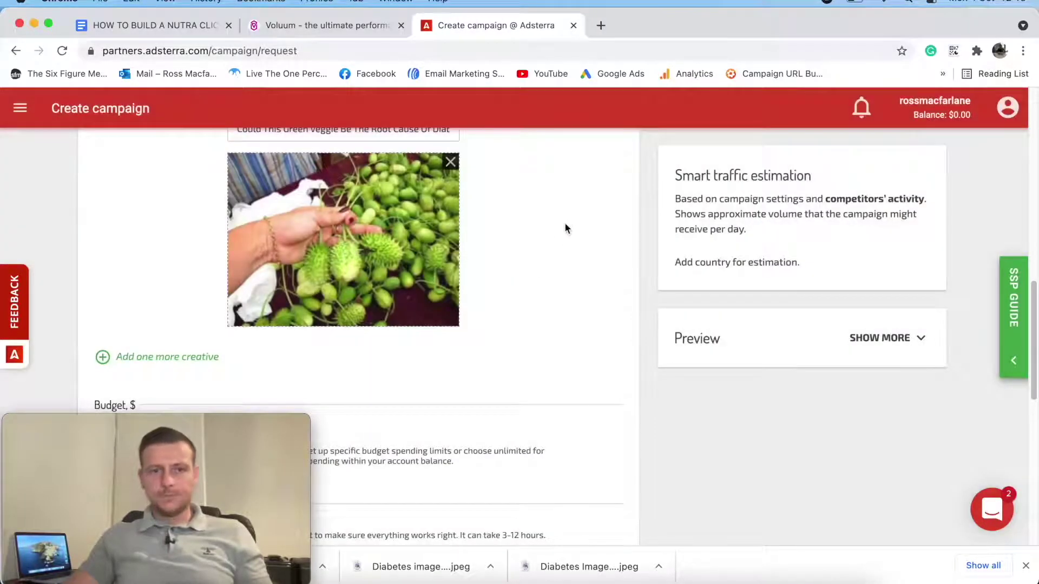
Add one more creative below the first one.
scroll(550, 241, down, 3)
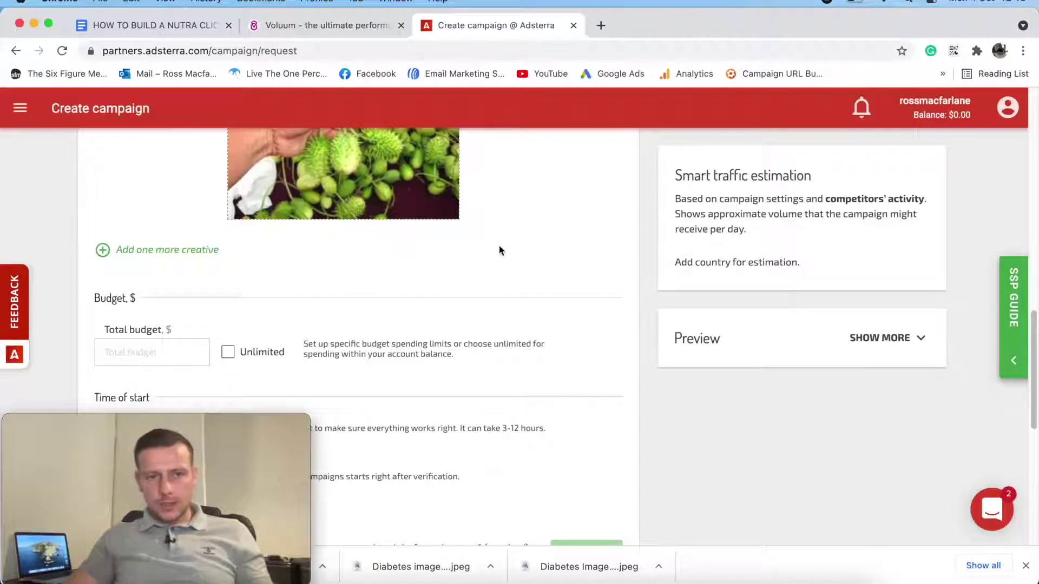
scroll(499, 249, up, 2)
scroll(522, 225, up, 1)
scroll(395, 307, down, 1)
click(161, 307)
scroll(288, 290, down, 1)
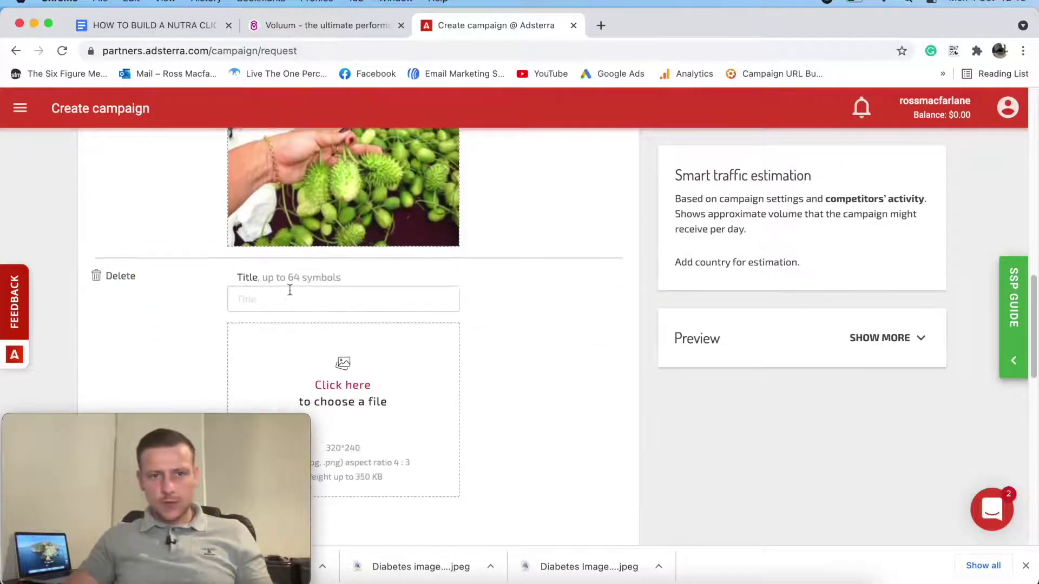
Copy the headline "Erratic Blood Sugar? Avoid This “Healthy” Green Veggie" from the Diabetes Freedom affiliate page in the incognito window.
click(137, 28)
click(460, 309)
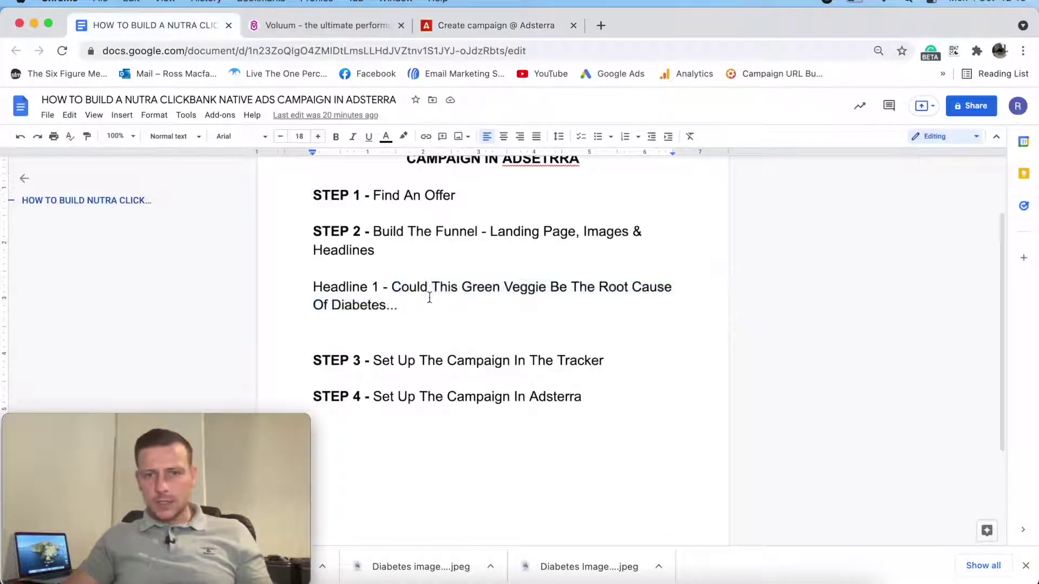
key(super+grave)
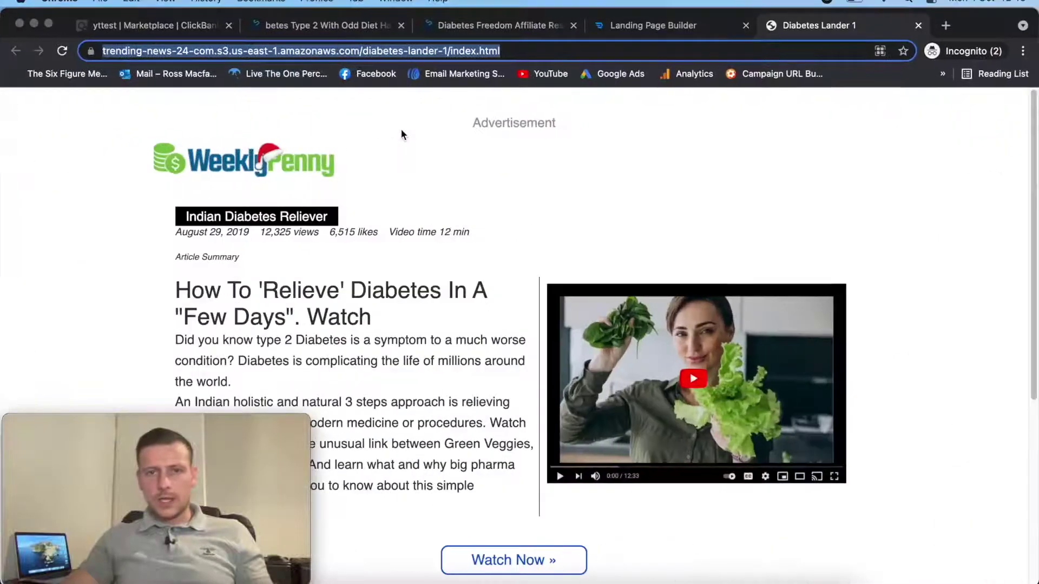
click(648, 28)
click(466, 27)
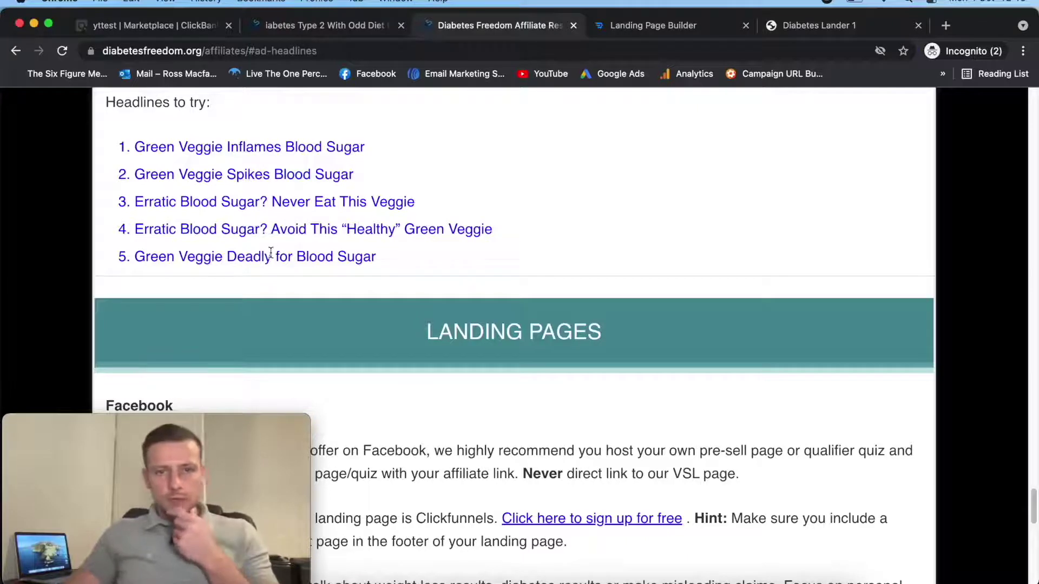
drag(134, 226, 532, 231)
key(super+c)
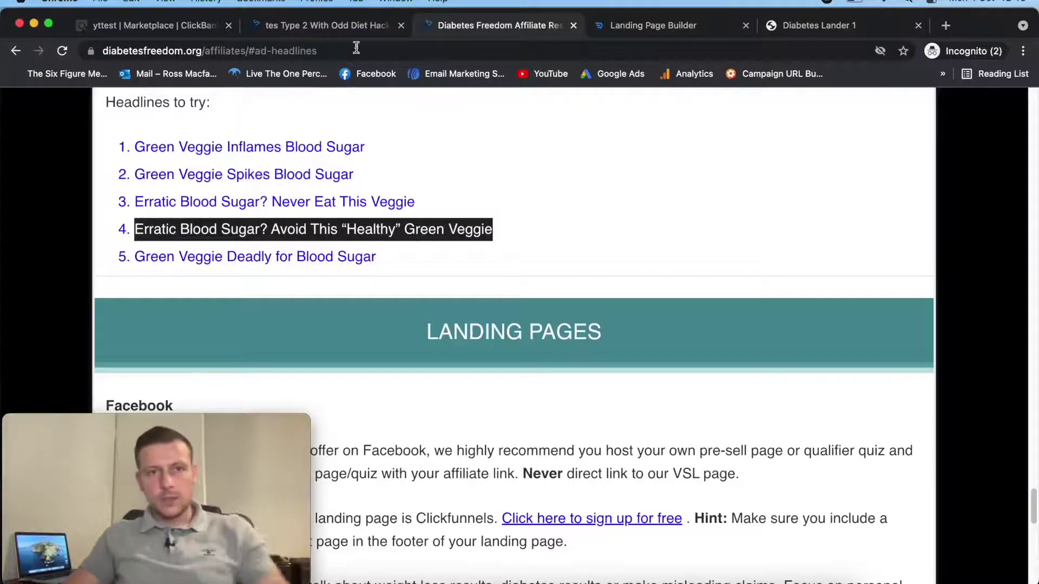
Return to Adsterra and fill the second creative's title with the copied "Erratic Blood Sugar? Avoid This “Healthy” Green Veggie" headline.
click(19, 23)
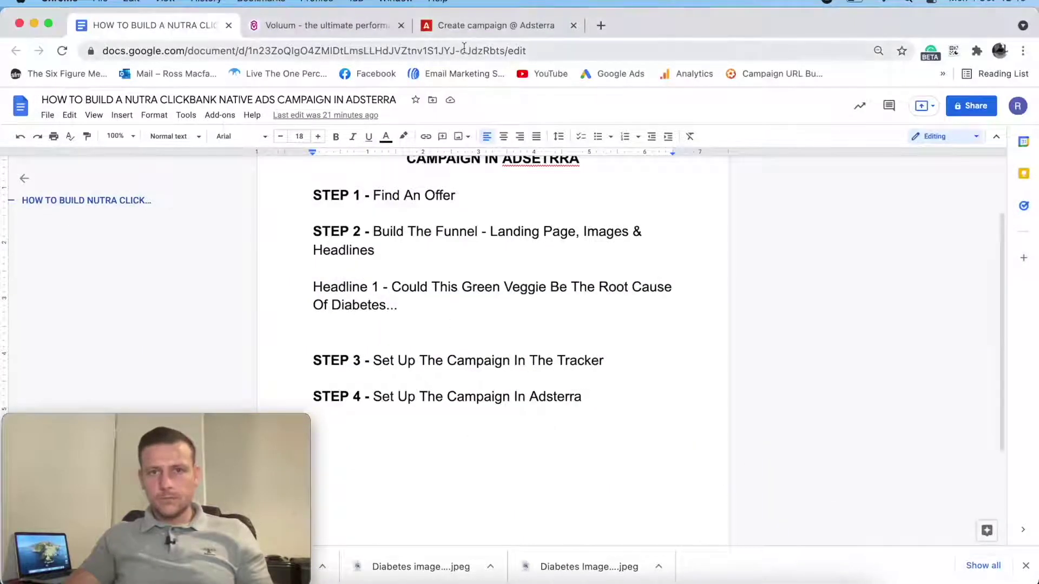
click(485, 28)
click(292, 303)
key(super+v)
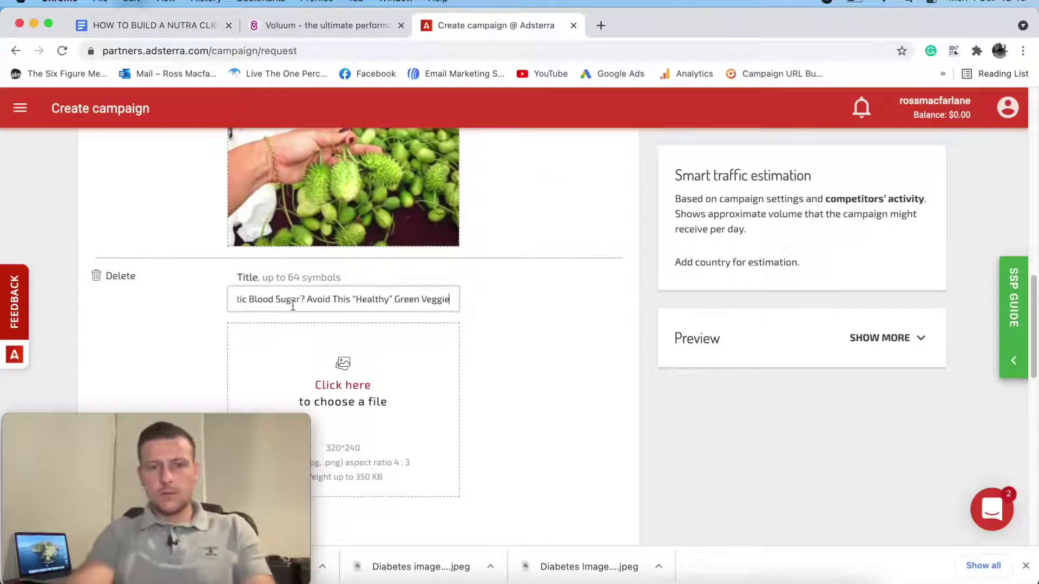
click(547, 333)
Choose Untitled design (1).png from Downloads as the second creative's image.
scroll(560, 342, down, 2)
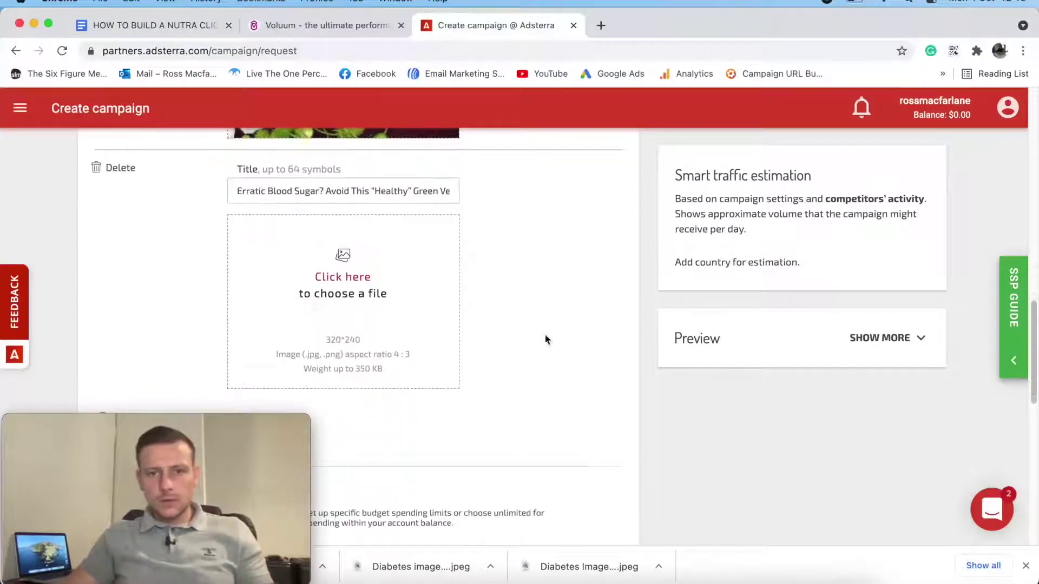
scroll(318, 291, up, 1)
click(339, 293)
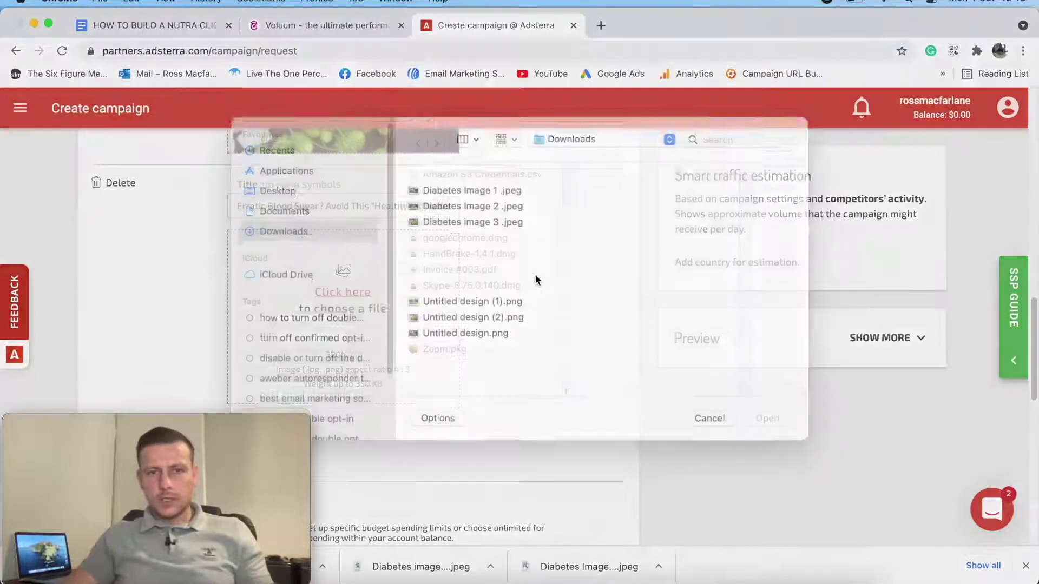
click(469, 322)
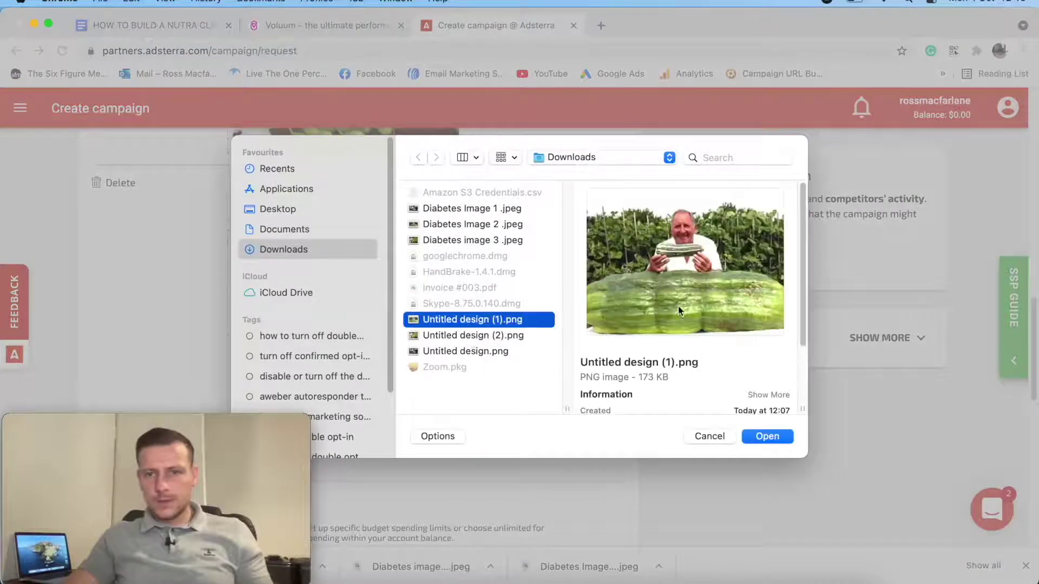
click(773, 436)
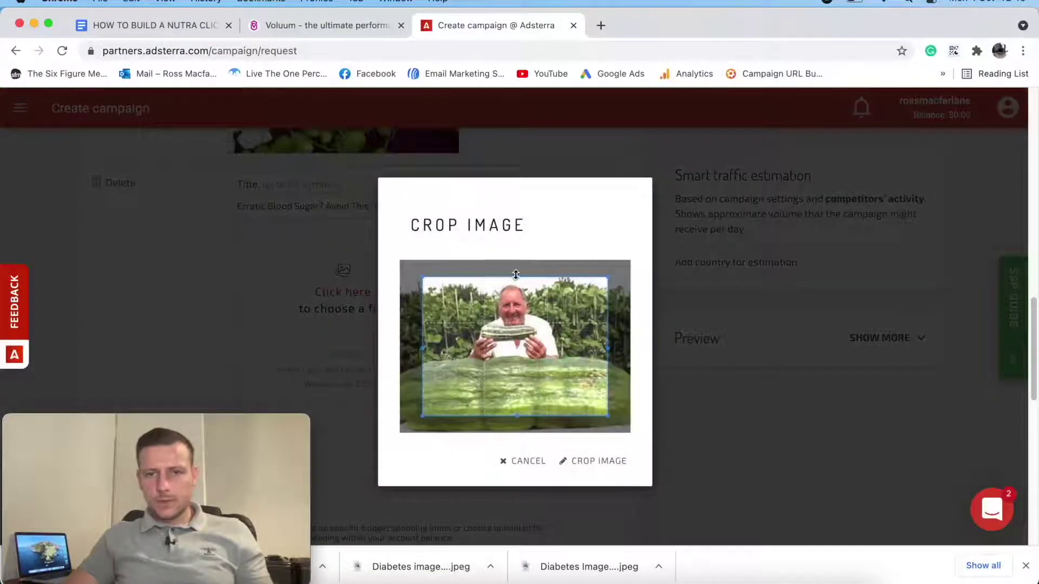
Extend the crop area over the entire picture of the man with the giant vegetable and apply the crop.
drag(515, 274, 514, 258)
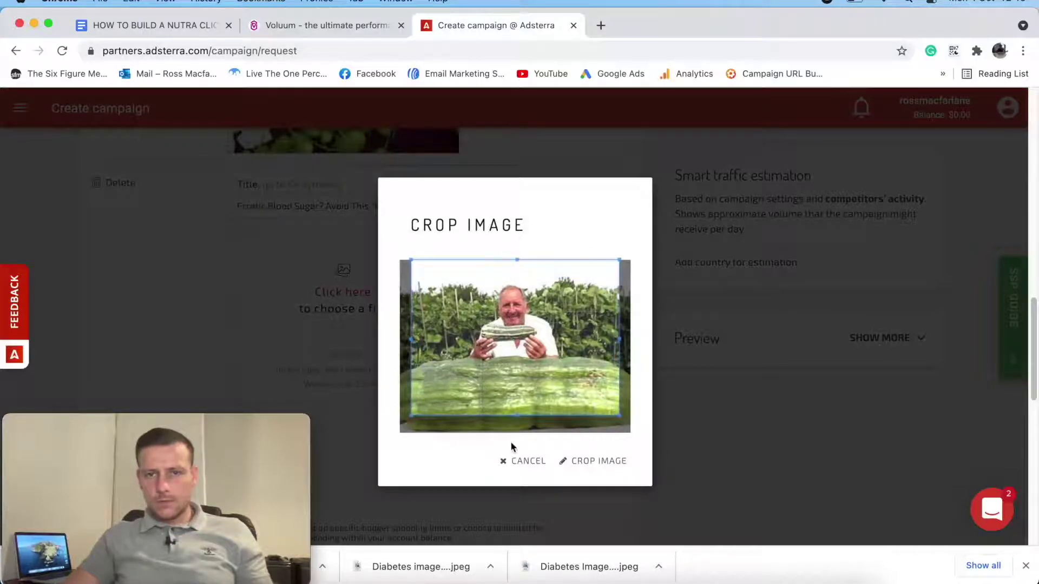
drag(517, 417, 515, 431)
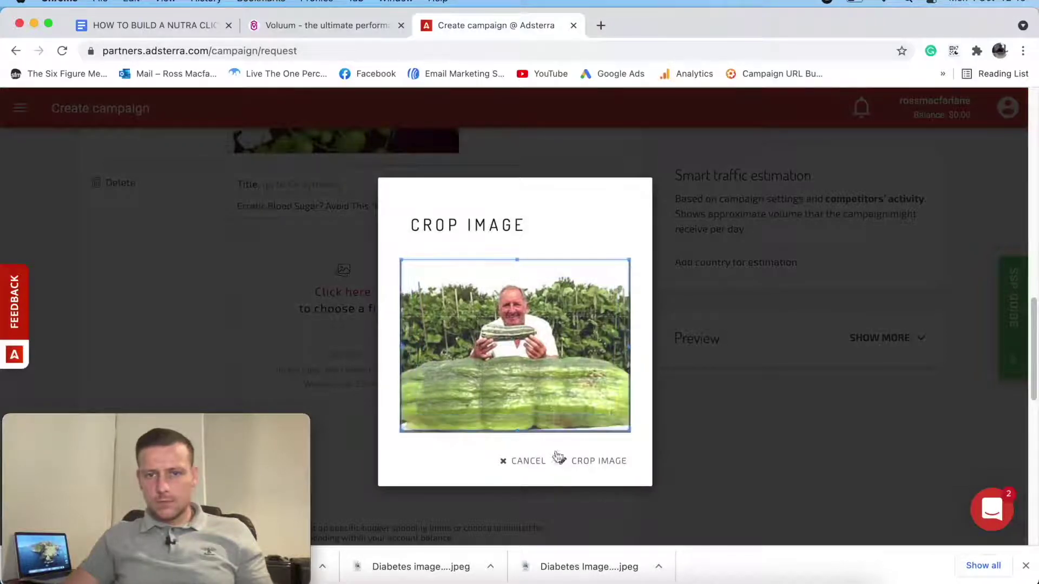
click(596, 461)
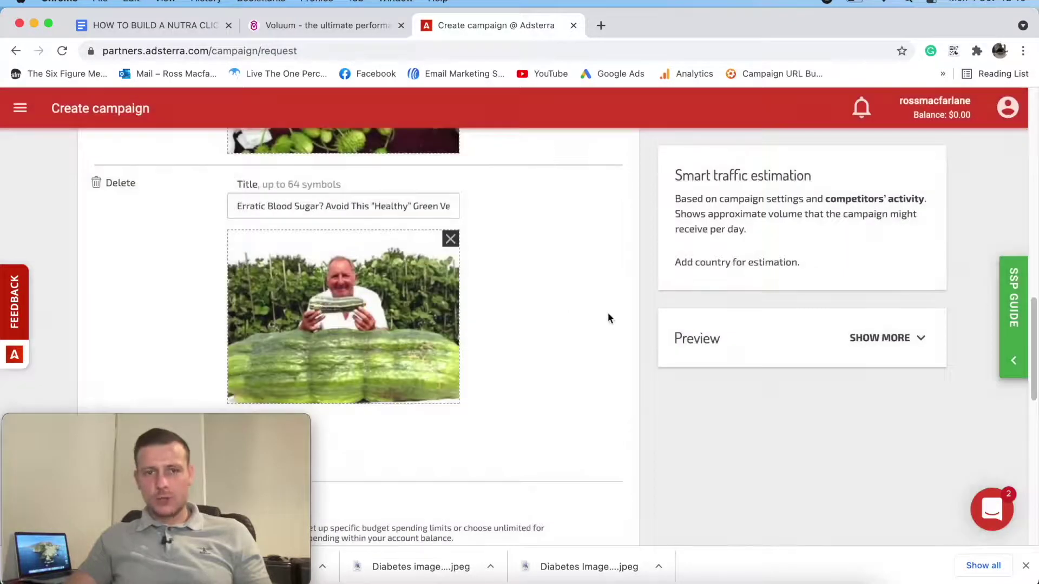
Set the total budget to Unlimited and choose Keep inactive for the campaign after verification.
scroll(601, 311, down, 5)
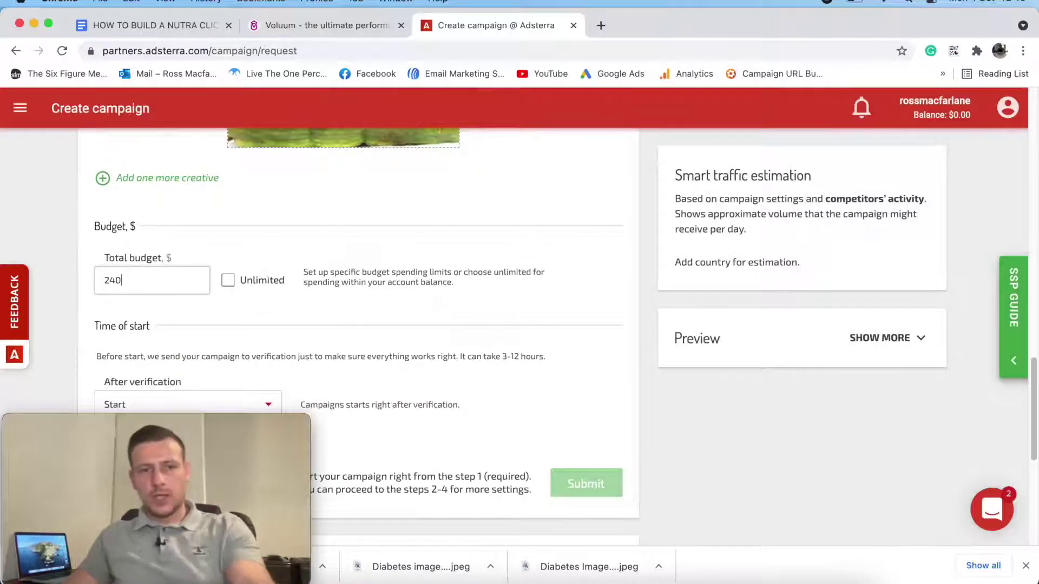
click(229, 281)
scroll(404, 246, down, 3)
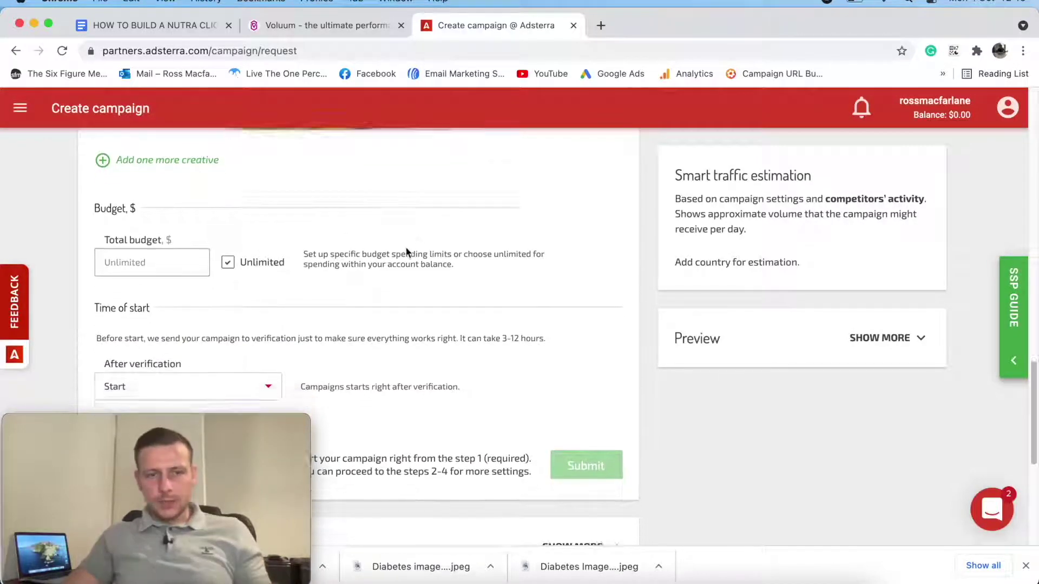
scroll(397, 253, down, 1)
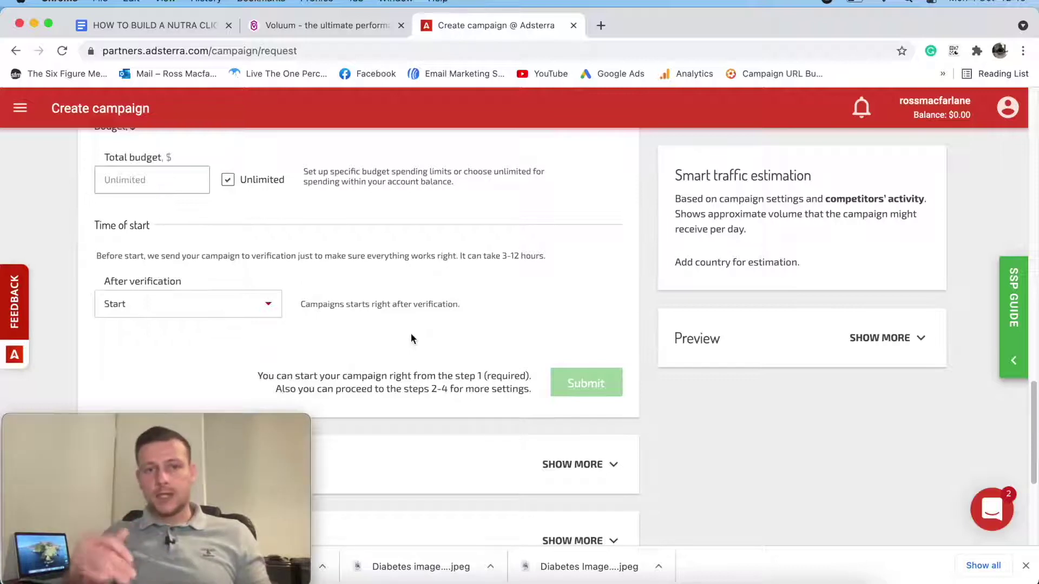
click(261, 298)
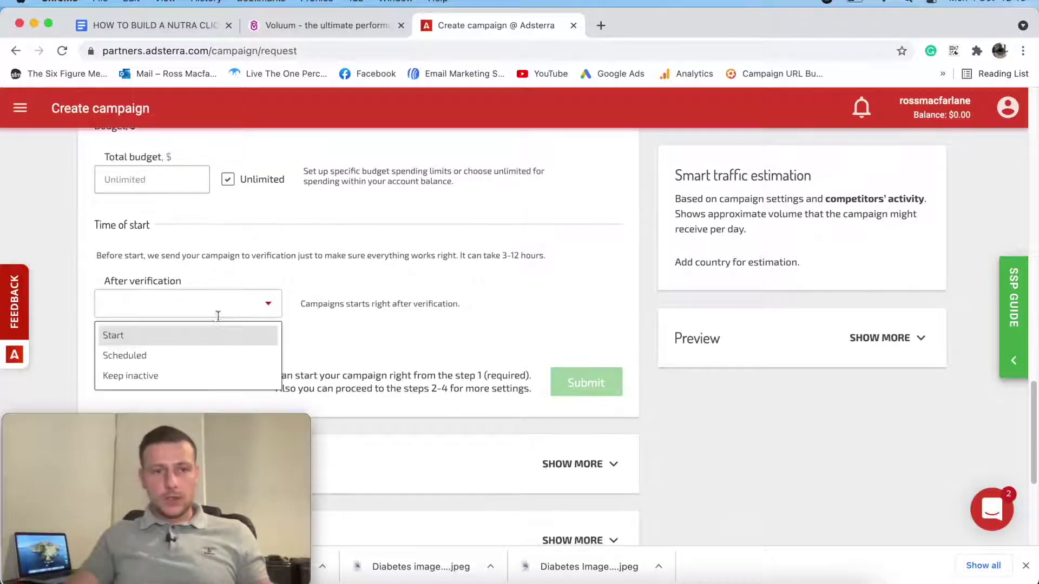
click(145, 376)
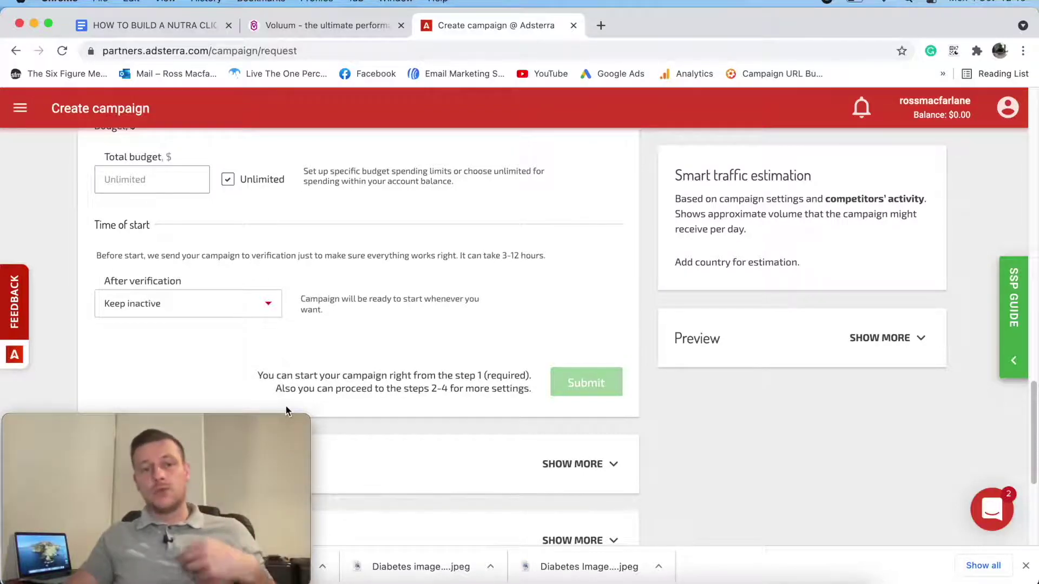
Open the Targeting section and add a Language targeting that includes English.
scroll(308, 346, down, 2)
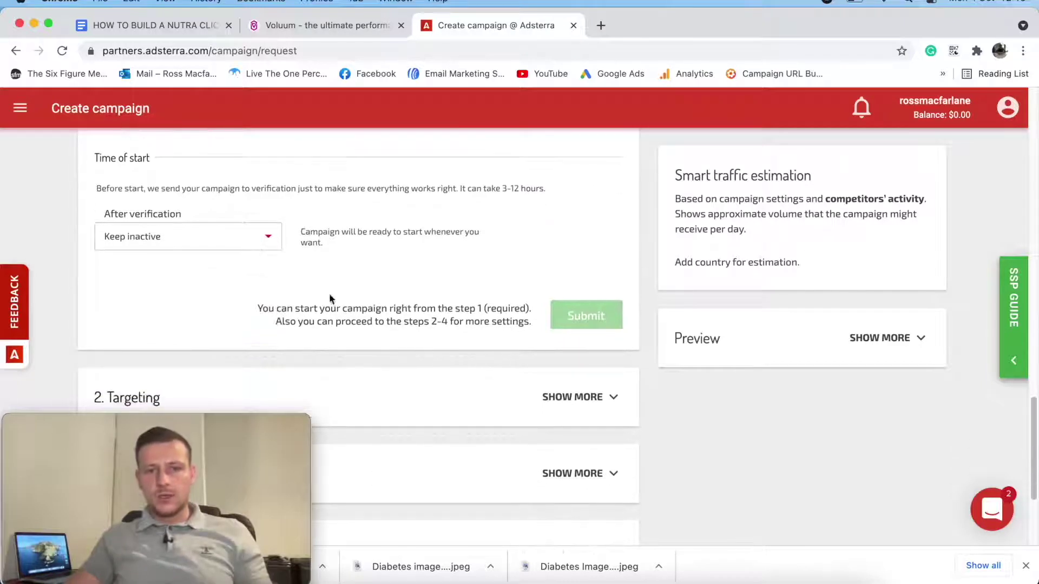
scroll(331, 298, down, 5)
click(602, 223)
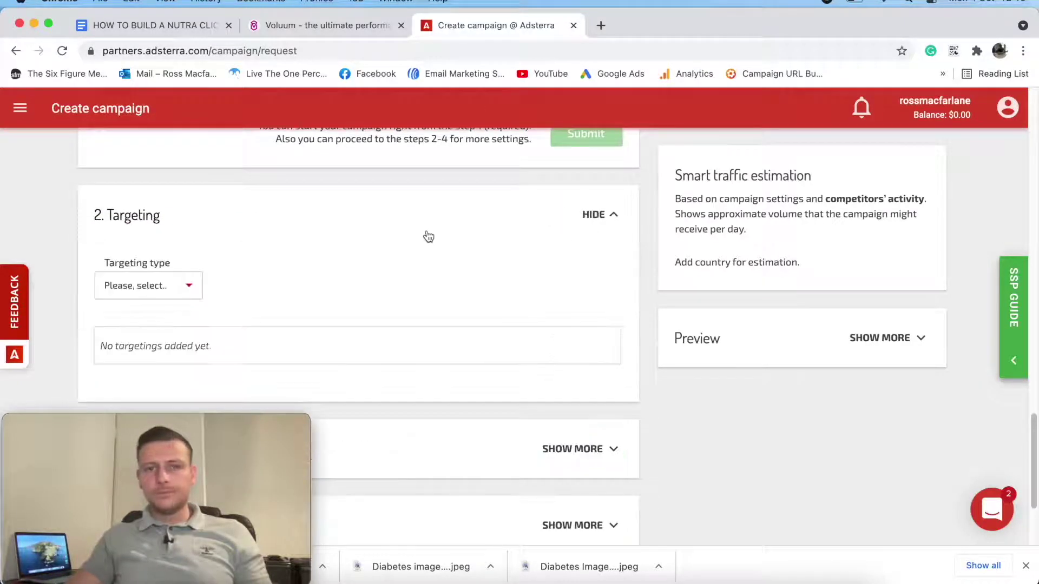
click(167, 287)
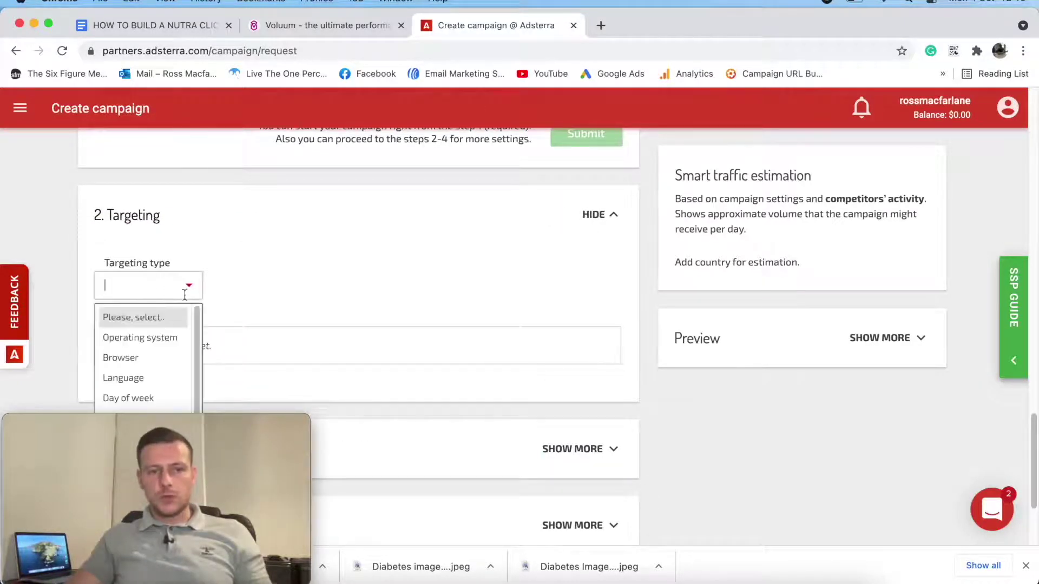
scroll(465, 255, down, 2)
click(146, 289)
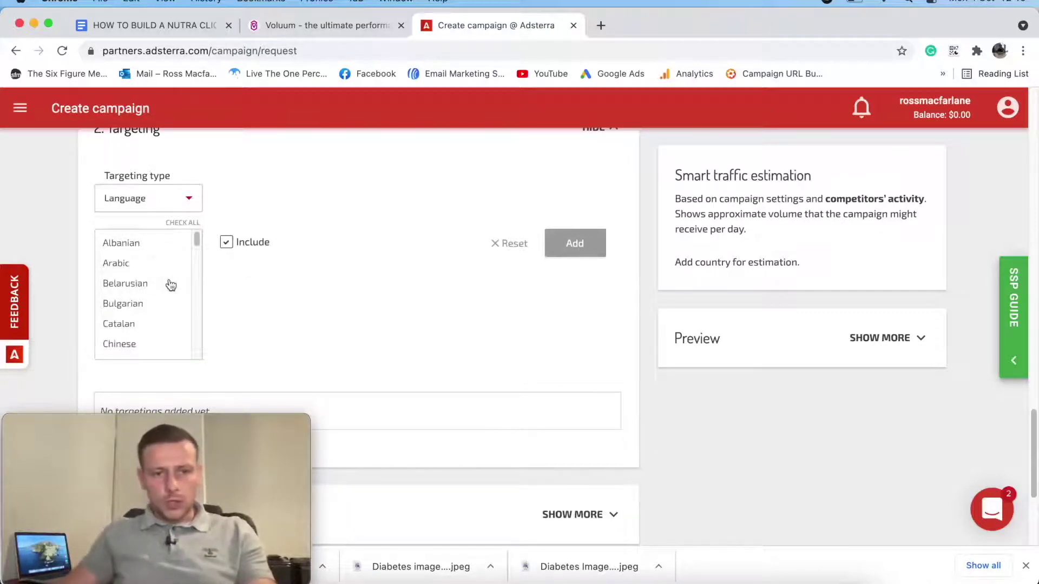
scroll(168, 287, down, 2)
scroll(162, 292, down, 3)
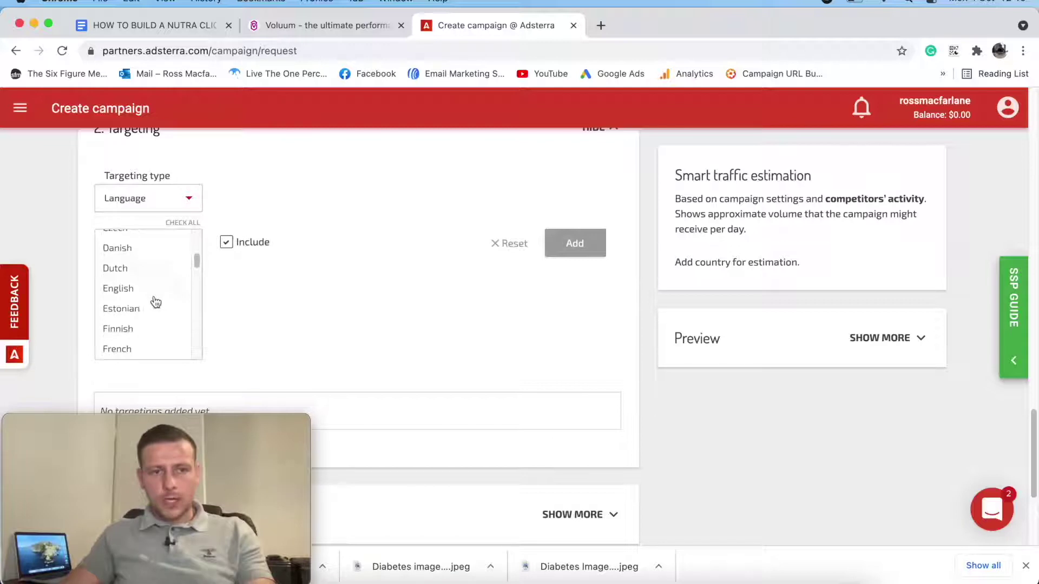
click(149, 289)
click(575, 245)
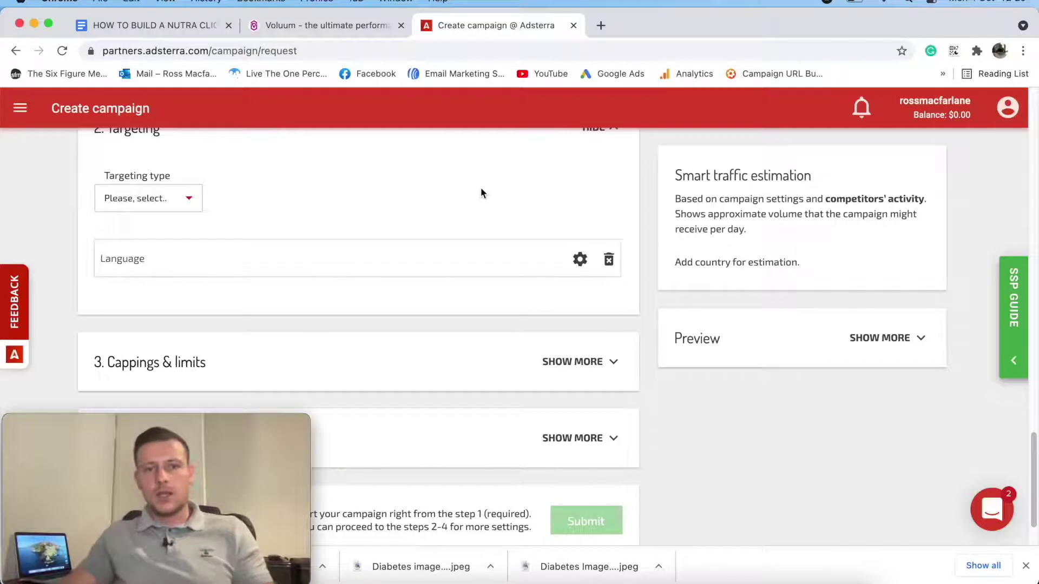
Expand the Cappings & limits section and review the frequency capping, impression limit and budget fields.
scroll(460, 227, down, 3)
click(568, 307)
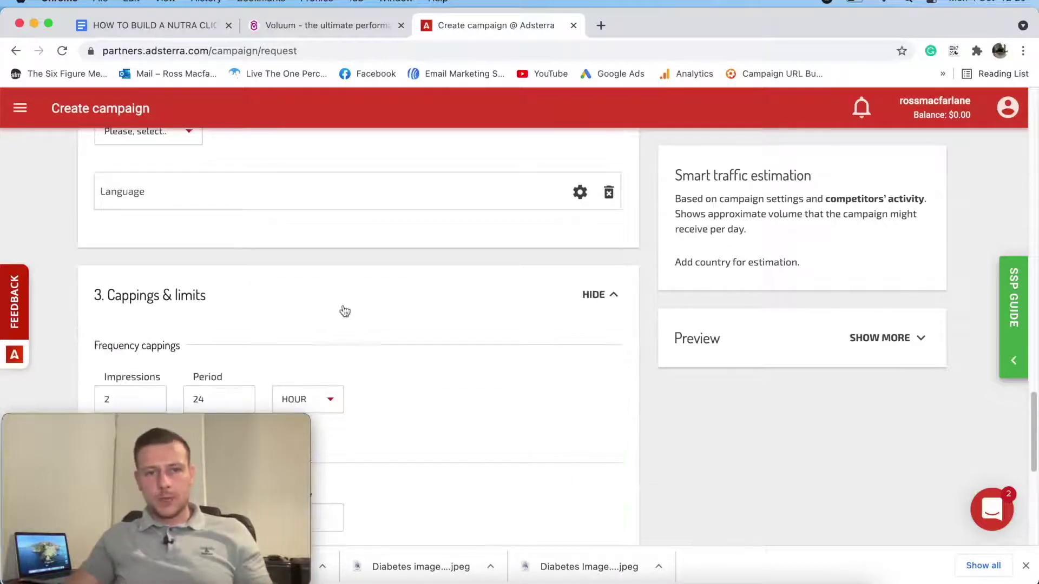
scroll(466, 310, down, 5)
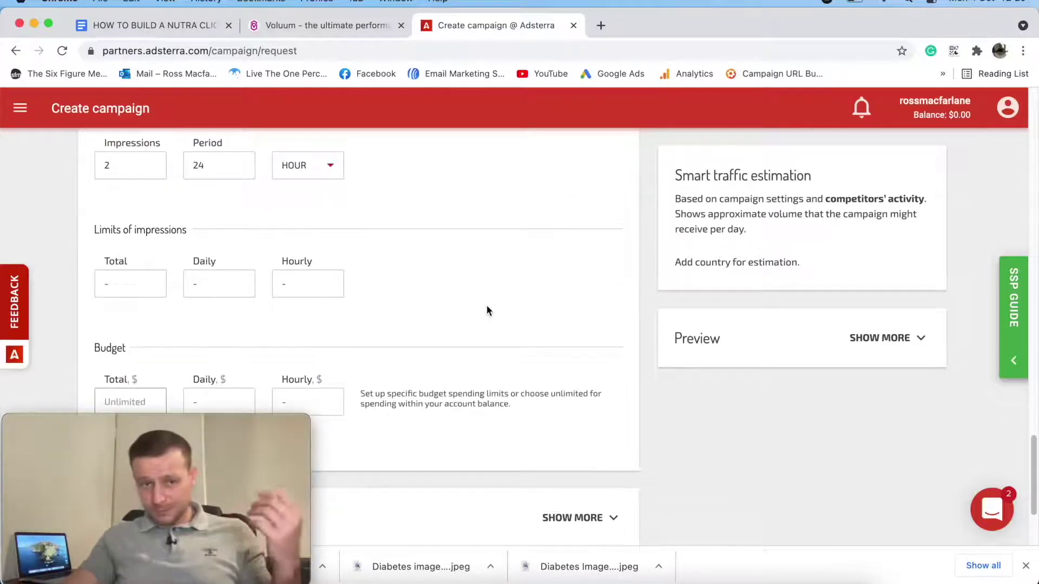
scroll(486, 271, up, 2)
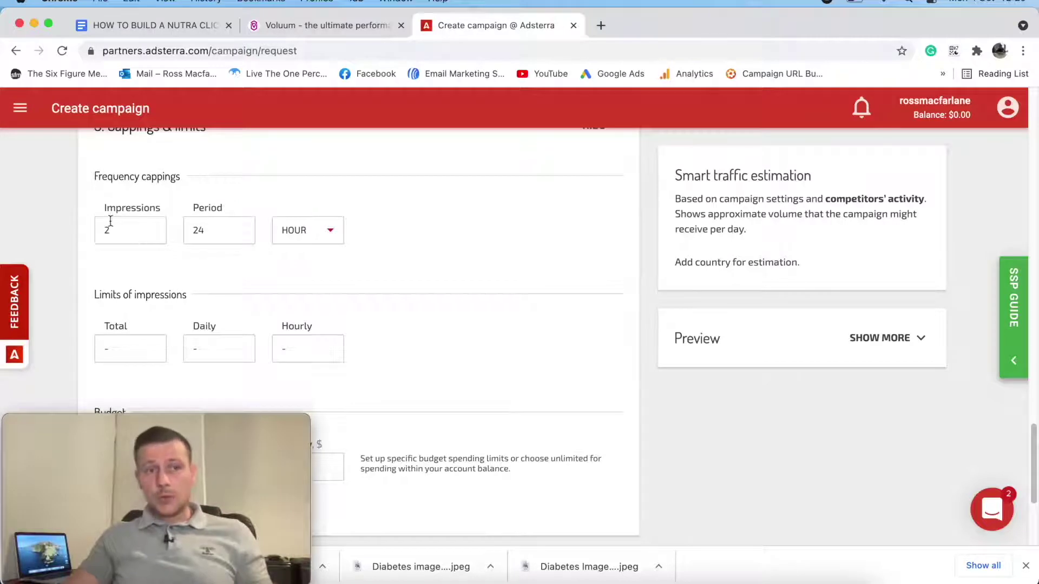
scroll(587, 269, down, 3)
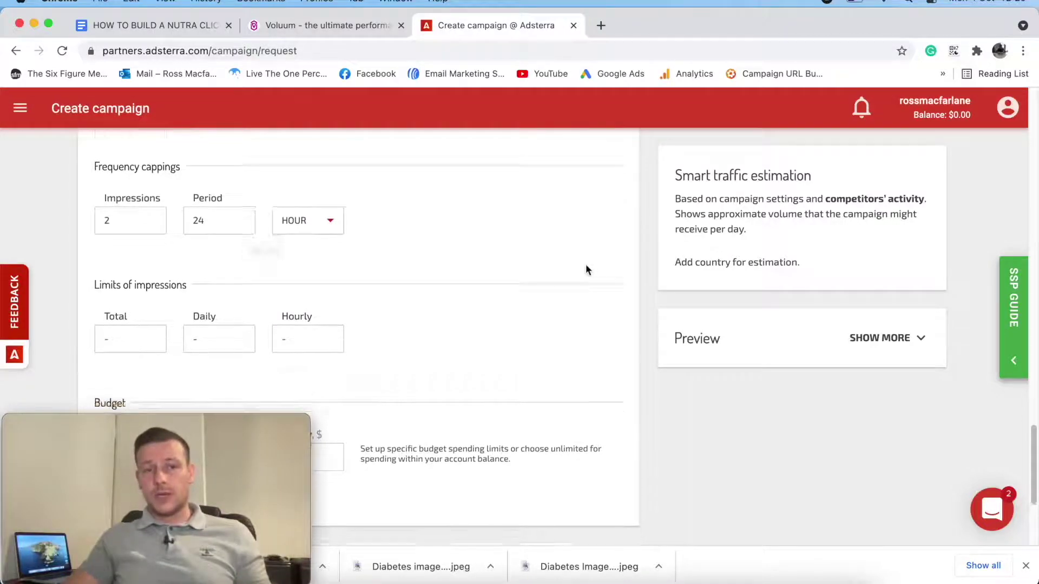
scroll(401, 254, down, 3)
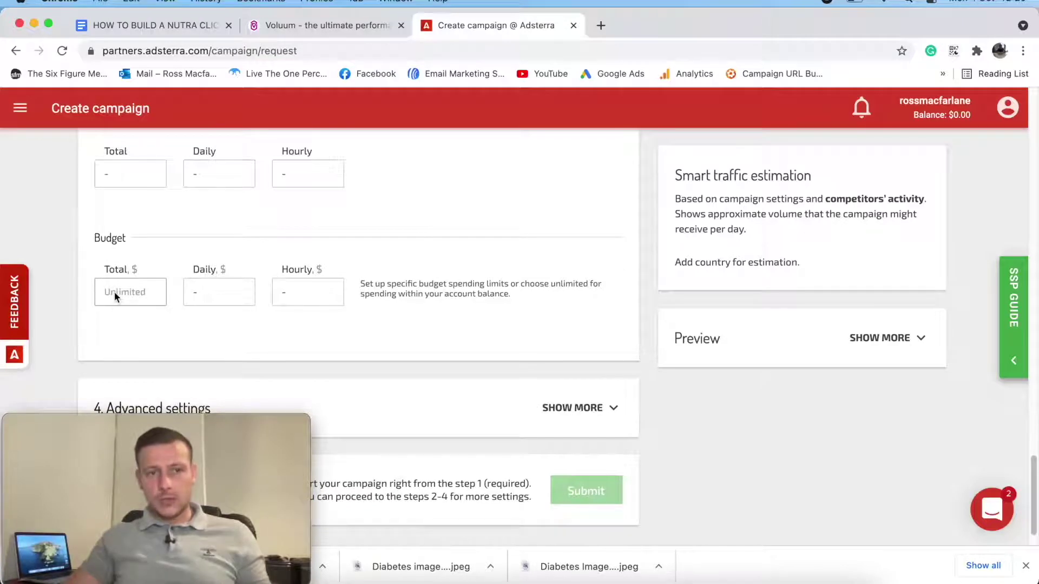
Set the daily budget limit to $250.
click(241, 296)
text(240)
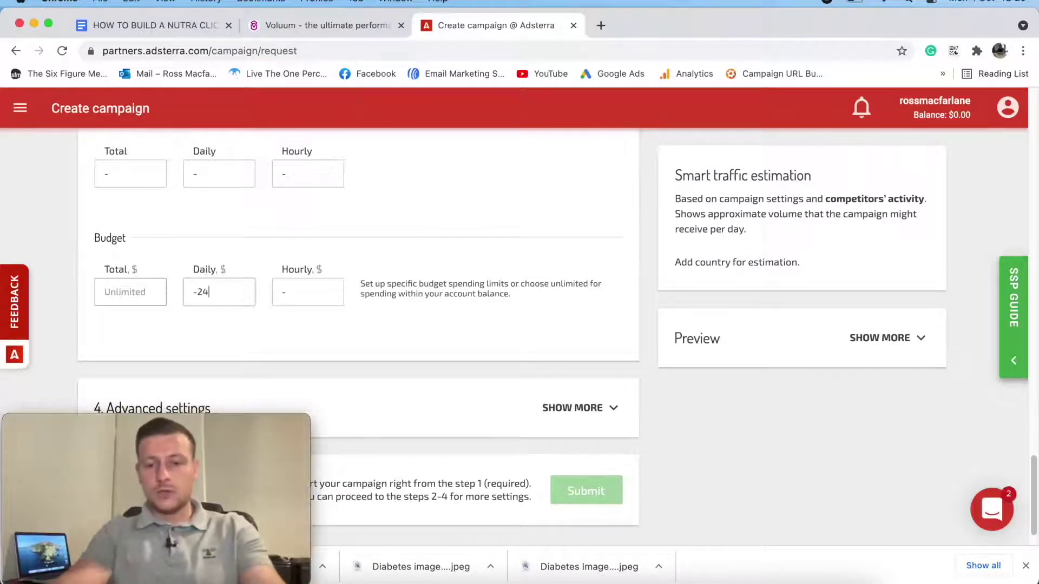
key(BackSpace)
key(BackSpace)
key(BackSpace)
text(250)
click(306, 289)
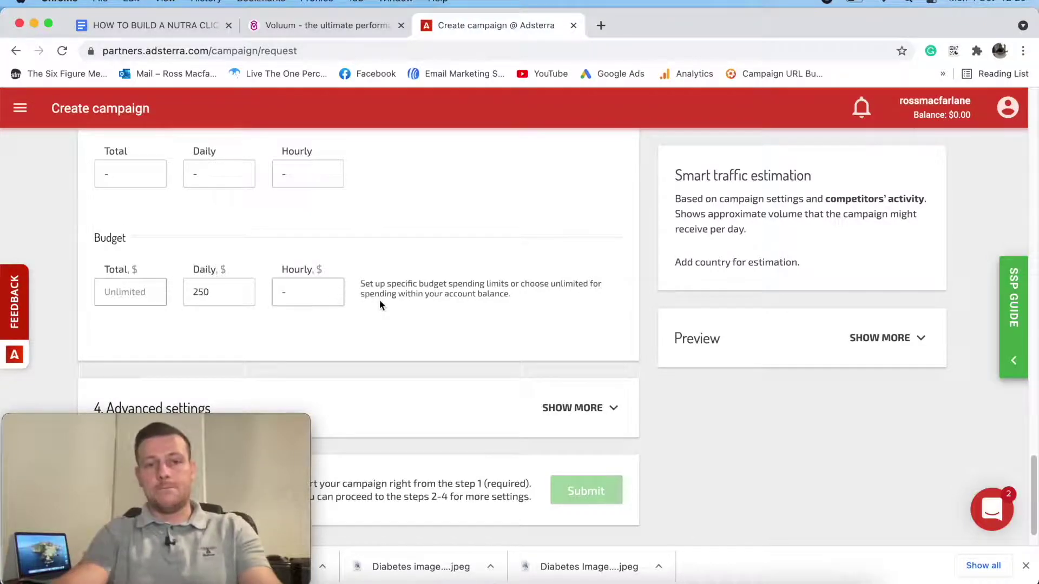
Set the daily budget limit to 240 and enter -10 as the hourly budget limit.
click(217, 295)
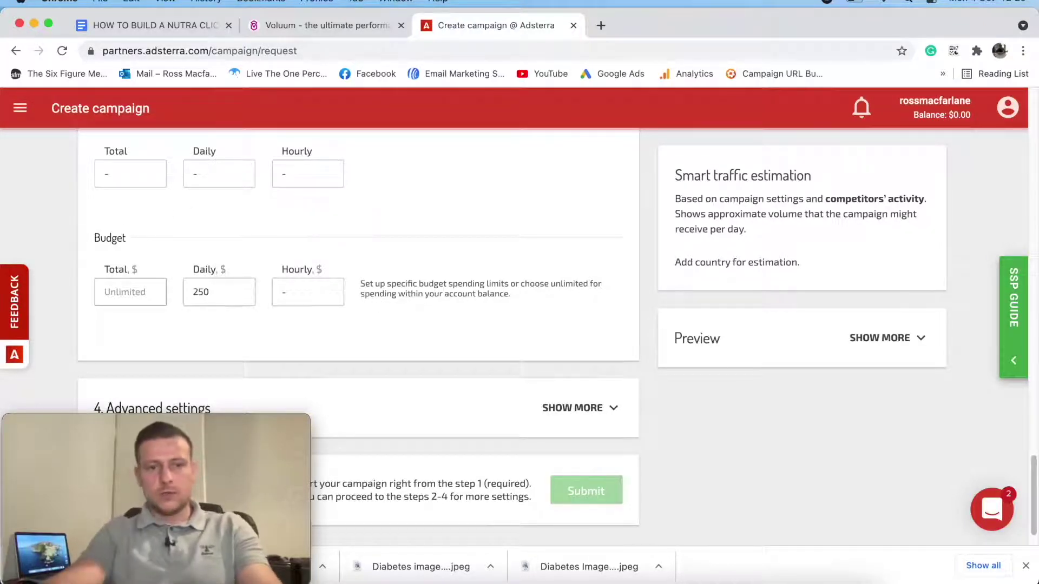
text(40)
click(321, 291)
text(-10)
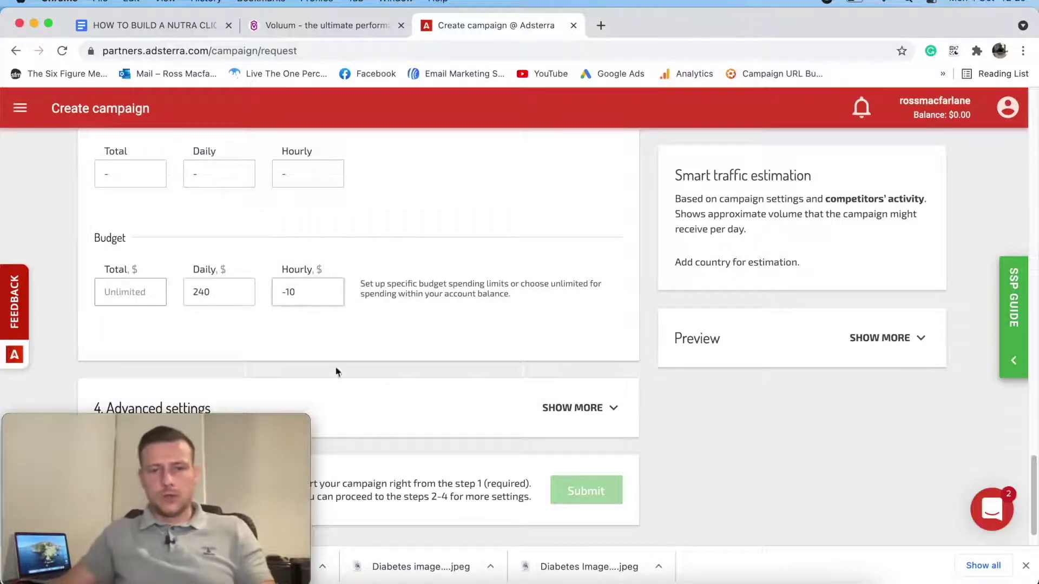
click(411, 330)
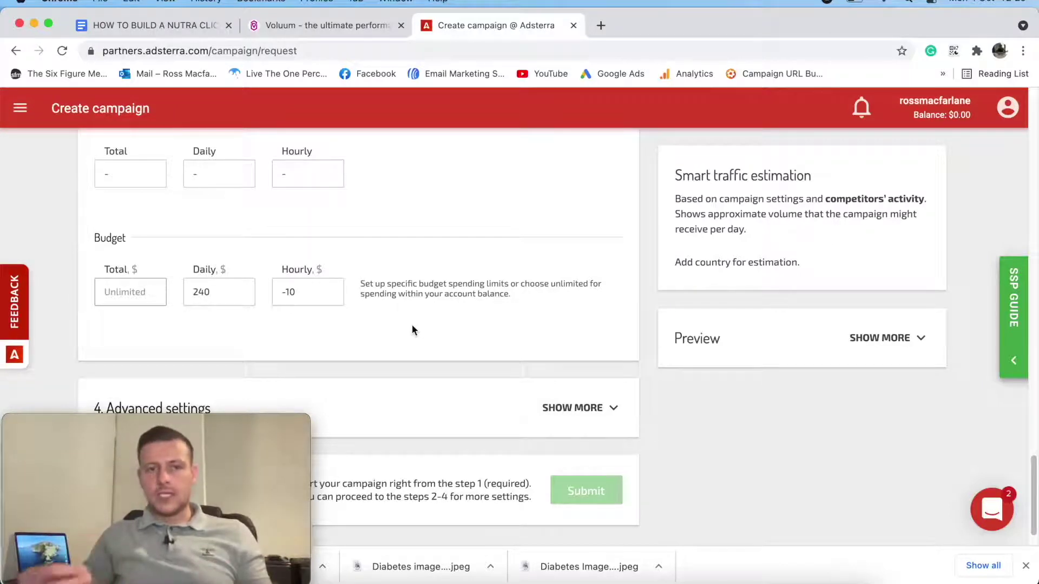
Expand the Advanced settings and examine the placement blacklist, IP range targeting and custom bid options.
scroll(319, 273, down, 2)
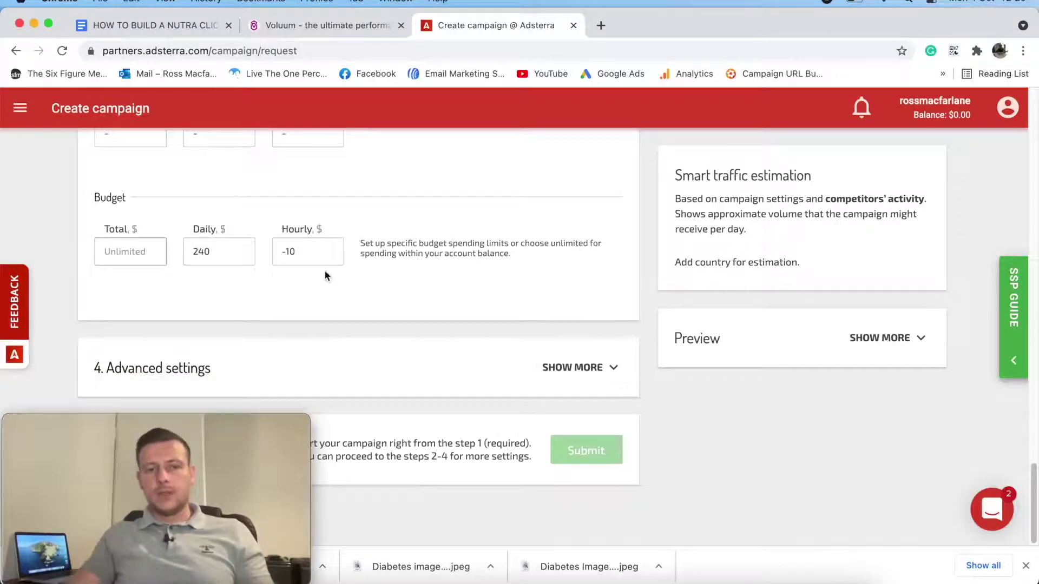
click(633, 389)
scroll(498, 287, down, 6)
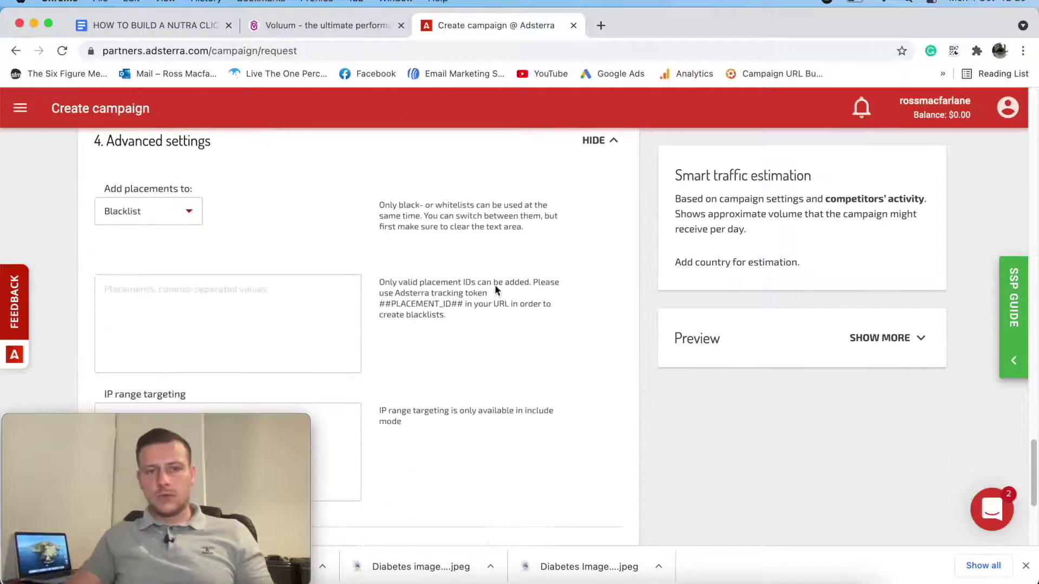
scroll(324, 278, down, 5)
scroll(388, 271, up, 3)
scroll(392, 274, up, 2)
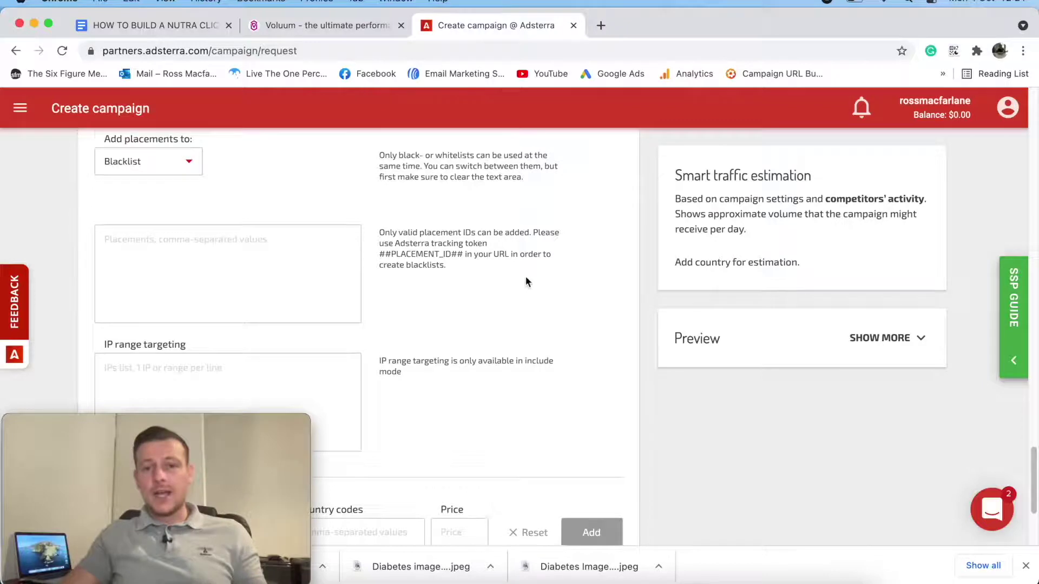
scroll(524, 280, down, 3)
scroll(402, 236, up, 2)
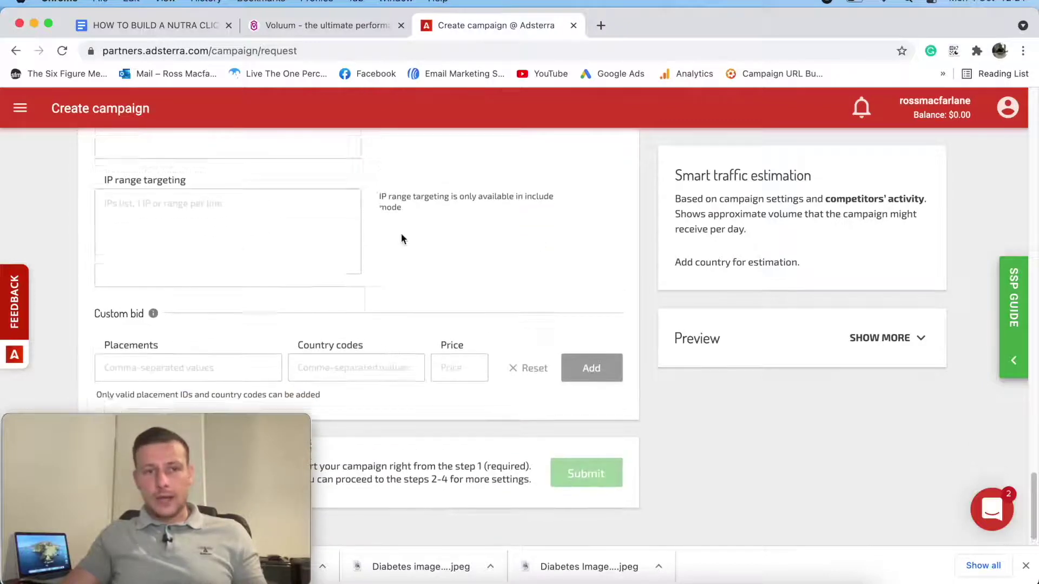
scroll(489, 264, down, 2)
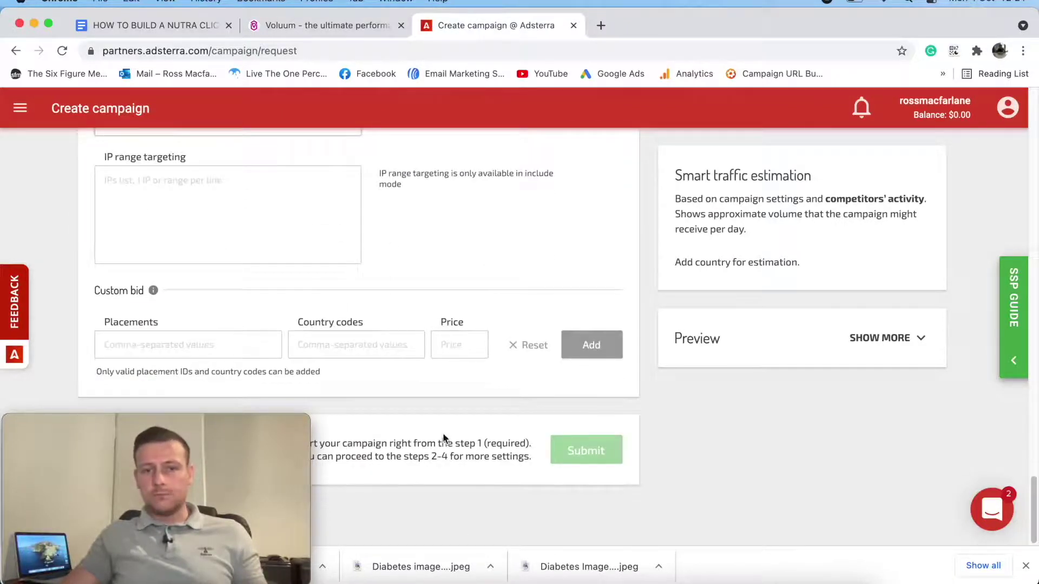
Review the whole campaign form from General through Targeting, Cappings & limits and Advanced settings.
scroll(455, 358, up, 10)
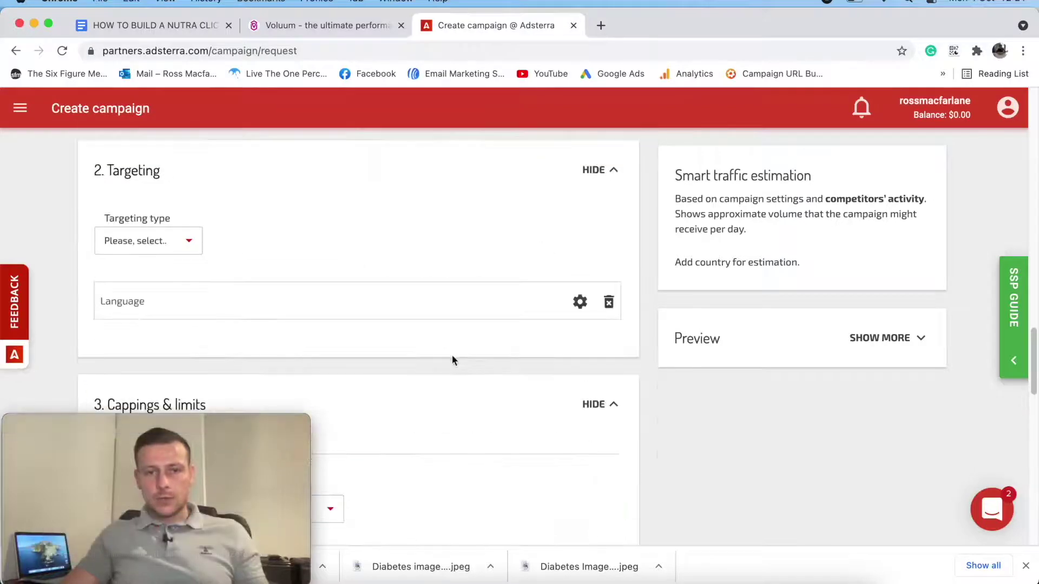
scroll(443, 372, up, 10)
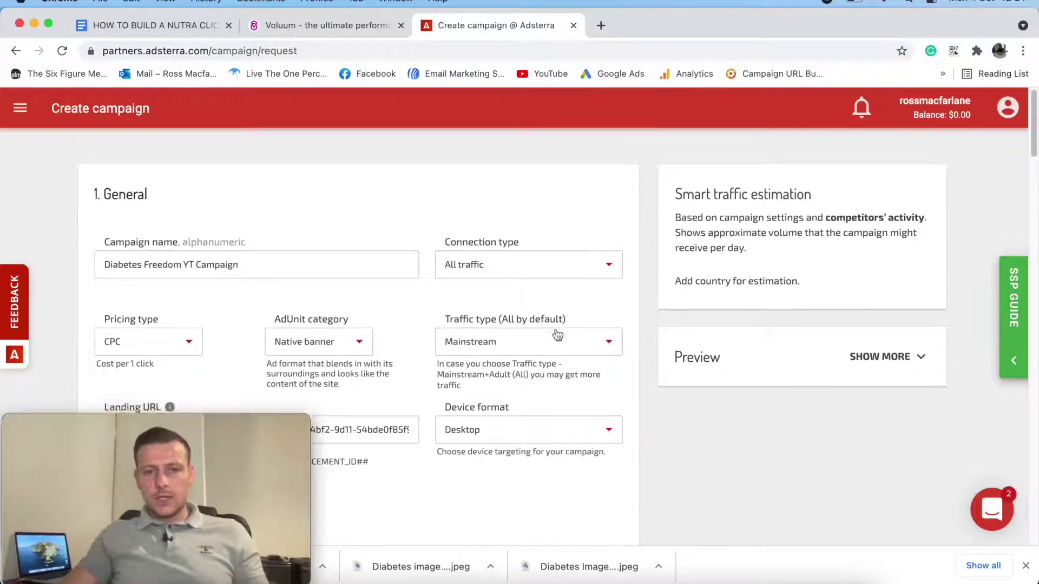
scroll(556, 327, down, 4)
scroll(555, 330, down, 3)
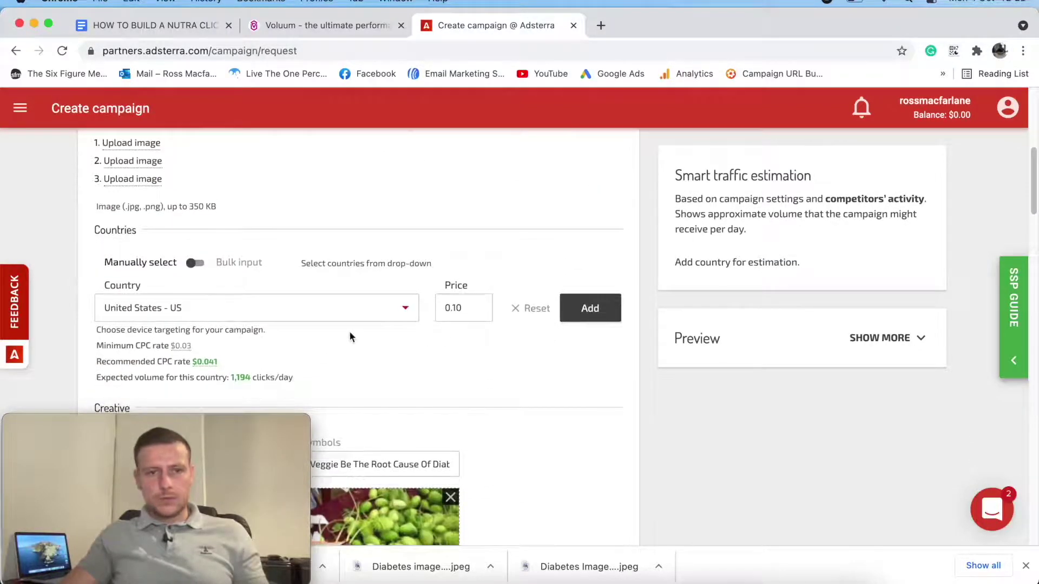
scroll(517, 332, down, 15)
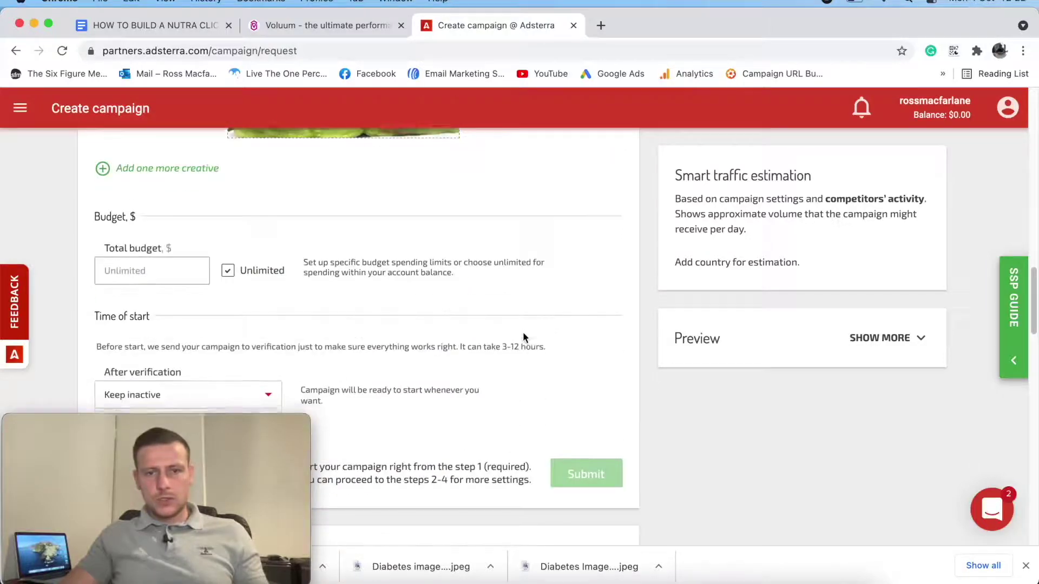
scroll(378, 290, down, 4)
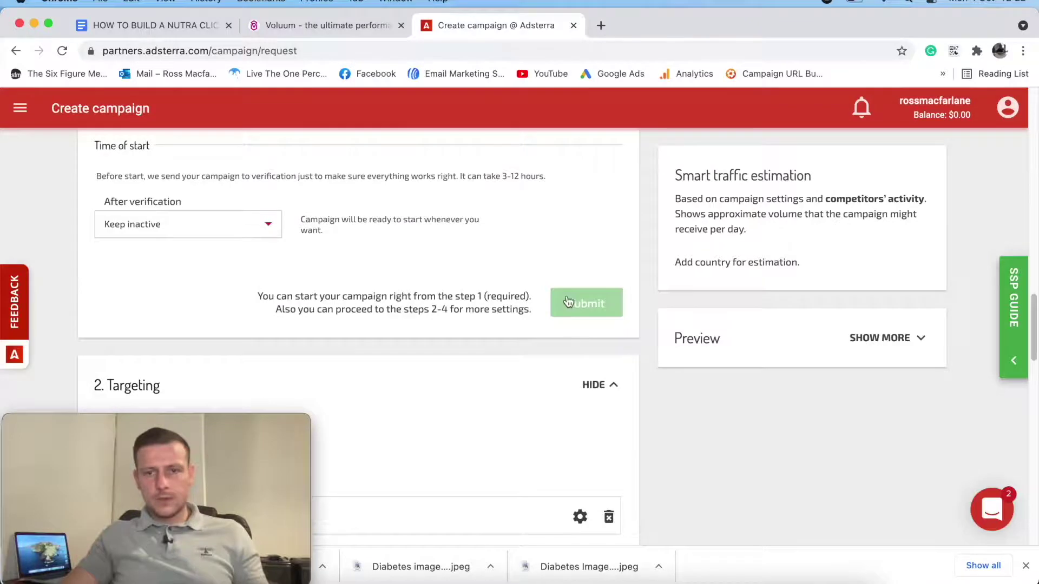
scroll(465, 265, up, 12)
scroll(527, 297, down, 20)
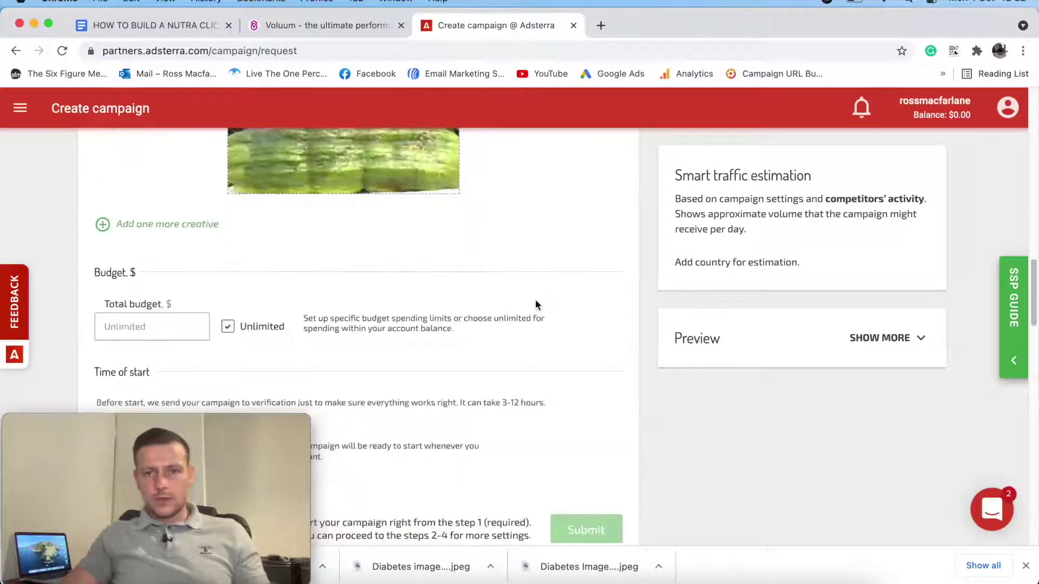
scroll(521, 297, up, 6)
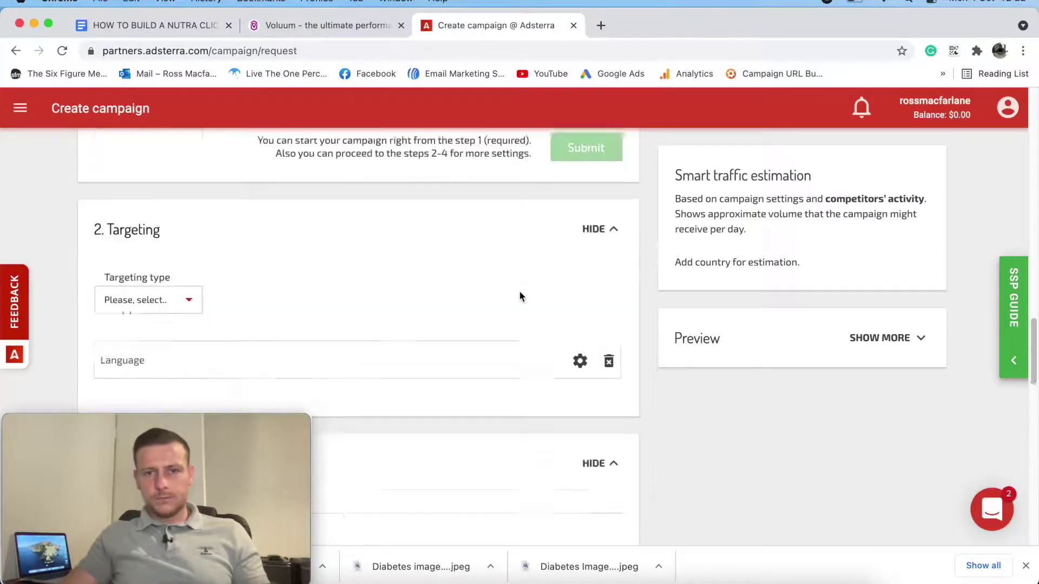
scroll(465, 305, down, 7)
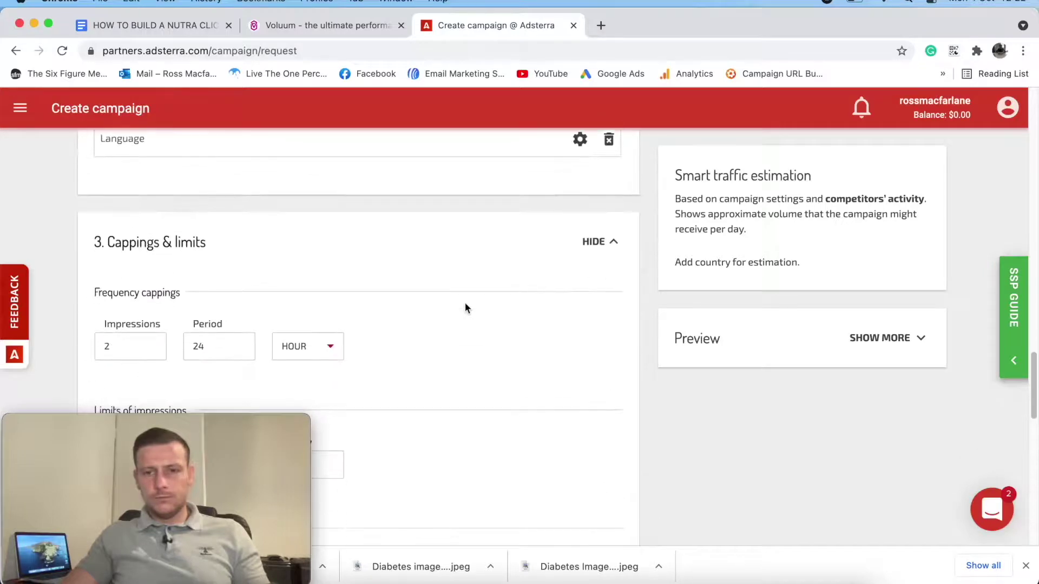
scroll(421, 295, down, 5)
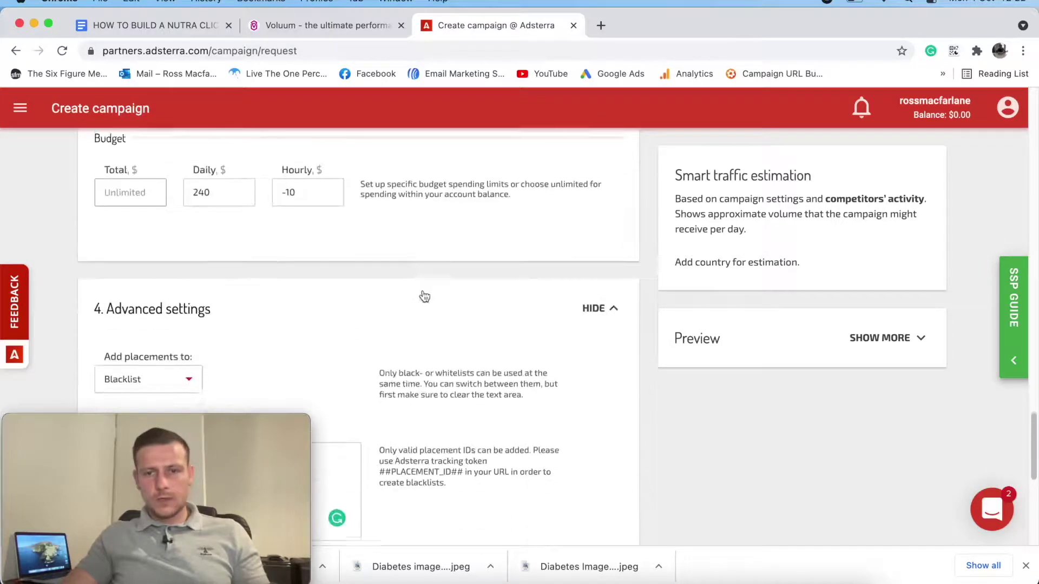
scroll(553, 314, down, 7)
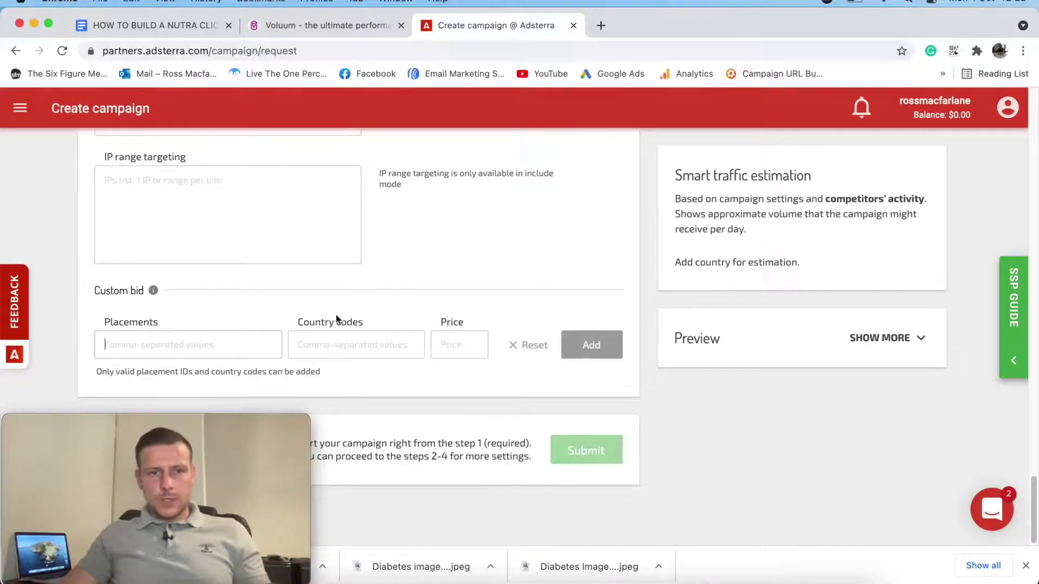
scroll(412, 297, up, 10)
scroll(426, 295, up, 15)
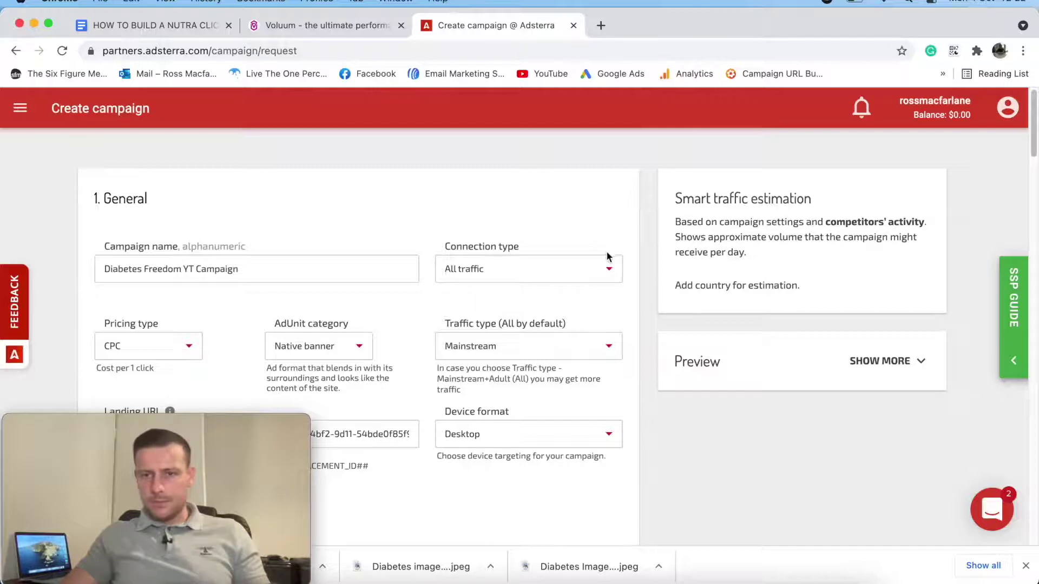
Expand the campaign Preview and check its summary of required and advanced settings.
click(865, 362)
scroll(866, 341, down, 6)
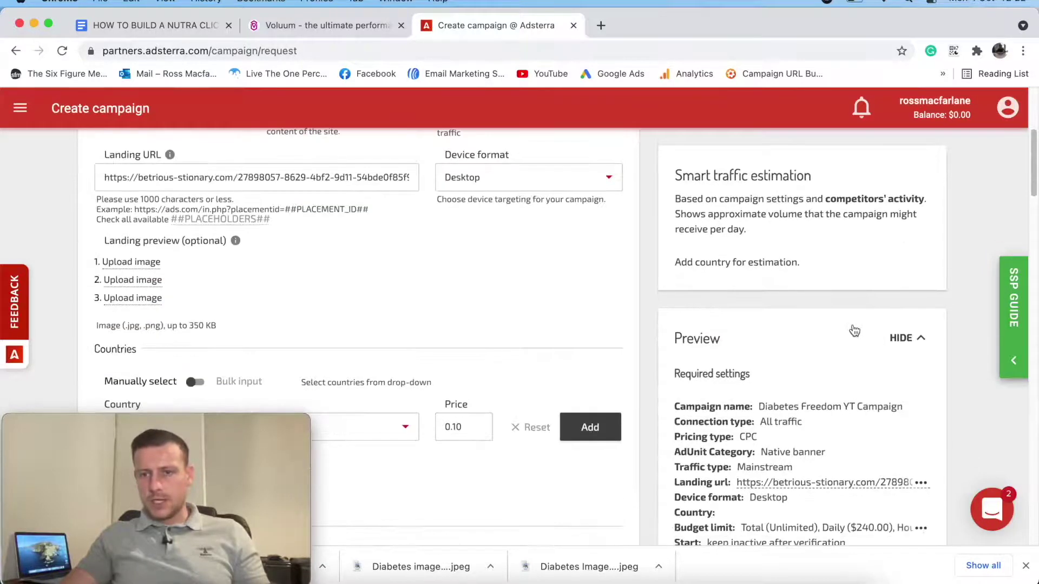
scroll(857, 394, down, 15)
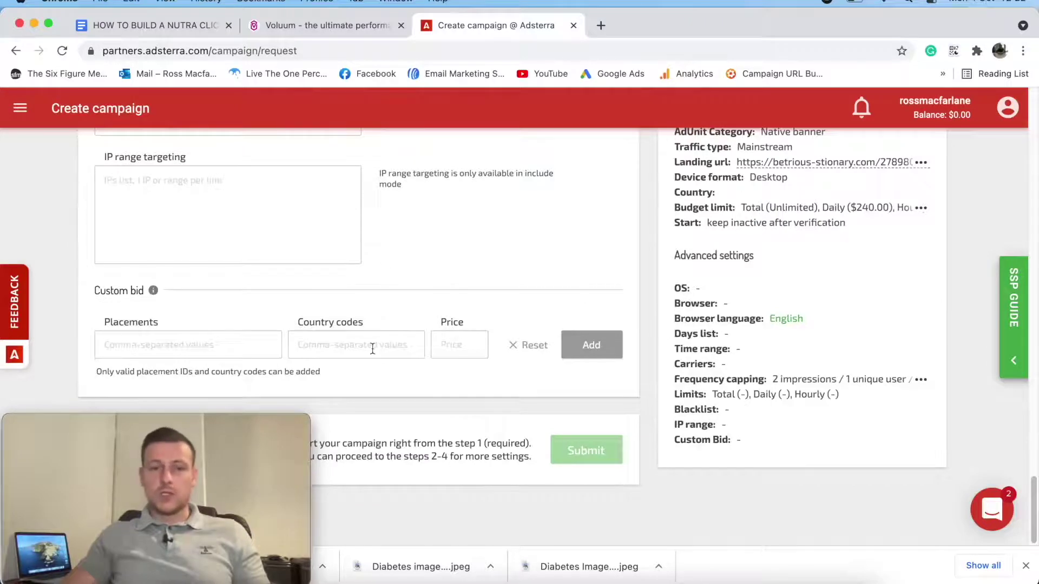
scroll(217, 228, up, 5)
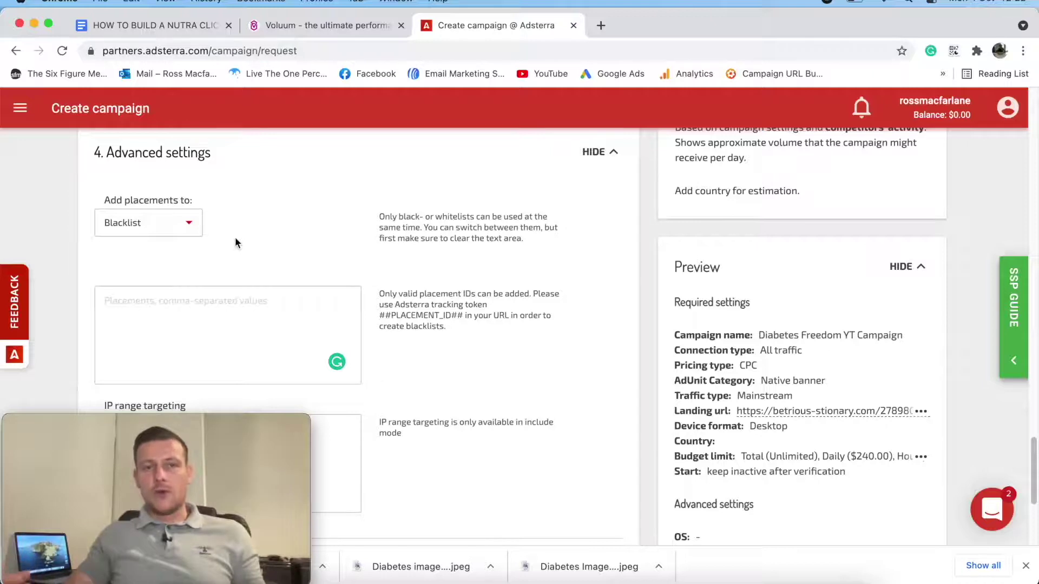
Switch to the Google Docs outline of the native ads campaign steps.
click(146, 27)
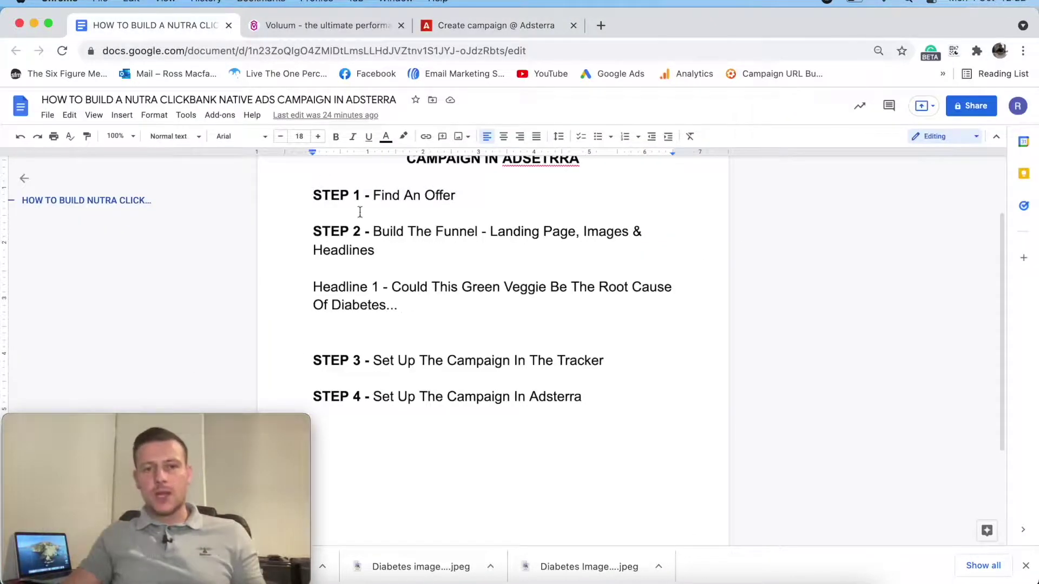